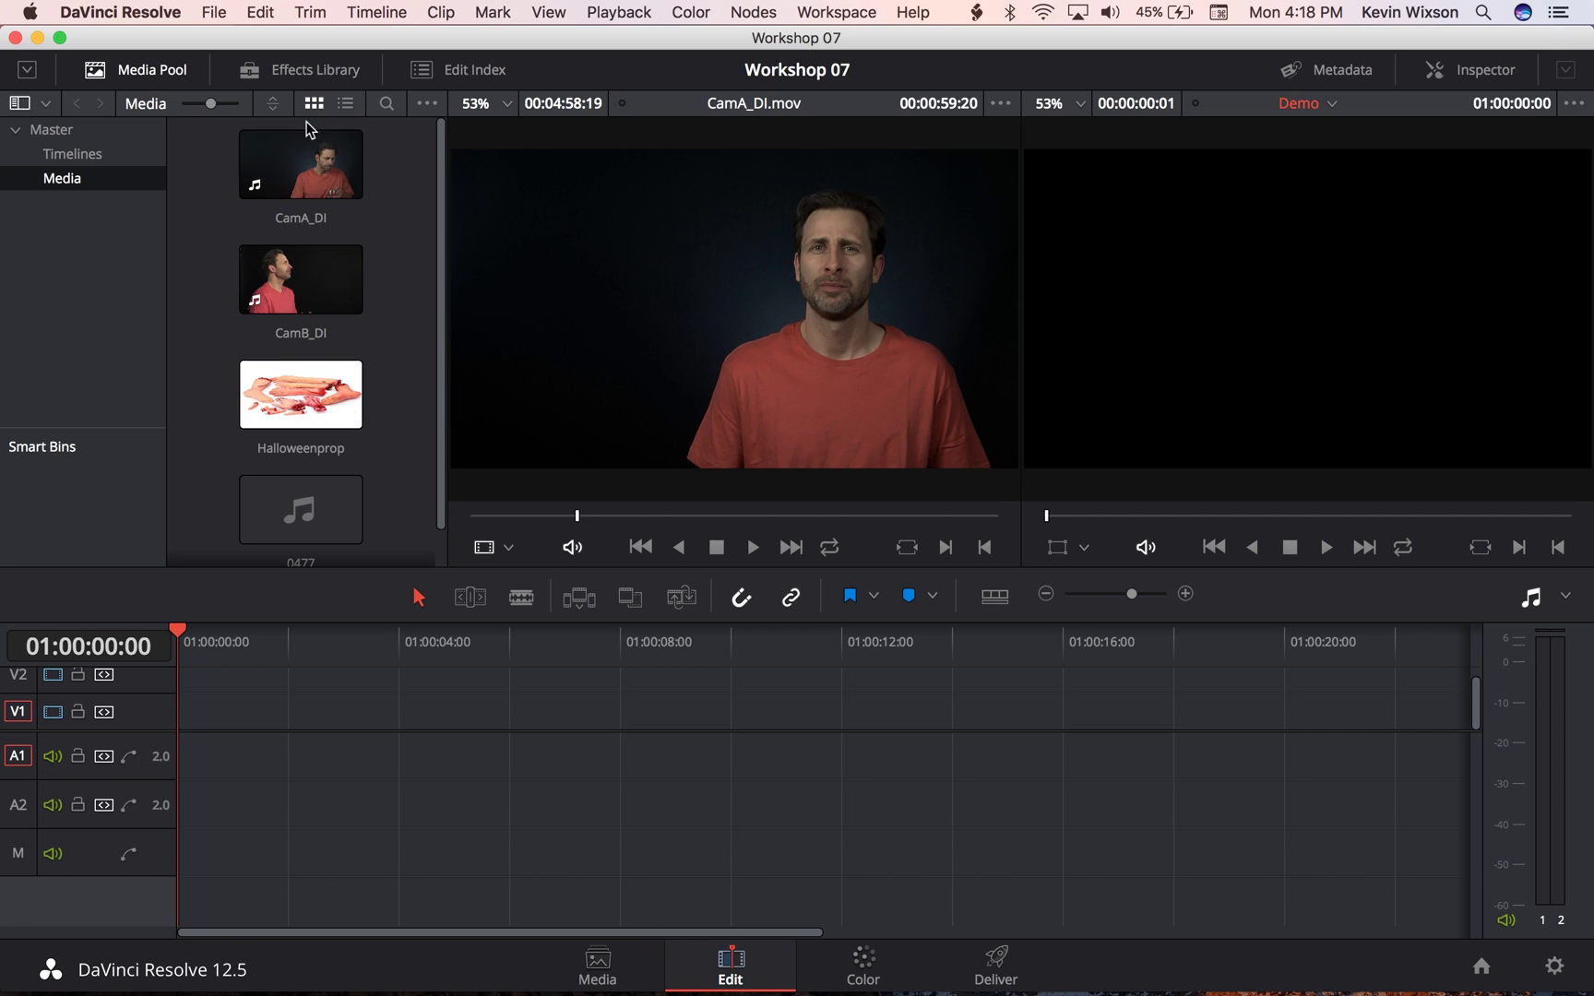
Insert the CamA_DI clip at the start of the Demo timeline on tracks V1 and A1
click(304, 167)
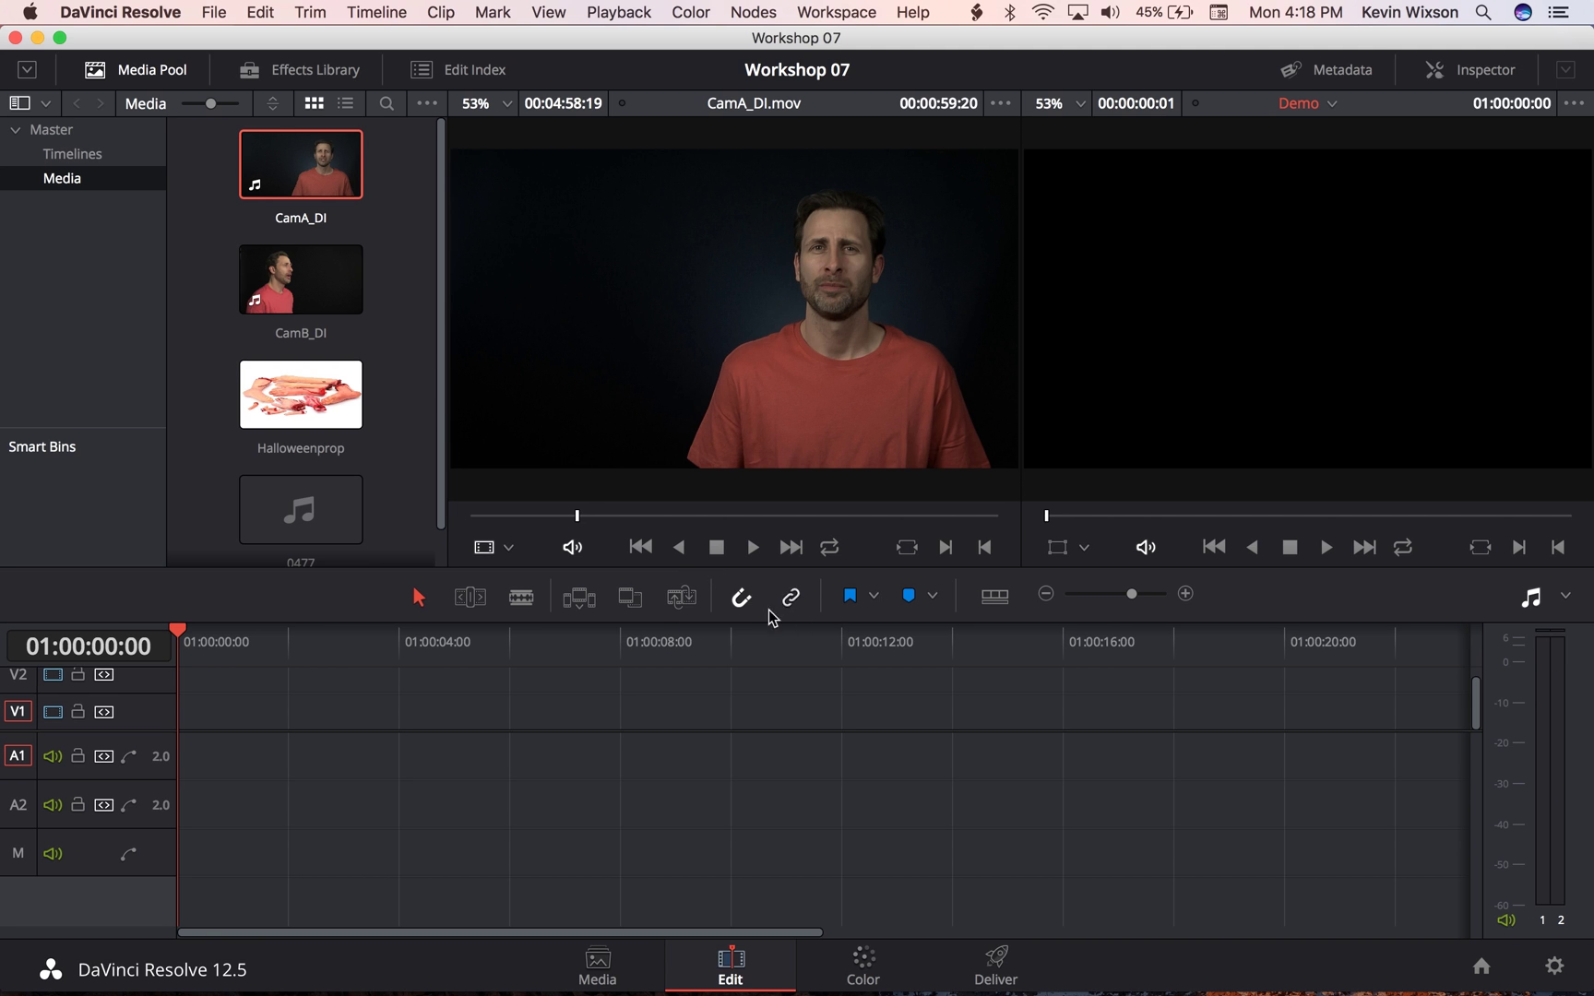
click(579, 600)
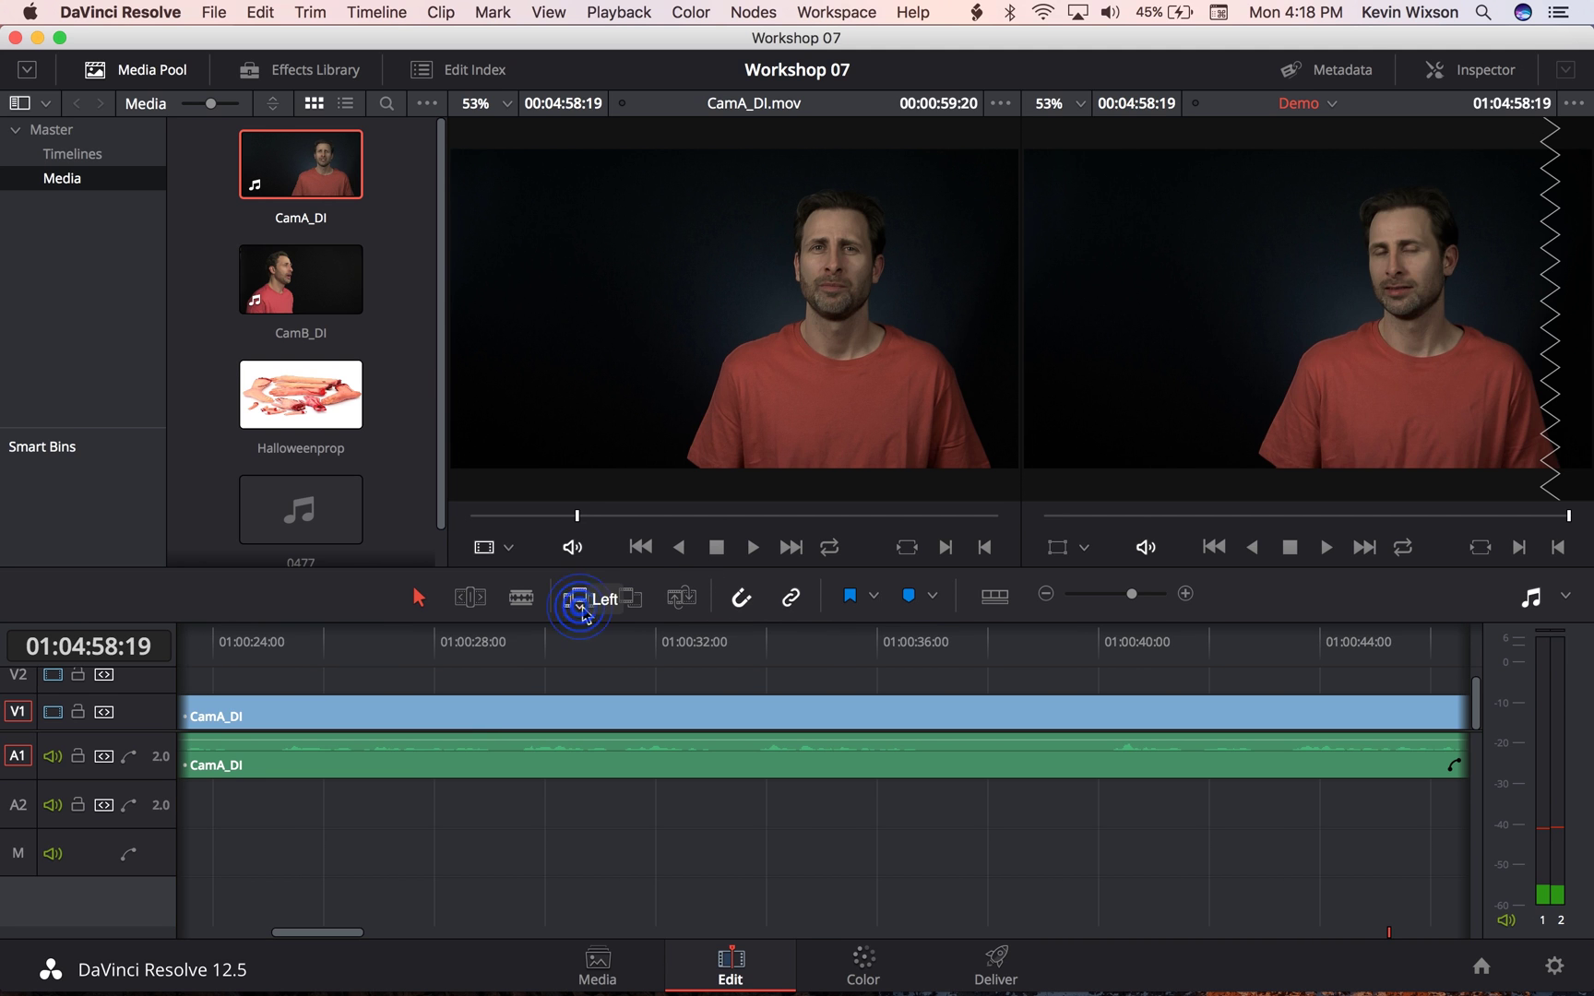
drag(320, 927, 214, 953)
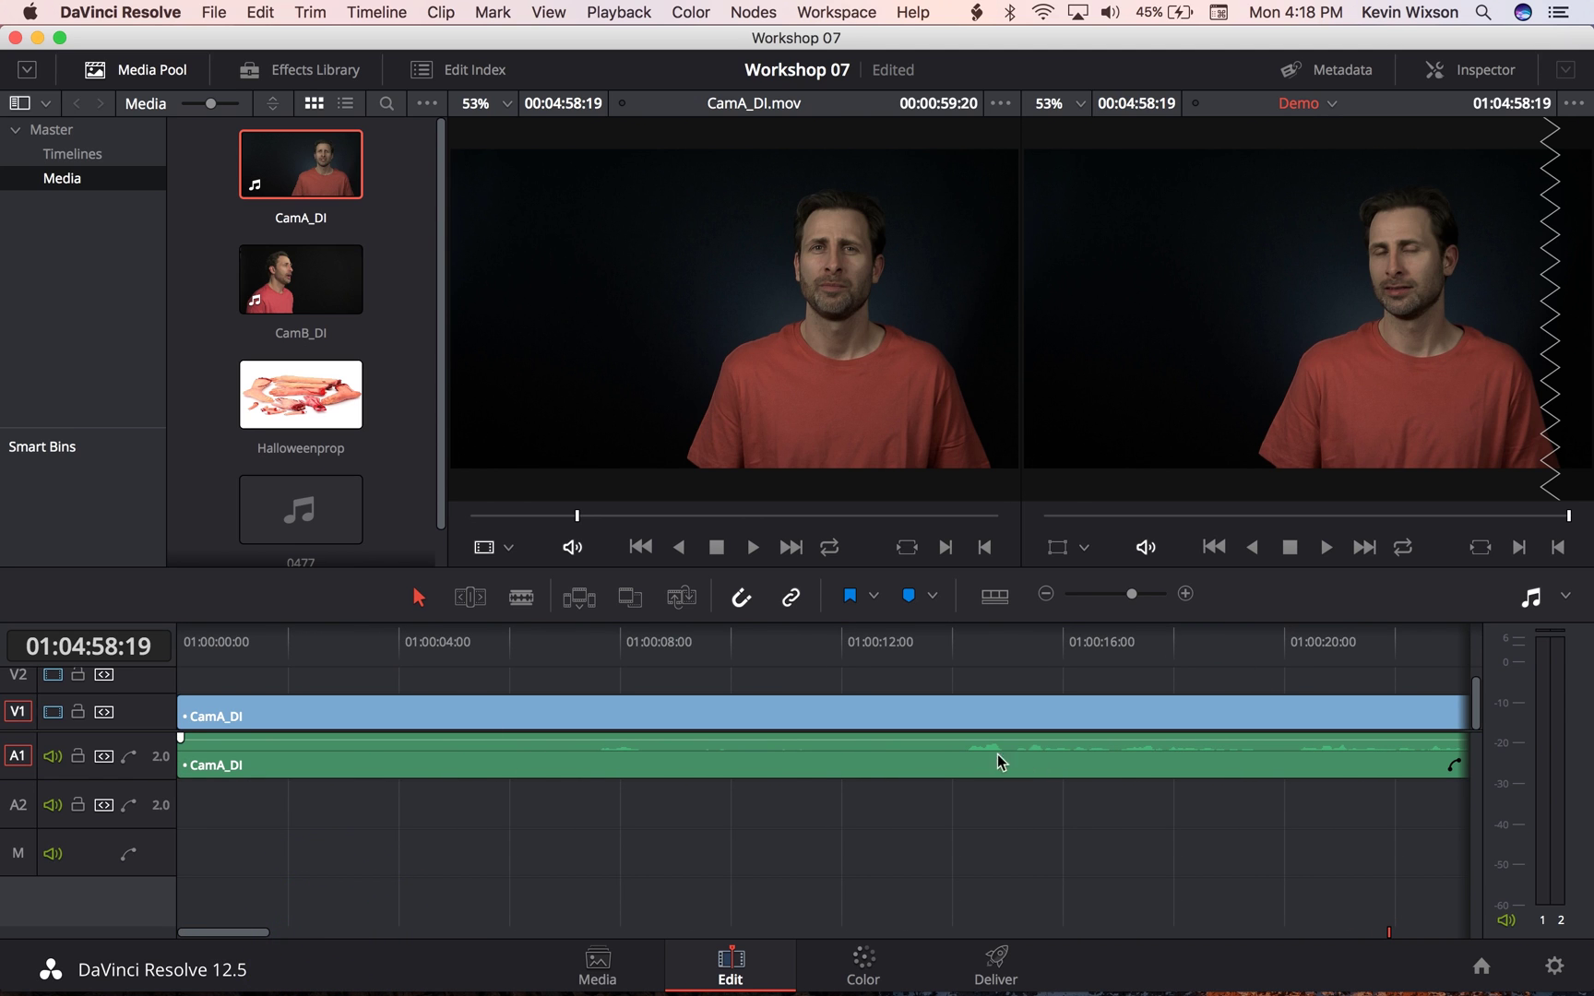
Check the audio waveform display option, return the playhead to 01:00:00:00 and increase the height of the Audio 1 track
click(994, 597)
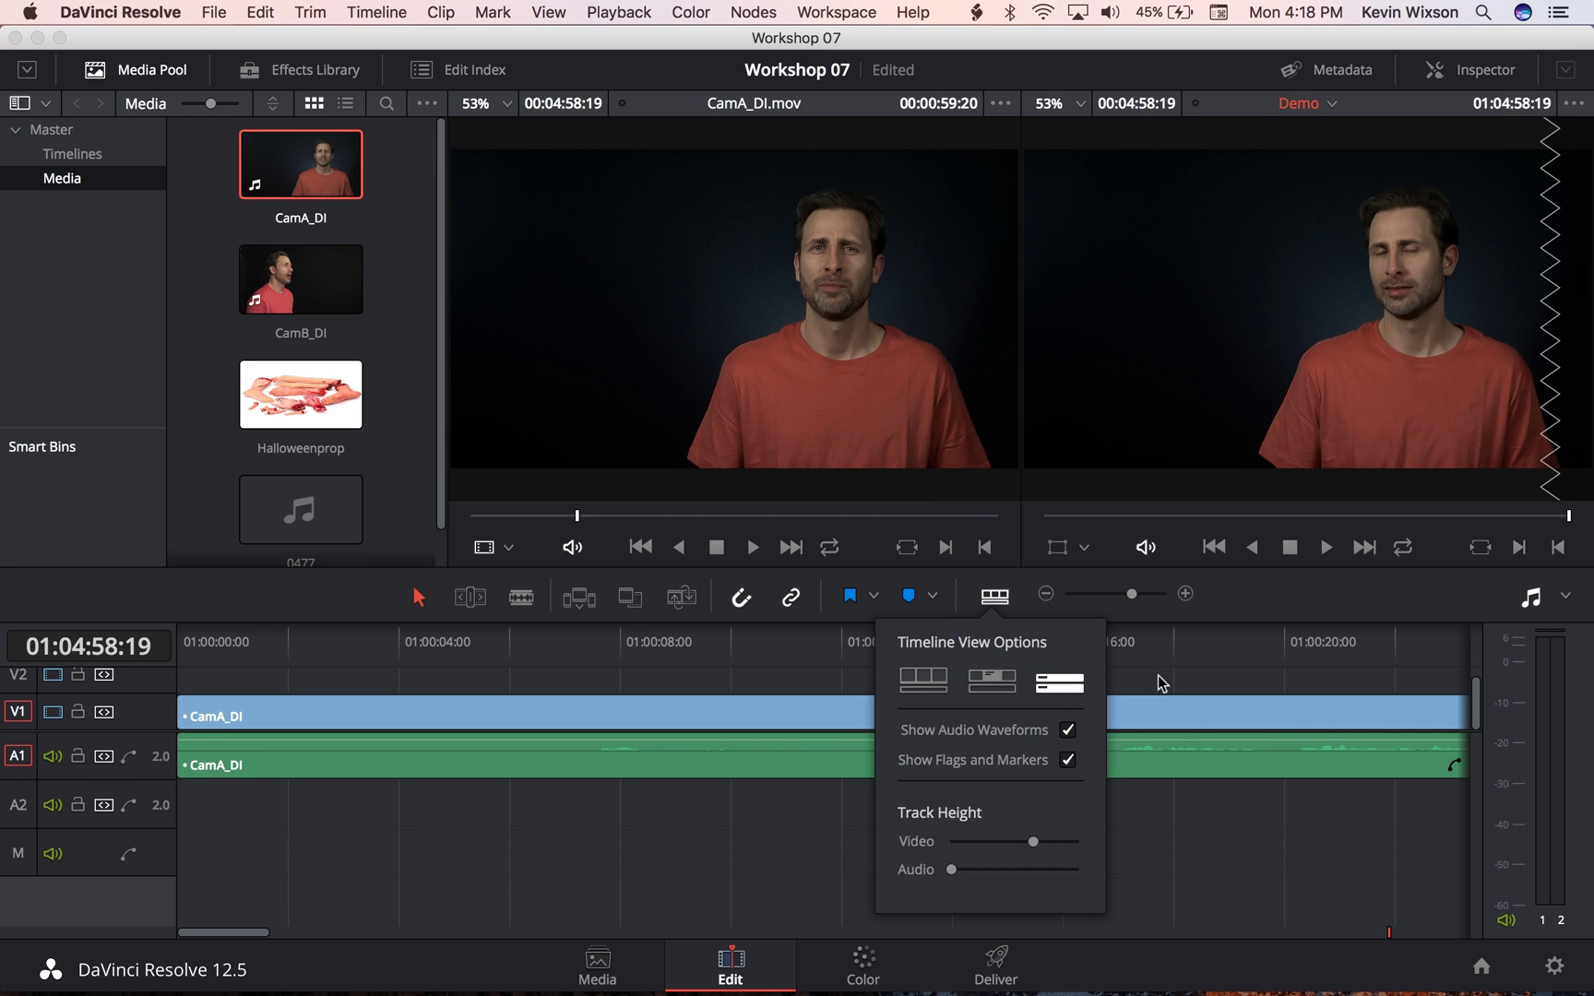
click(1068, 730)
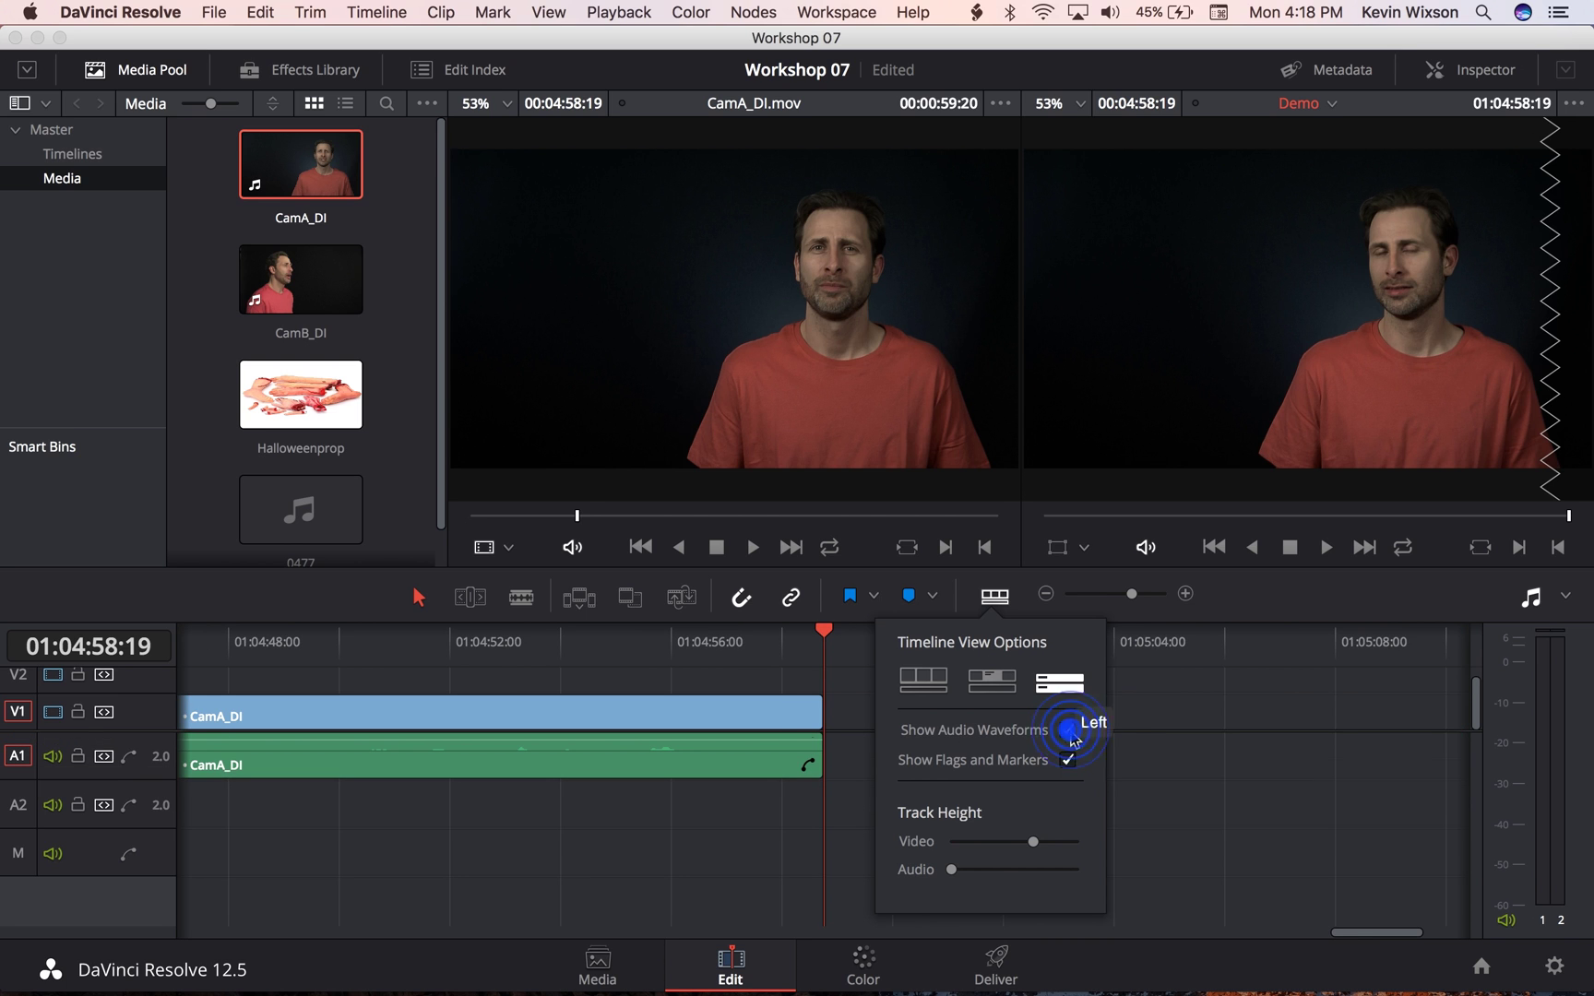
click(624, 858)
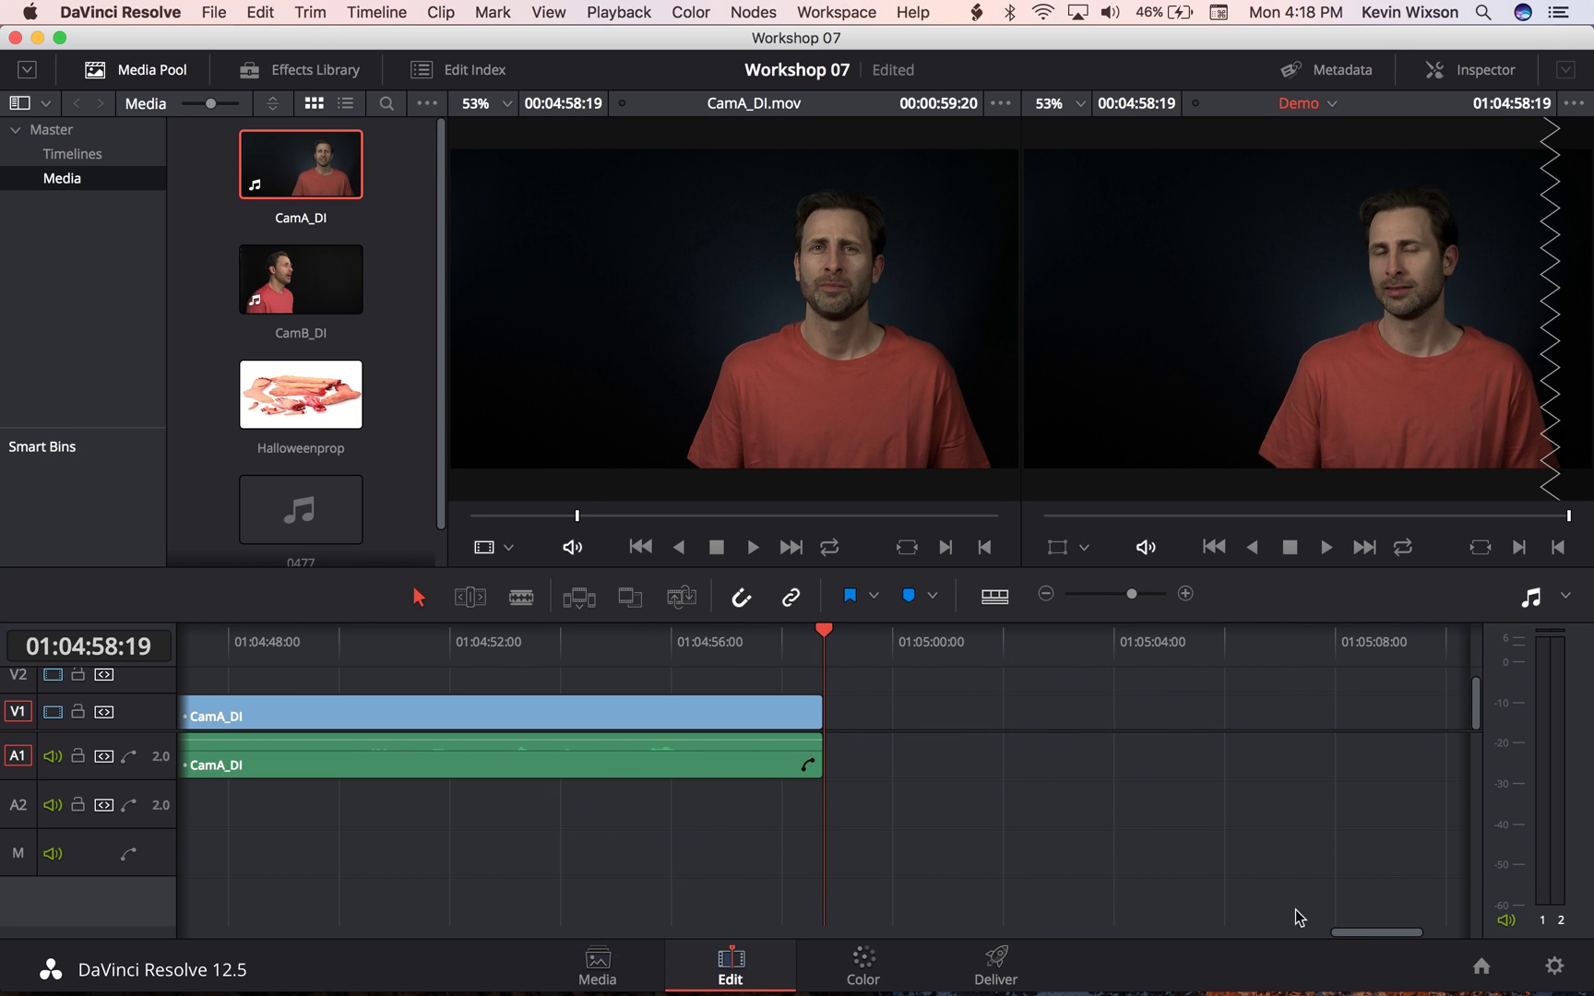
drag(1353, 932, 189, 959)
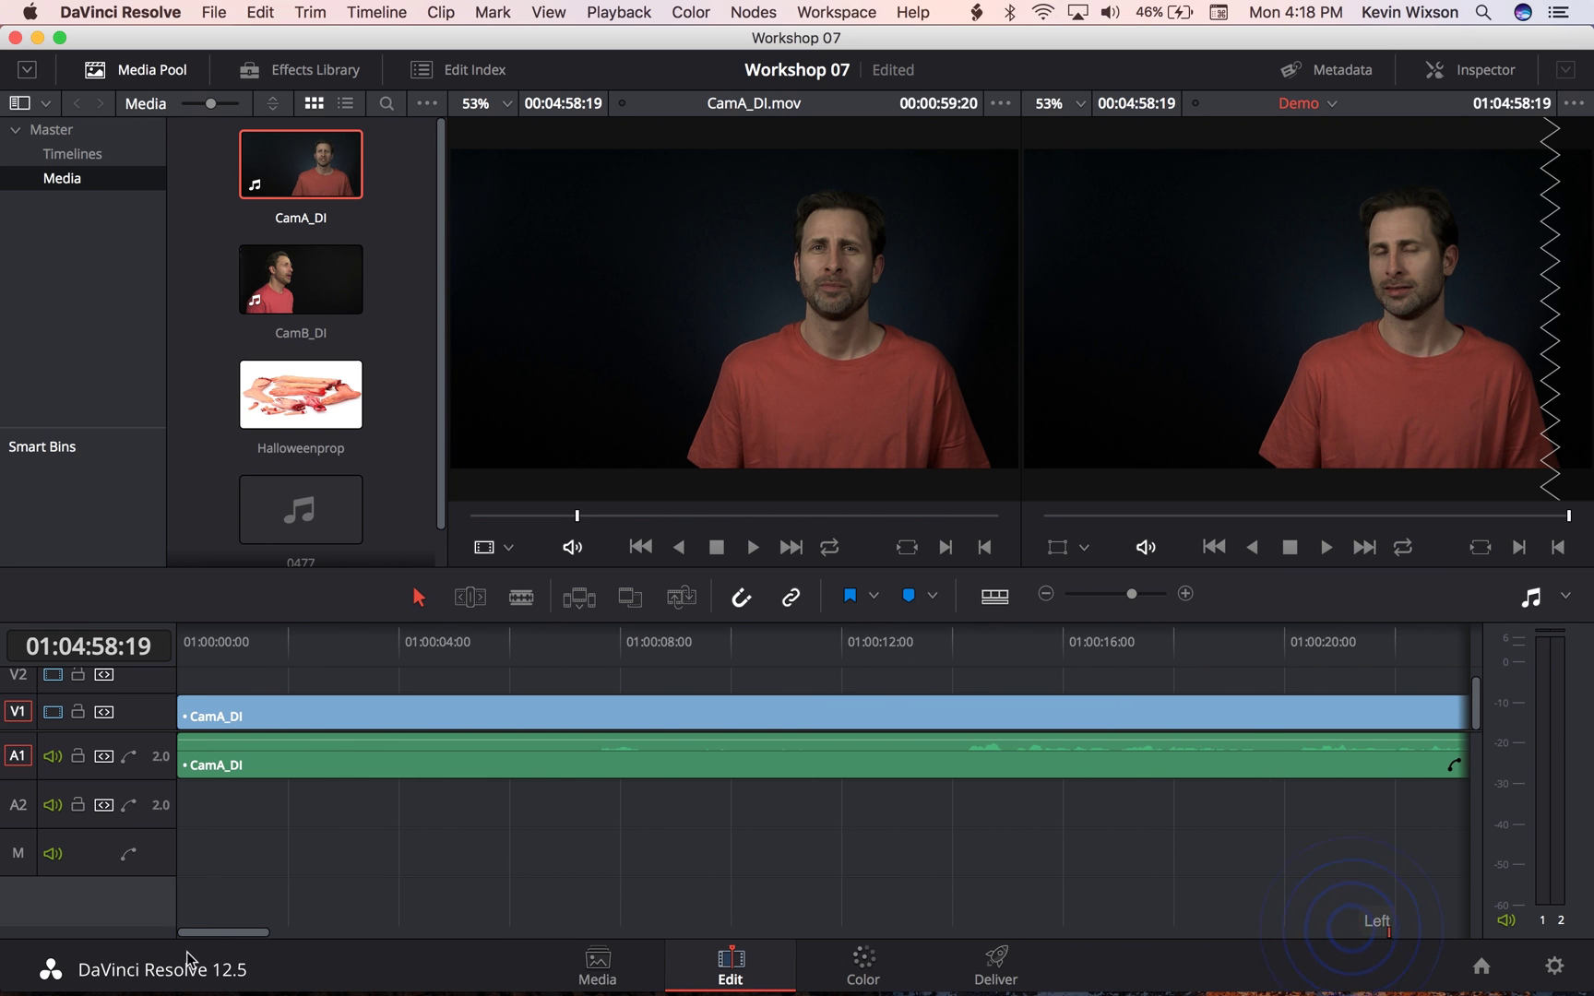
click(189, 638)
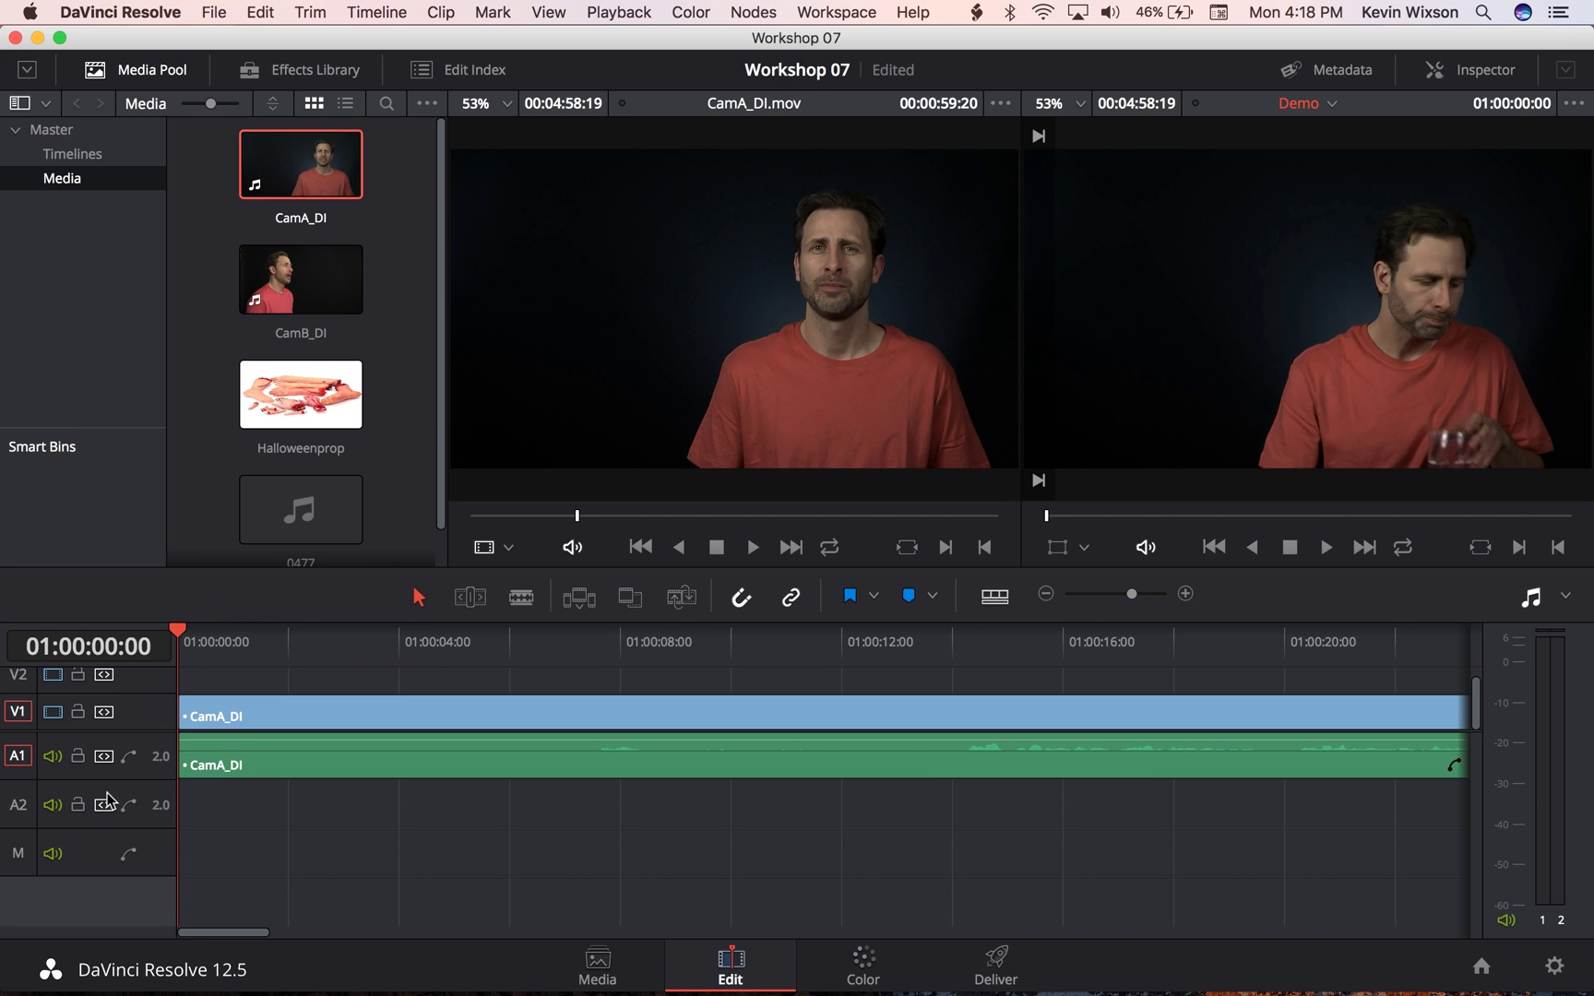
drag(116, 785, 113, 868)
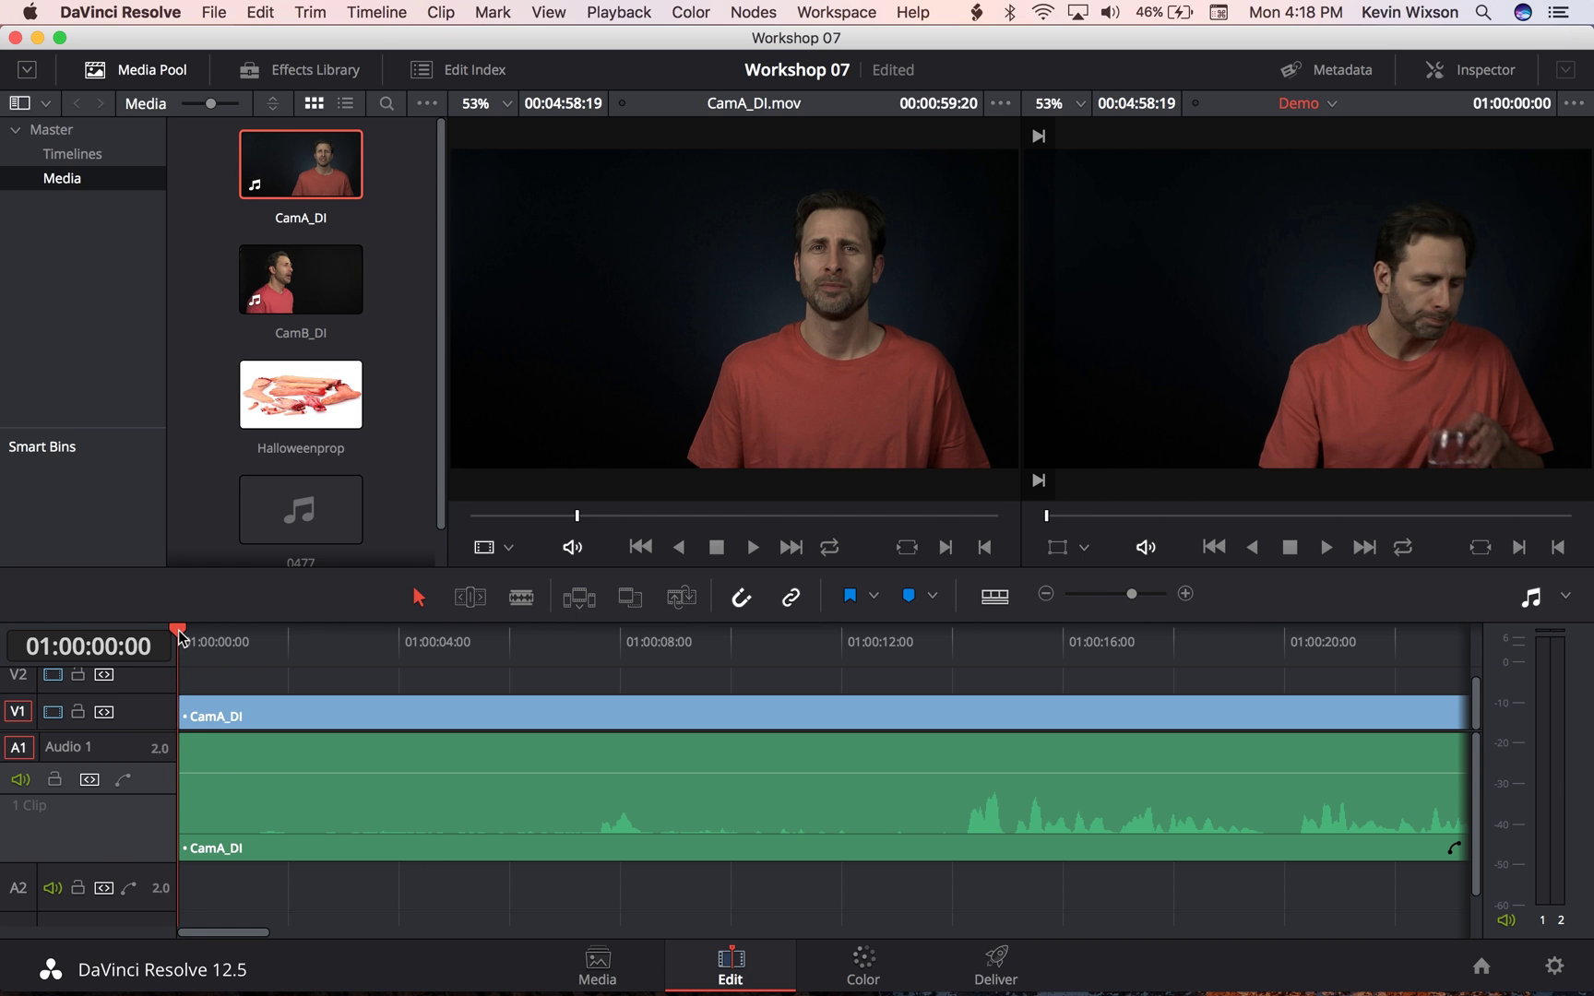
Ripple the start of the CamA_DI clip to 01:00:13:19, just before the speech begins
drag(180, 637, 941, 730)
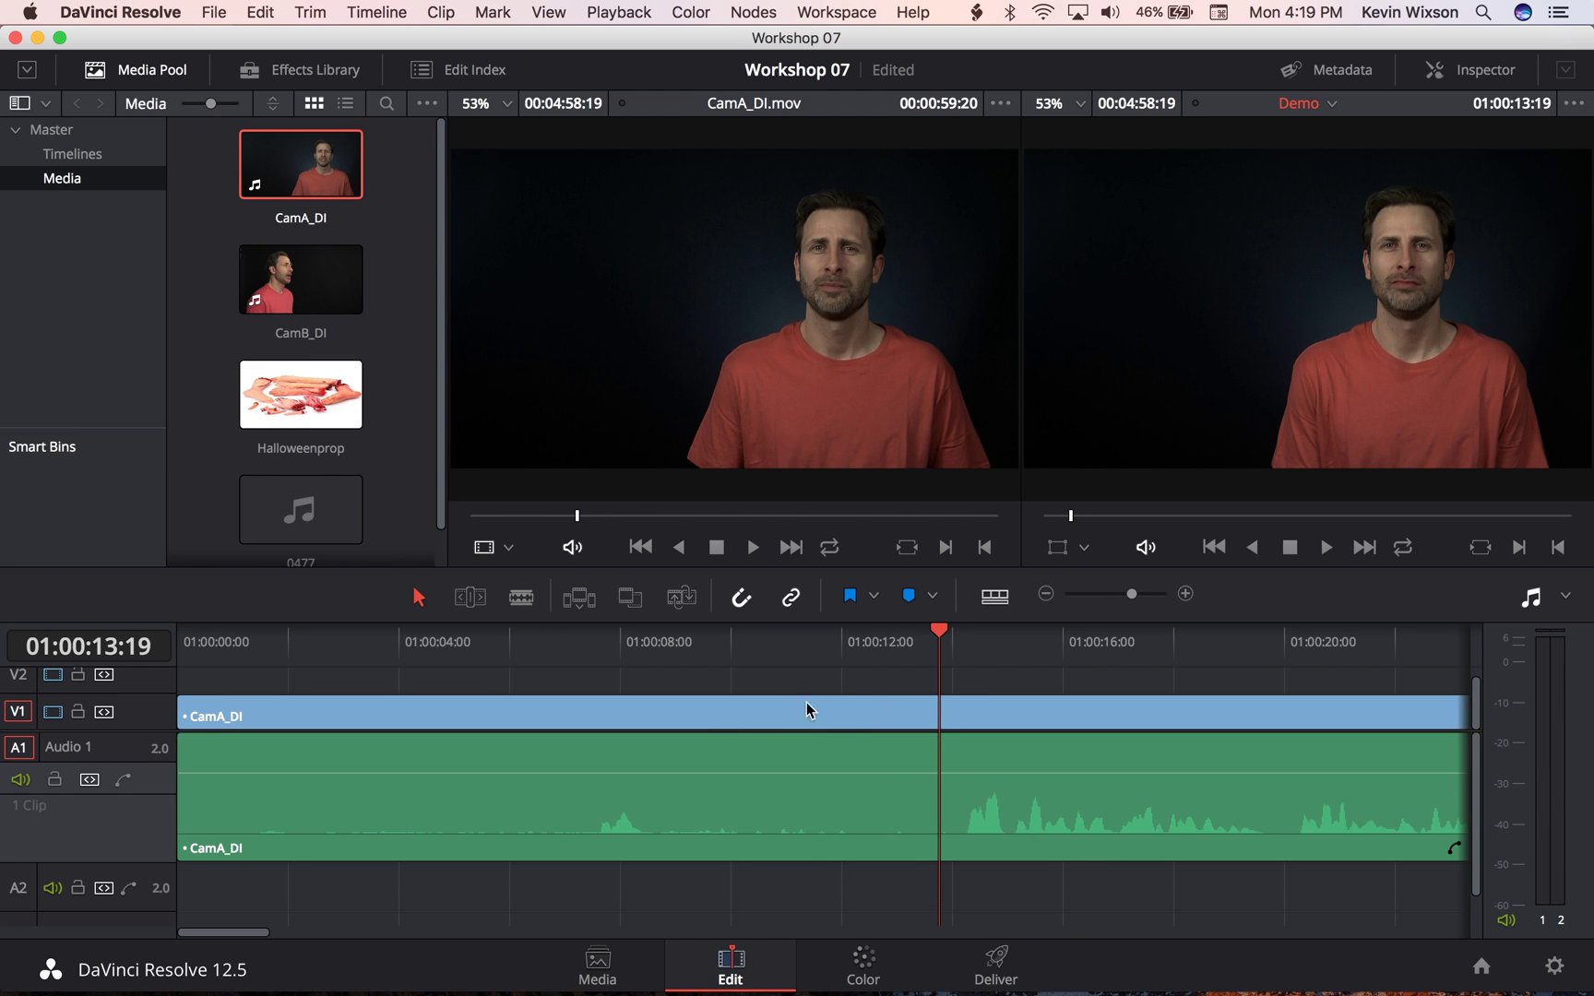
click(319, 18)
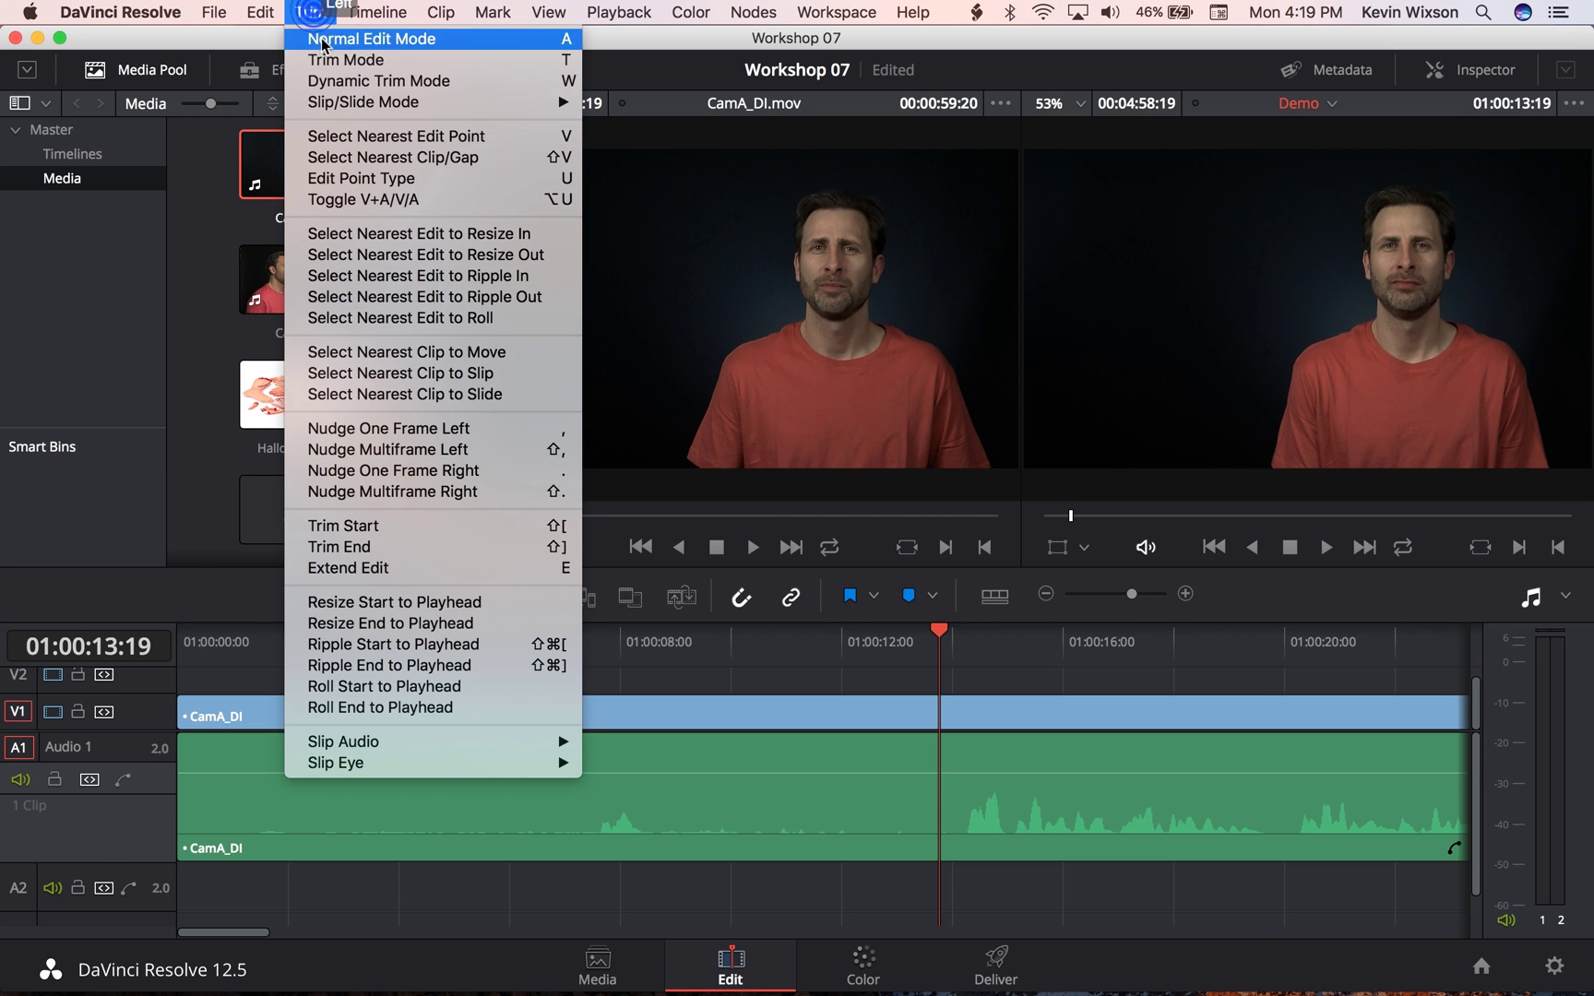
click(351, 652)
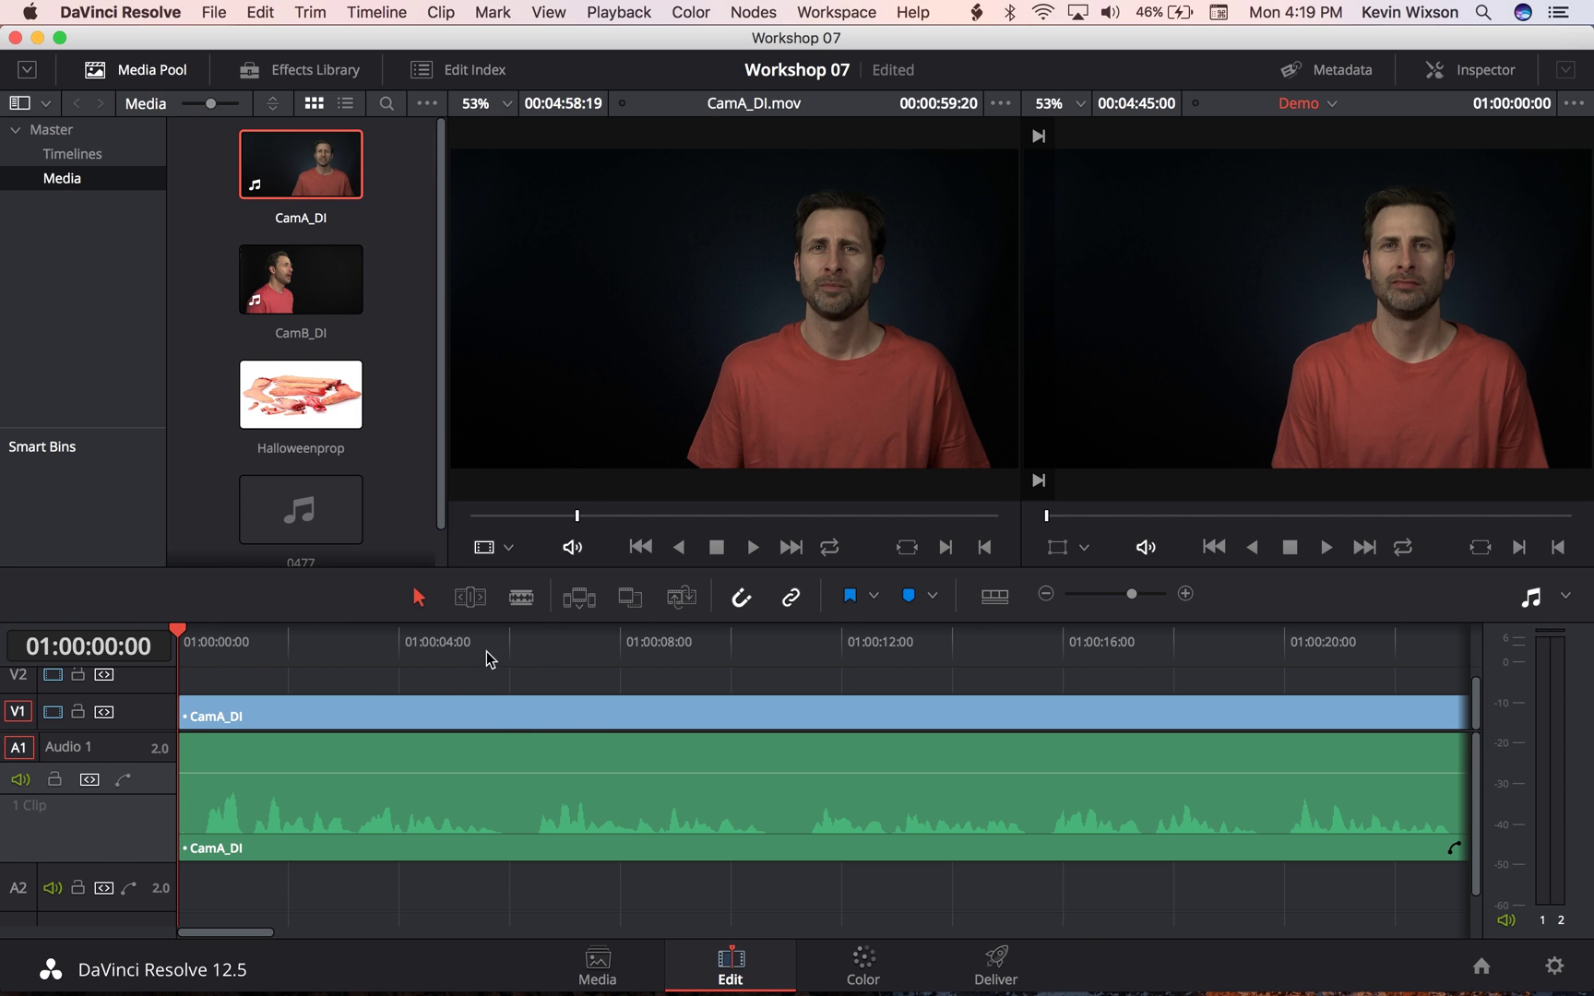
Mark an in point at 01:00:05:22, where the first pause in the speech begins
drag(489, 659, 542, 743)
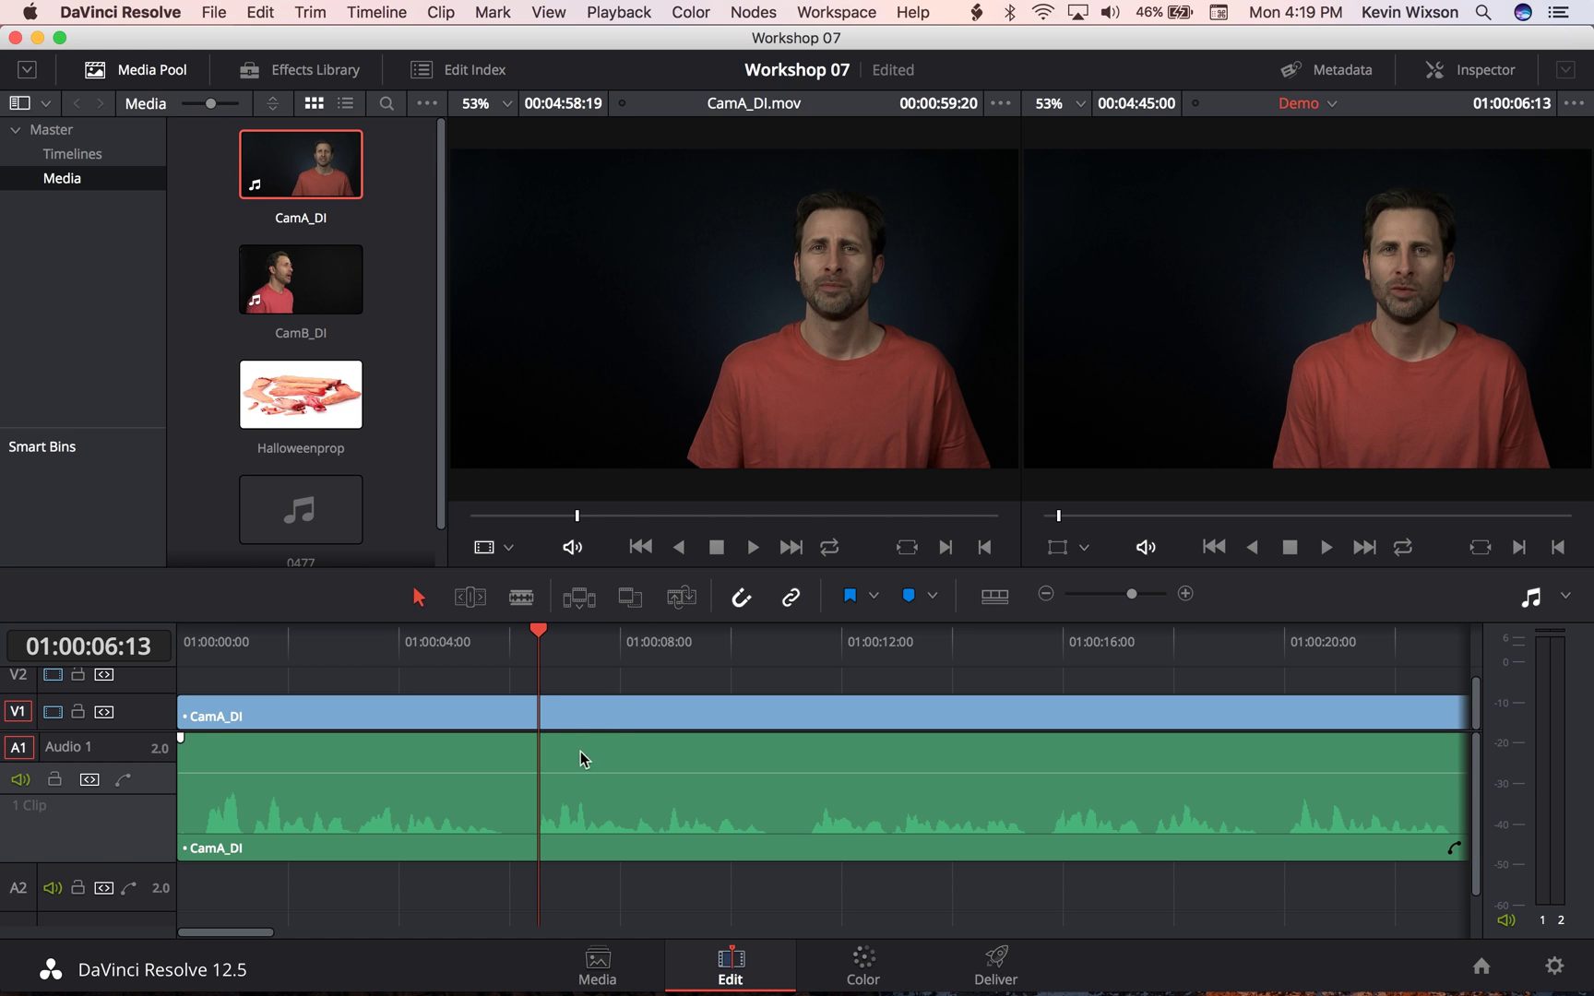
click(534, 633)
drag(533, 636, 529, 634)
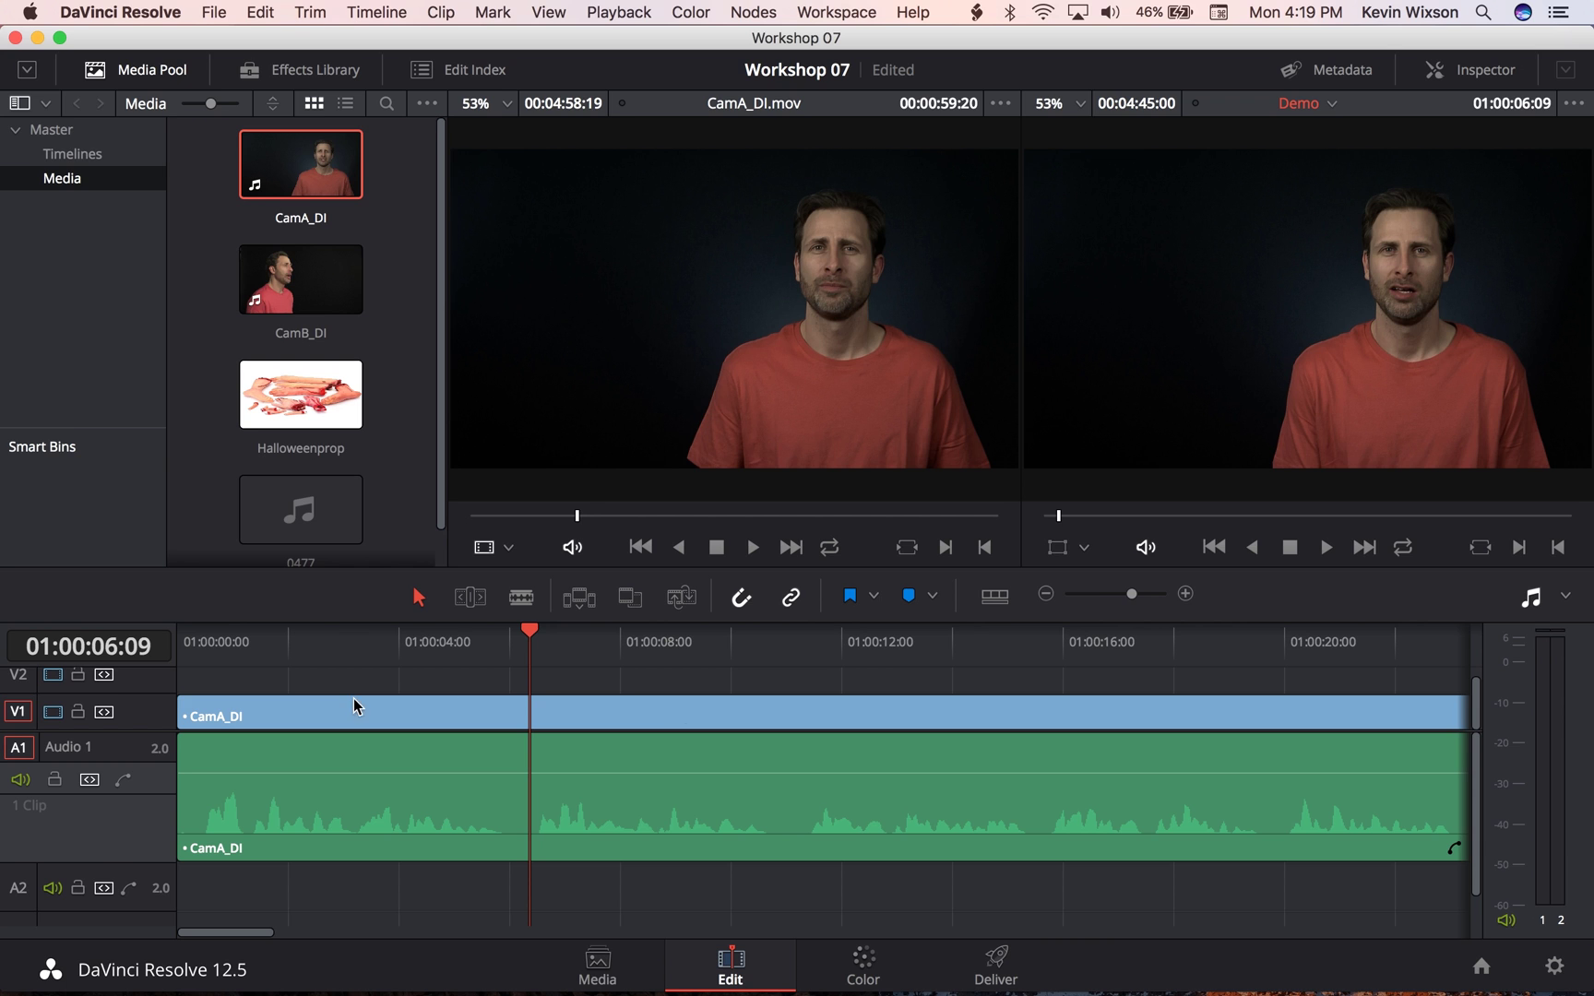
drag(539, 635, 512, 635)
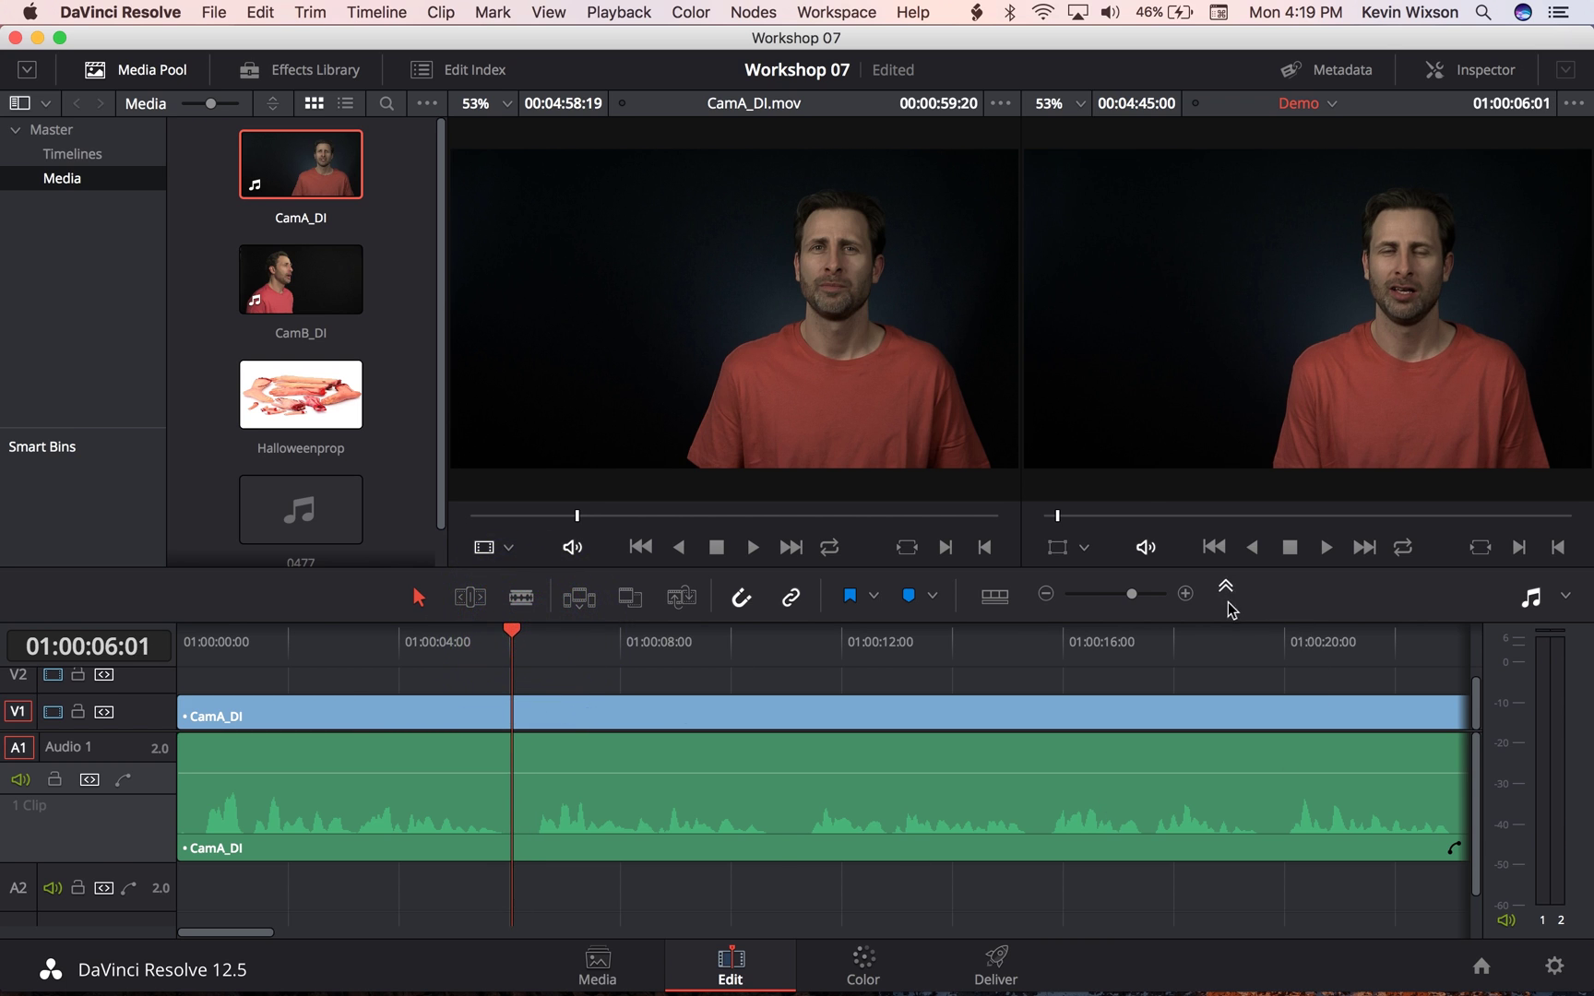
click(1187, 595)
click(1186, 595)
click(1186, 595)
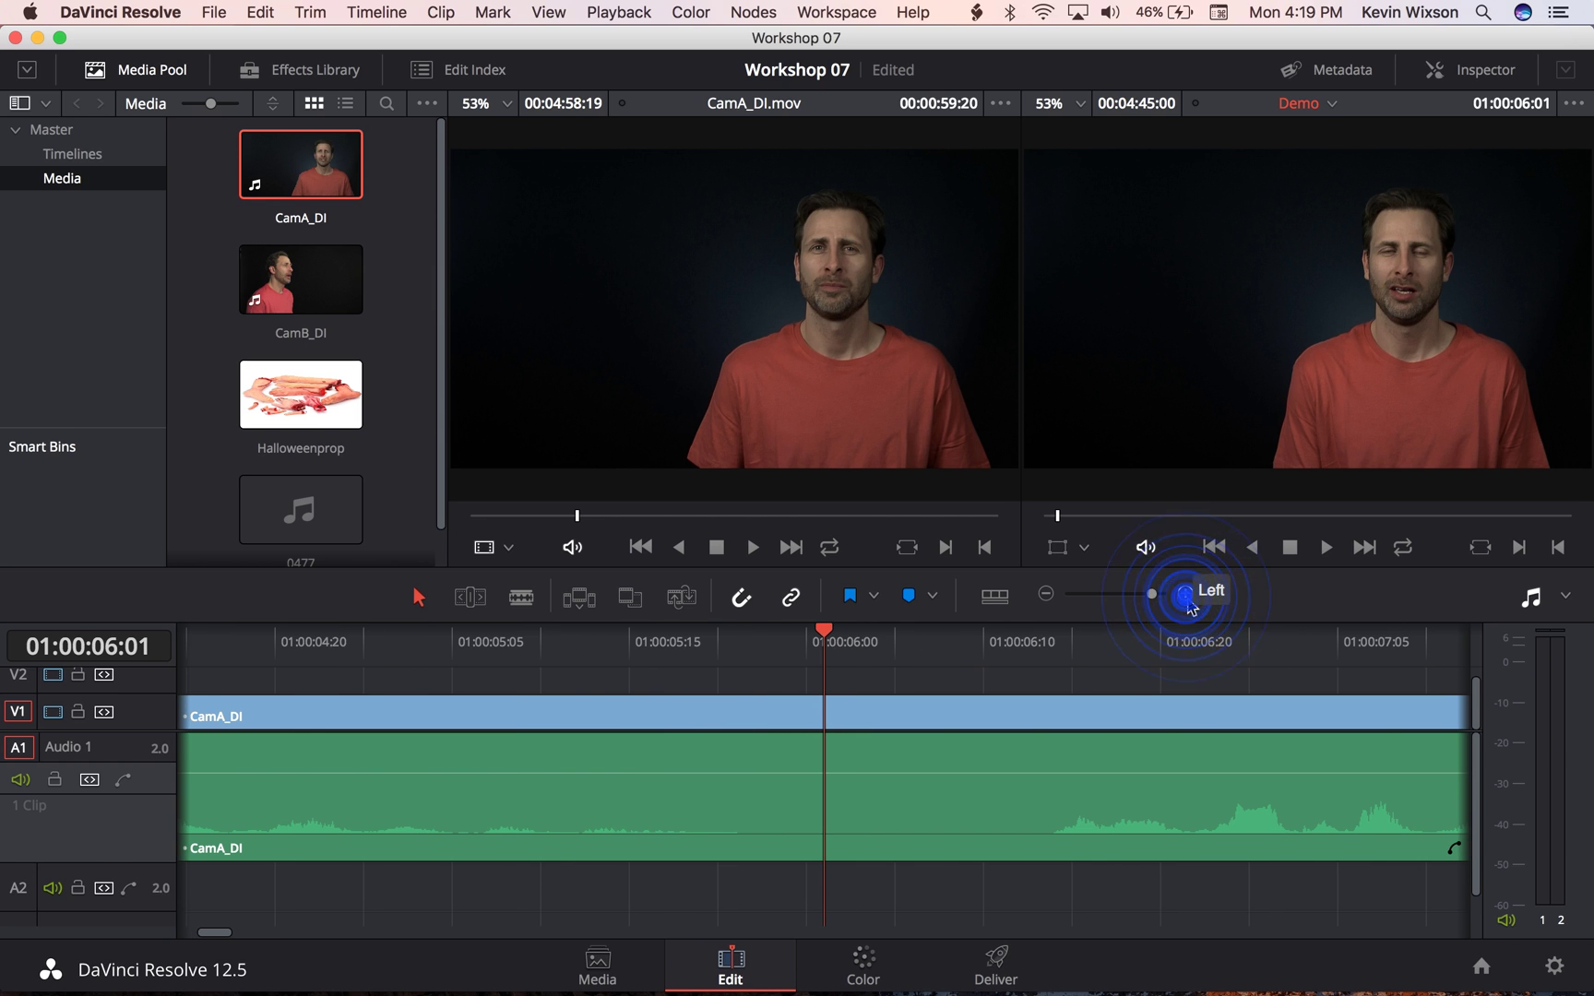
drag(823, 631, 758, 649)
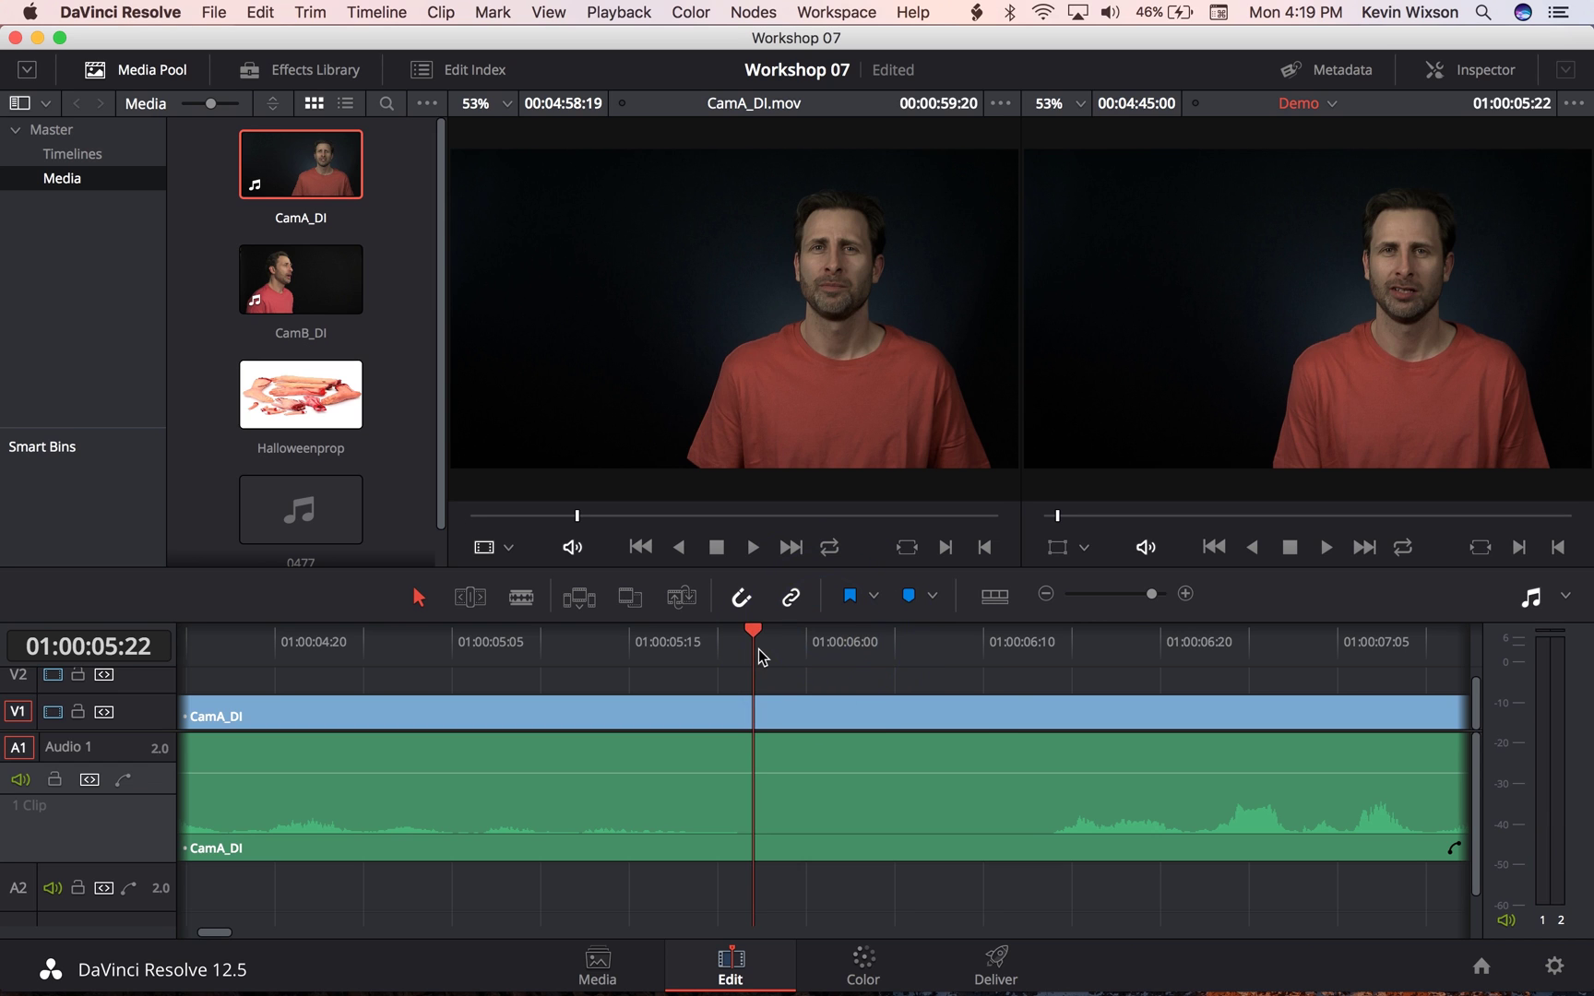
key(i)
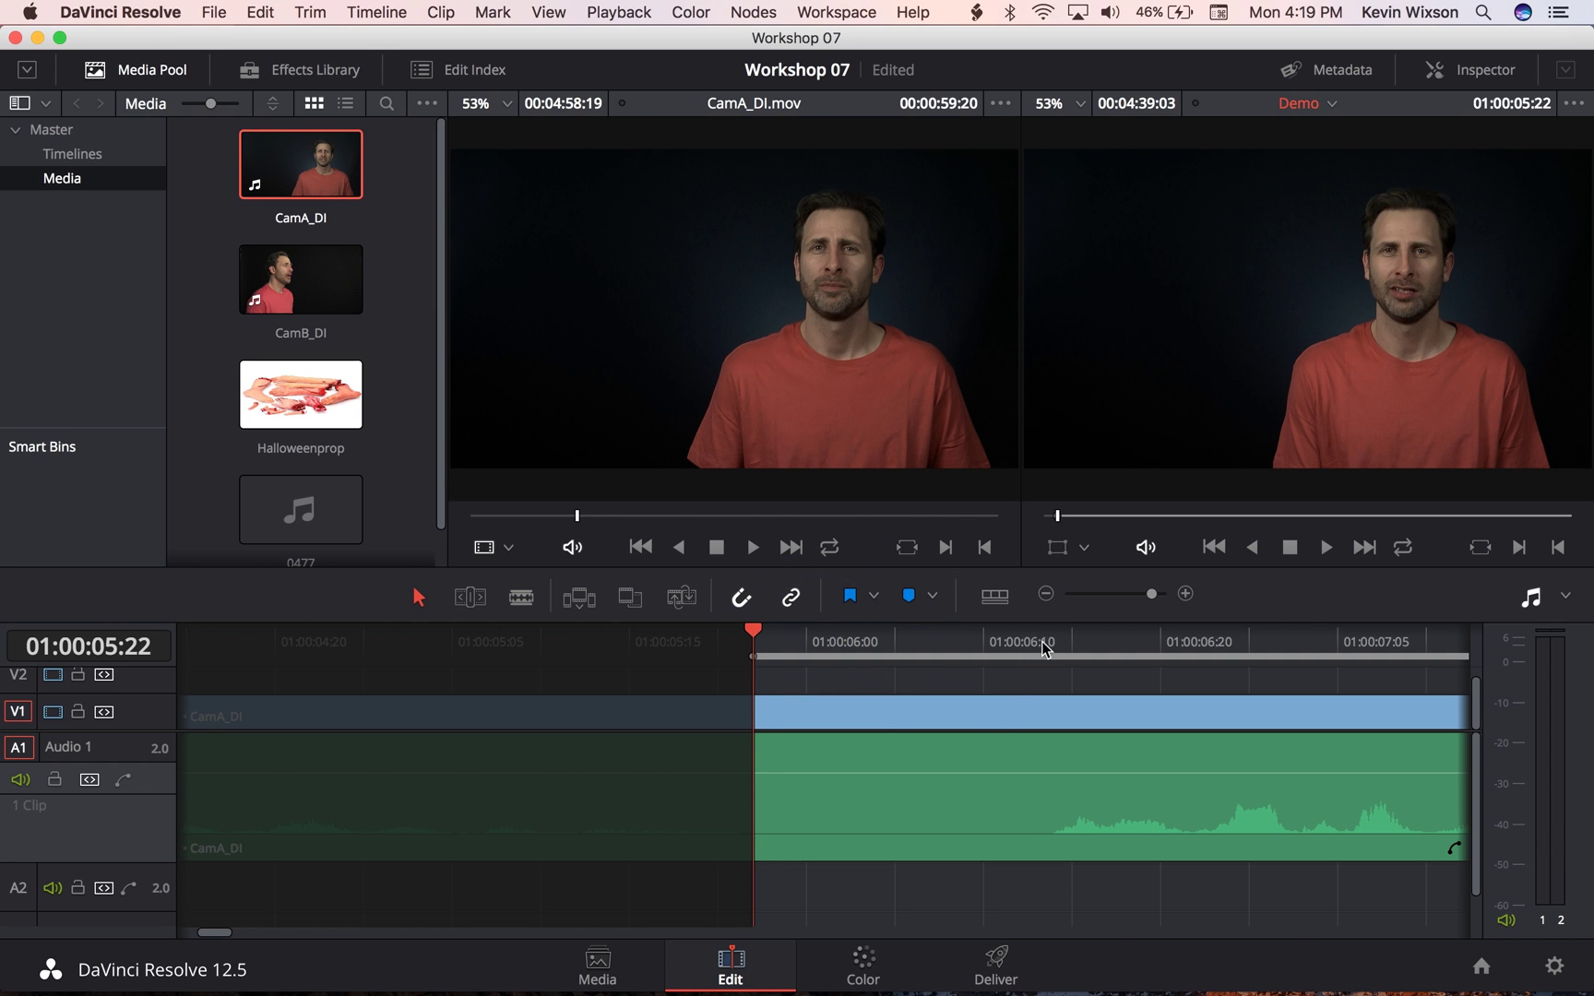
Mark an out point at 01:00:06:14 and reset the in point to 01:00:06:00
click(1055, 636)
key(i)
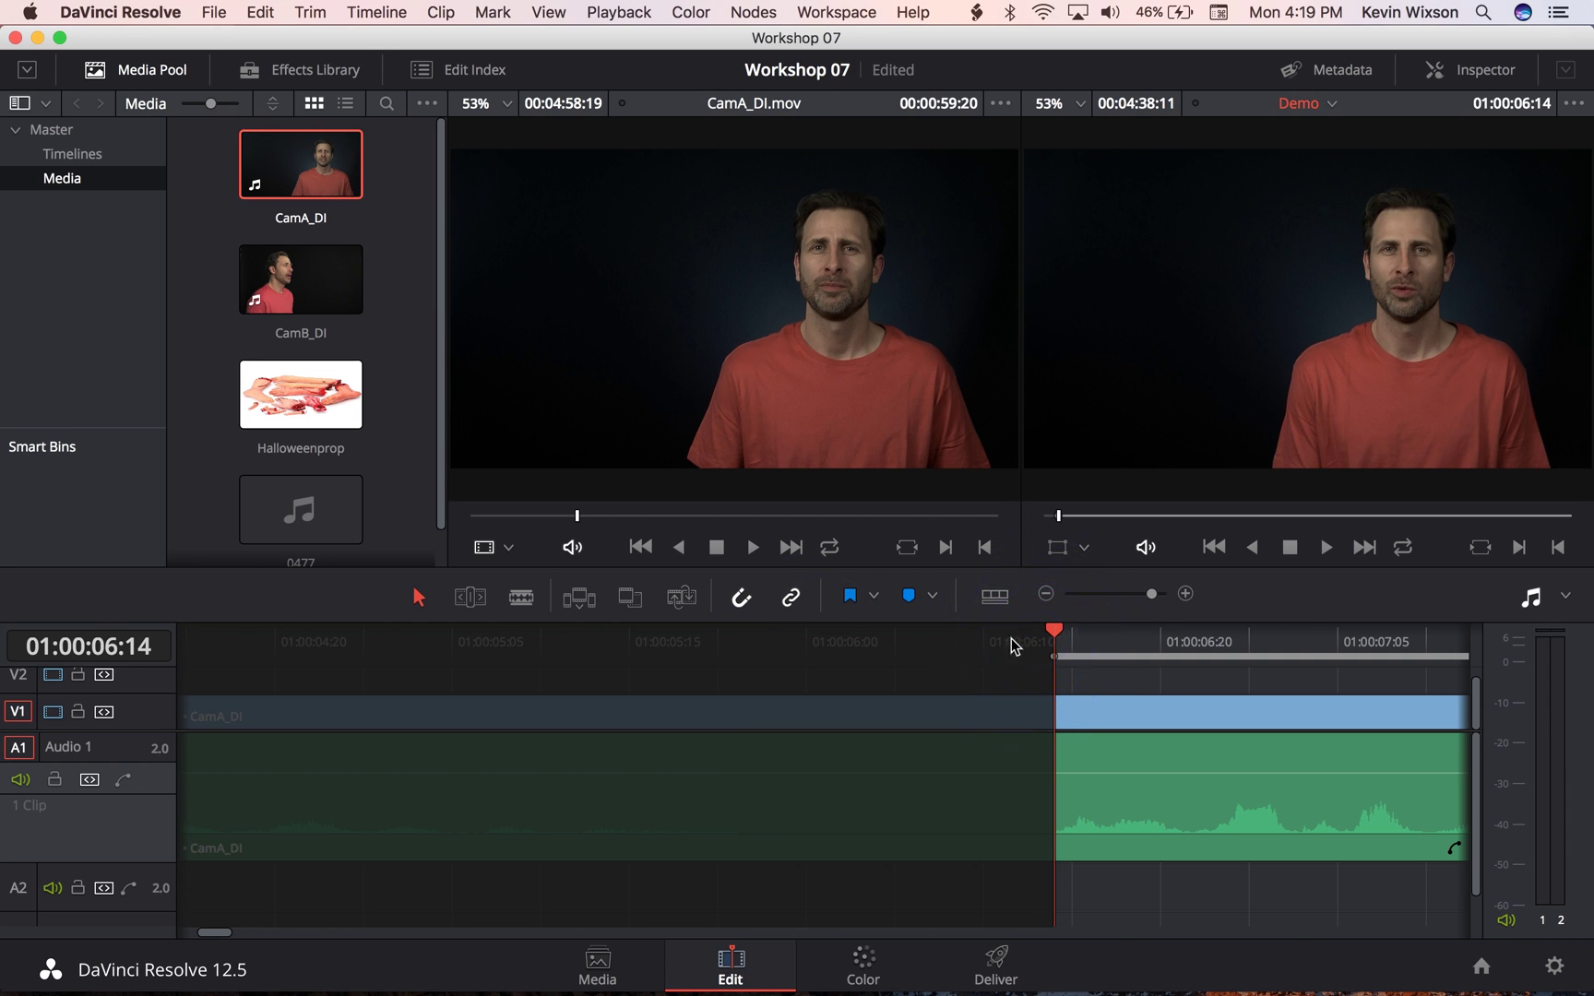
key(o)
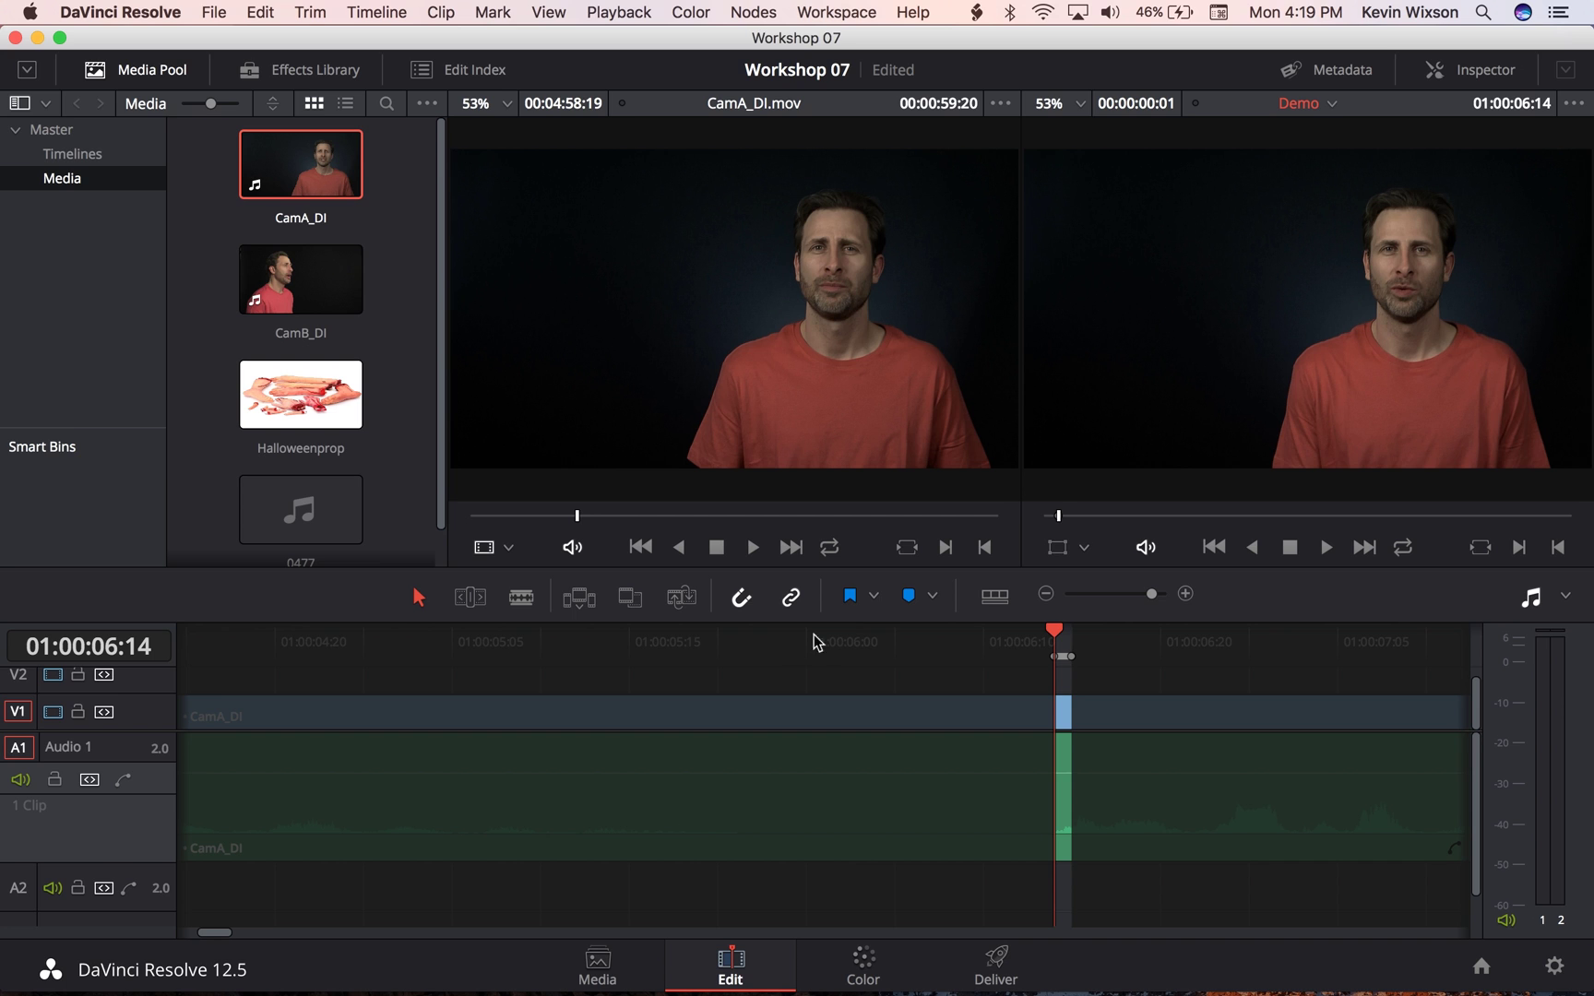
click(791, 678)
click(806, 643)
key(i)
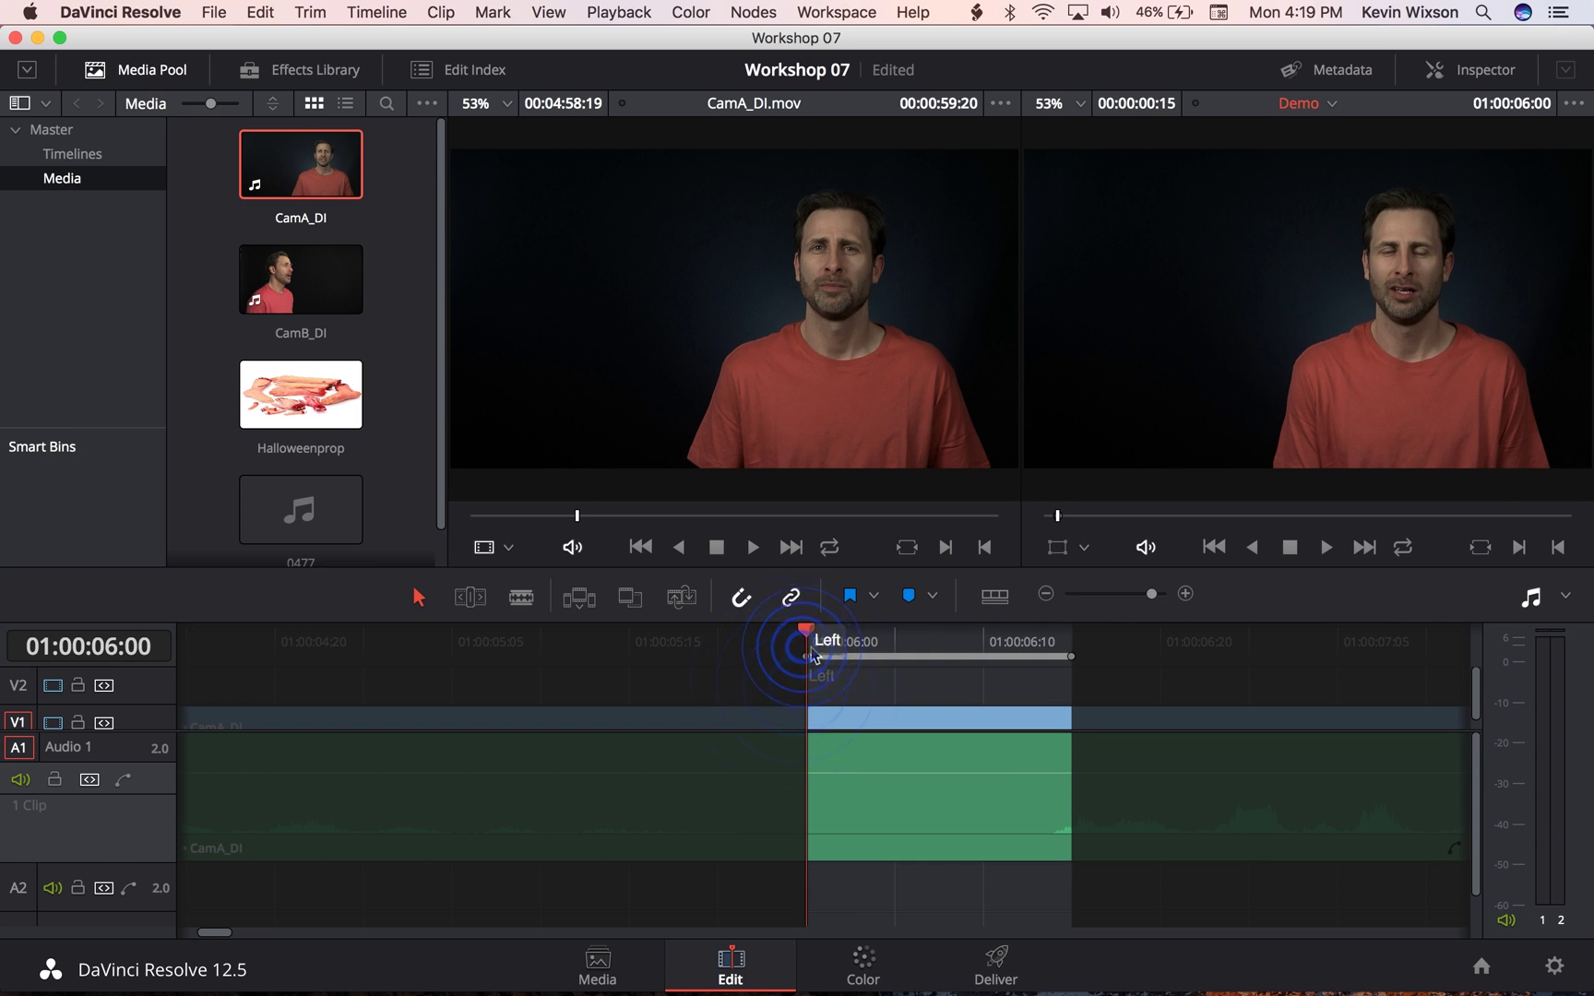
Adjust the marked range to cover the silent pause, starting at about 01:00:05:22 and lasting 16 frames
key(Left)
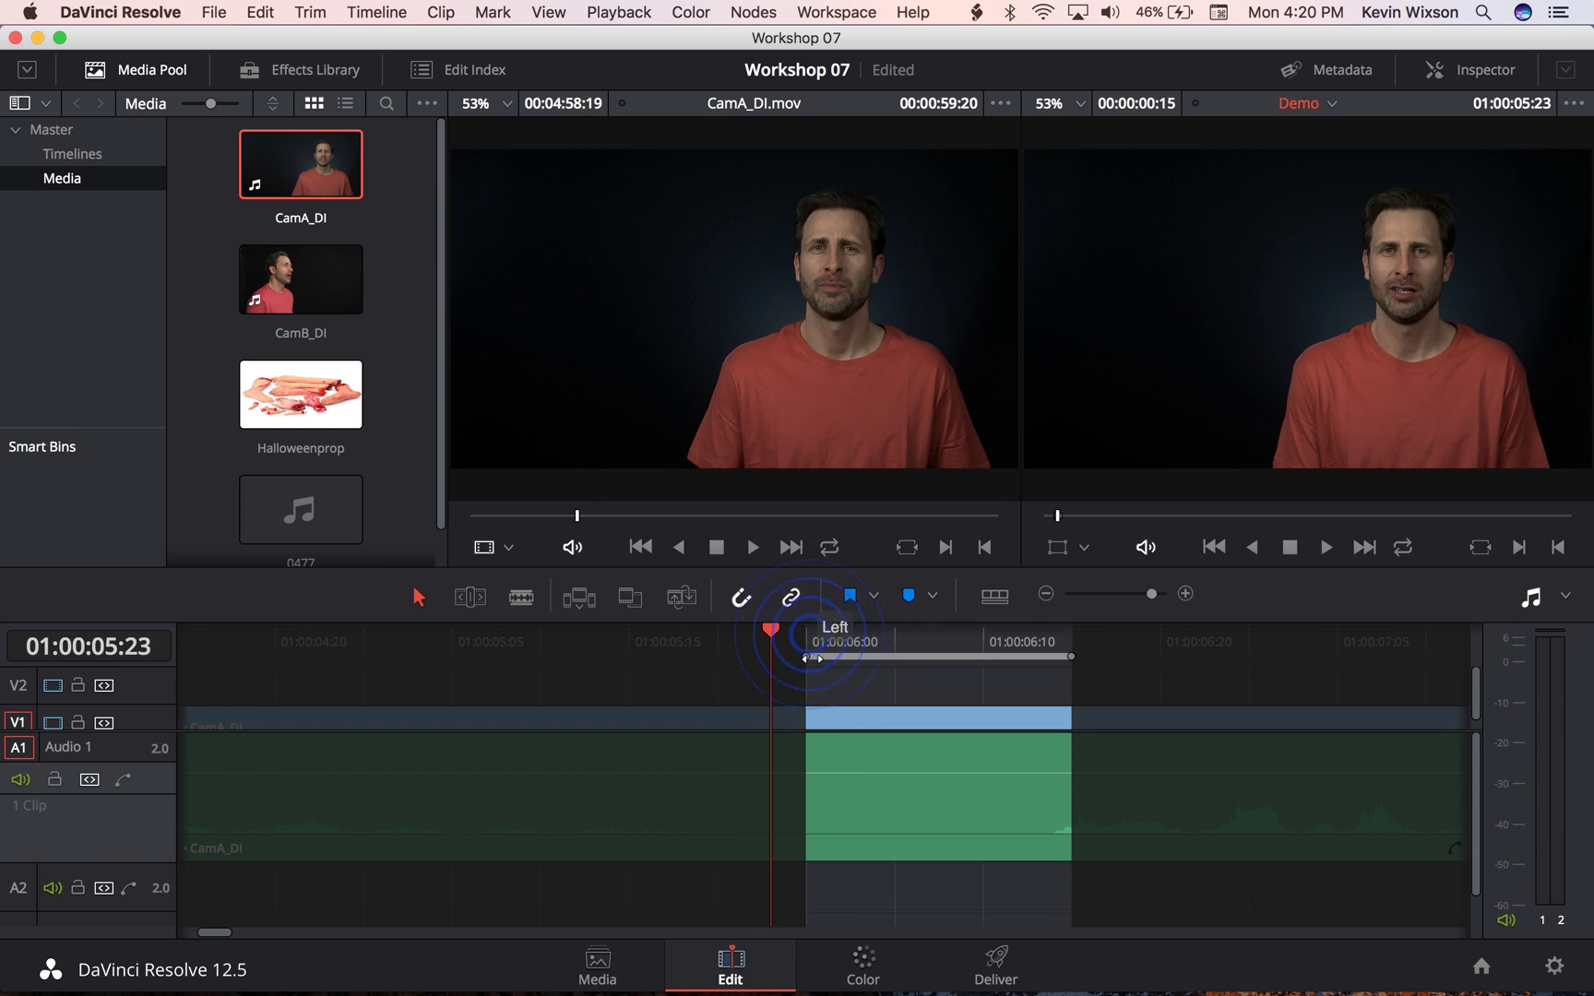
drag(811, 658, 754, 658)
drag(1086, 660, 1034, 658)
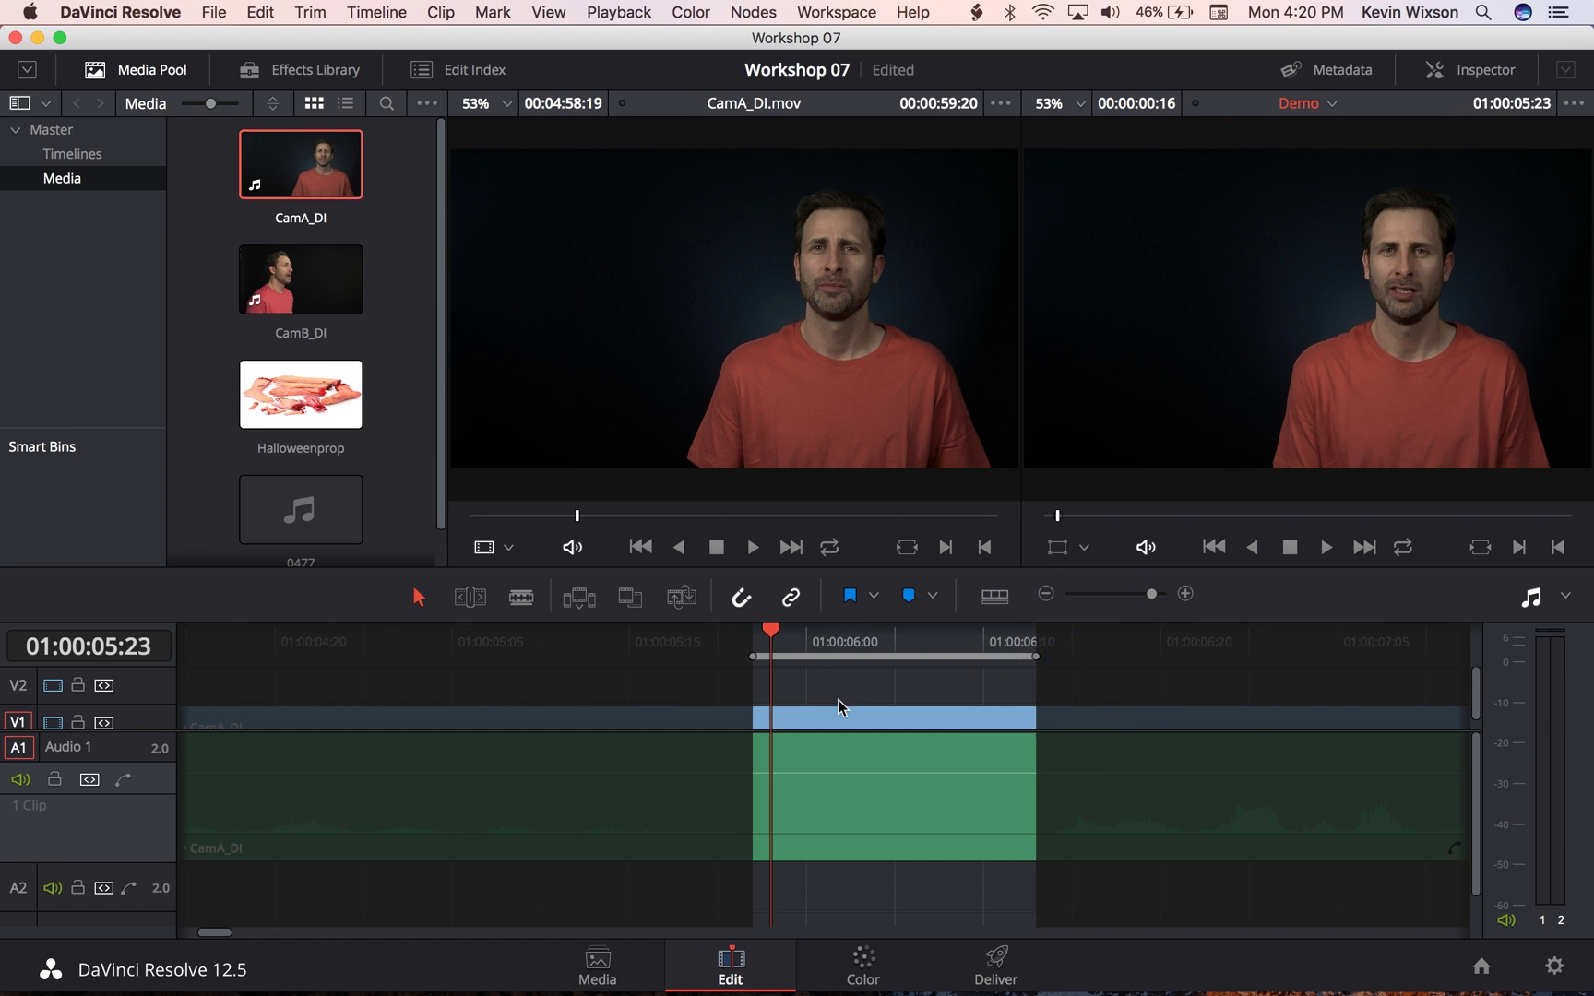
Delete the marked pause from the CamA_DI video and audio and close the resulting gap
click(855, 738)
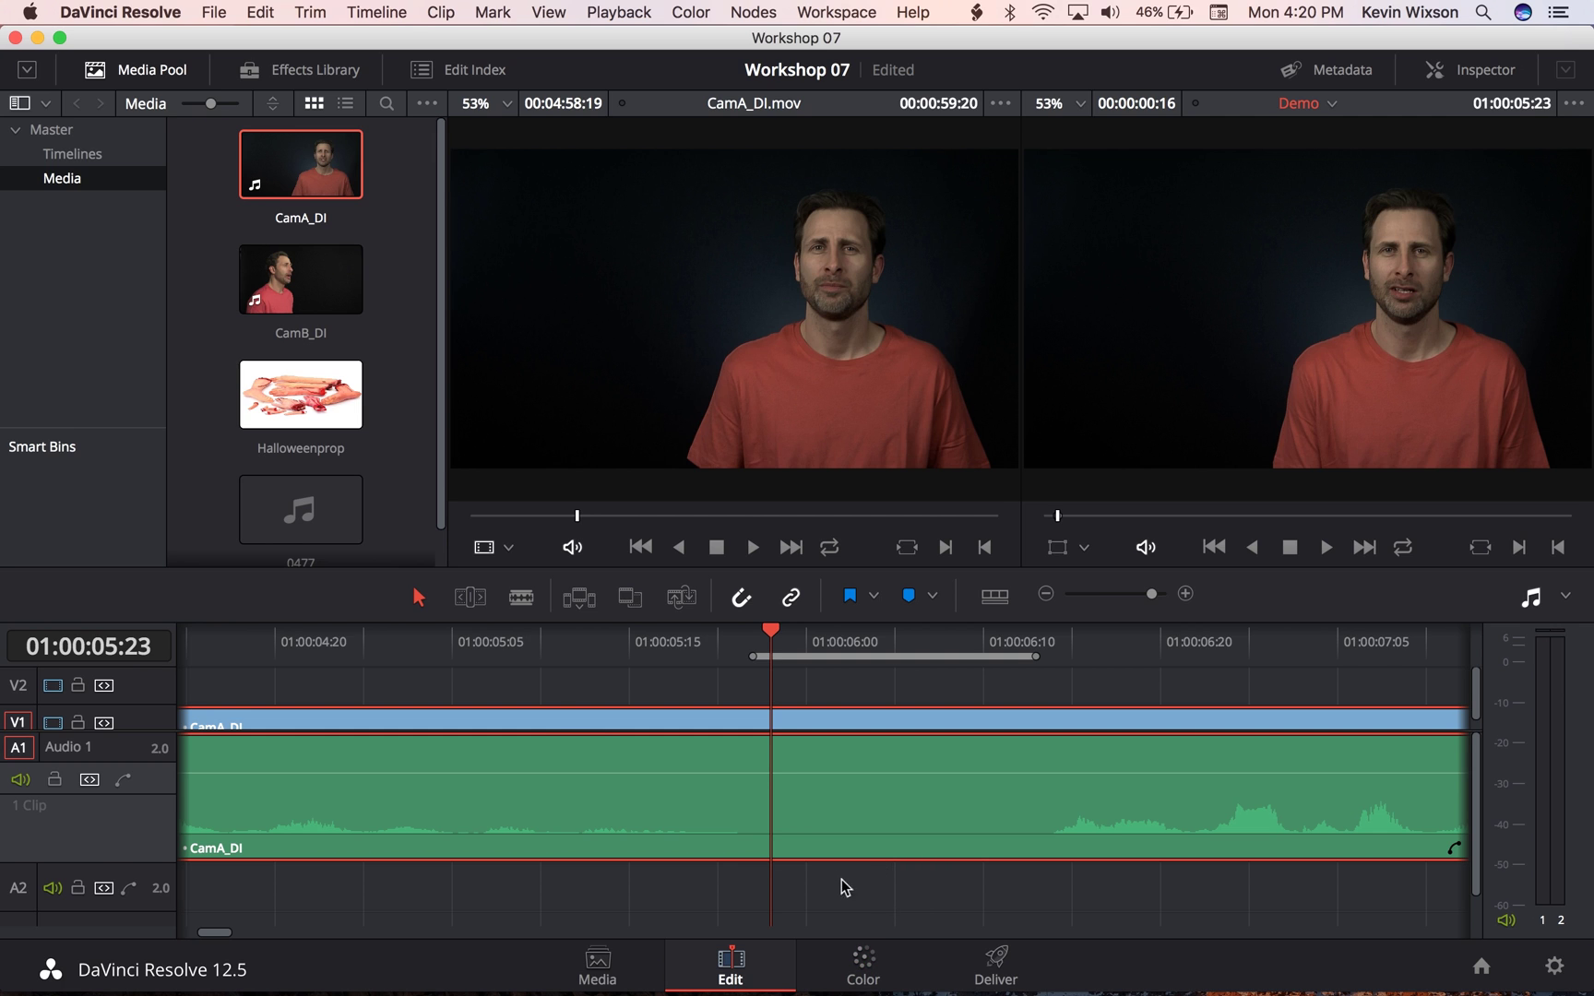
click(899, 694)
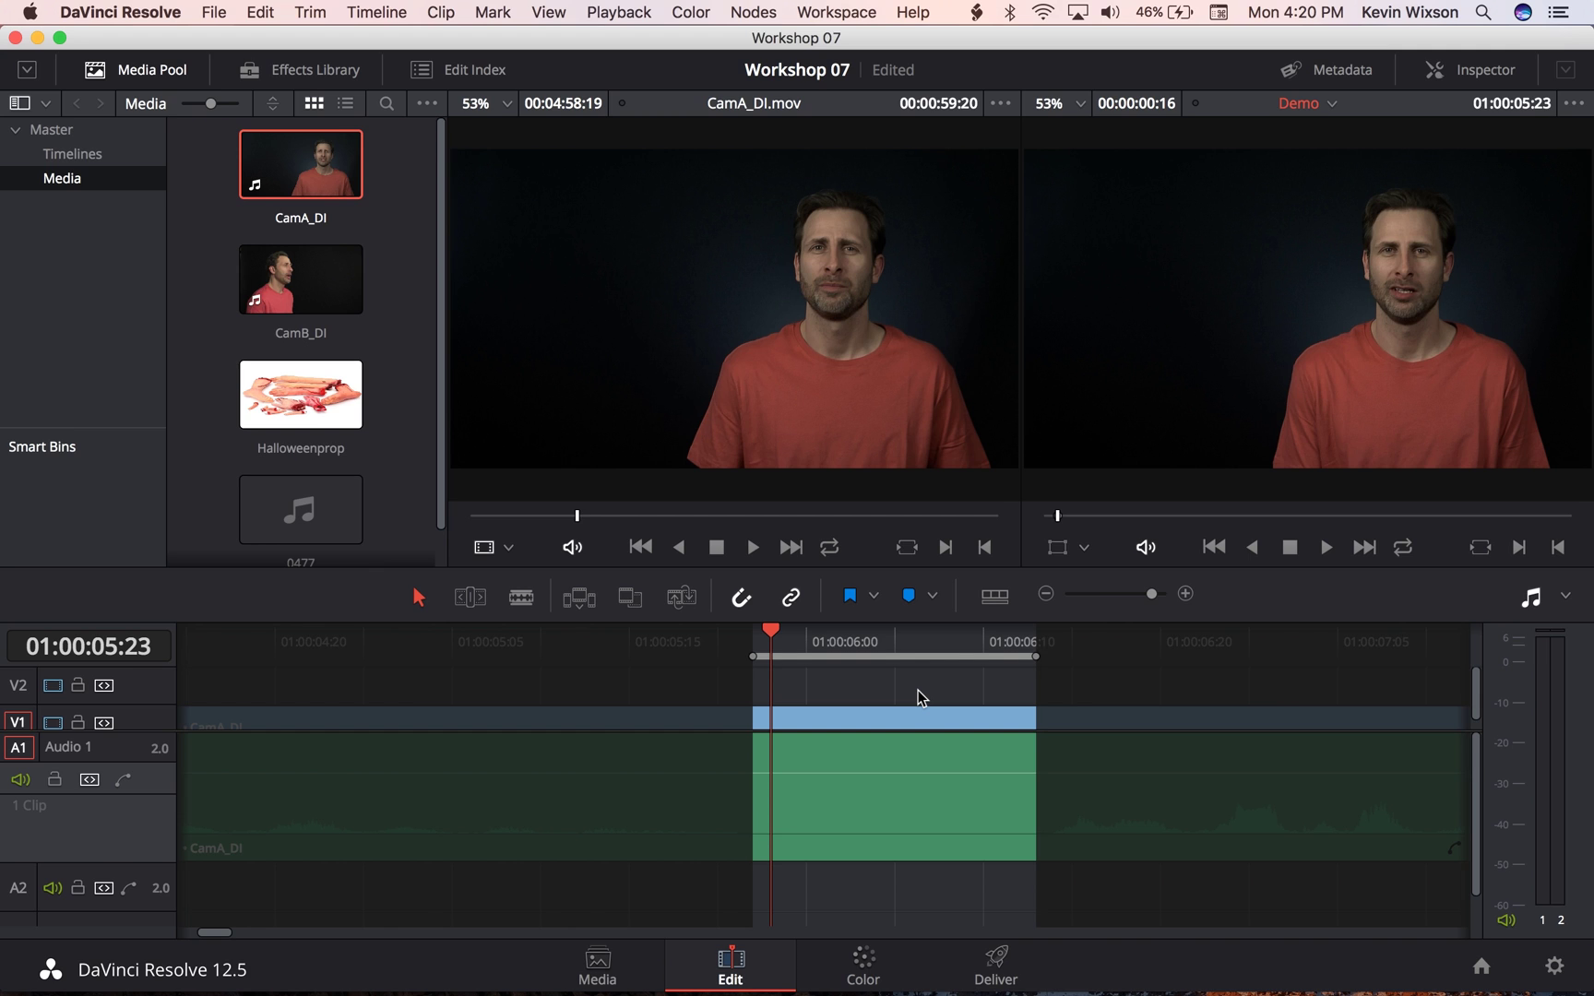
key(Delete)
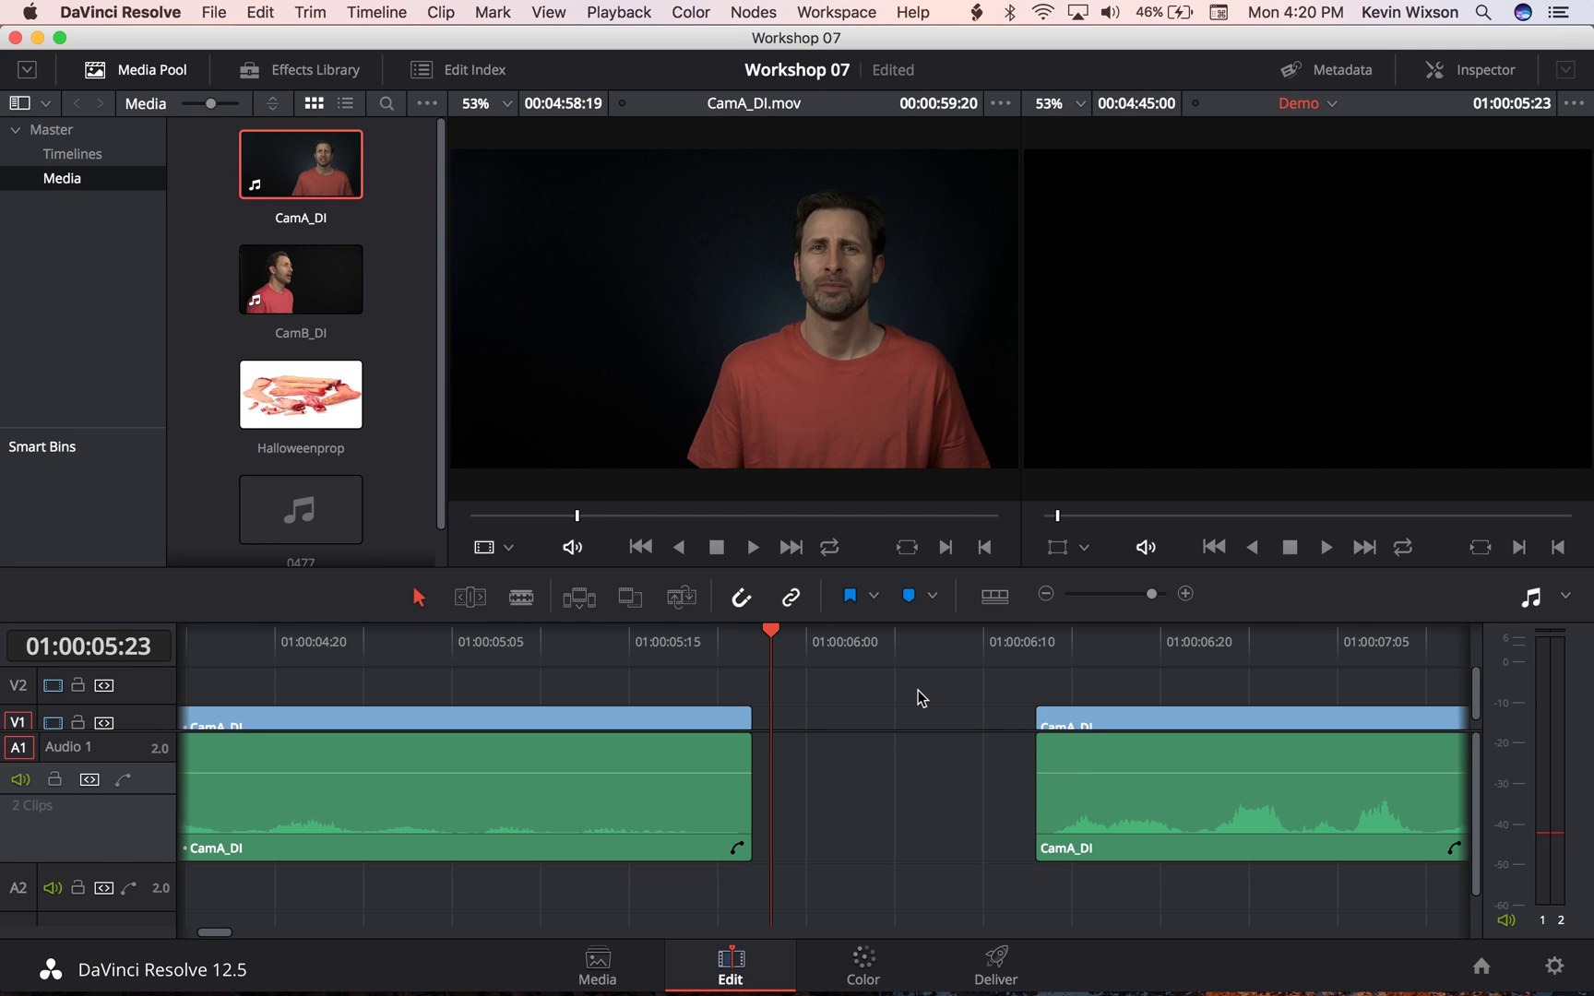
click(901, 717)
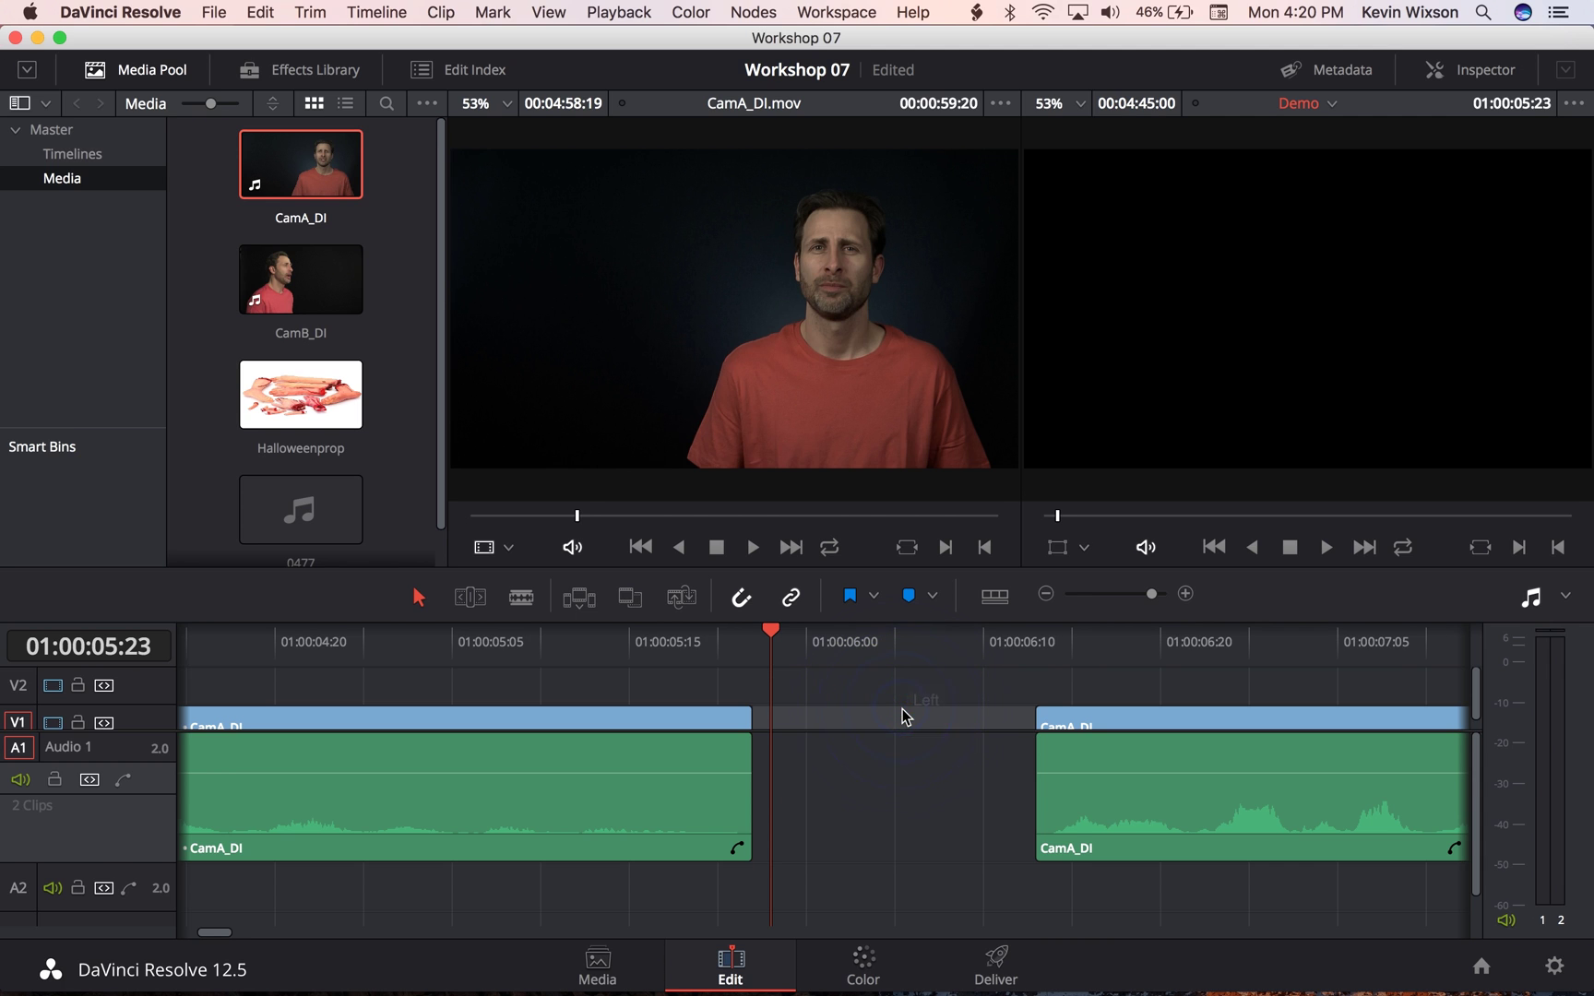
key(Delete)
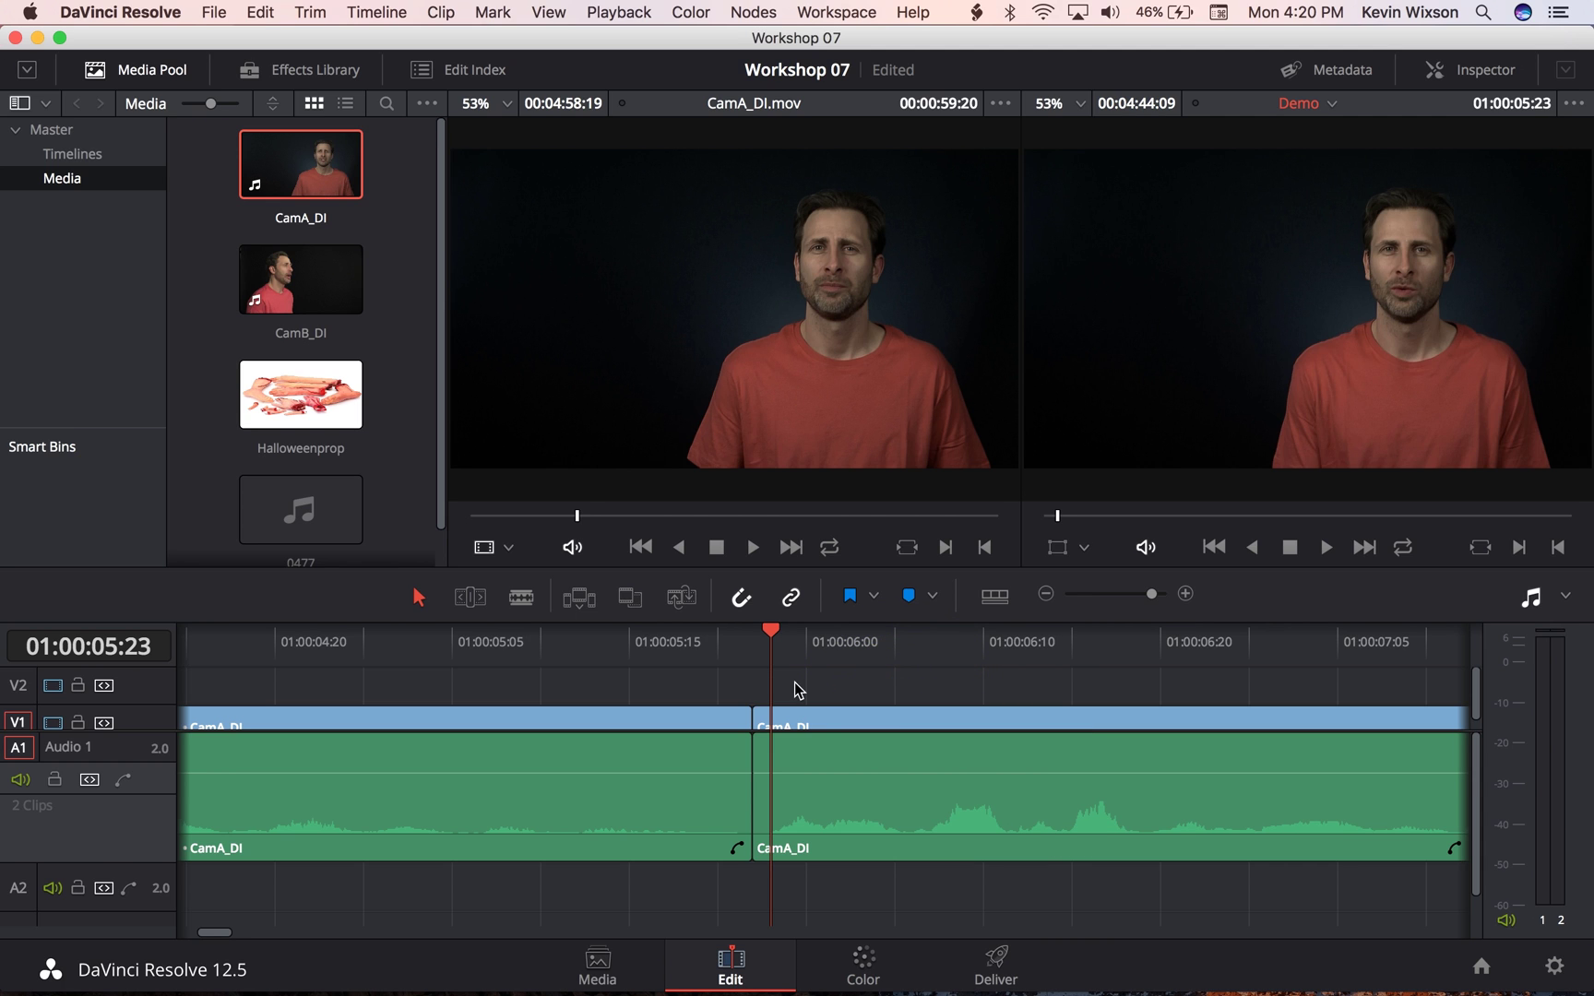
Link the video and audio of the CamA_DI clip that follows the cut
click(860, 719)
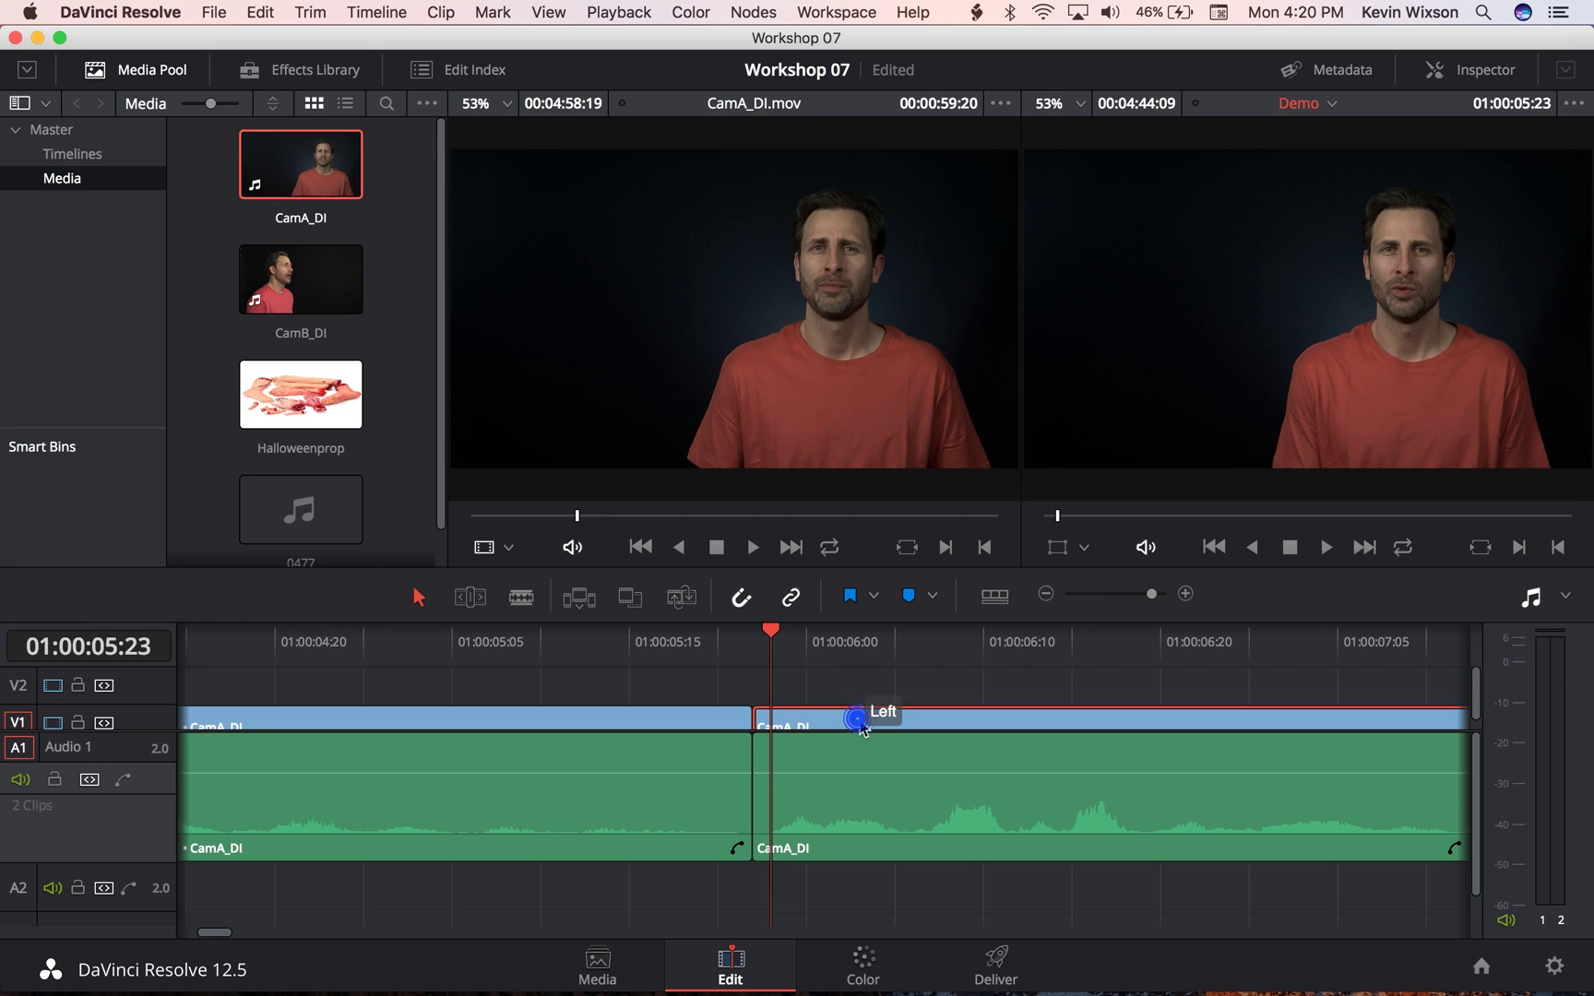
click(873, 795)
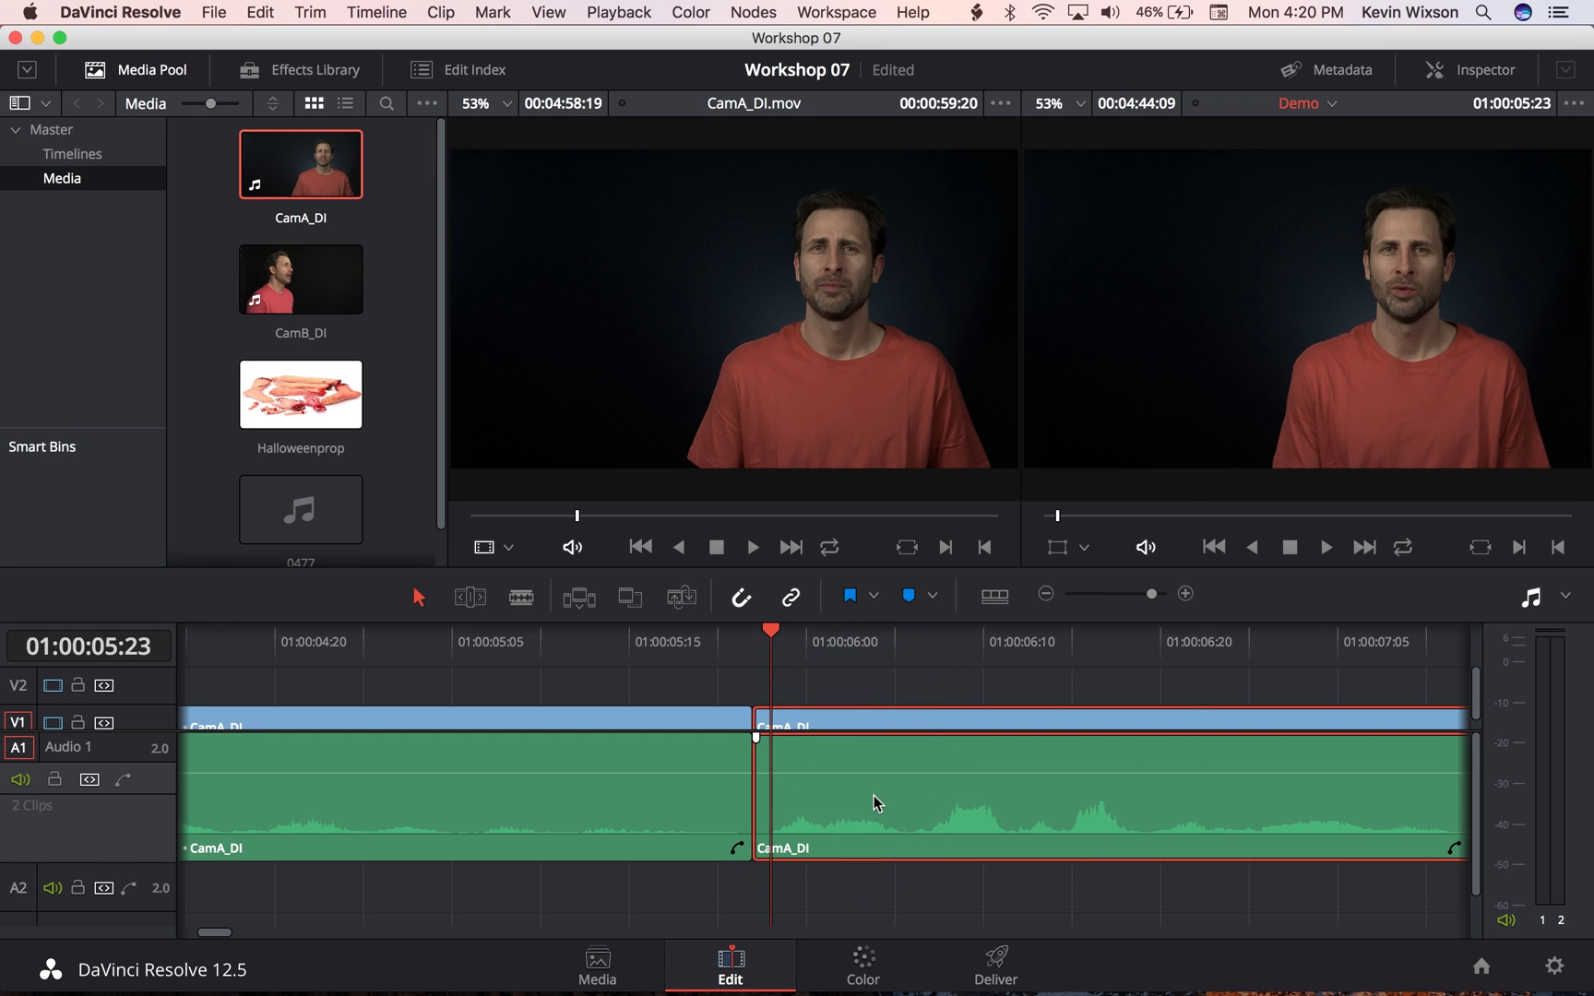
right_click(872, 802)
click(903, 792)
Mark the next pause in the speech with an in point at 01:00:10:02 and an out point at 01:00:10:20
click(219, 932)
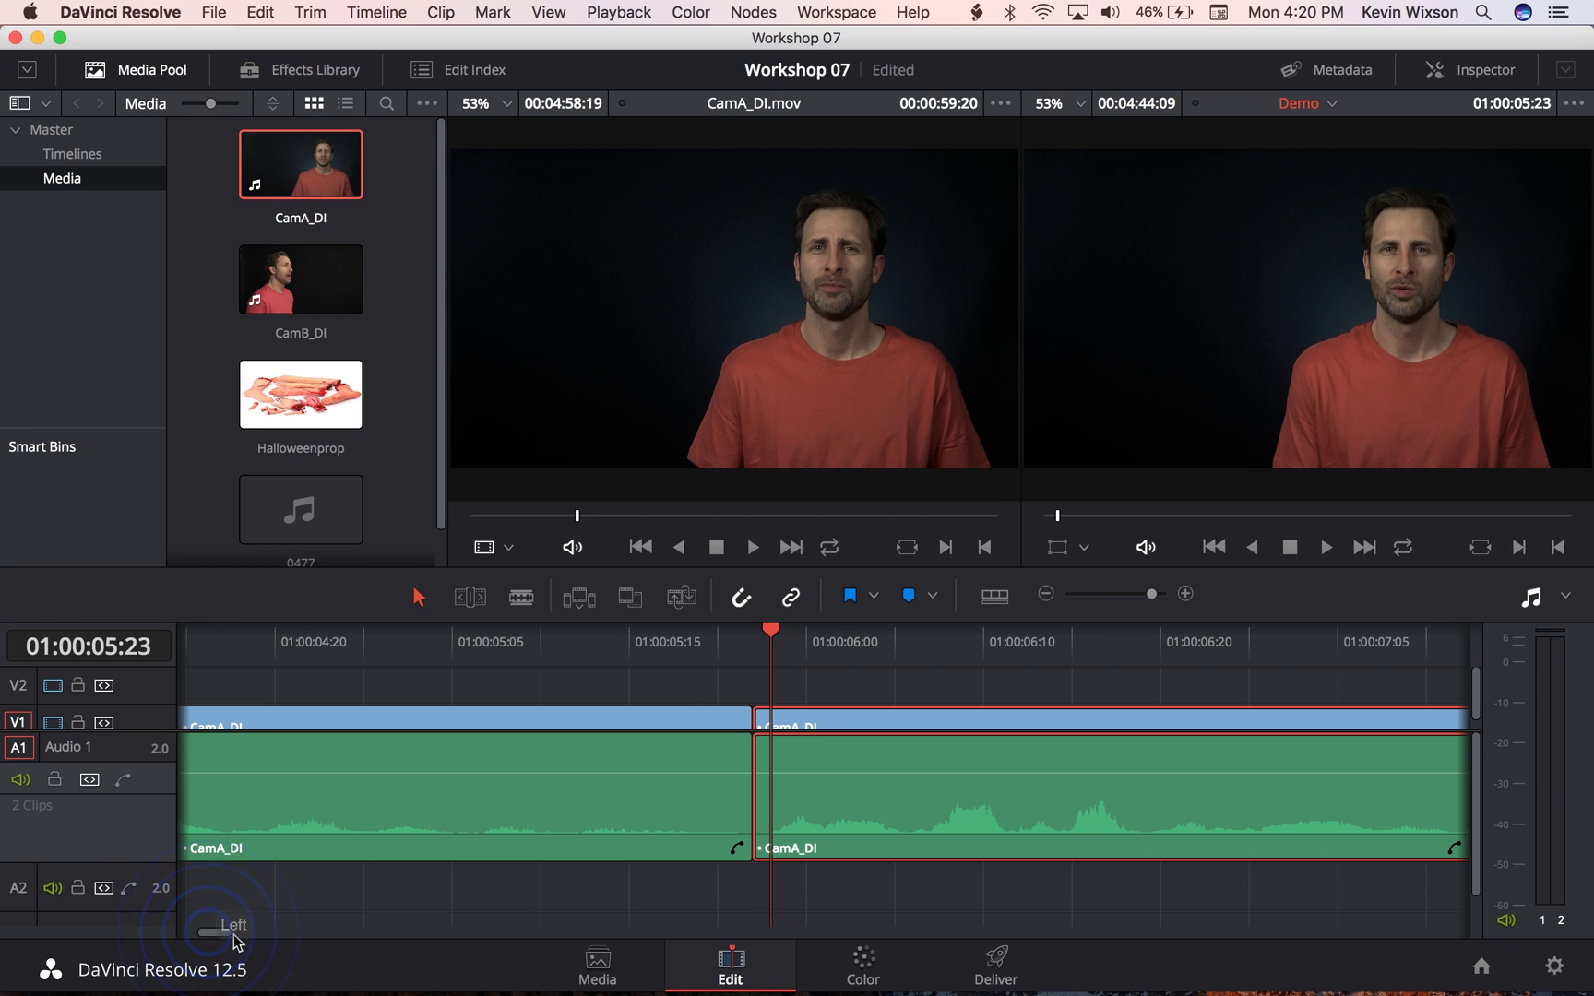
drag(235, 937, 246, 946)
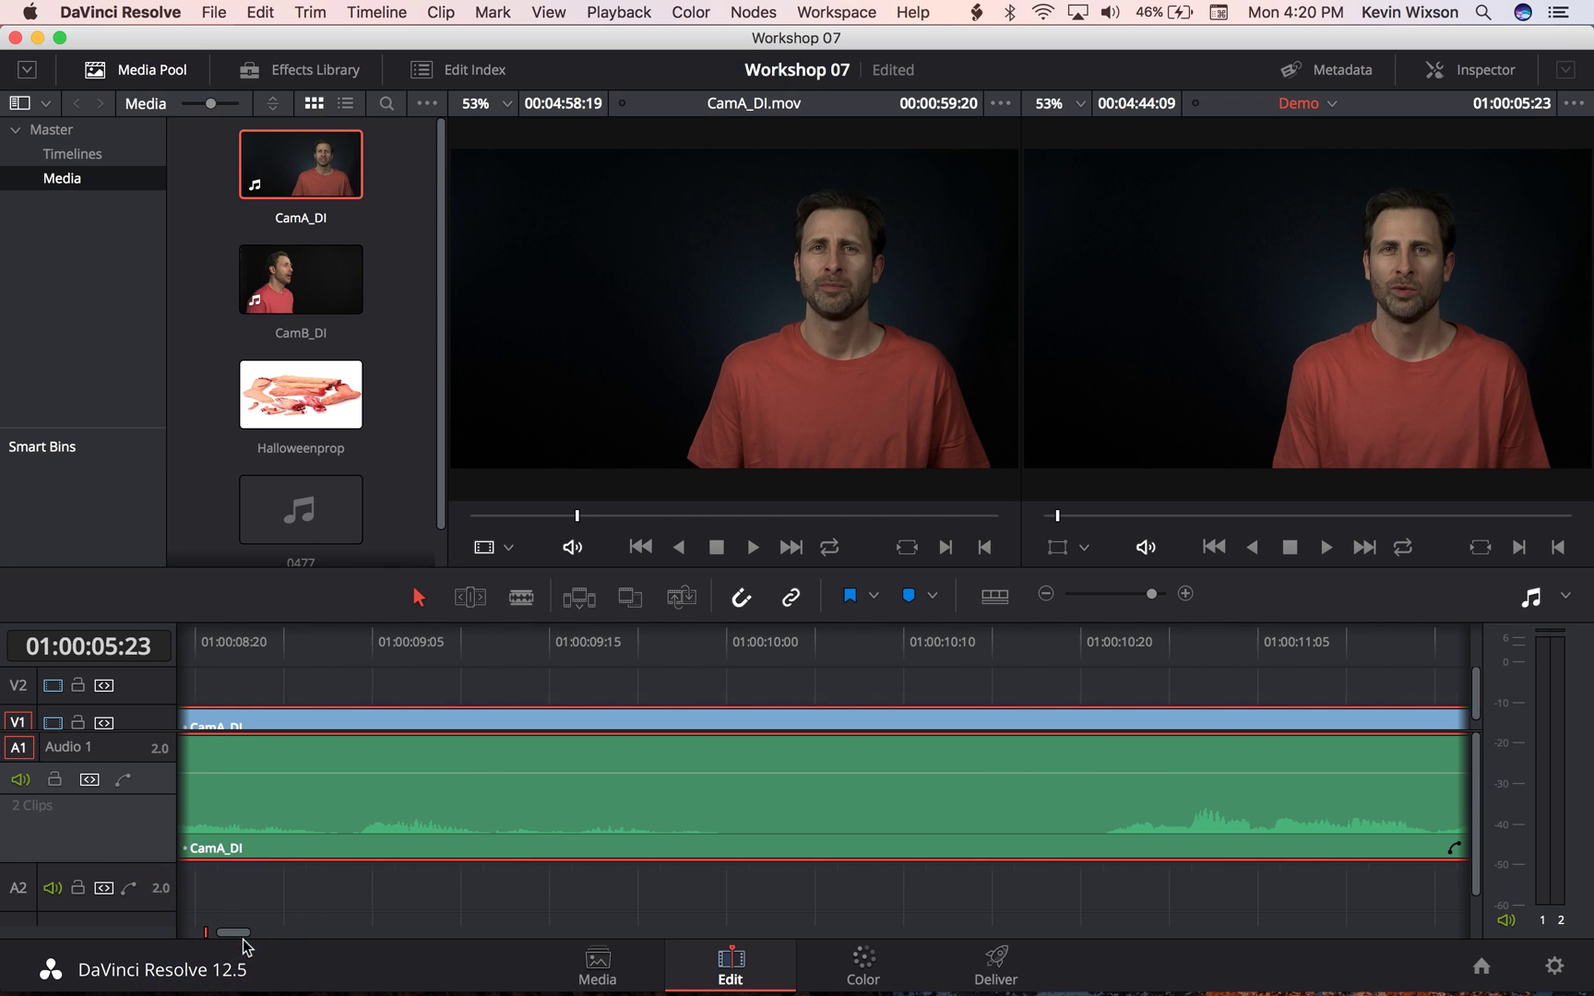
click(770, 647)
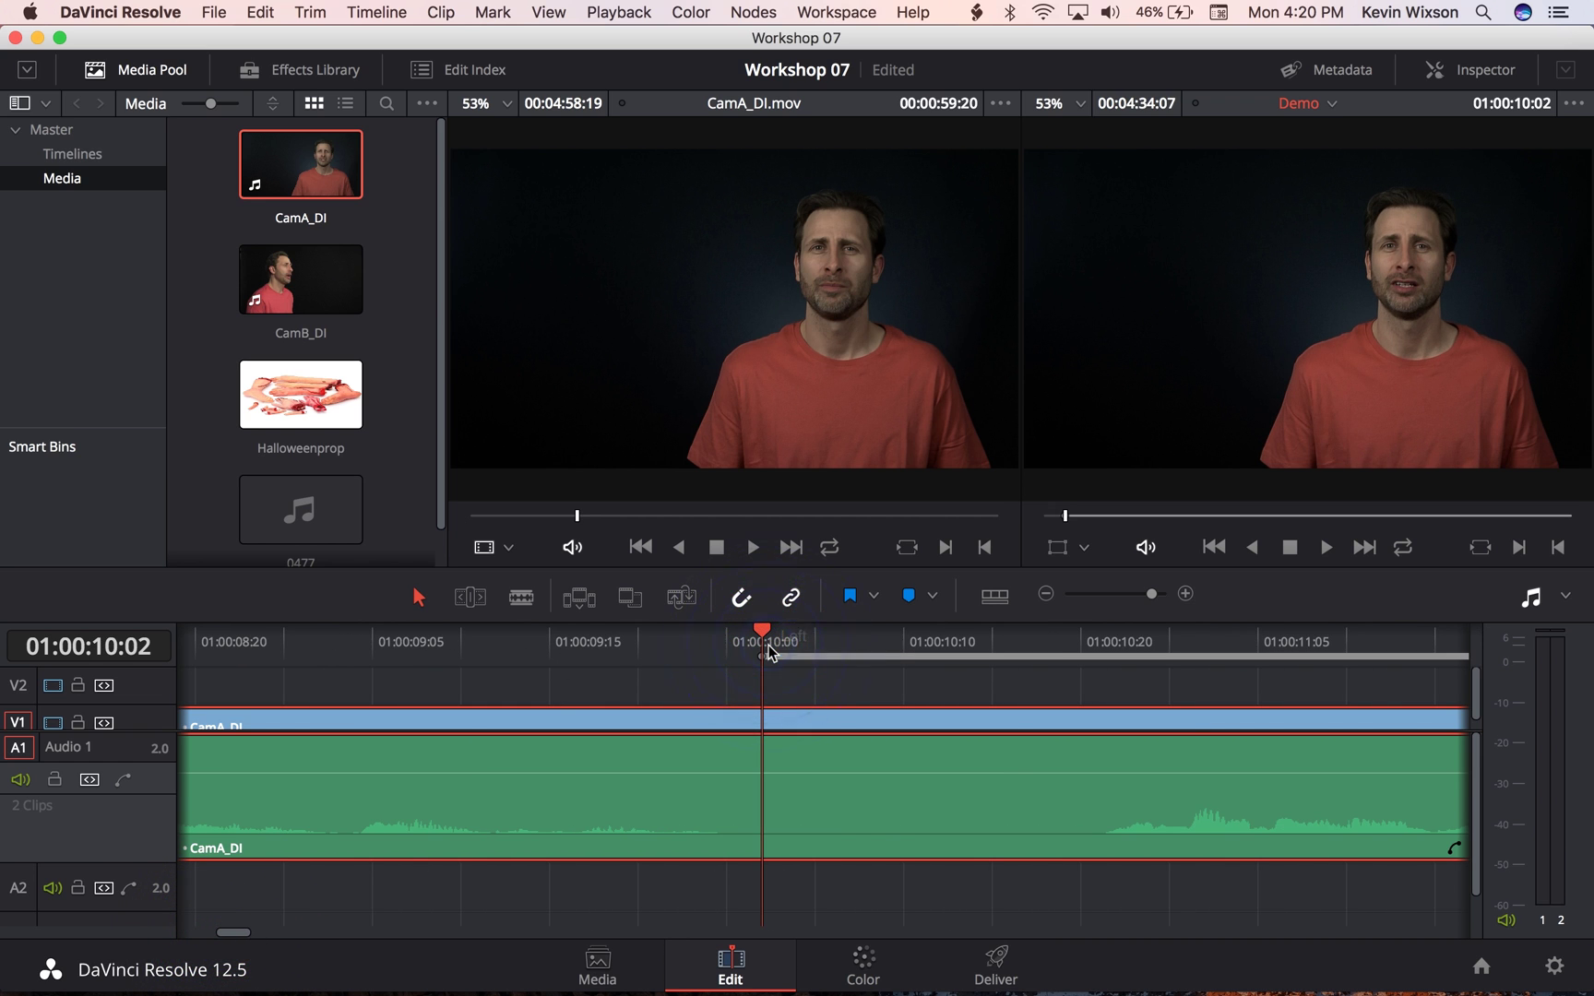
drag(1098, 640, 1081, 638)
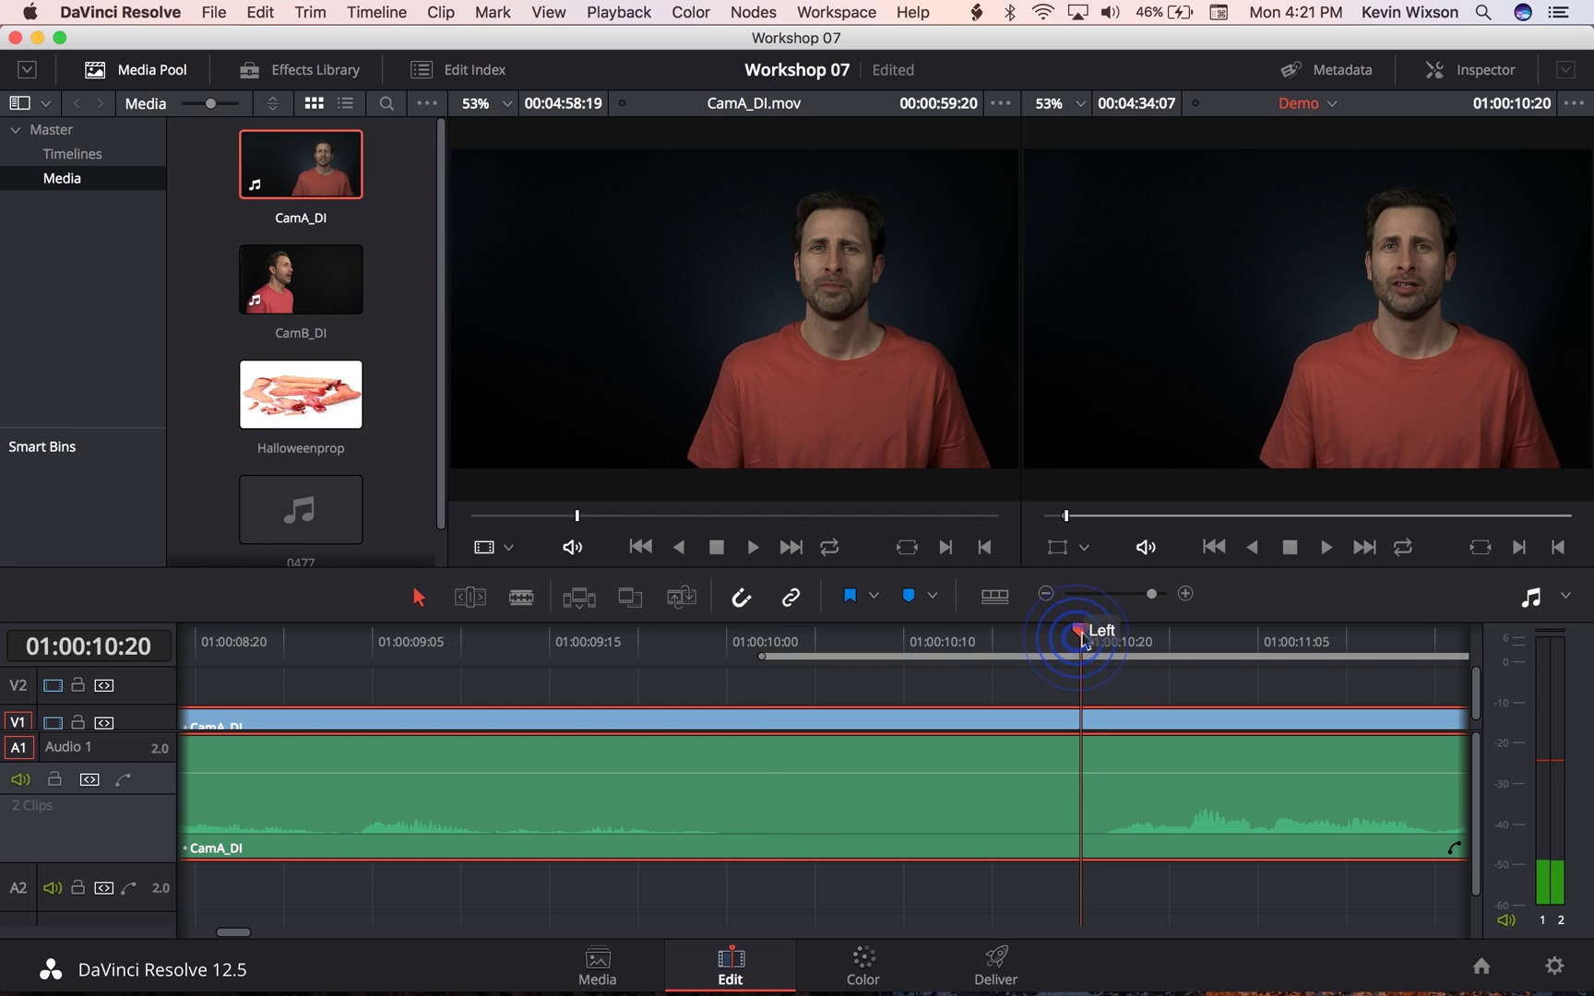
key(o)
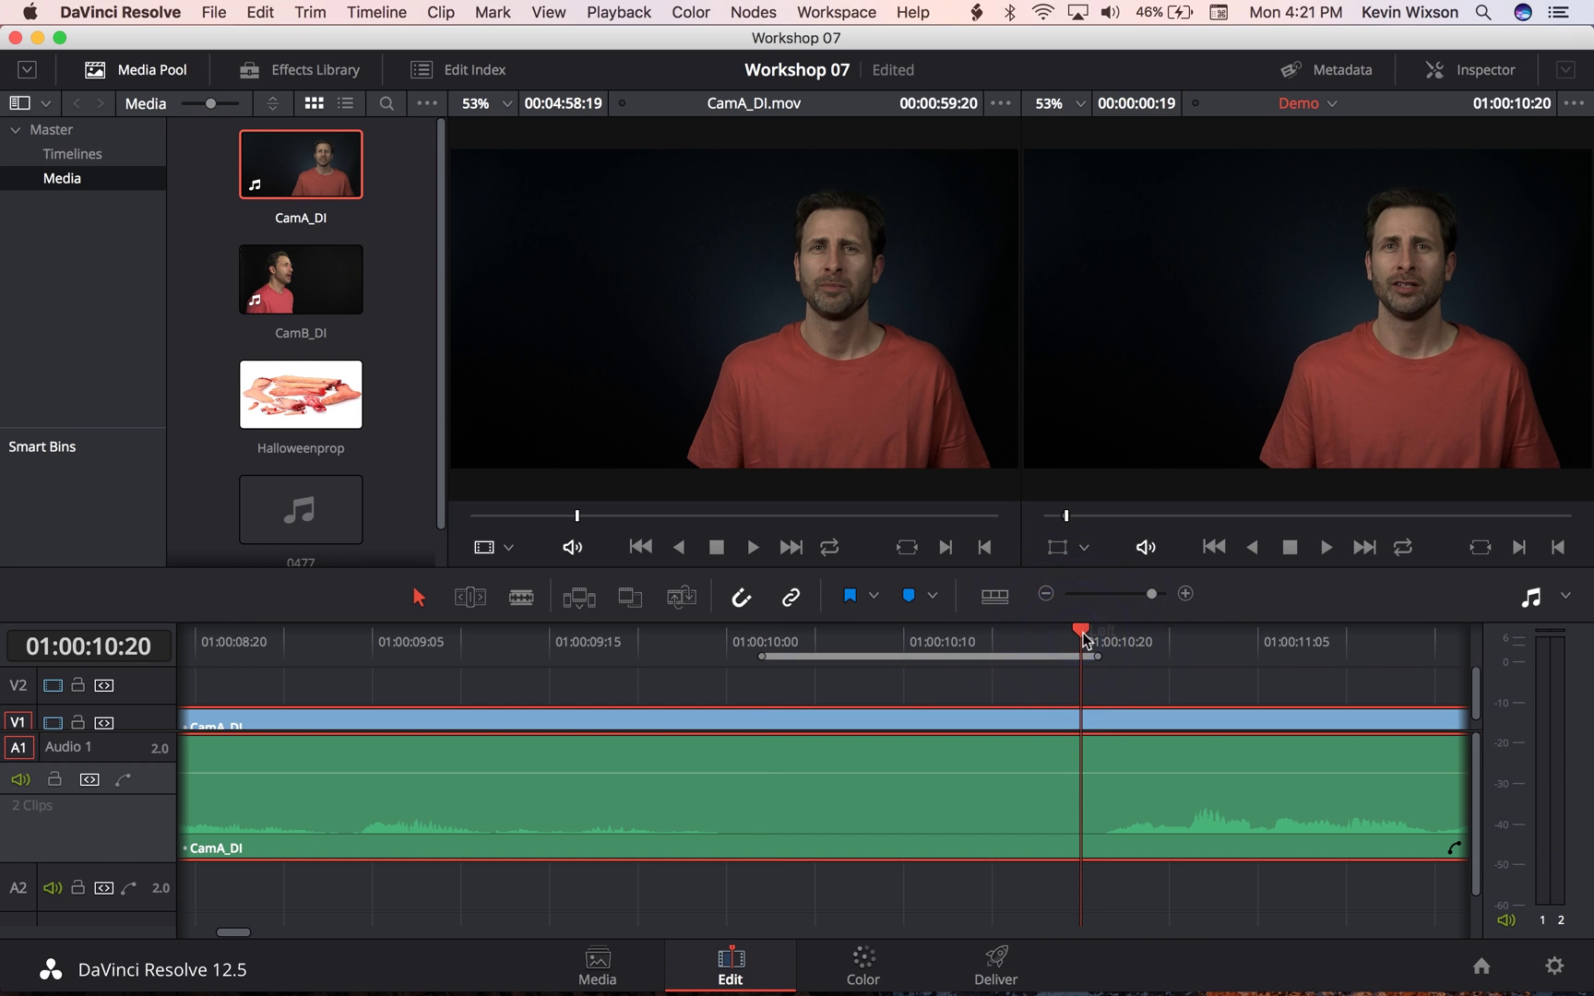
Delete the marked pause starting at 01:00:10:02 from the CamA_DI video and audio and close the resulting gap
click(914, 688)
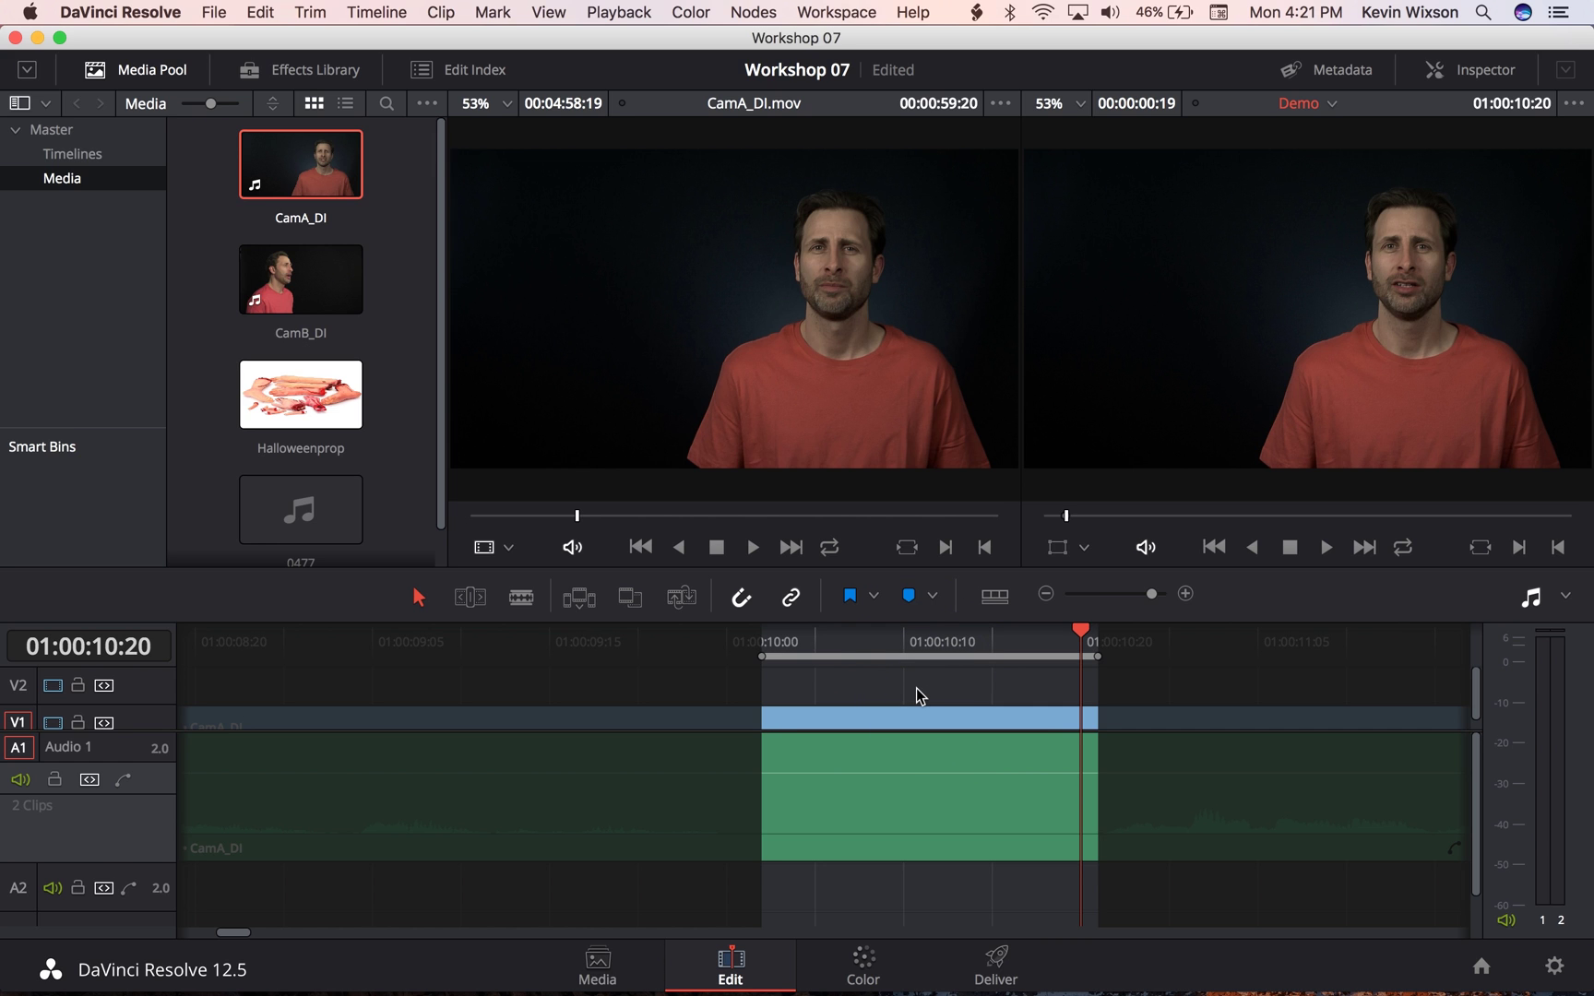
key(BackSpace)
click(923, 719)
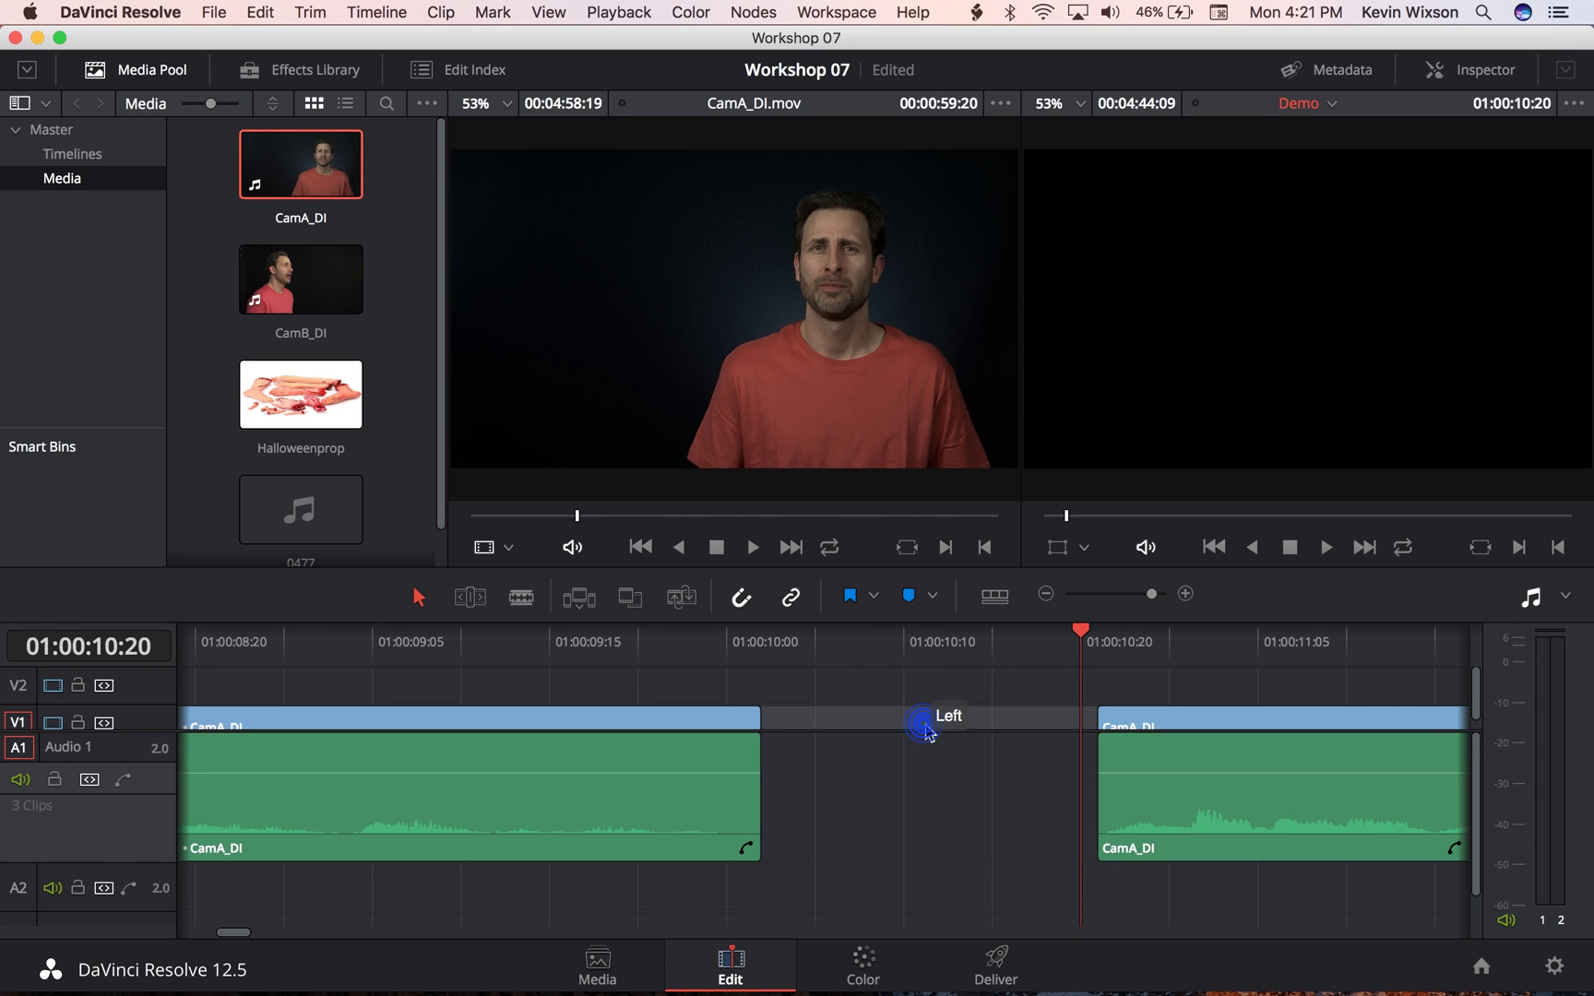
key(BackSpace)
Link the video and audio of the CamA_DI clip after the new cut, and check that both neighbouring clips select together
click(868, 721)
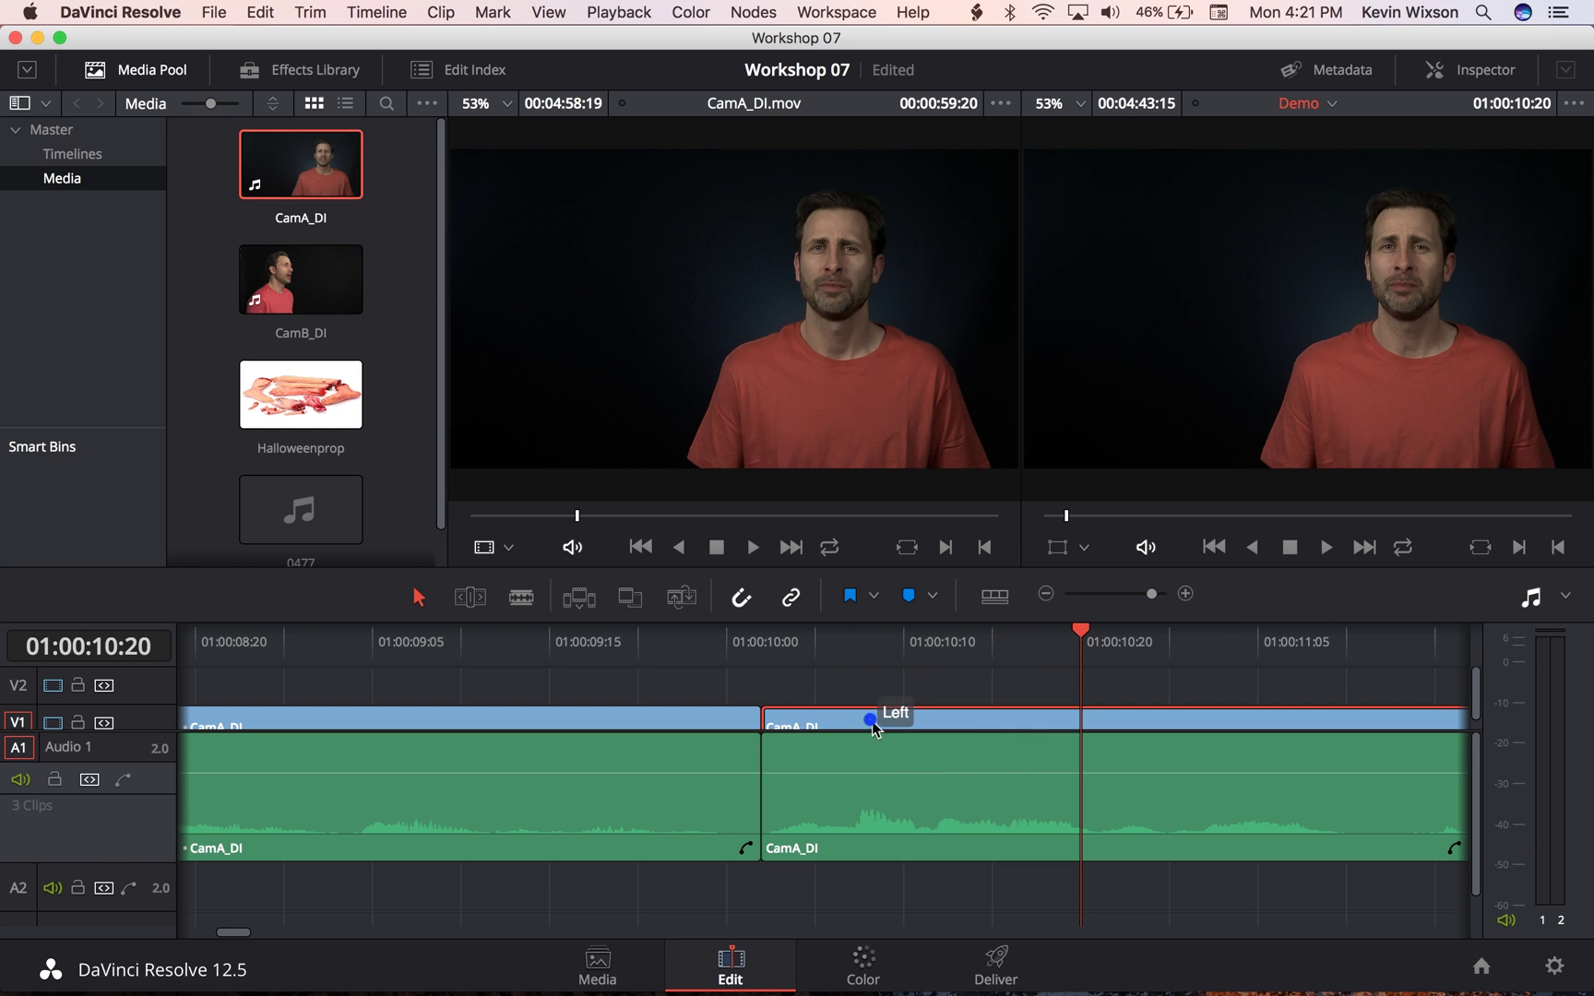
click(882, 763)
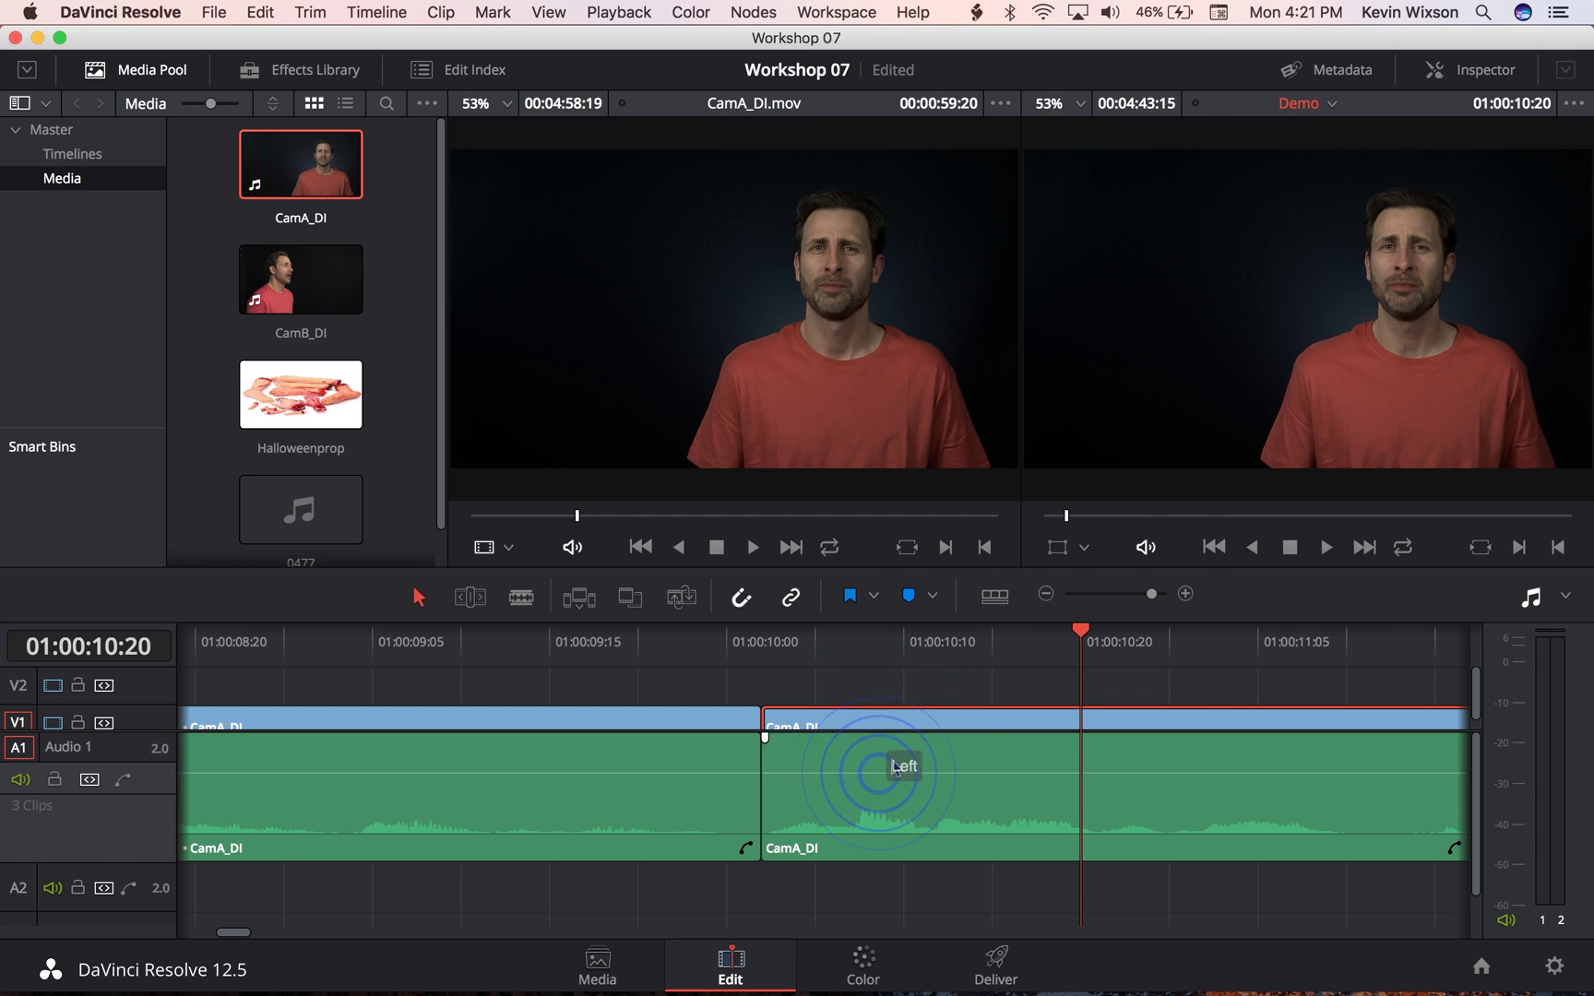
click(891, 764)
right_click(892, 765)
click(922, 778)
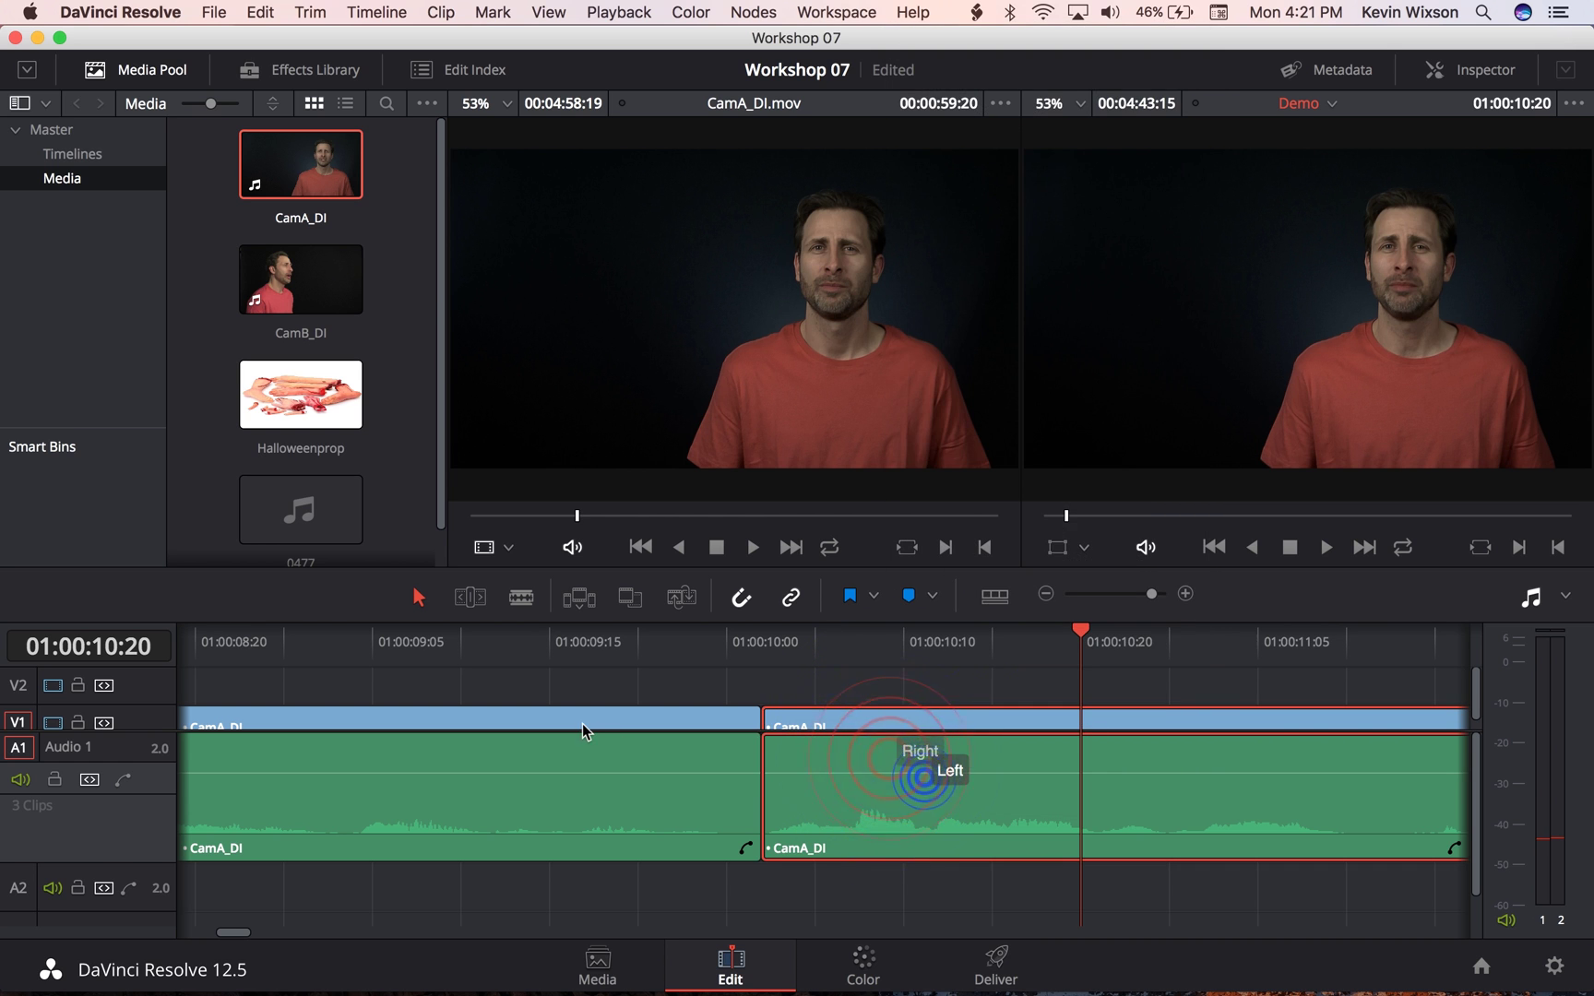
click(580, 723)
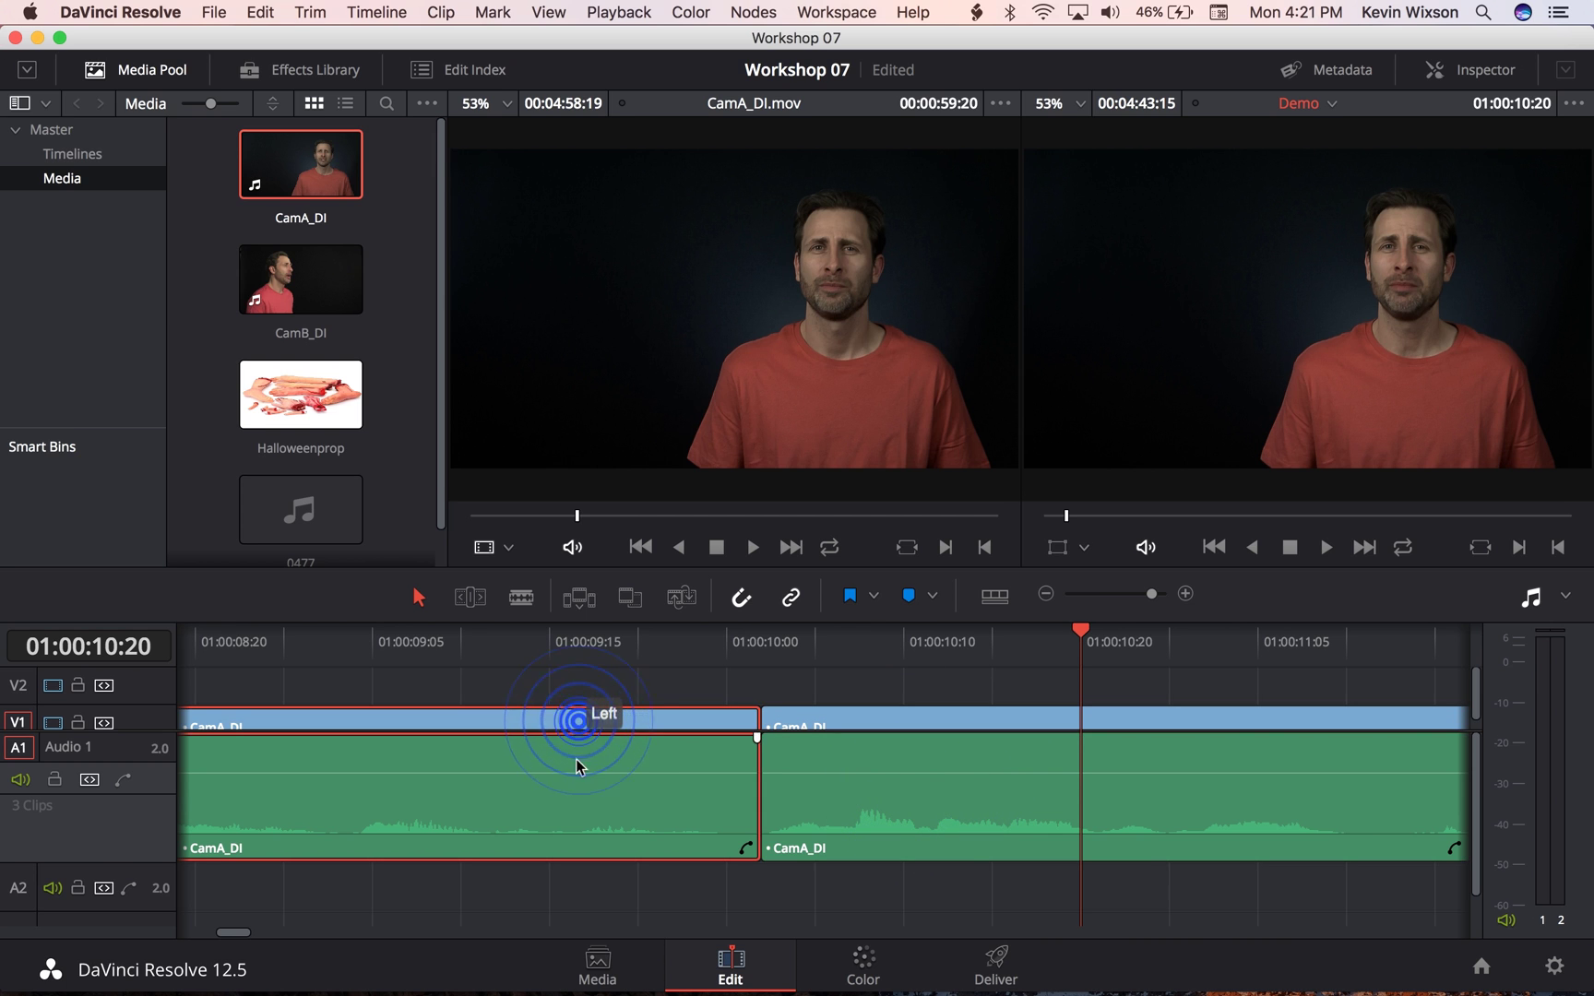
click(894, 720)
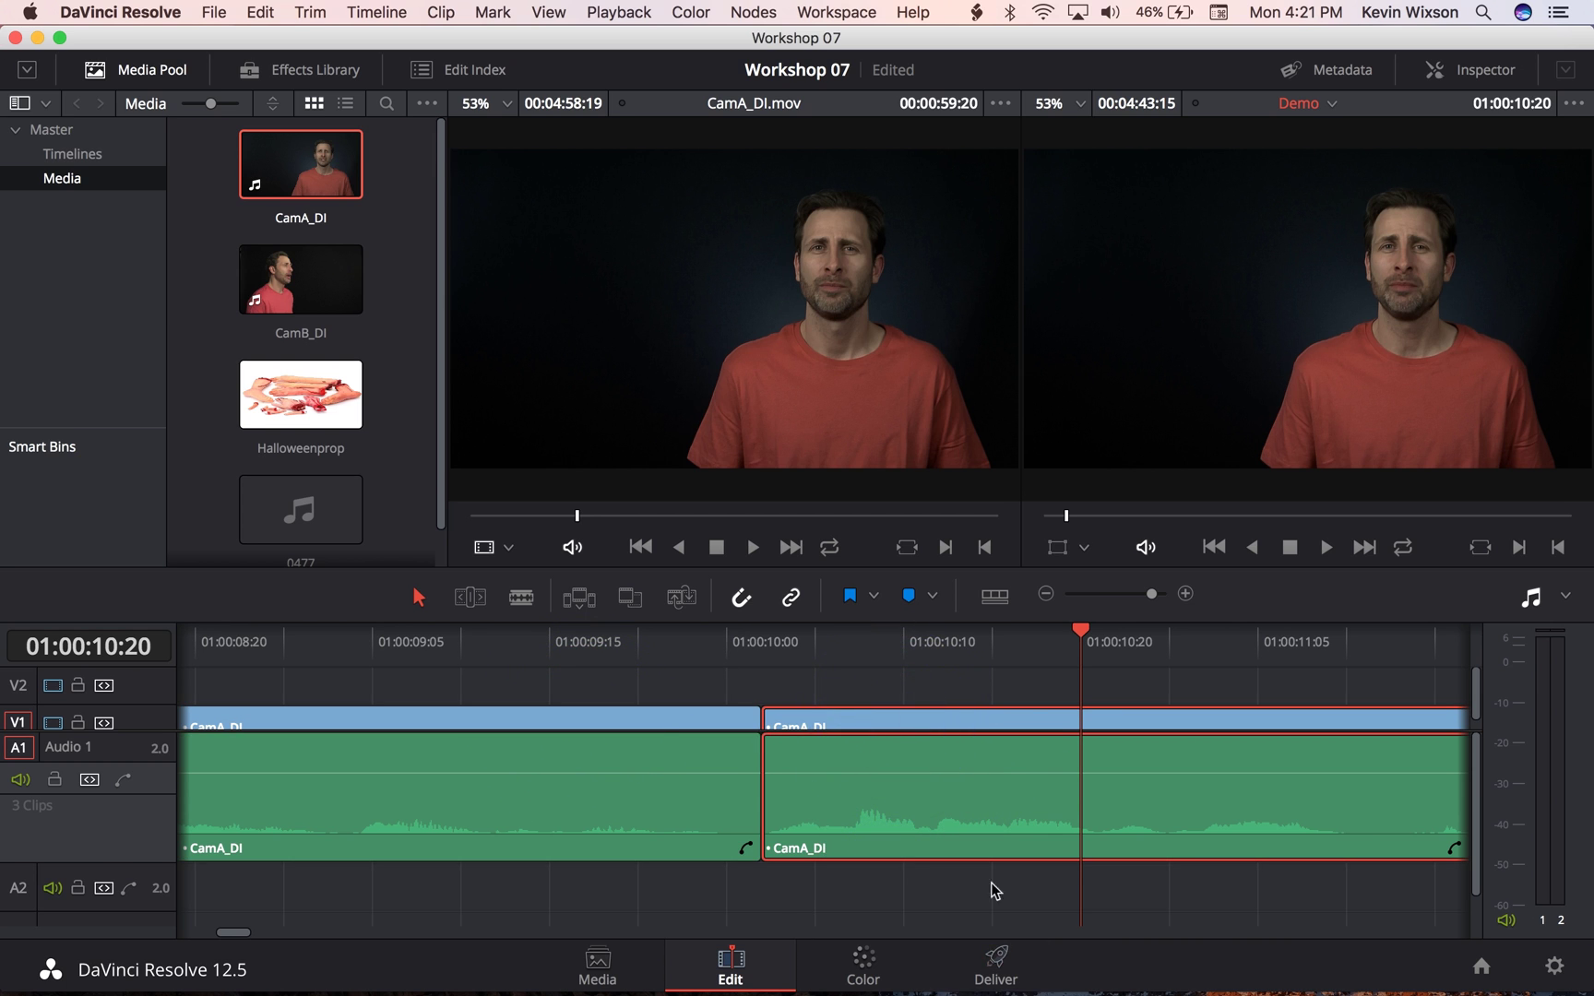
Select the middle CamA_DI clip between the two cuts and show its transform controls in the timeline viewer at 01:00:08:00
click(391, 640)
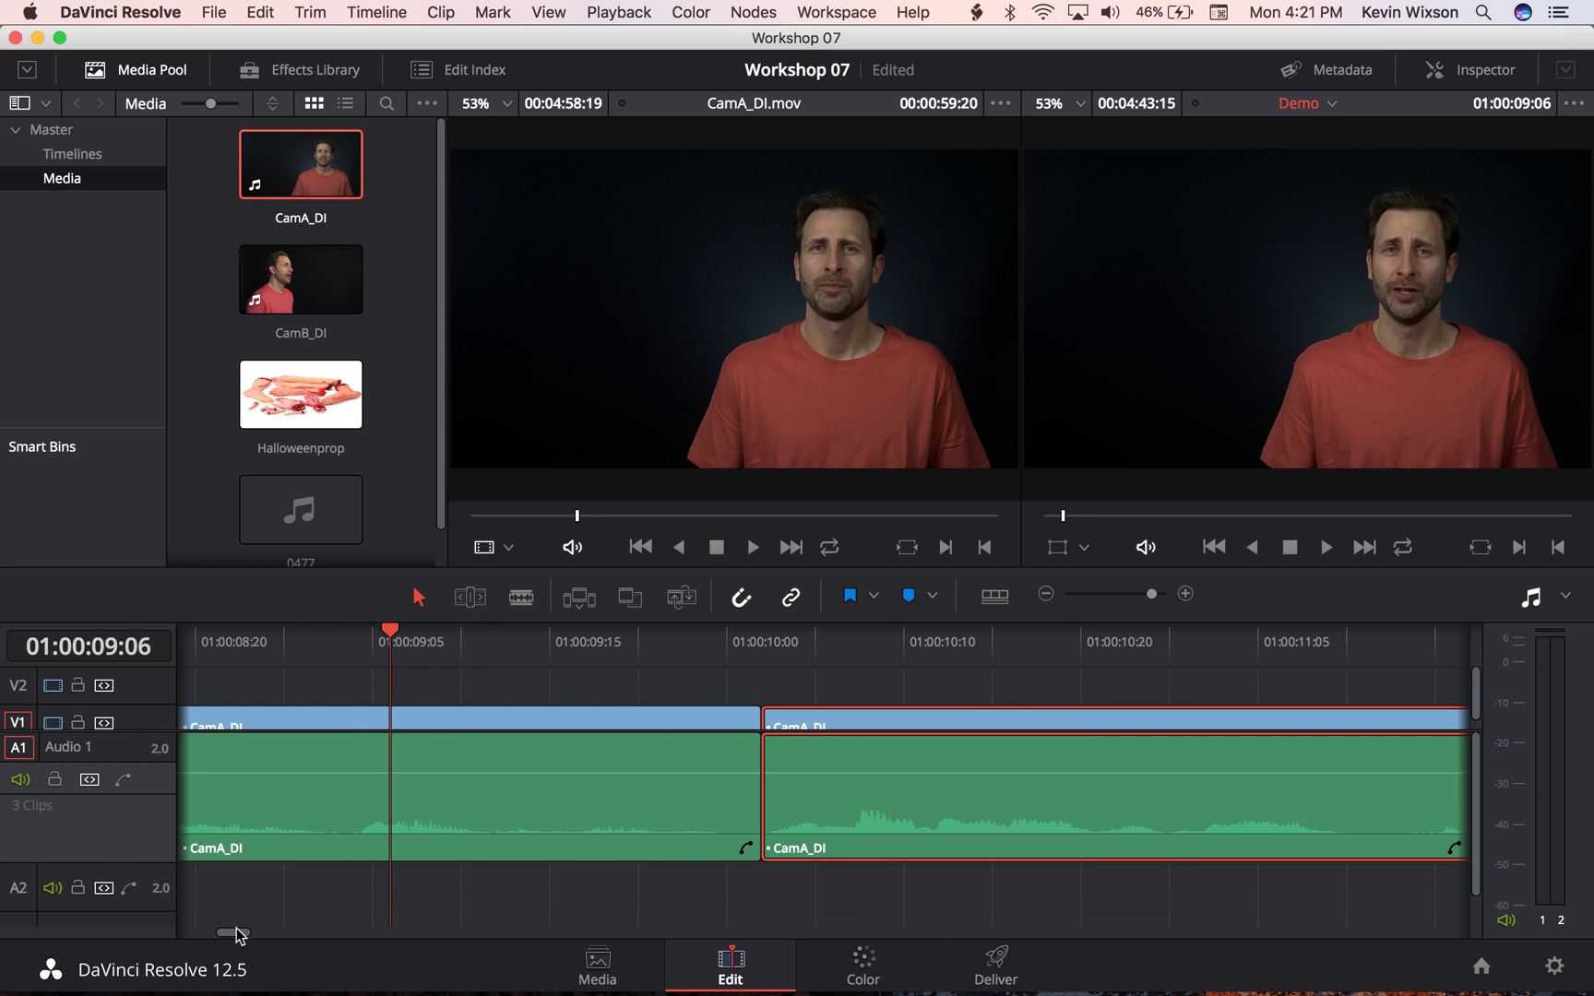
drag(238, 932, 228, 934)
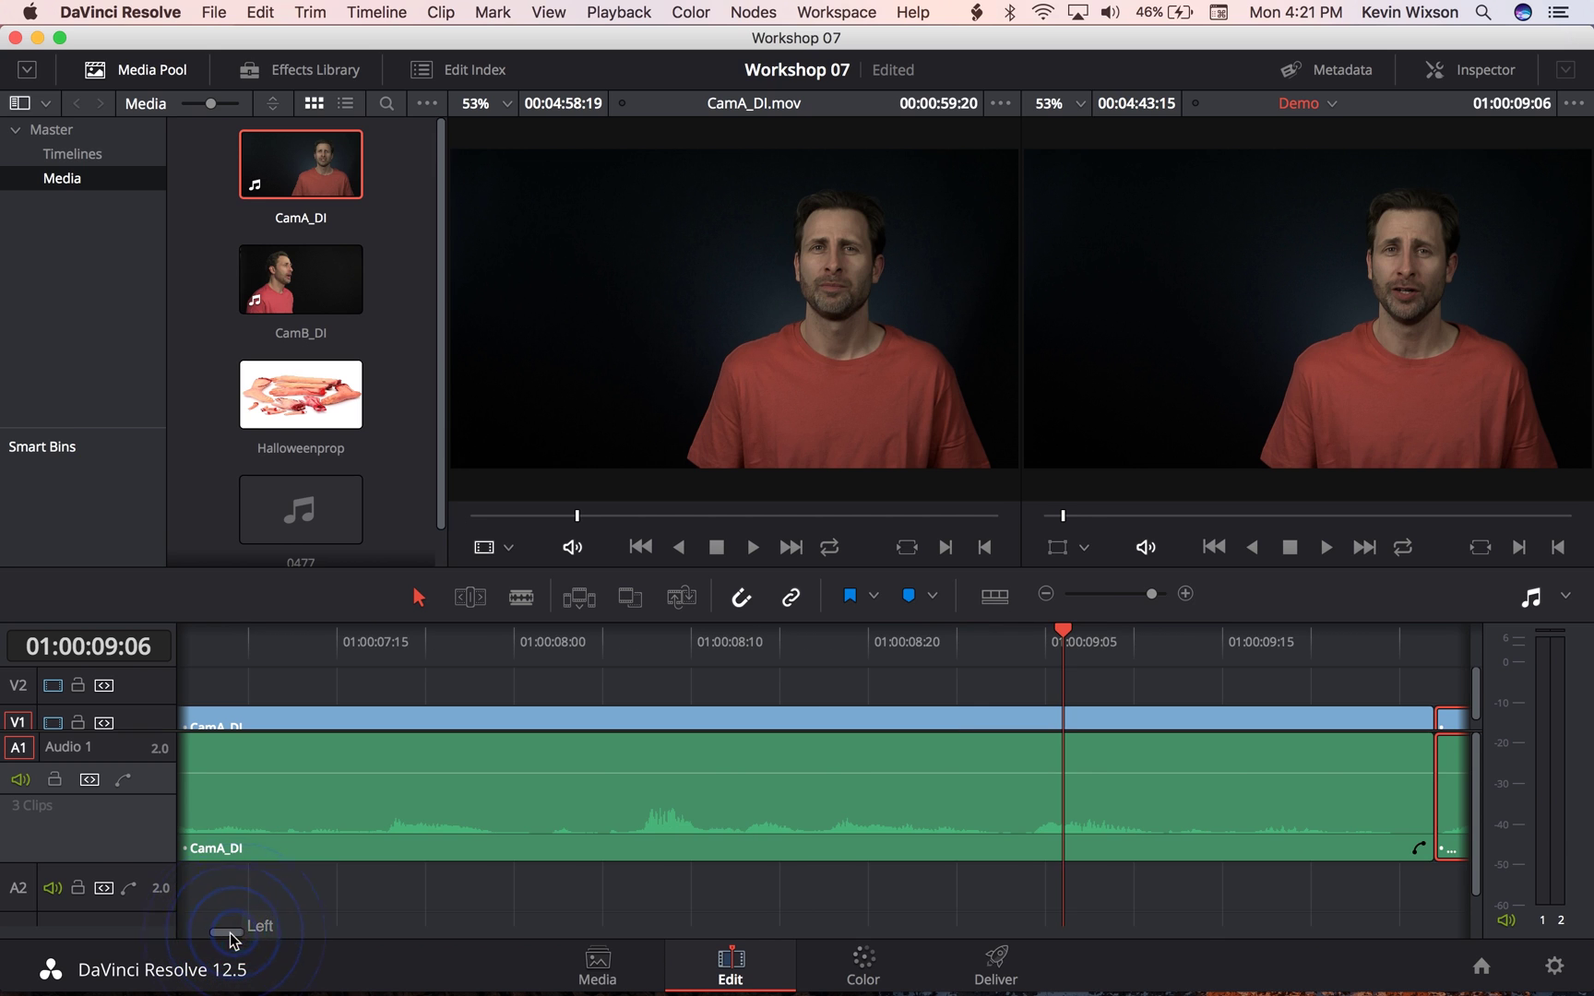
click(1047, 595)
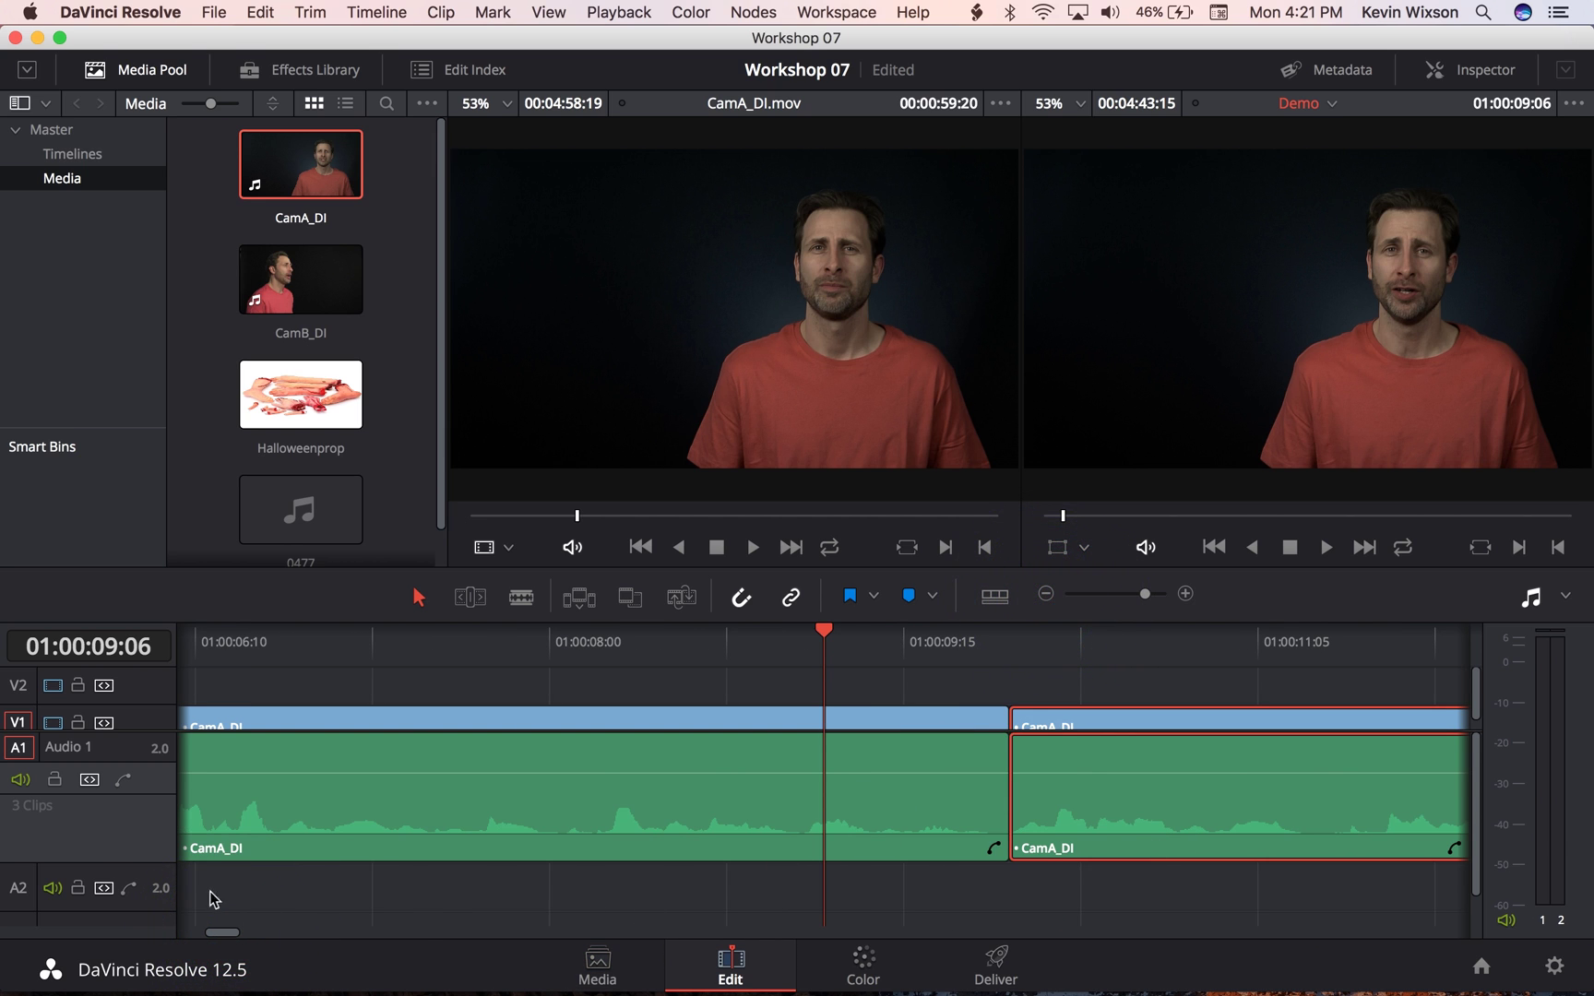
click(261, 814)
drag(218, 932, 213, 935)
drag(217, 931, 215, 932)
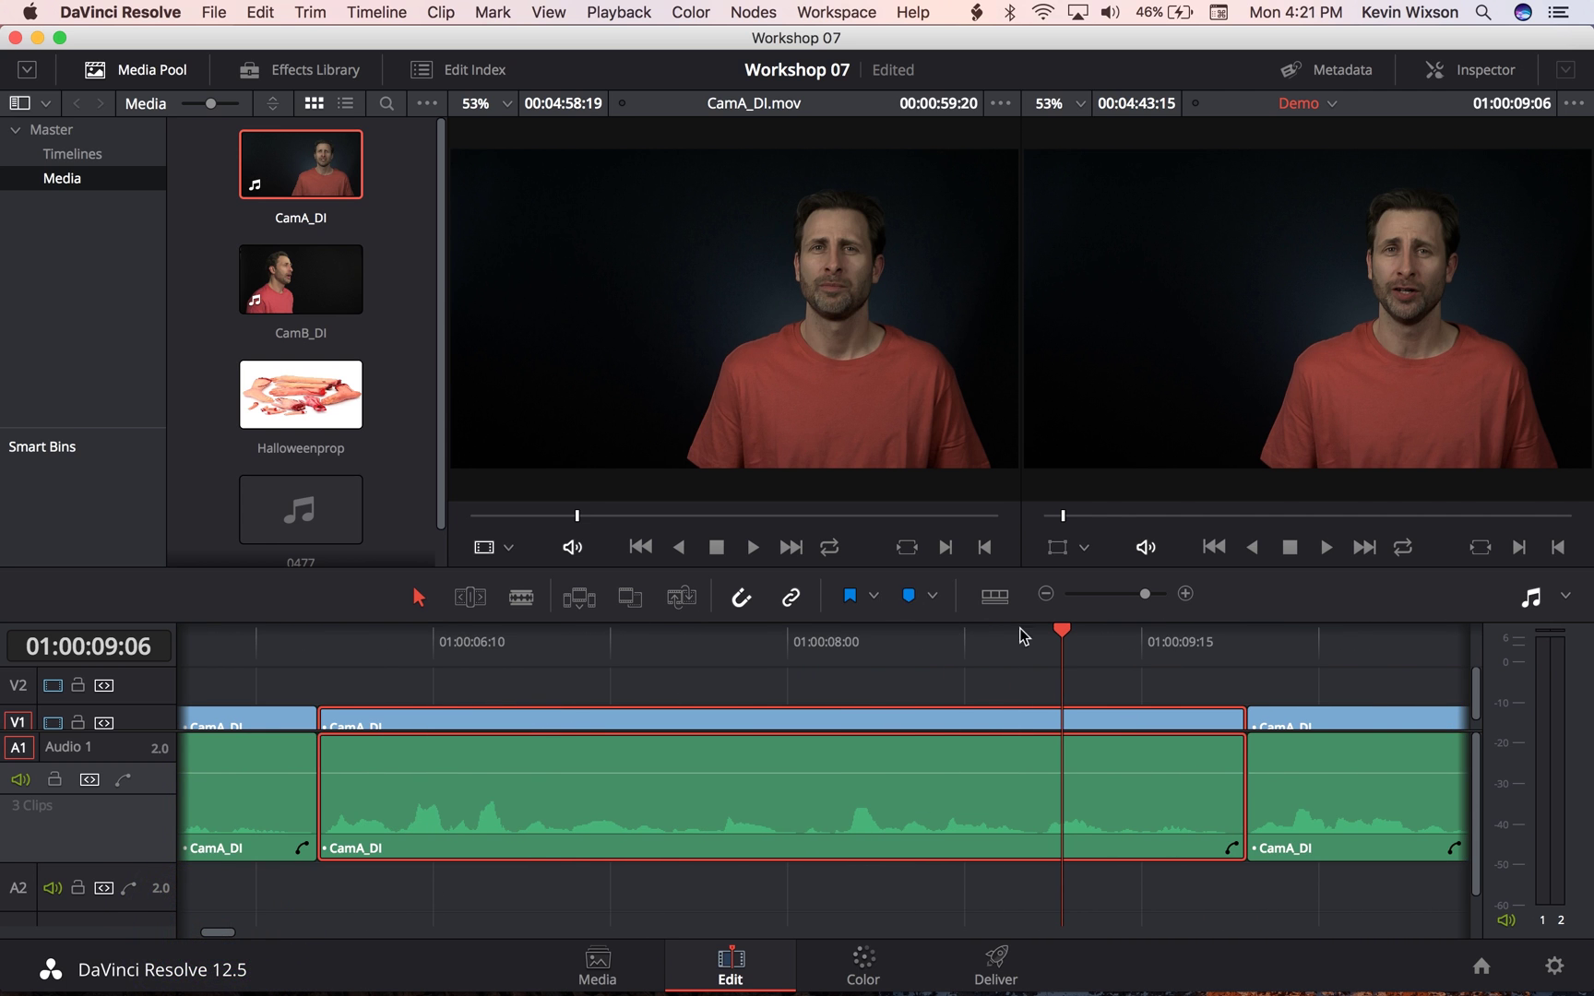
drag(1063, 637, 791, 668)
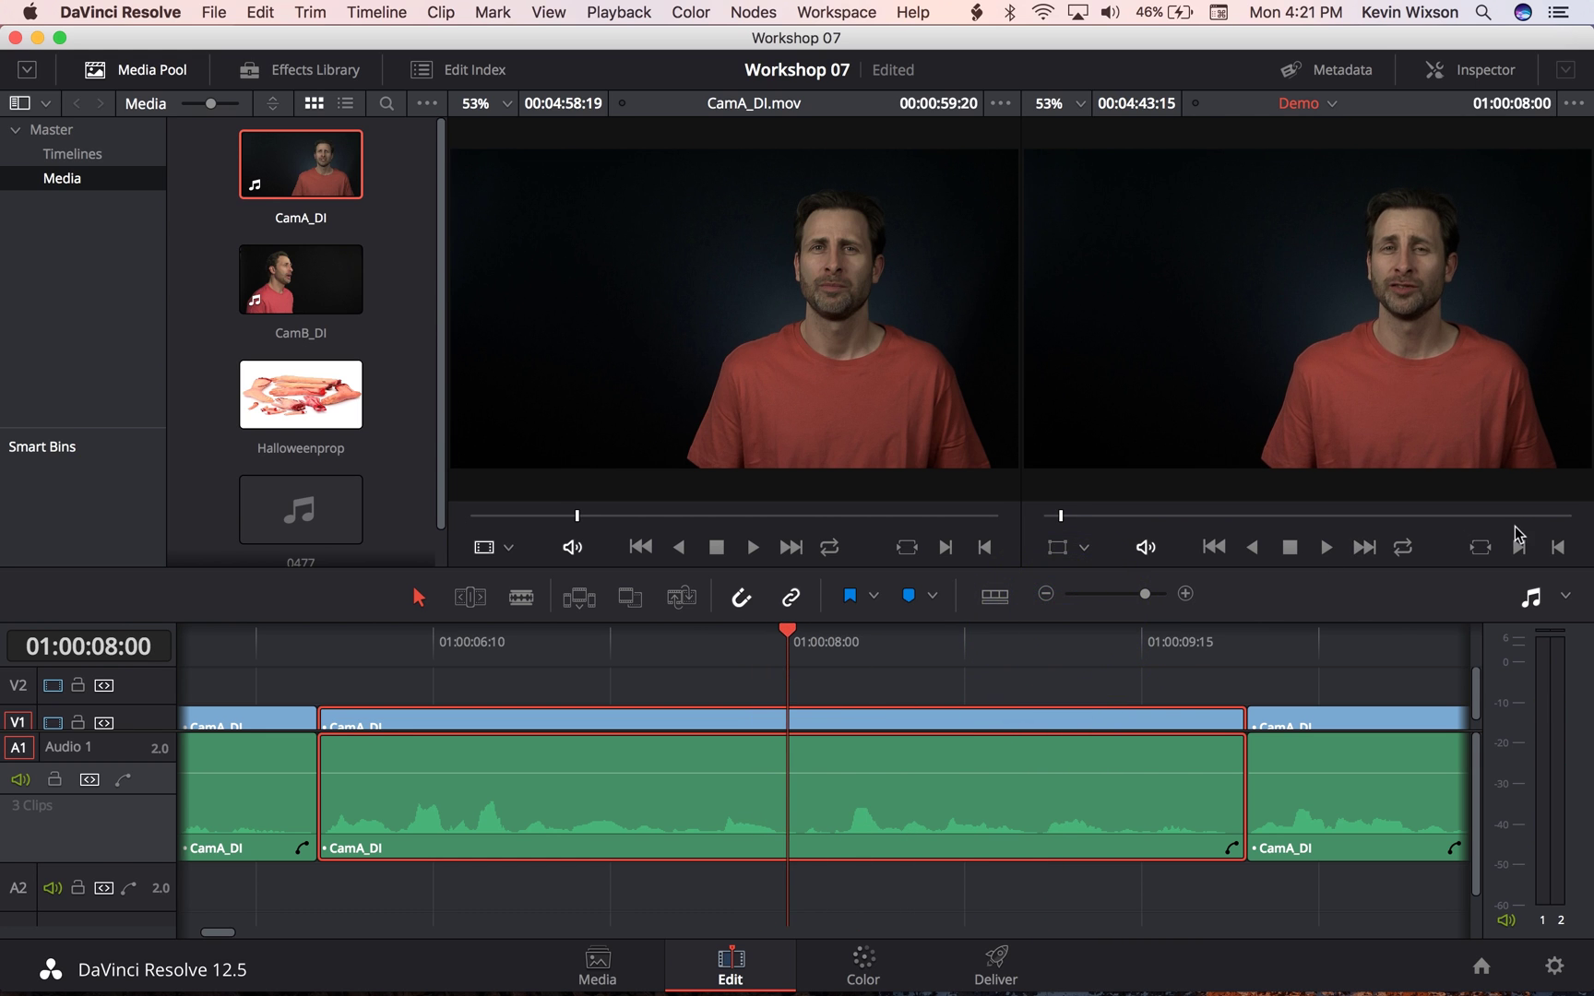
click(1083, 550)
click(1093, 580)
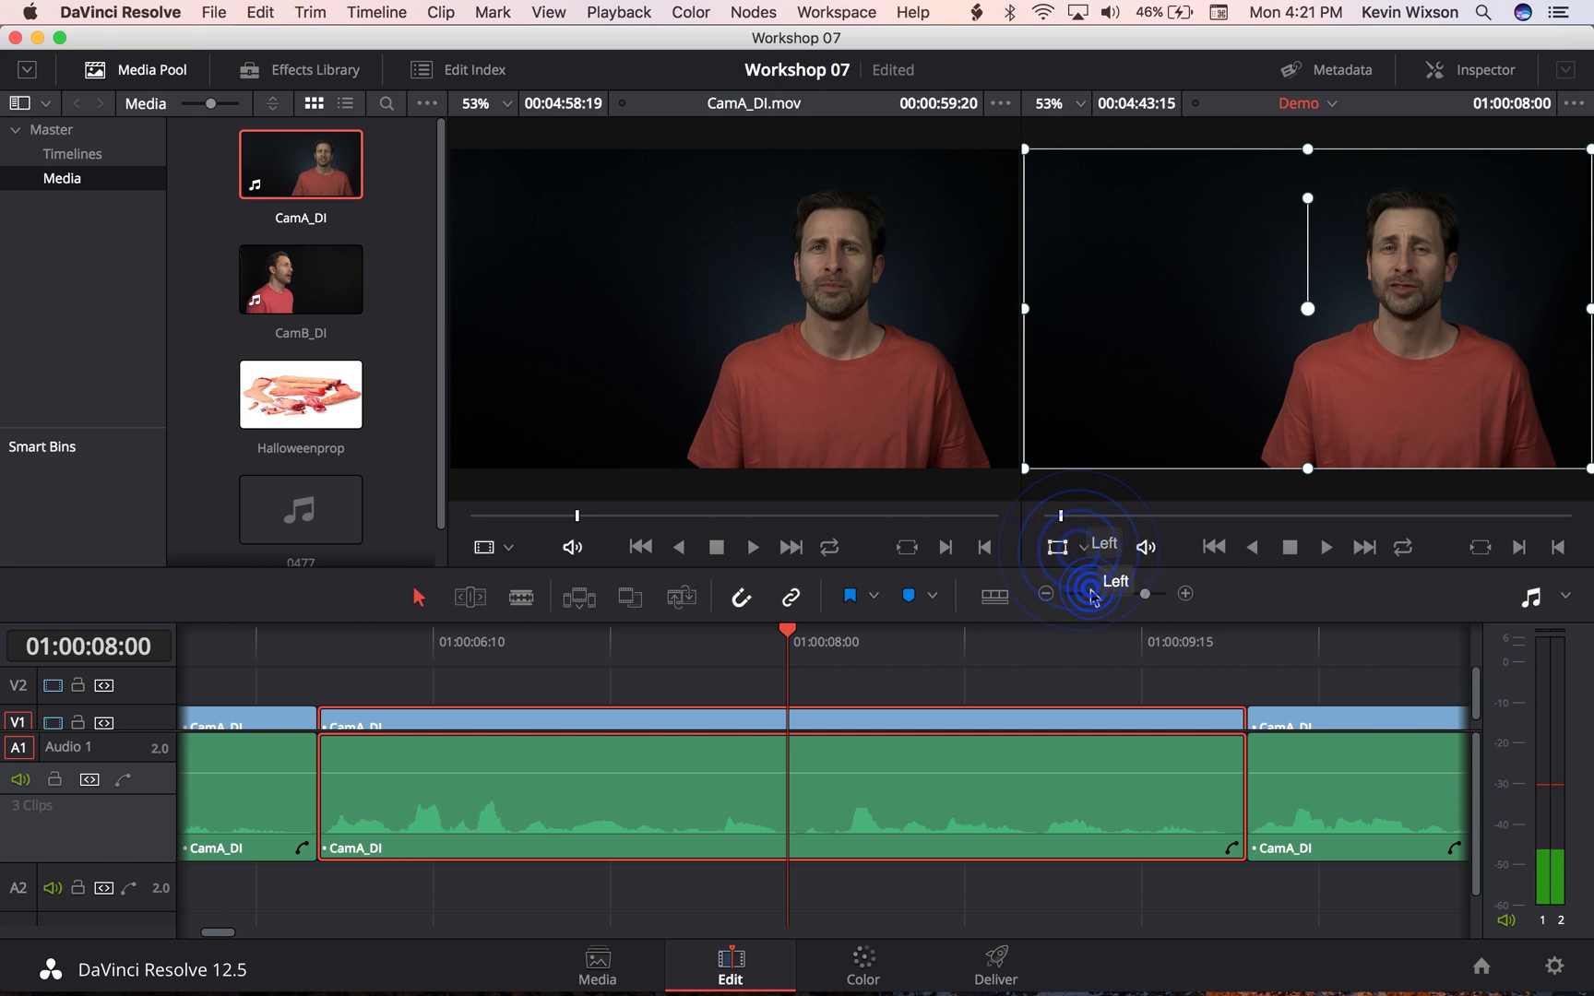
With the timeline viewer at 25%, enlarge the middle clip about 1.7 times and shift it down to keep the speaker's head in frame
click(1070, 102)
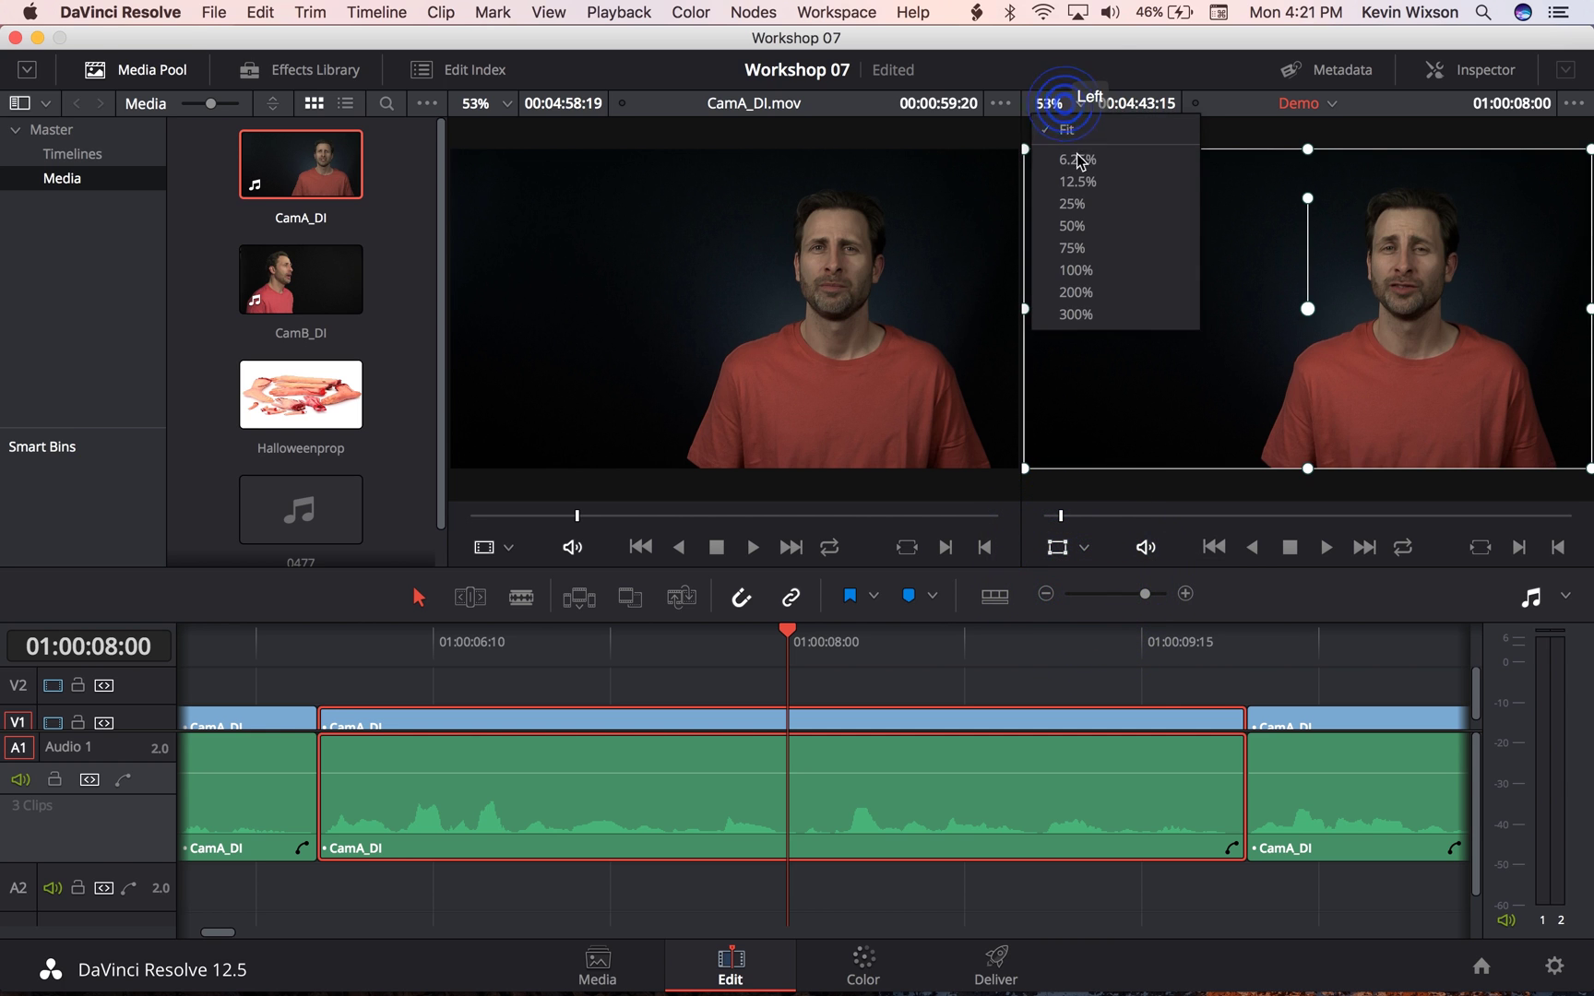
click(1079, 205)
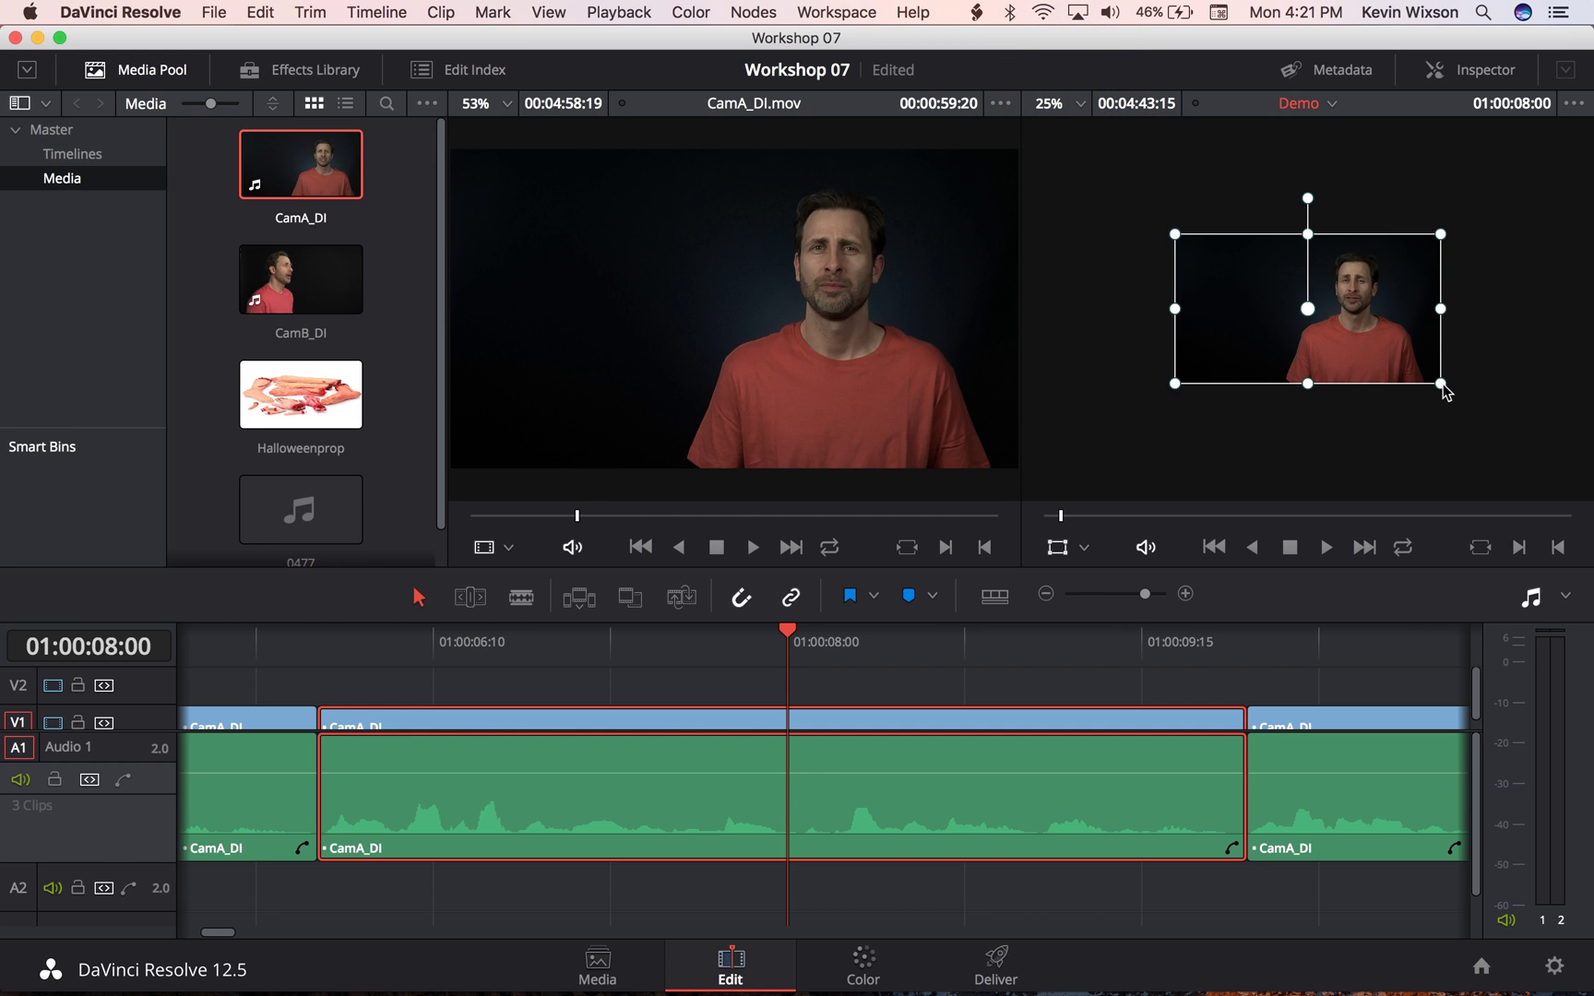
drag(1441, 385, 1479, 446)
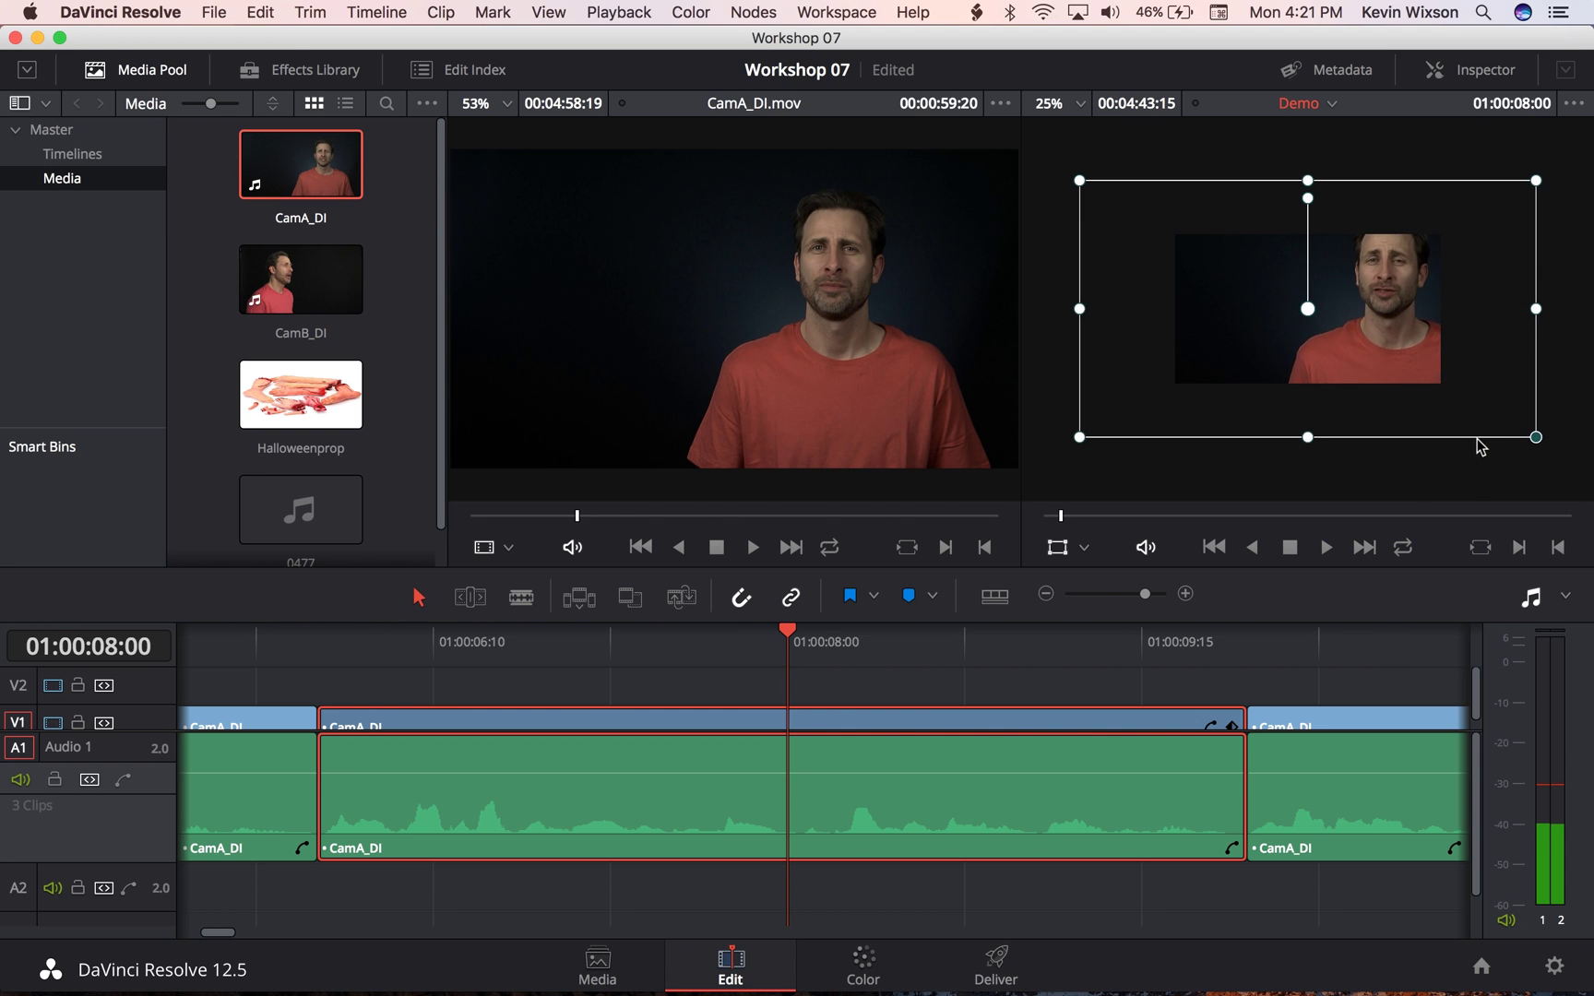
drag(1403, 297, 1397, 337)
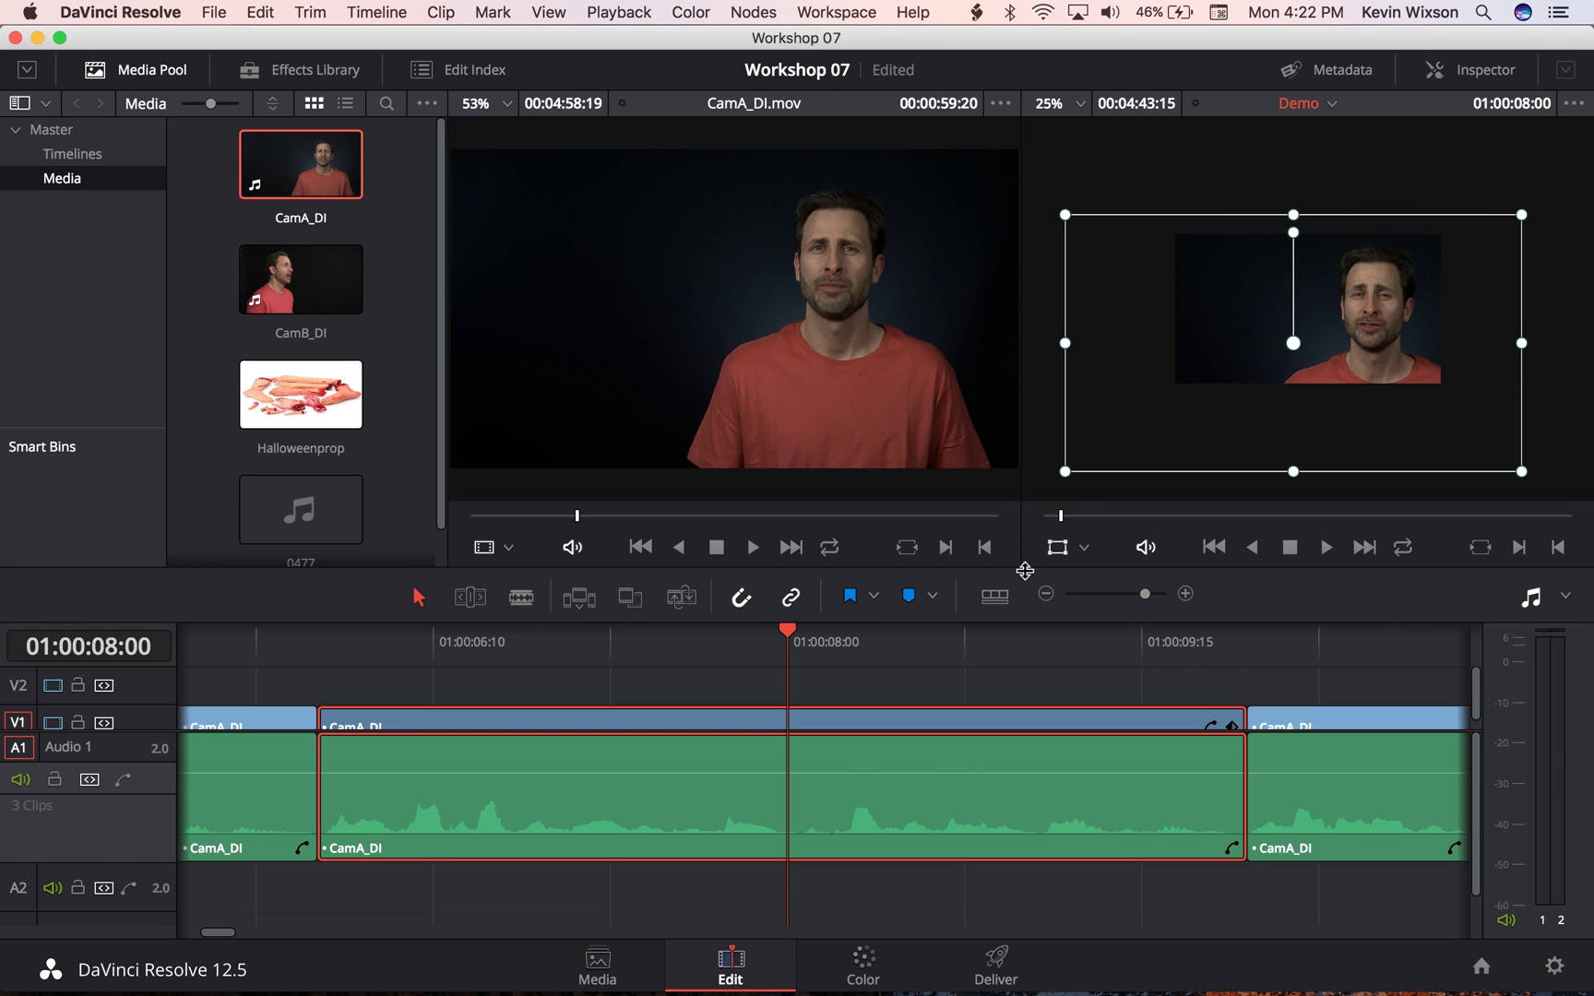
click(1059, 551)
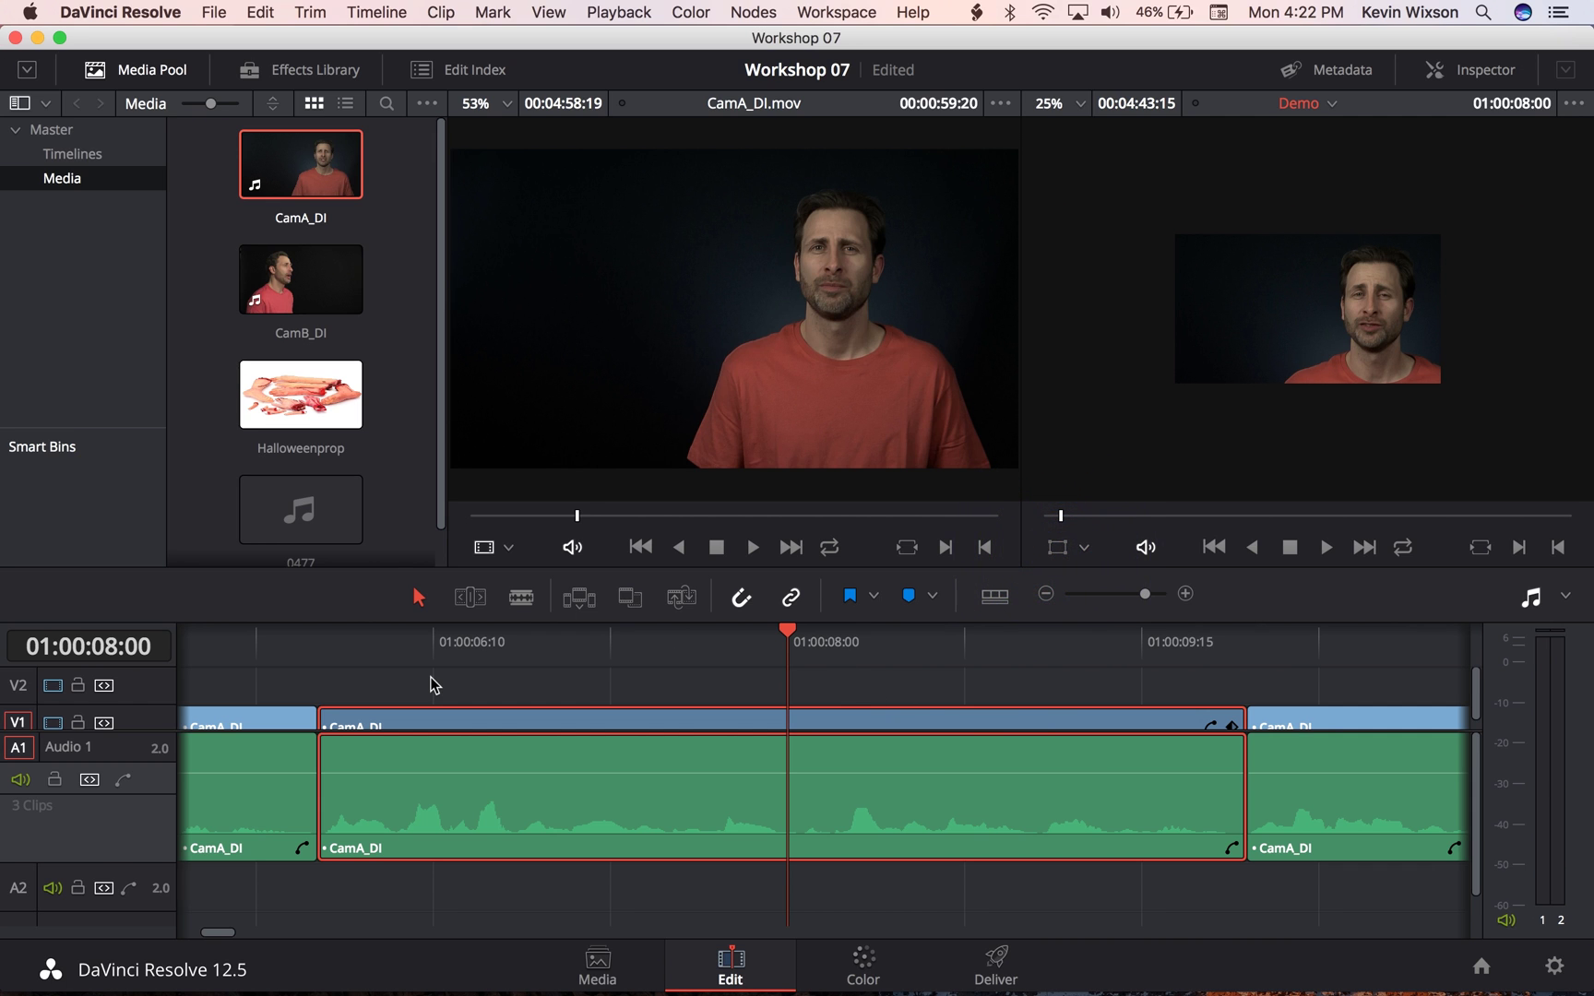
Play the cut into the enlarged CamA_DI clip from 01:00:05:13
click(242, 650)
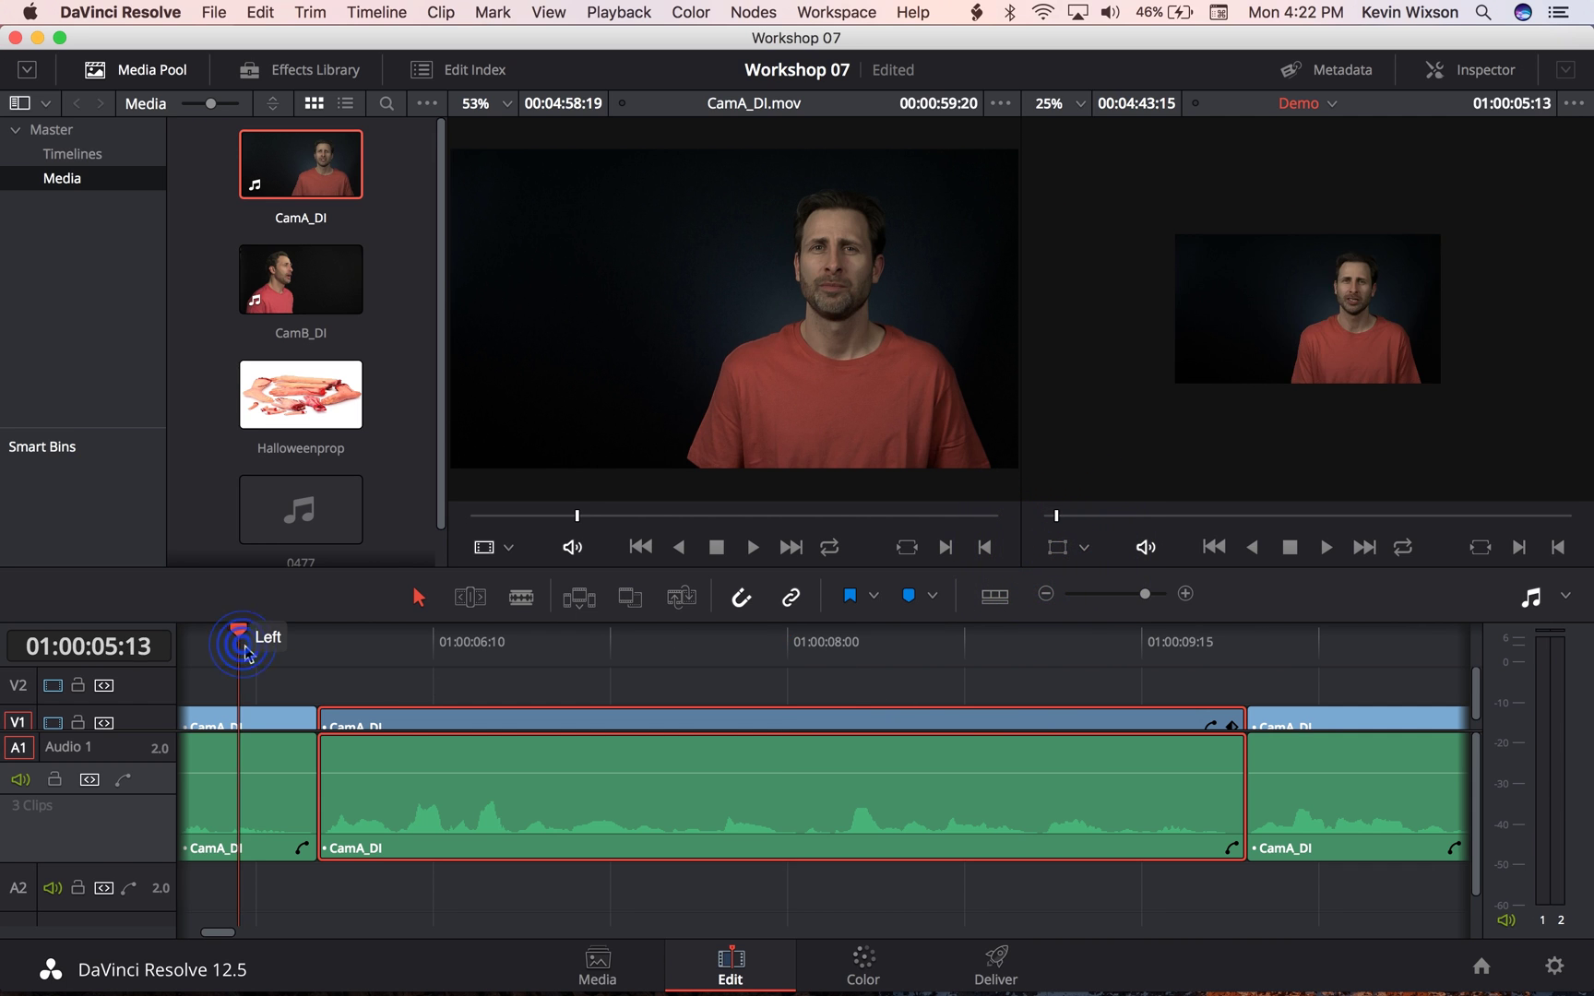
key(space)
key(space)
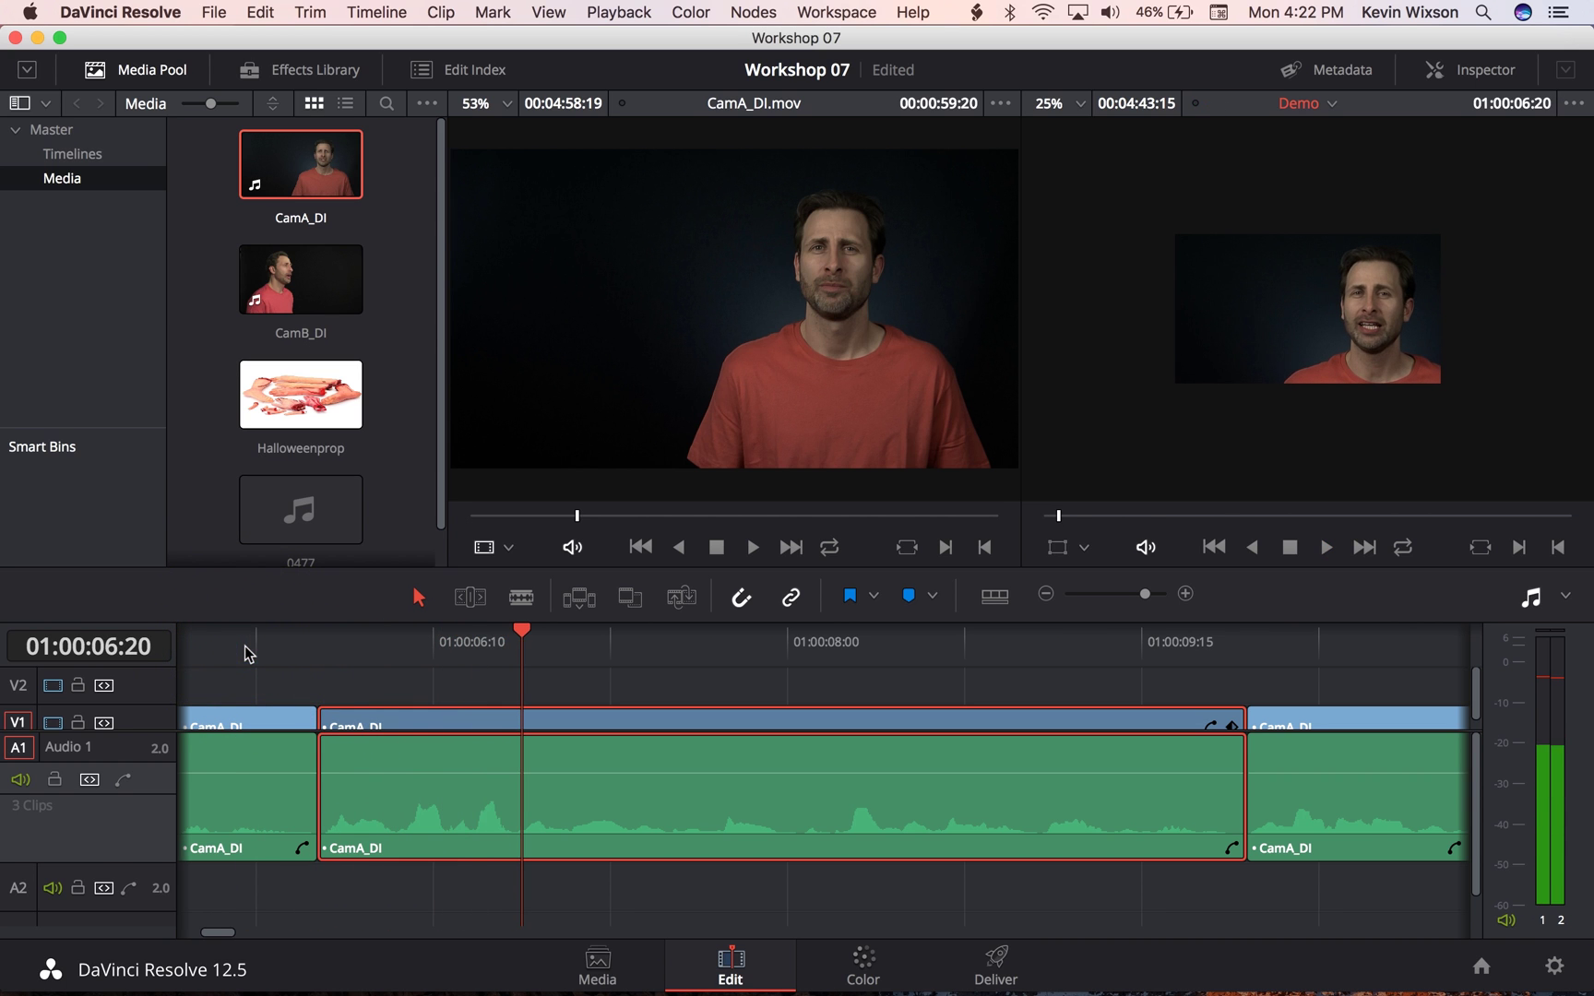
Set the timeline viewer's zoom to Fit and play the edit across both cuts from 01:00:05:10
click(1051, 103)
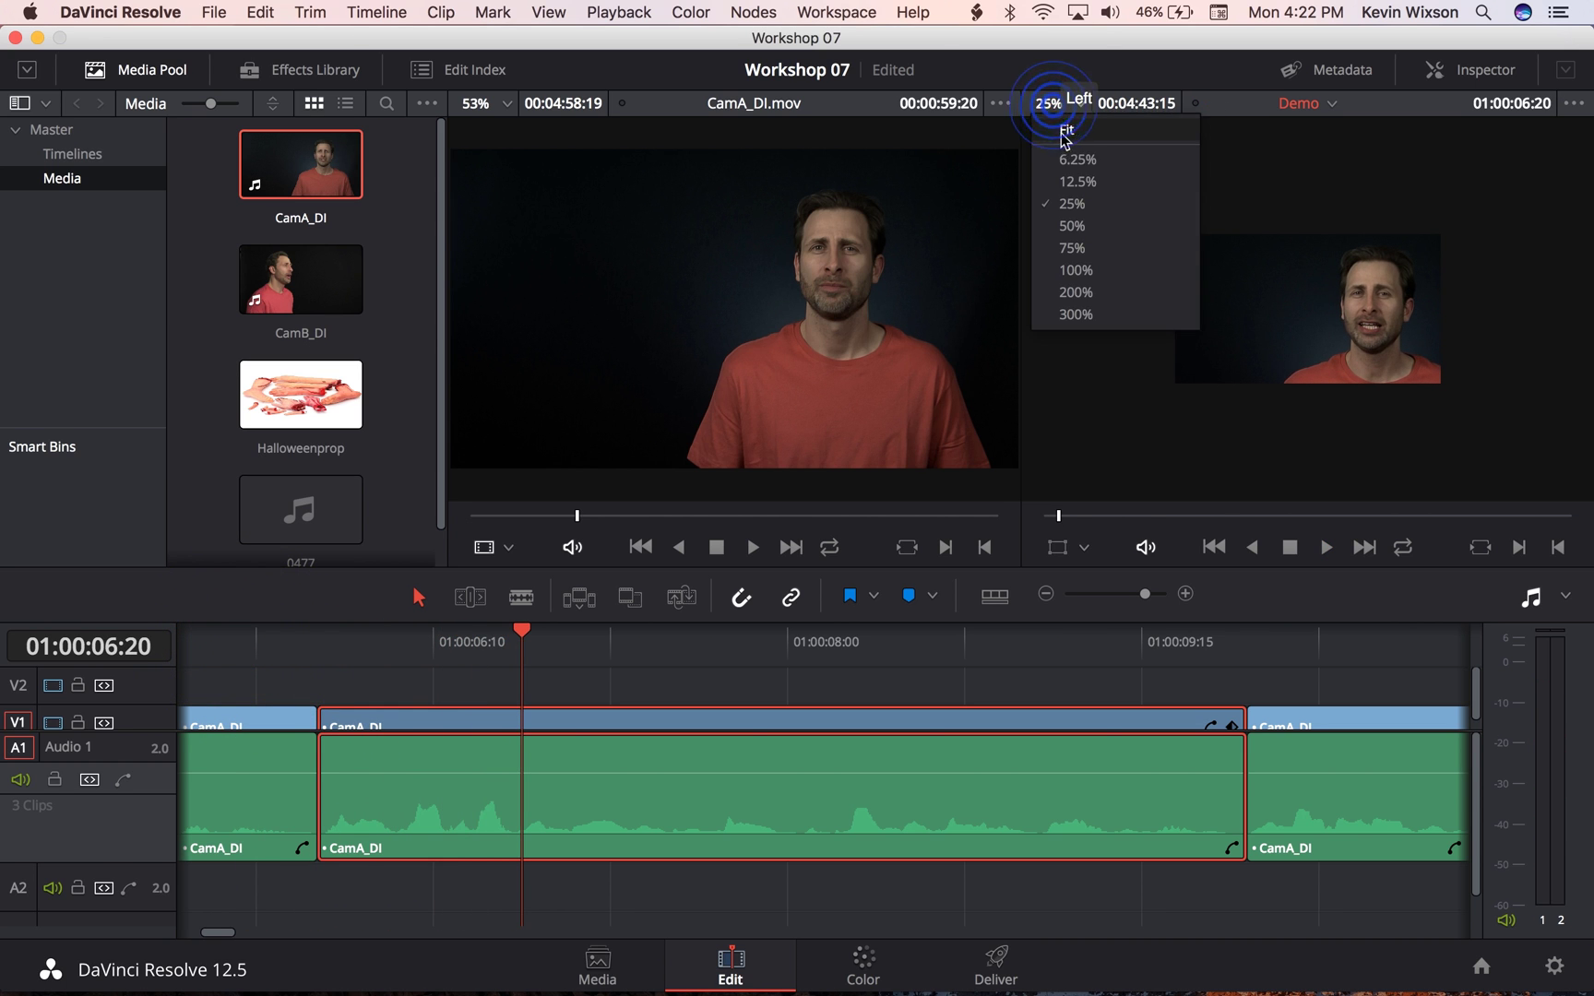
click(1058, 130)
click(213, 631)
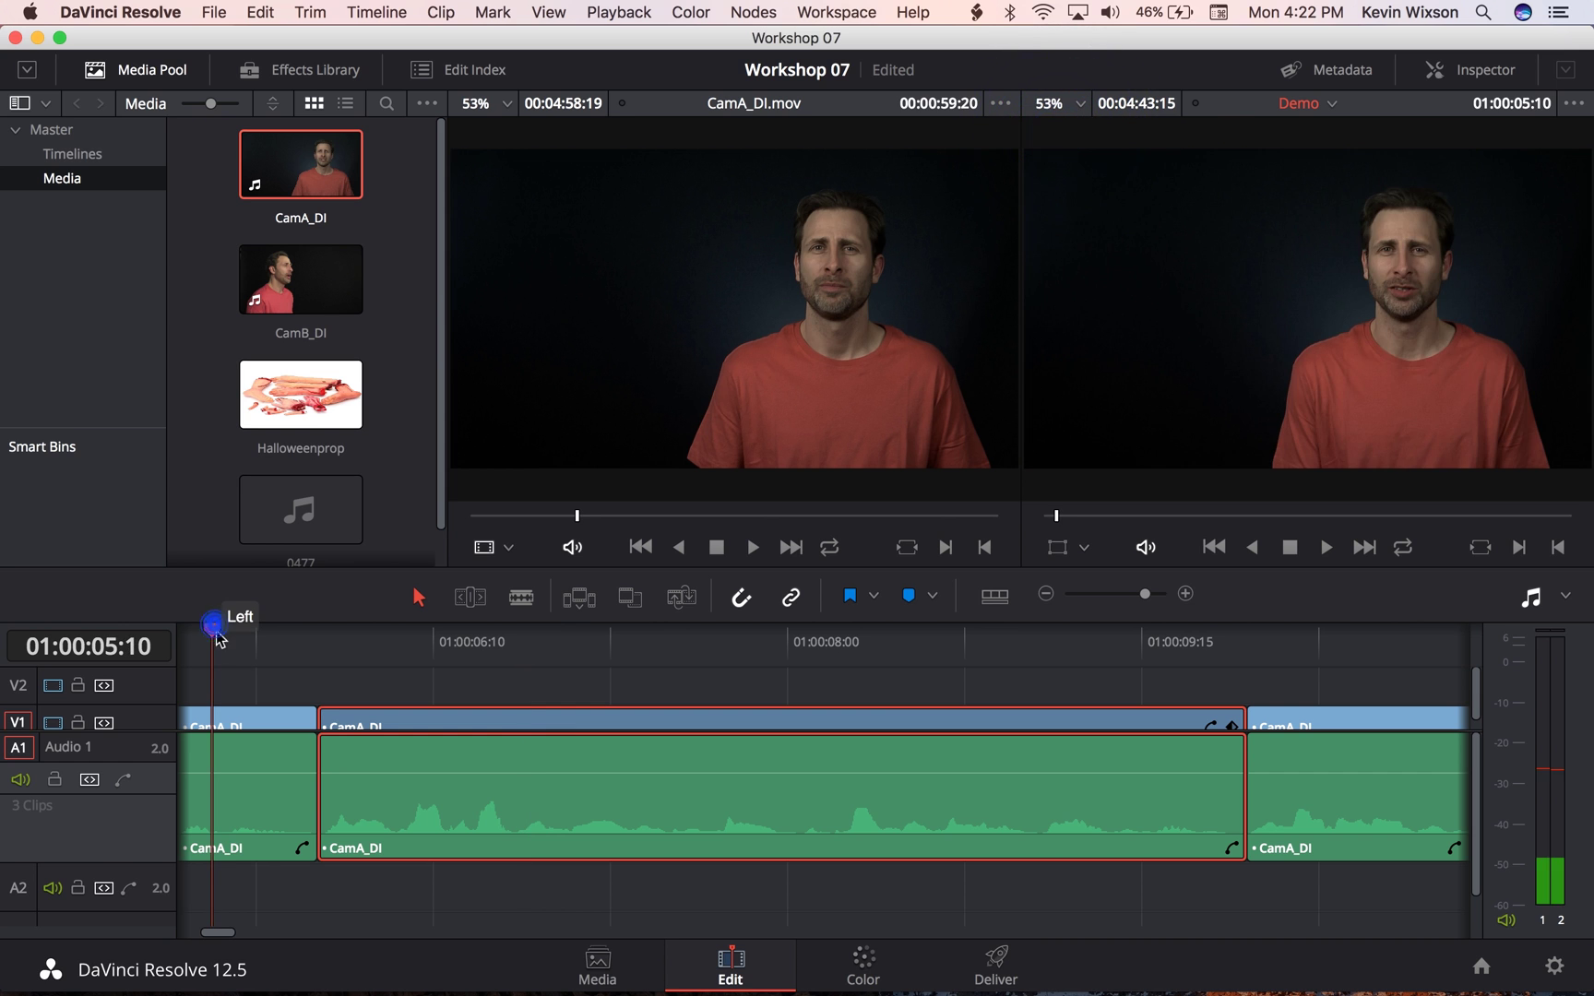
key(space)
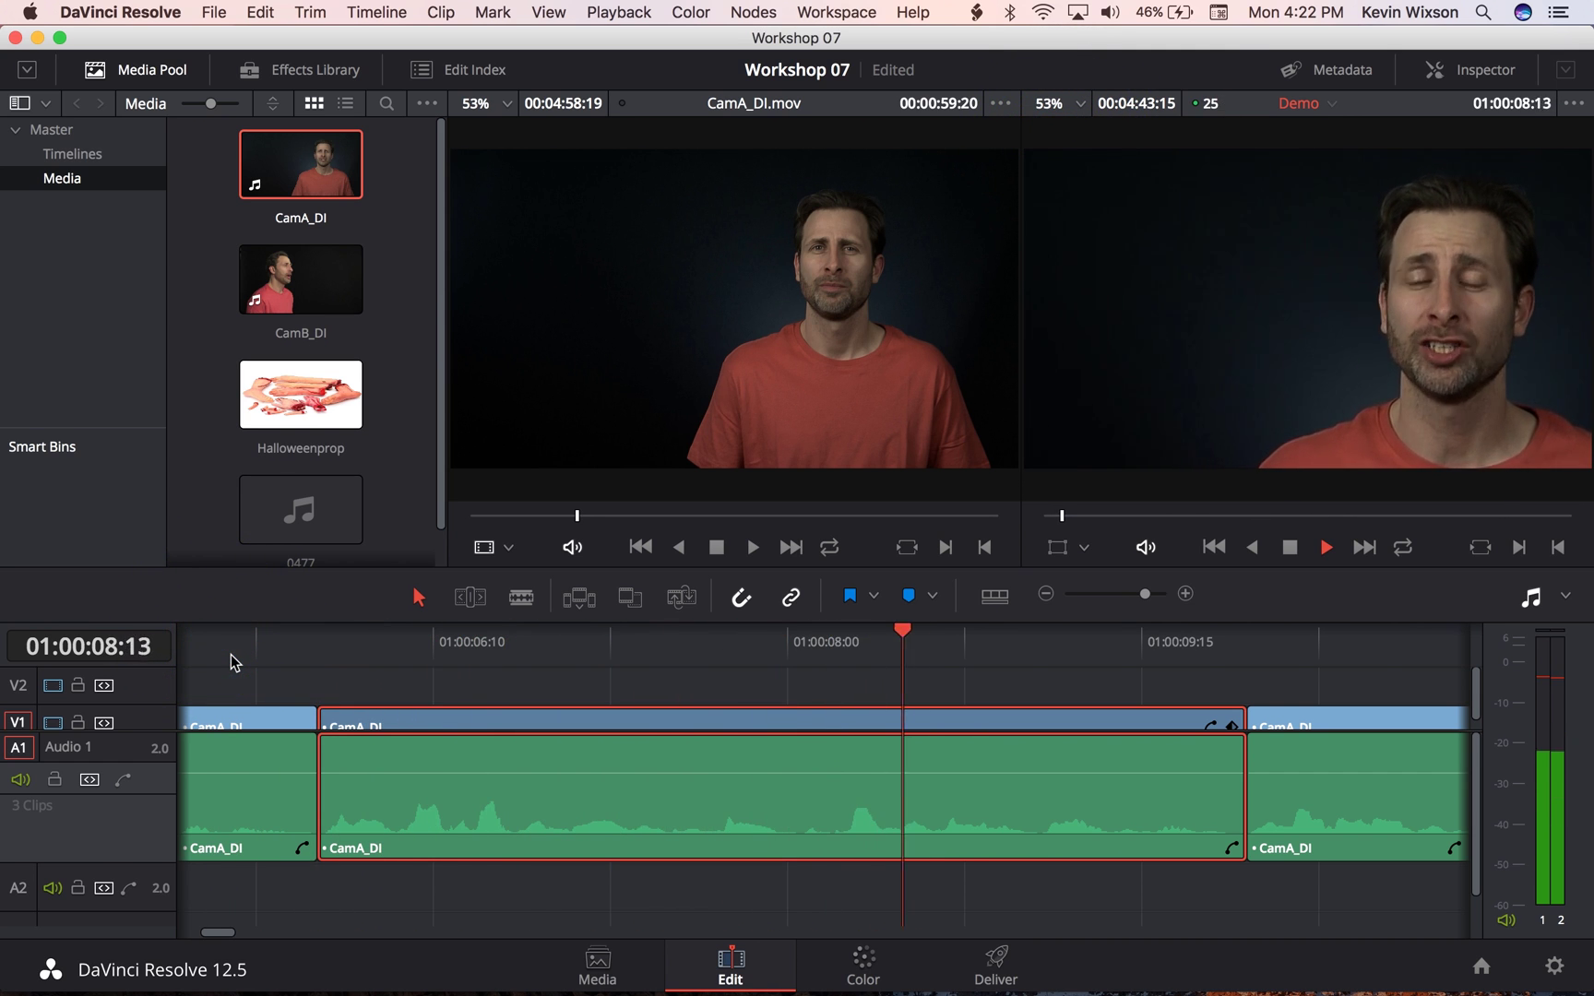
key(space)
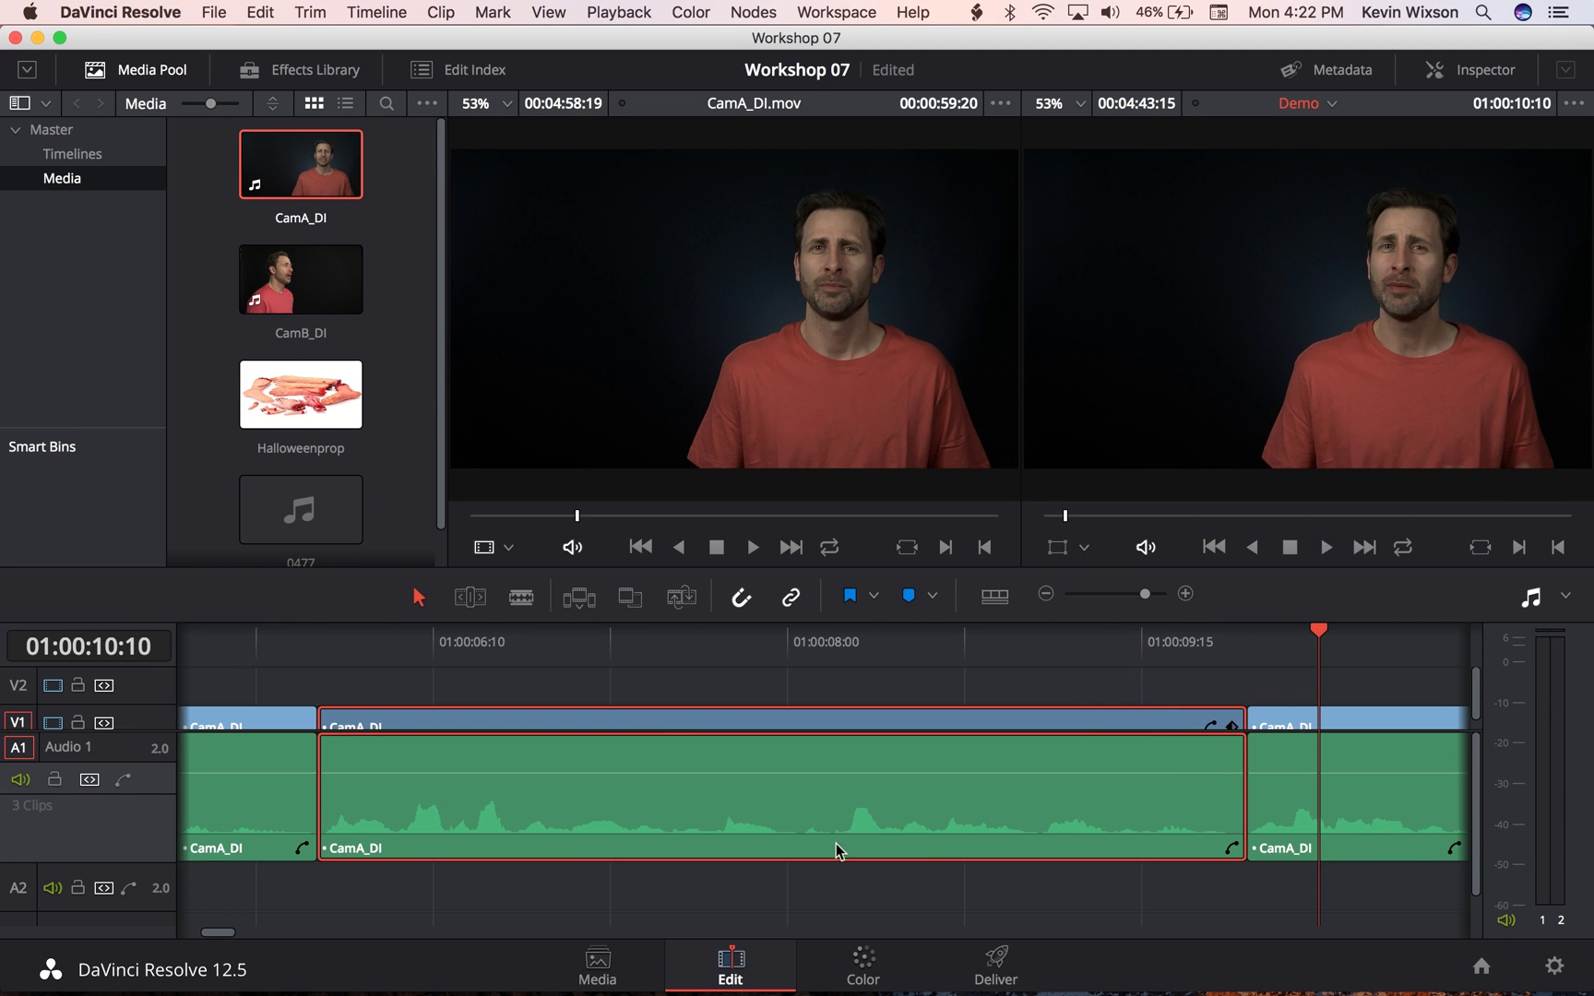
Mark the next pause in the speech with an in point at 01:00:14:00 and an out point at 01:00:14:08
drag(232, 936, 256, 942)
click(735, 650)
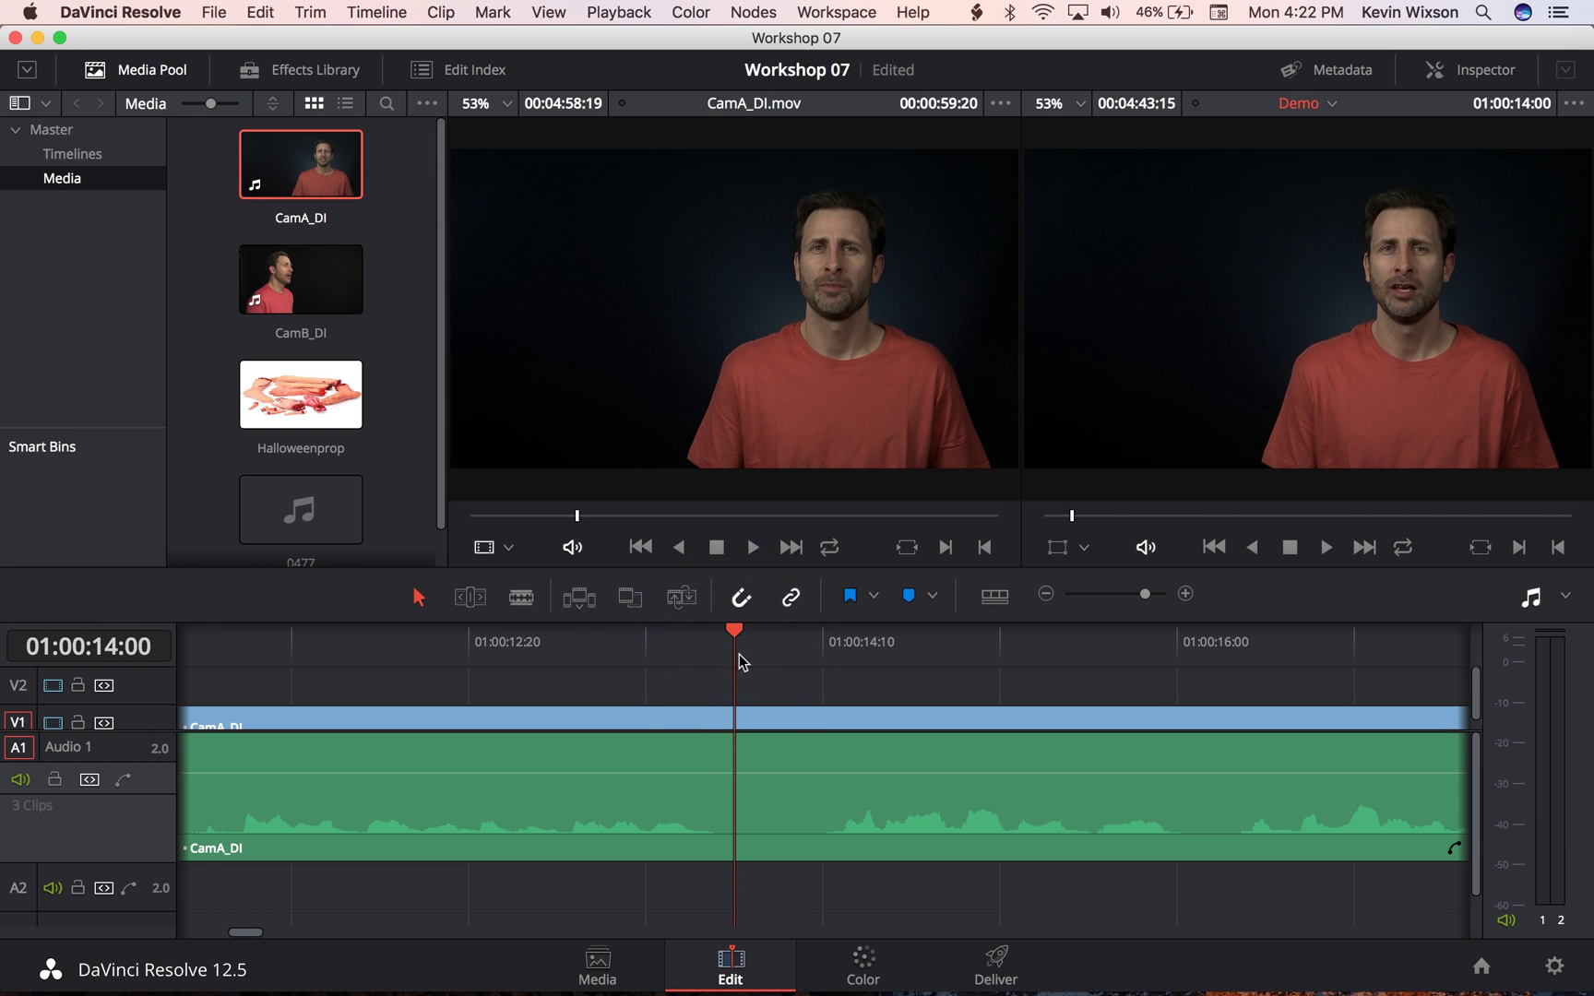
key(i)
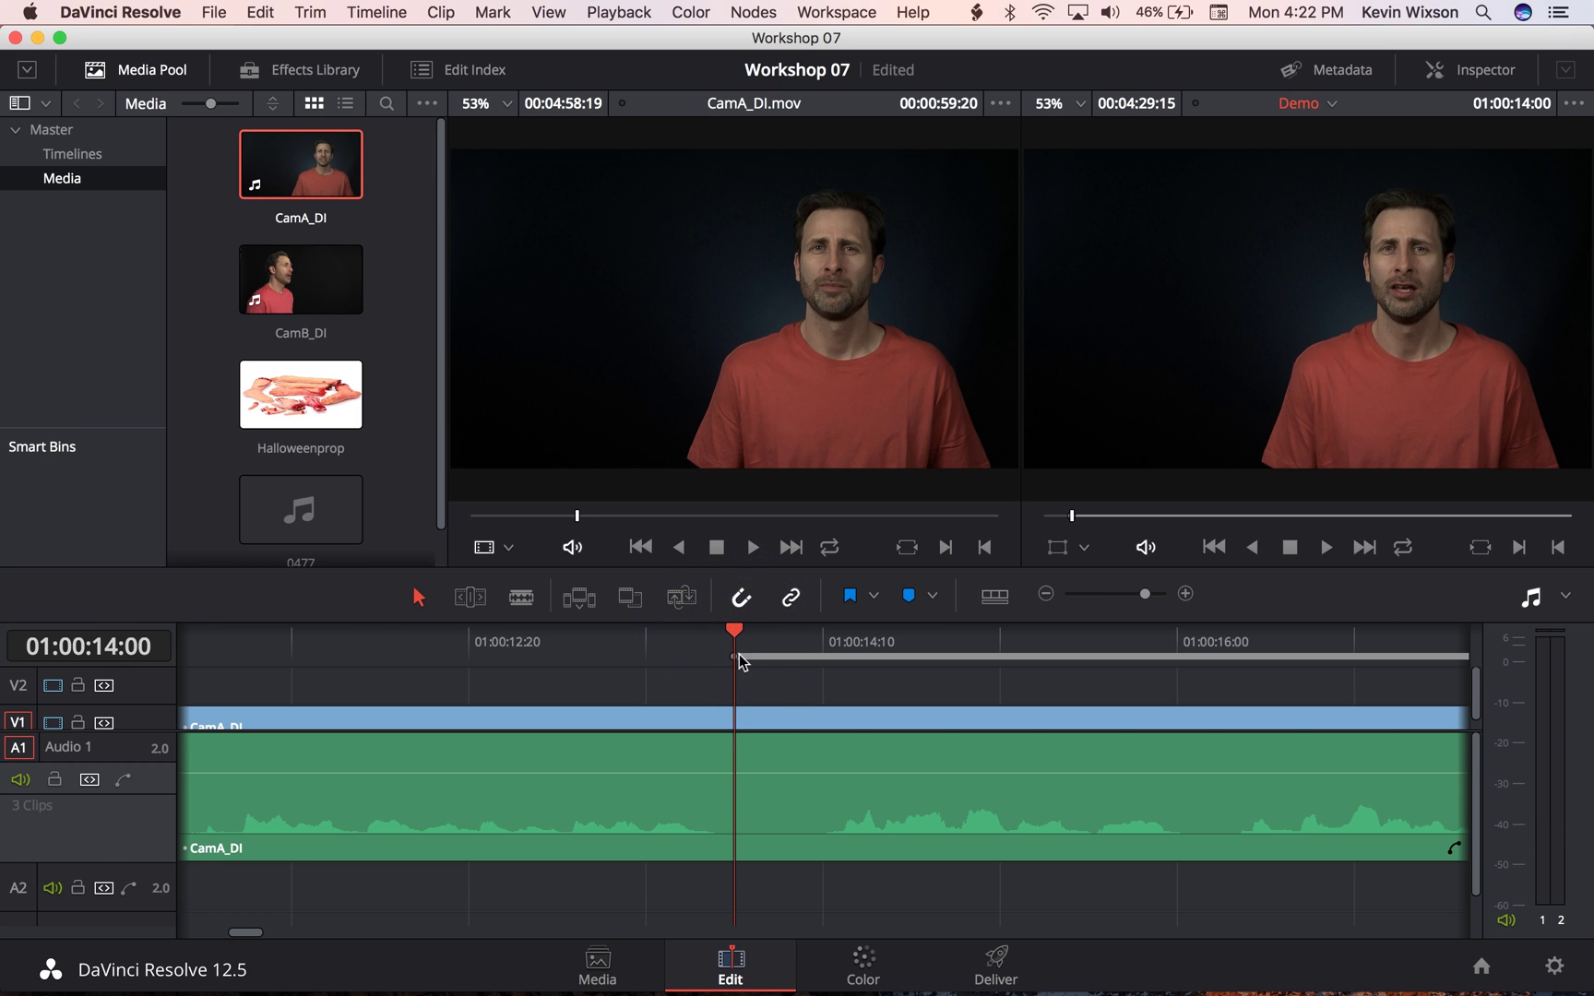
drag(812, 645, 808, 646)
key(o)
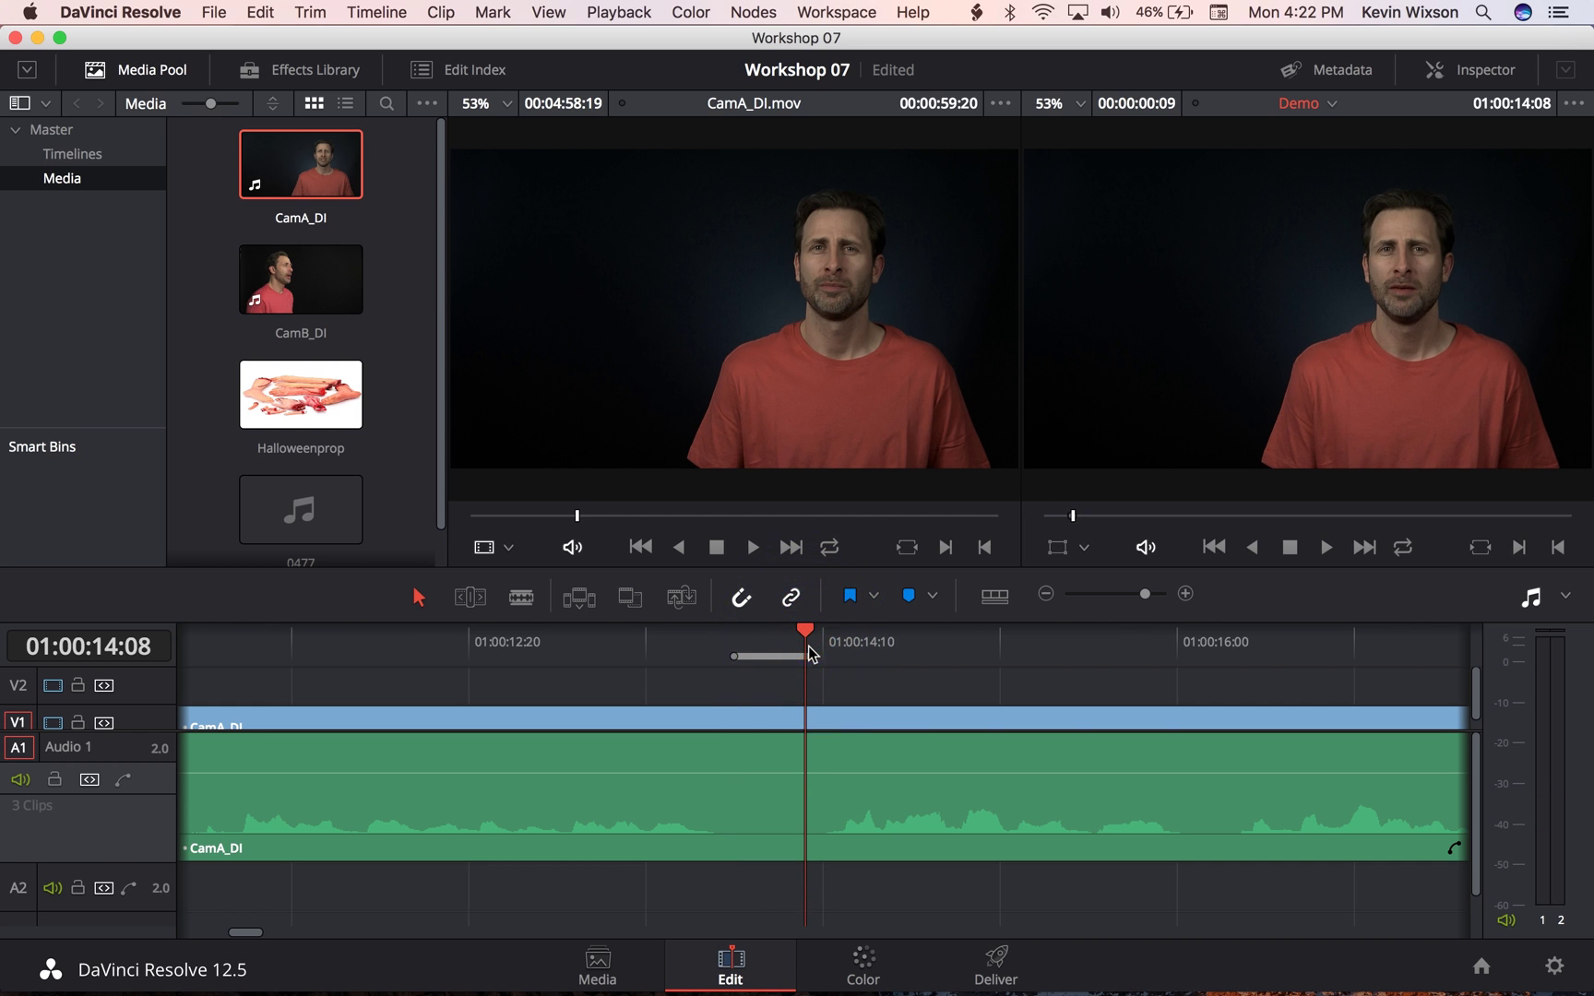
Delete the marked pause starting at 01:00:14:00 from the CamA_DI video and audio and close the gap it leaves
click(776, 688)
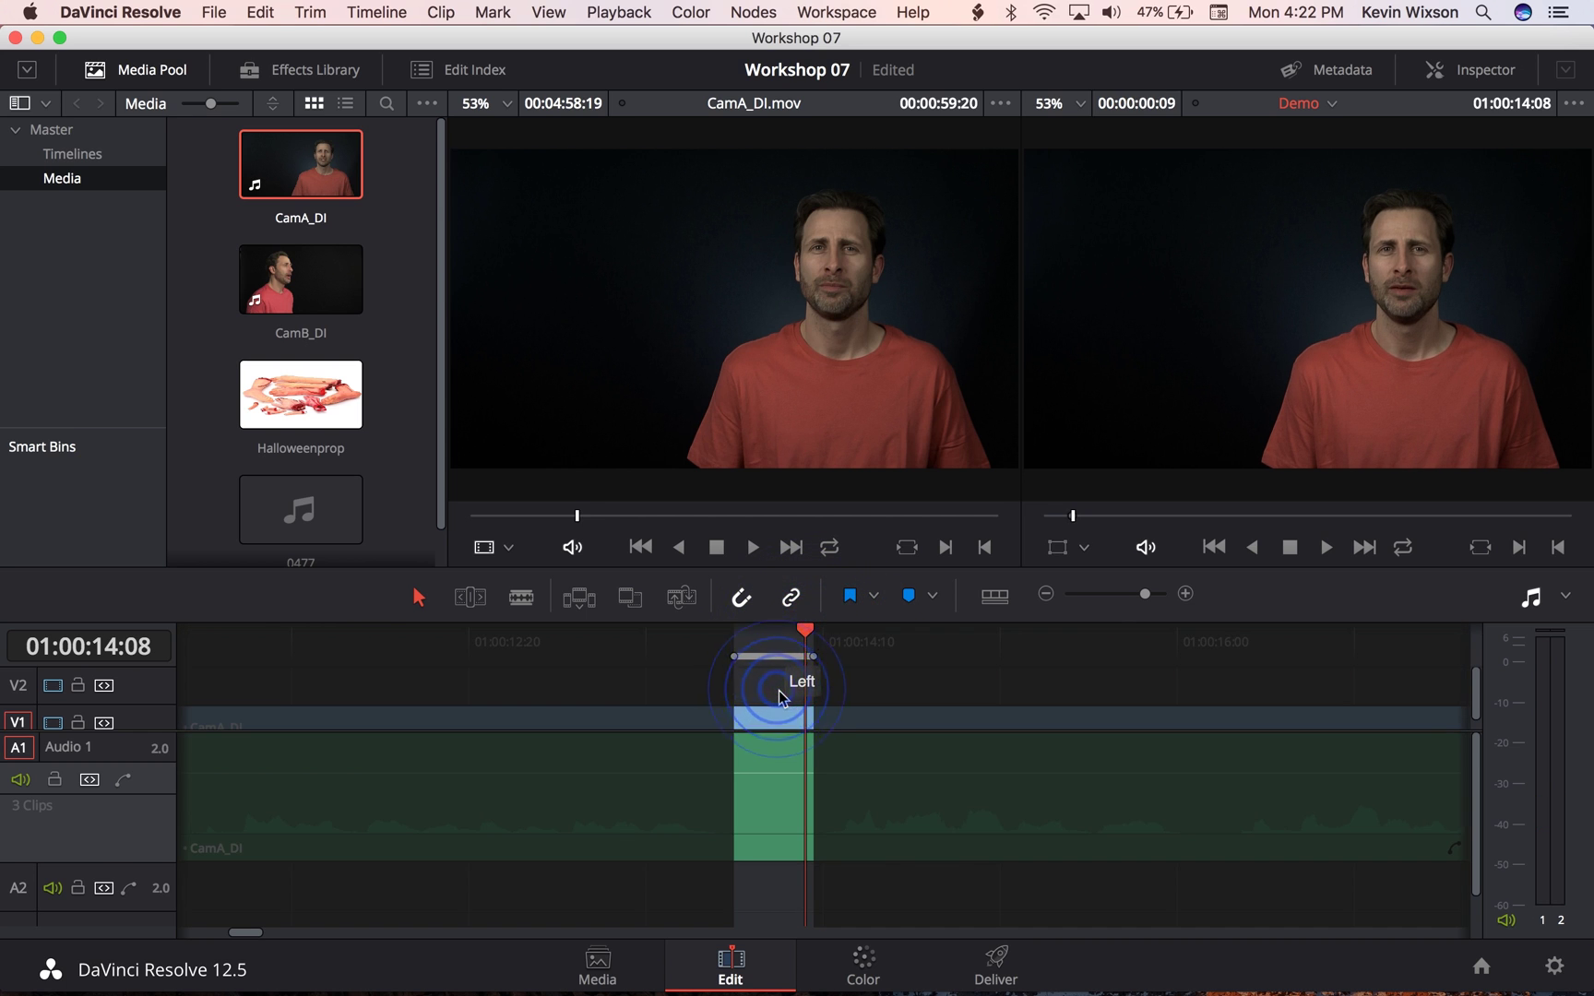
key(BackSpace)
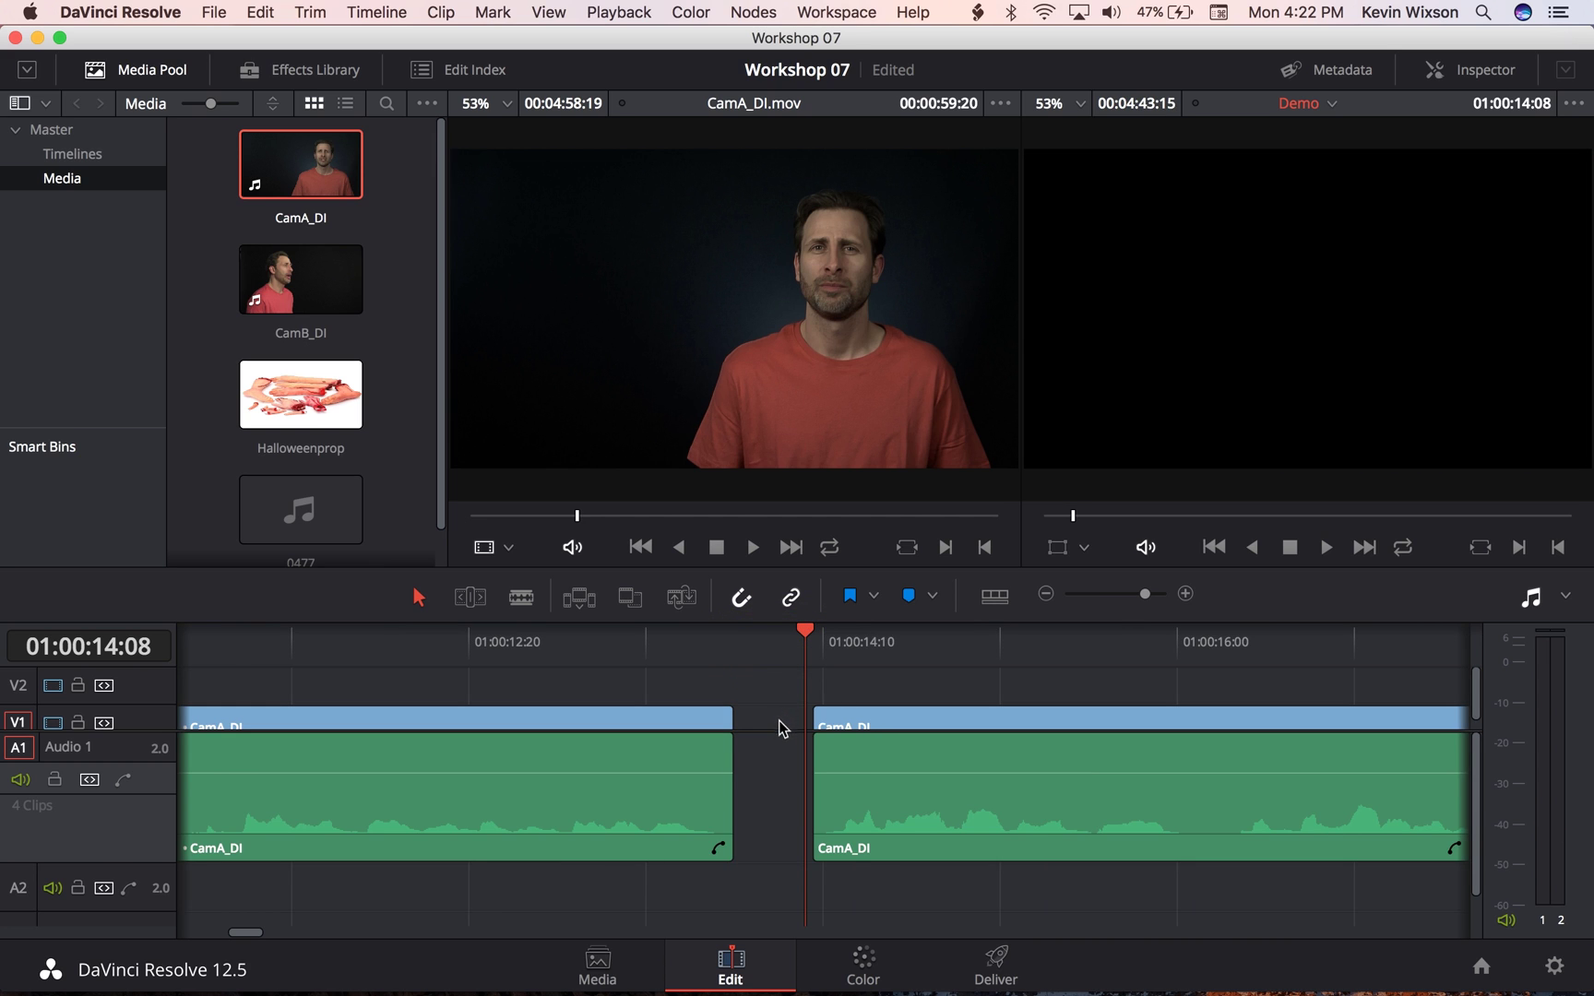
click(779, 727)
key(BackSpace)
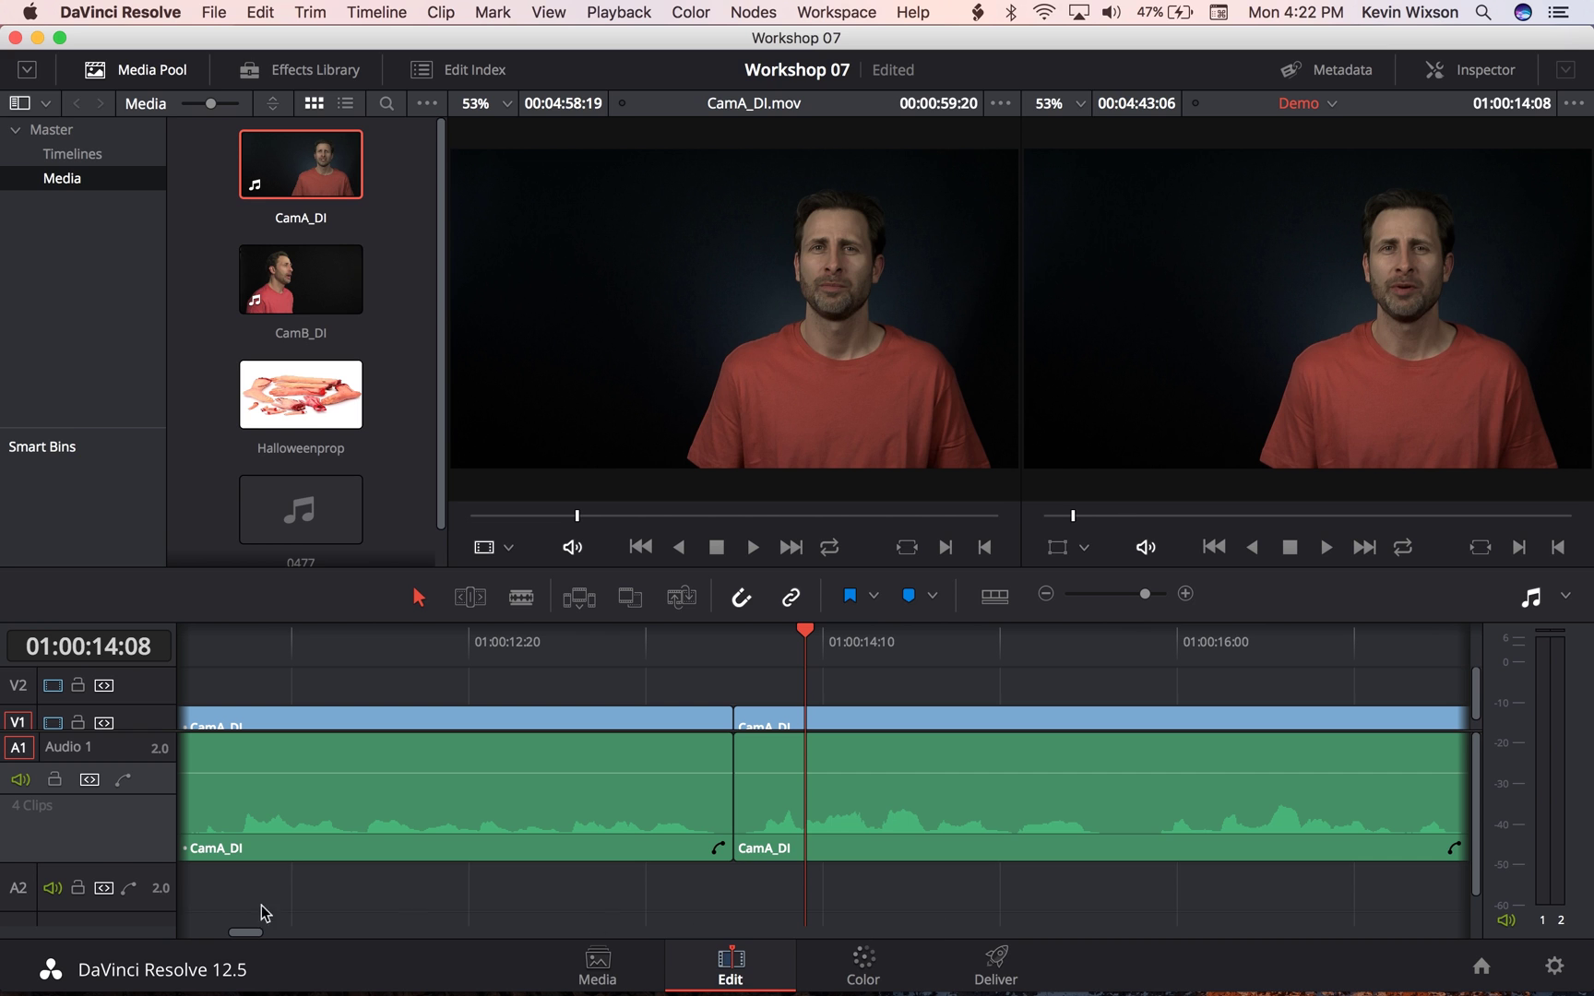
Mark the following pause in the speech with an in point at 01:00:17:22 and an out point at 01:00:18:07
drag(247, 935, 260, 935)
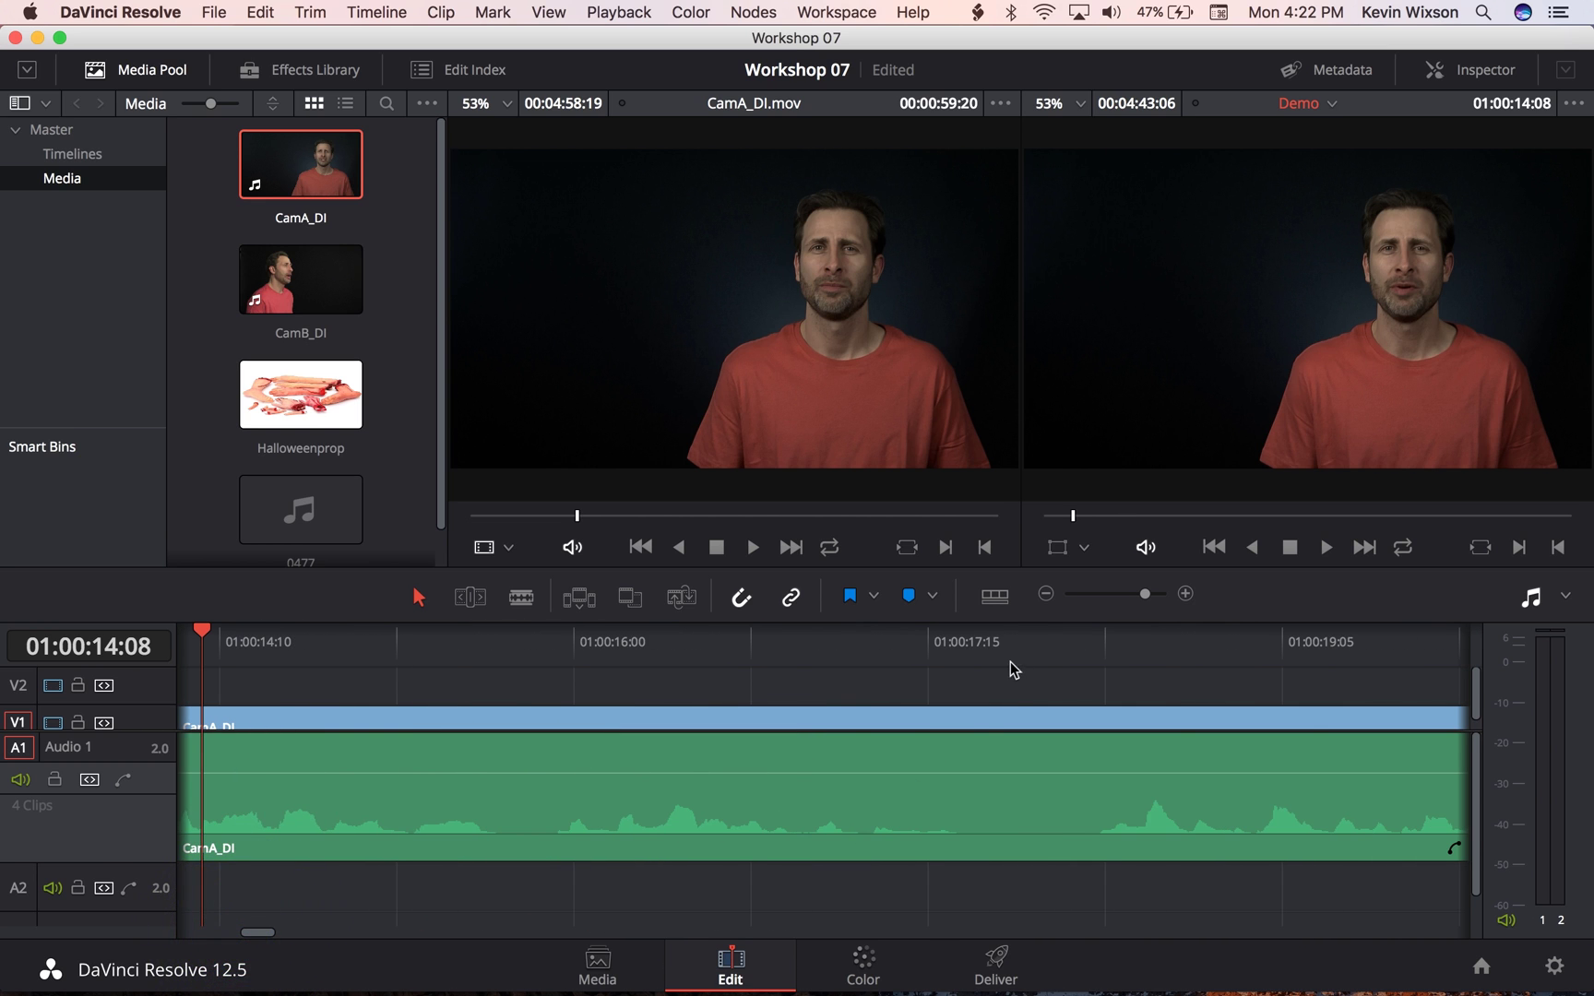
drag(1010, 661, 995, 661)
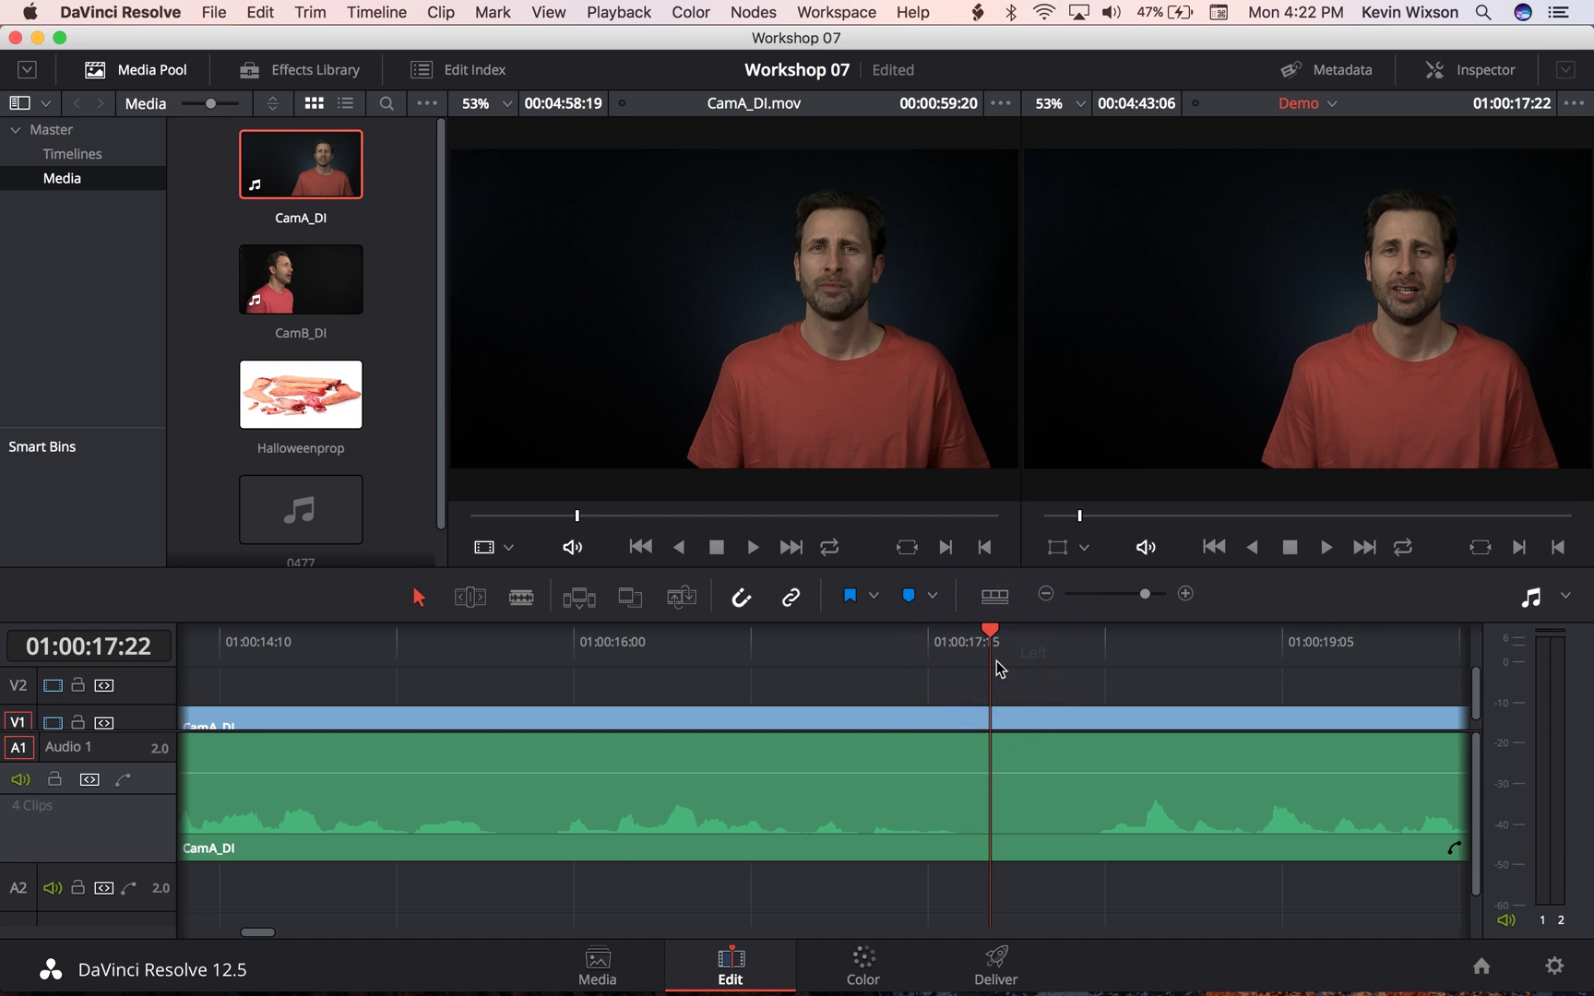
key(i)
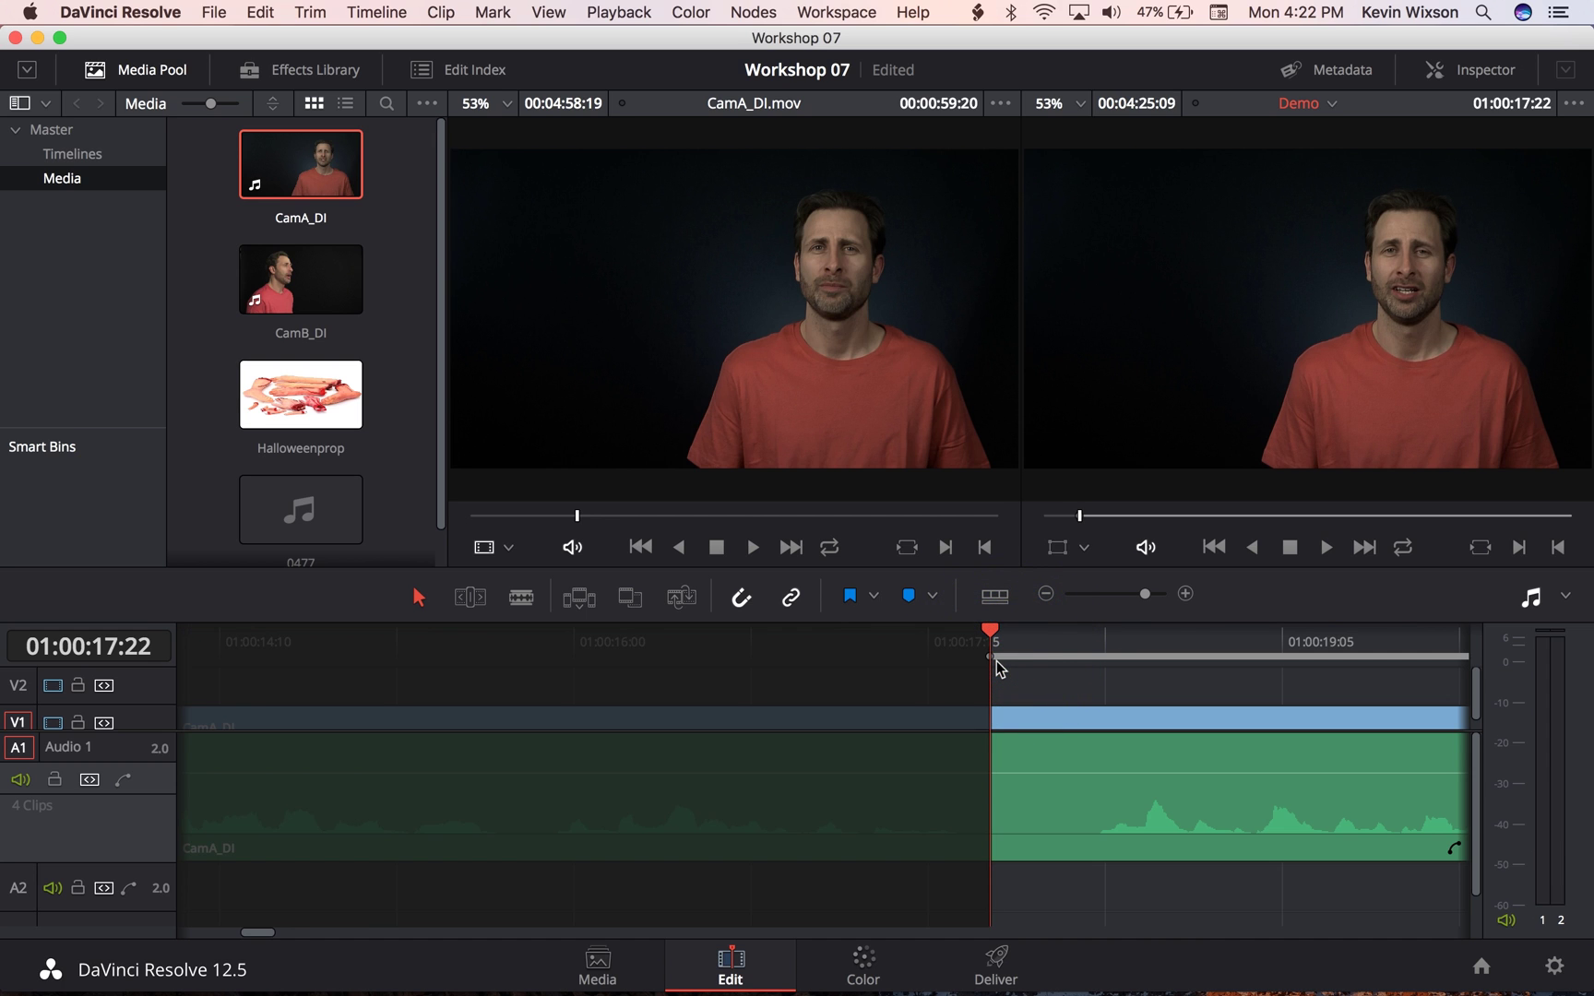
click(1080, 659)
key(o)
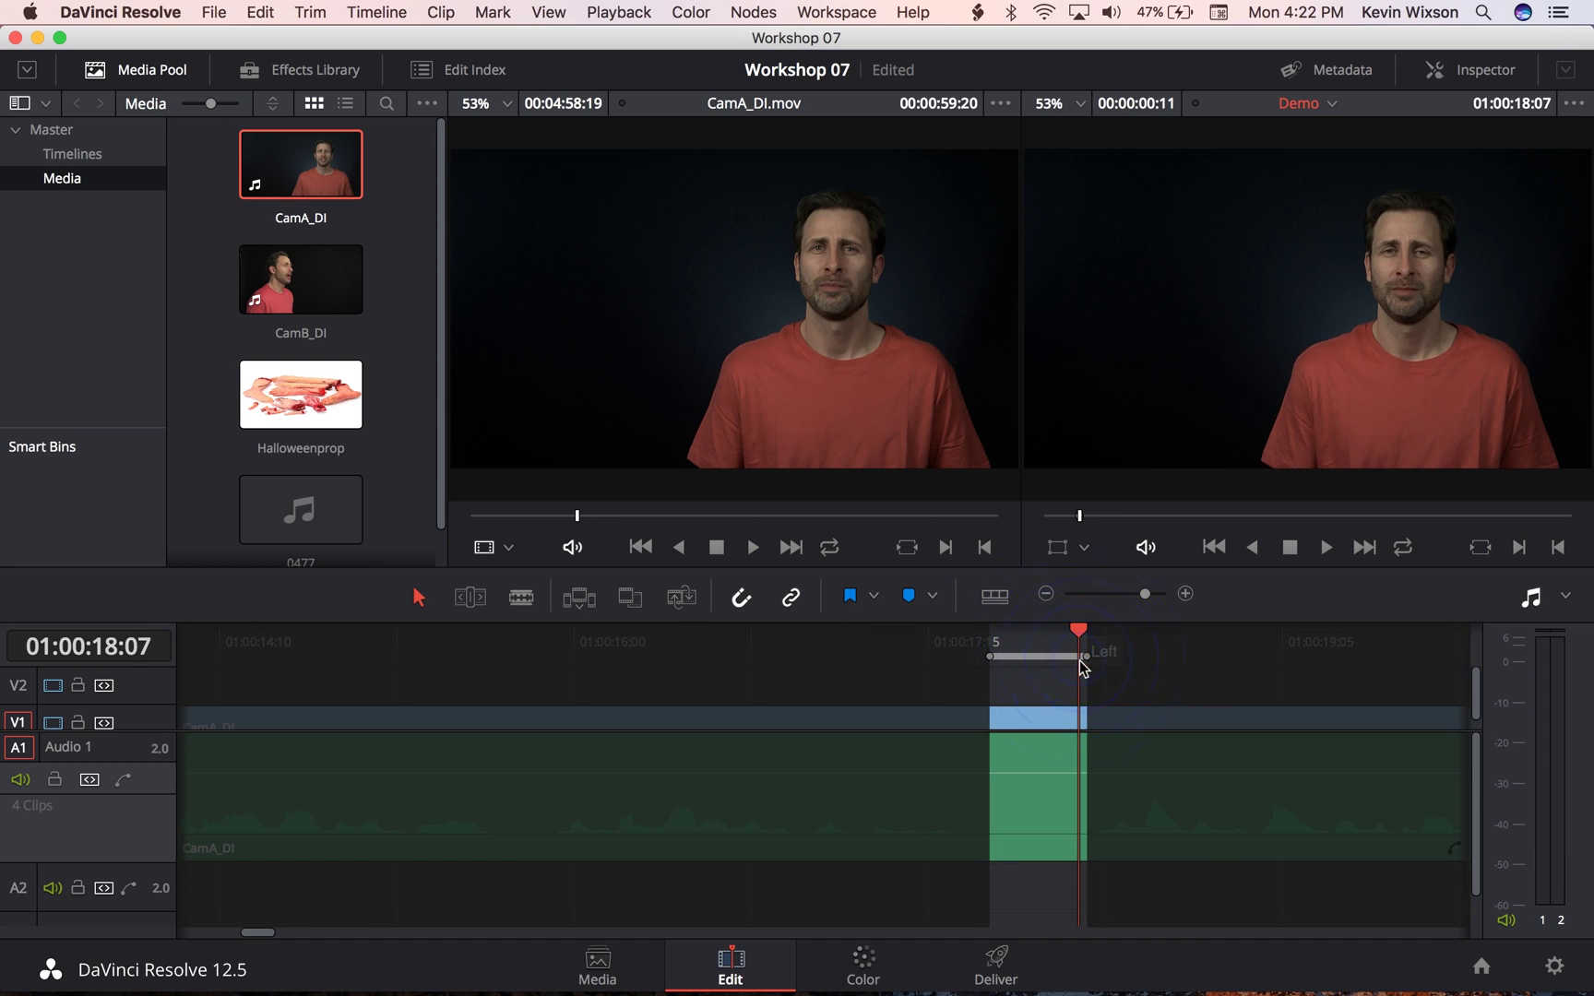
Delete the marked pause starting at 01:00:17:22 from the CamA_DI video and audio and close the gap it leaves
click(1053, 691)
key(BackSpace)
click(1039, 721)
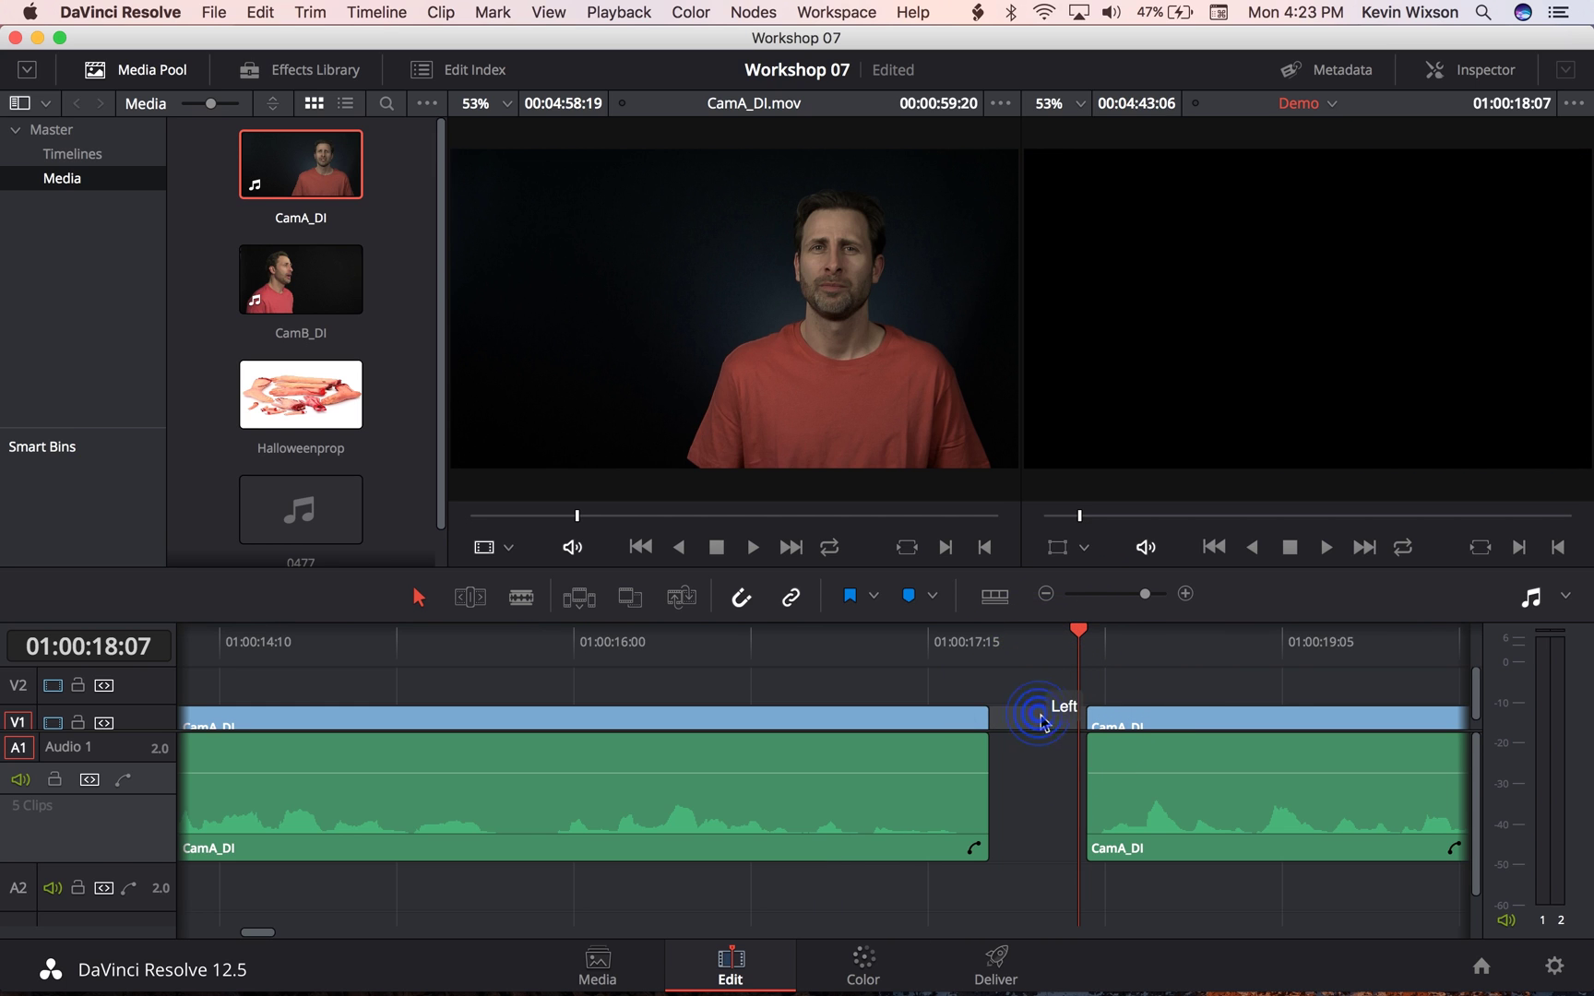
key(BackSpace)
Link the video and audio of the CamA_DI clip that ends at the 01:00:17:22 cut
click(769, 770)
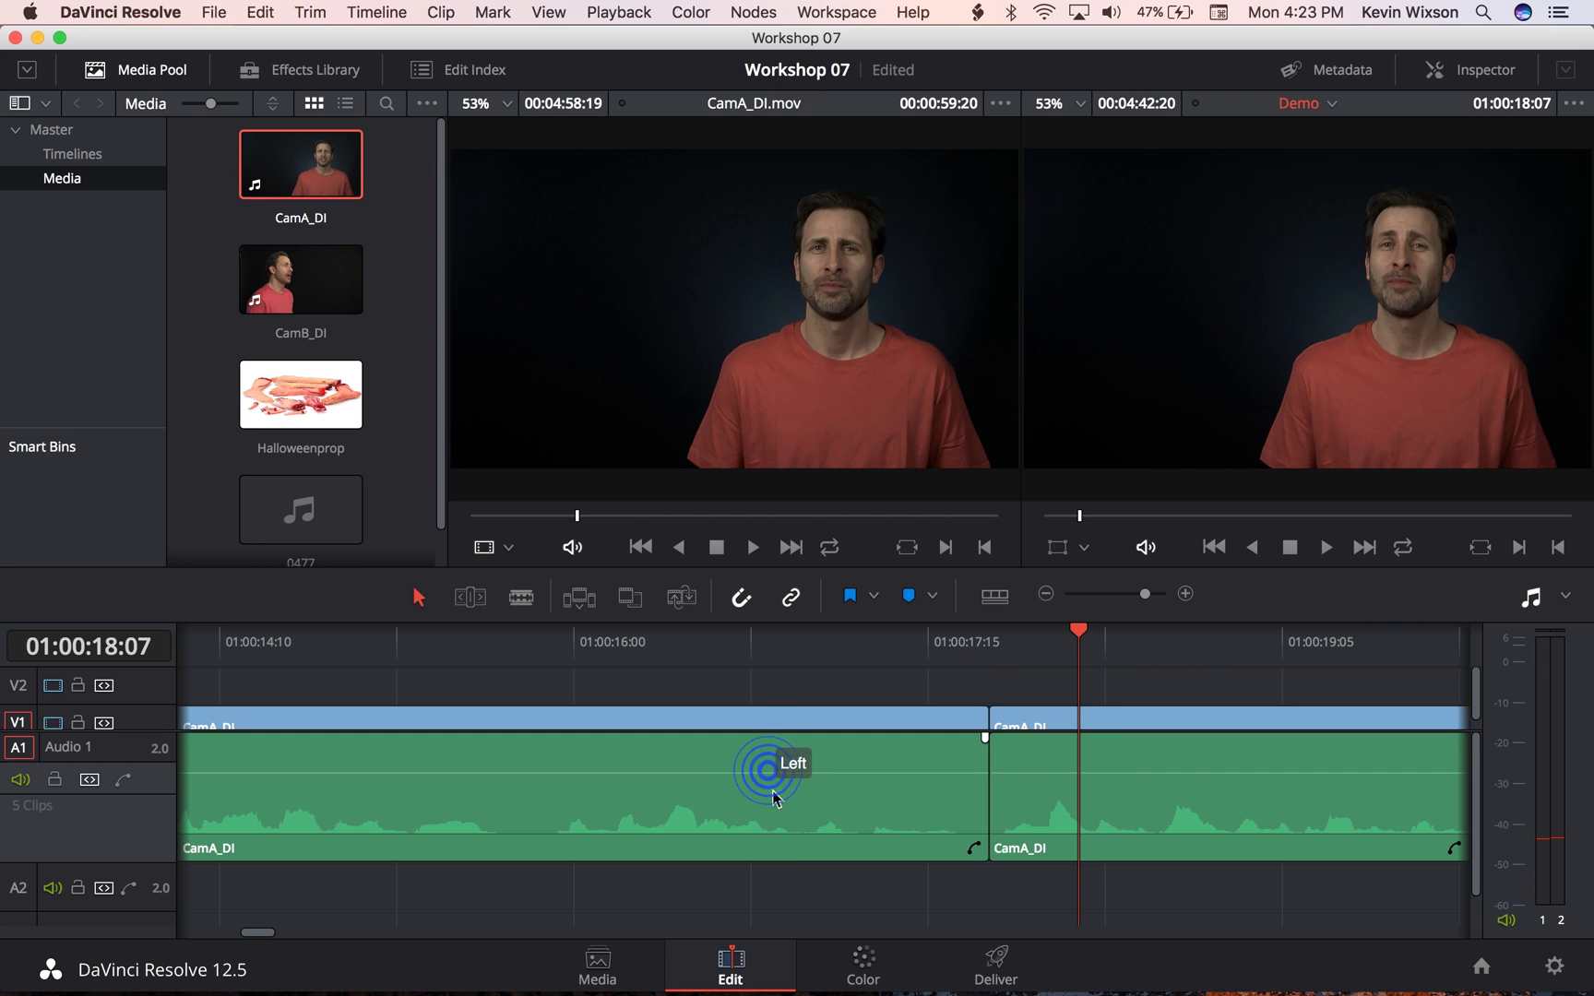
click(657, 800)
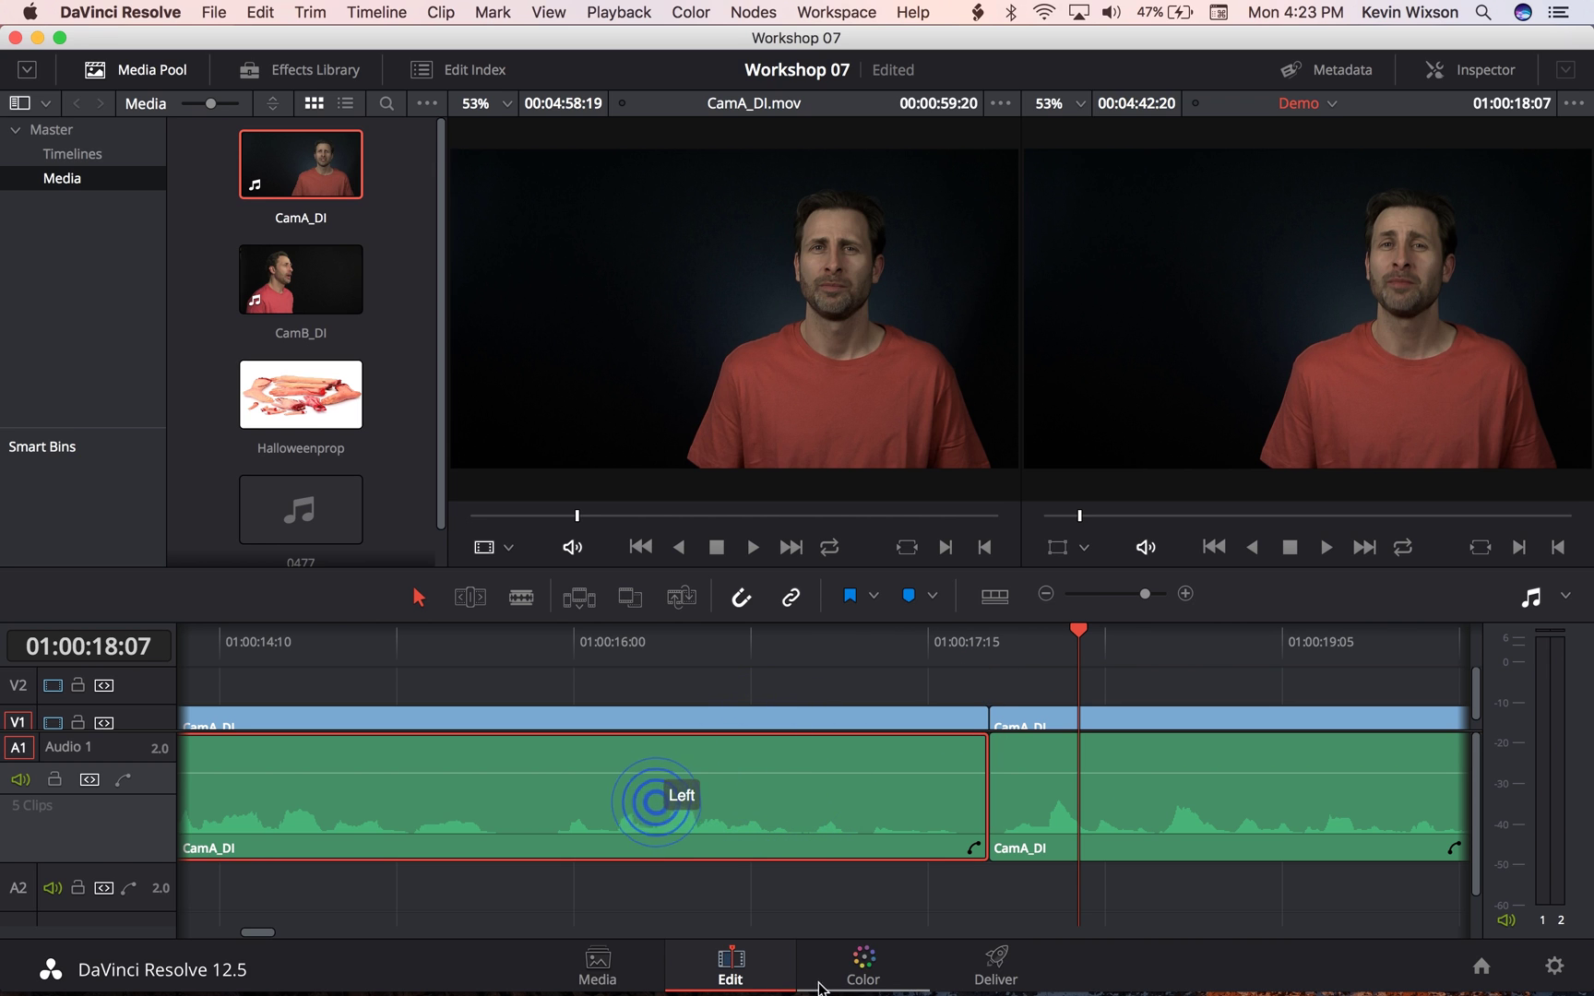
click(474, 714)
super+click(491, 775)
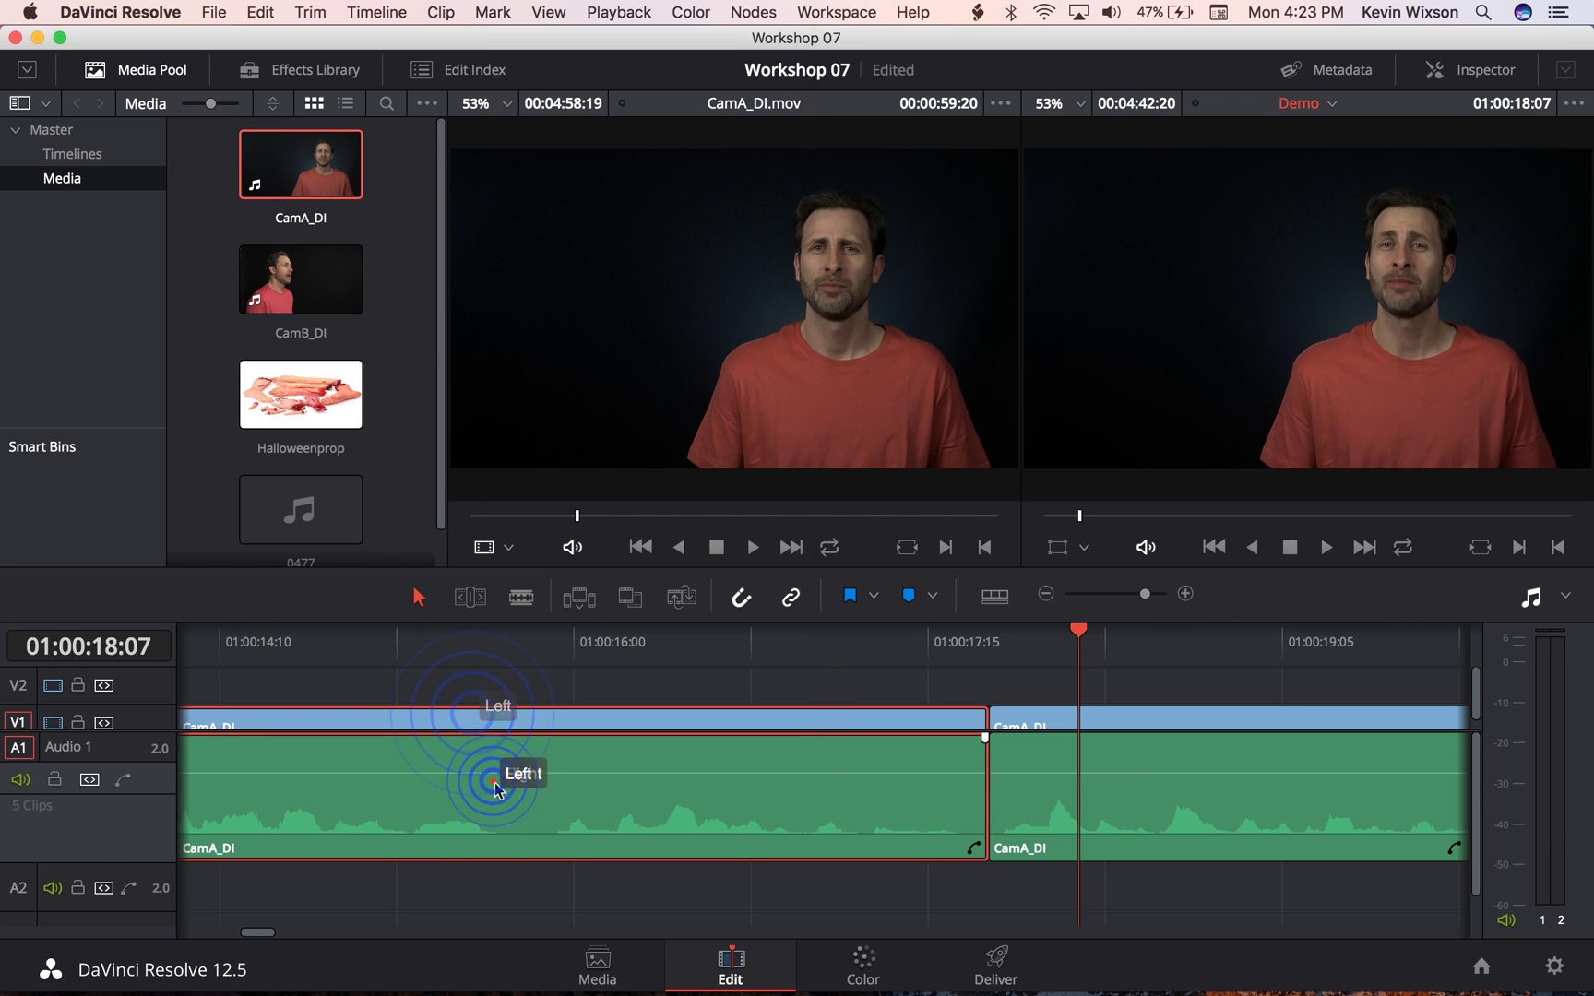
right_click(491, 779)
click(554, 784)
Link the video and audio of the last CamA_DI clip, which starts at the 01:00:17:22 cut
click(1213, 717)
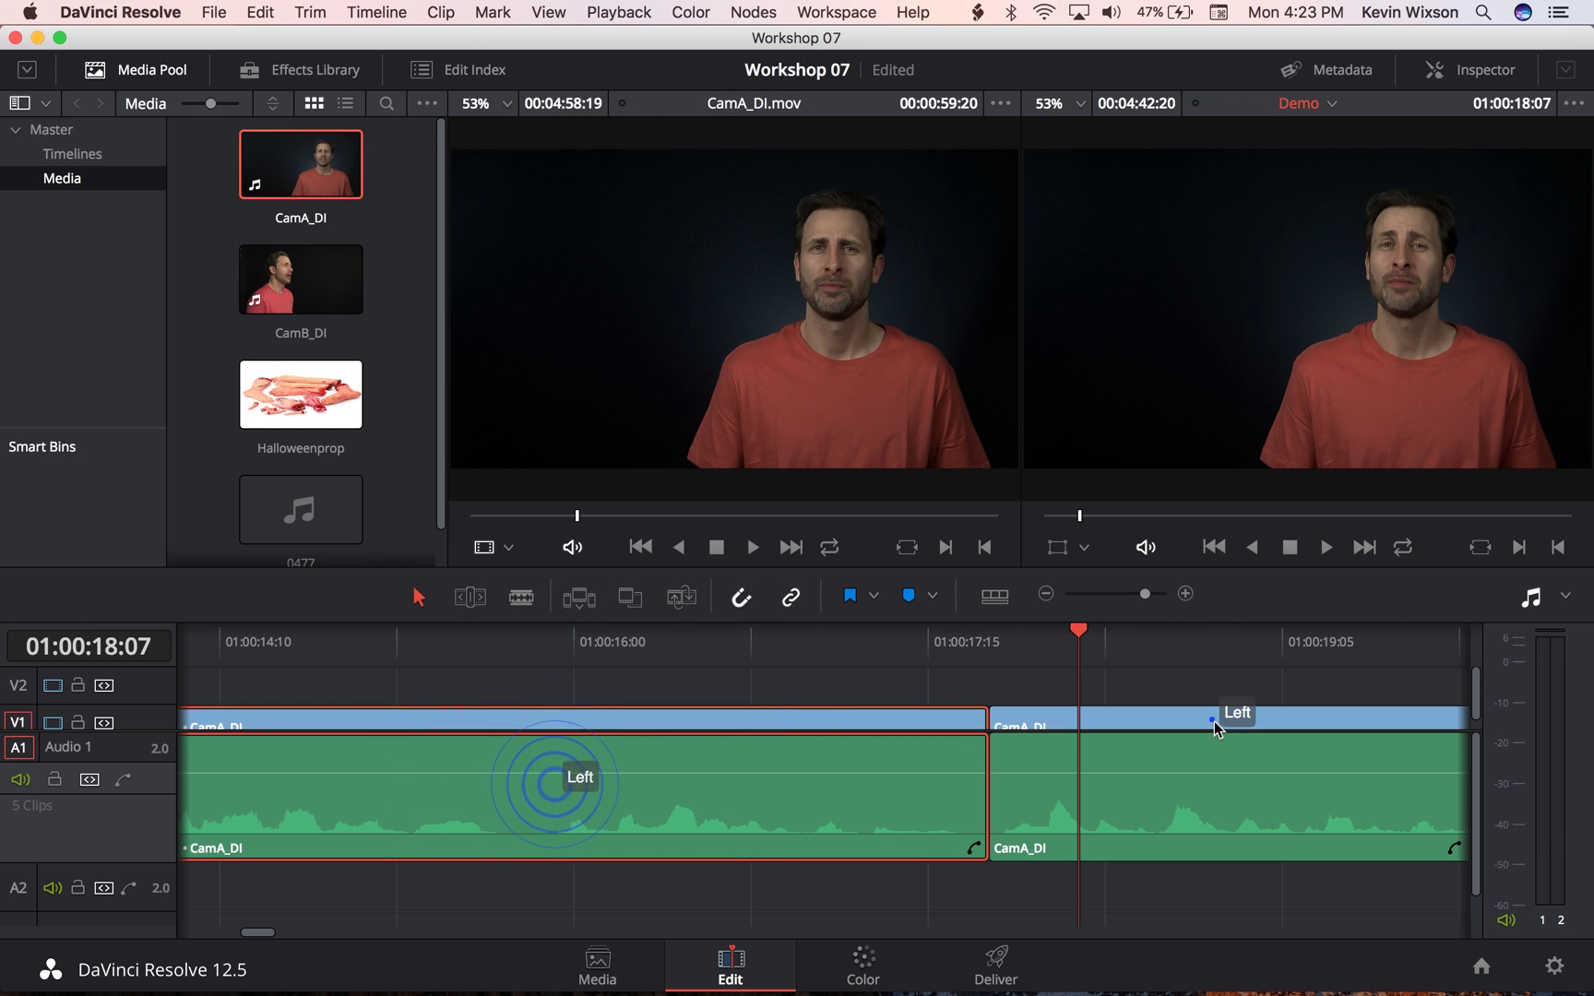
click(1197, 765)
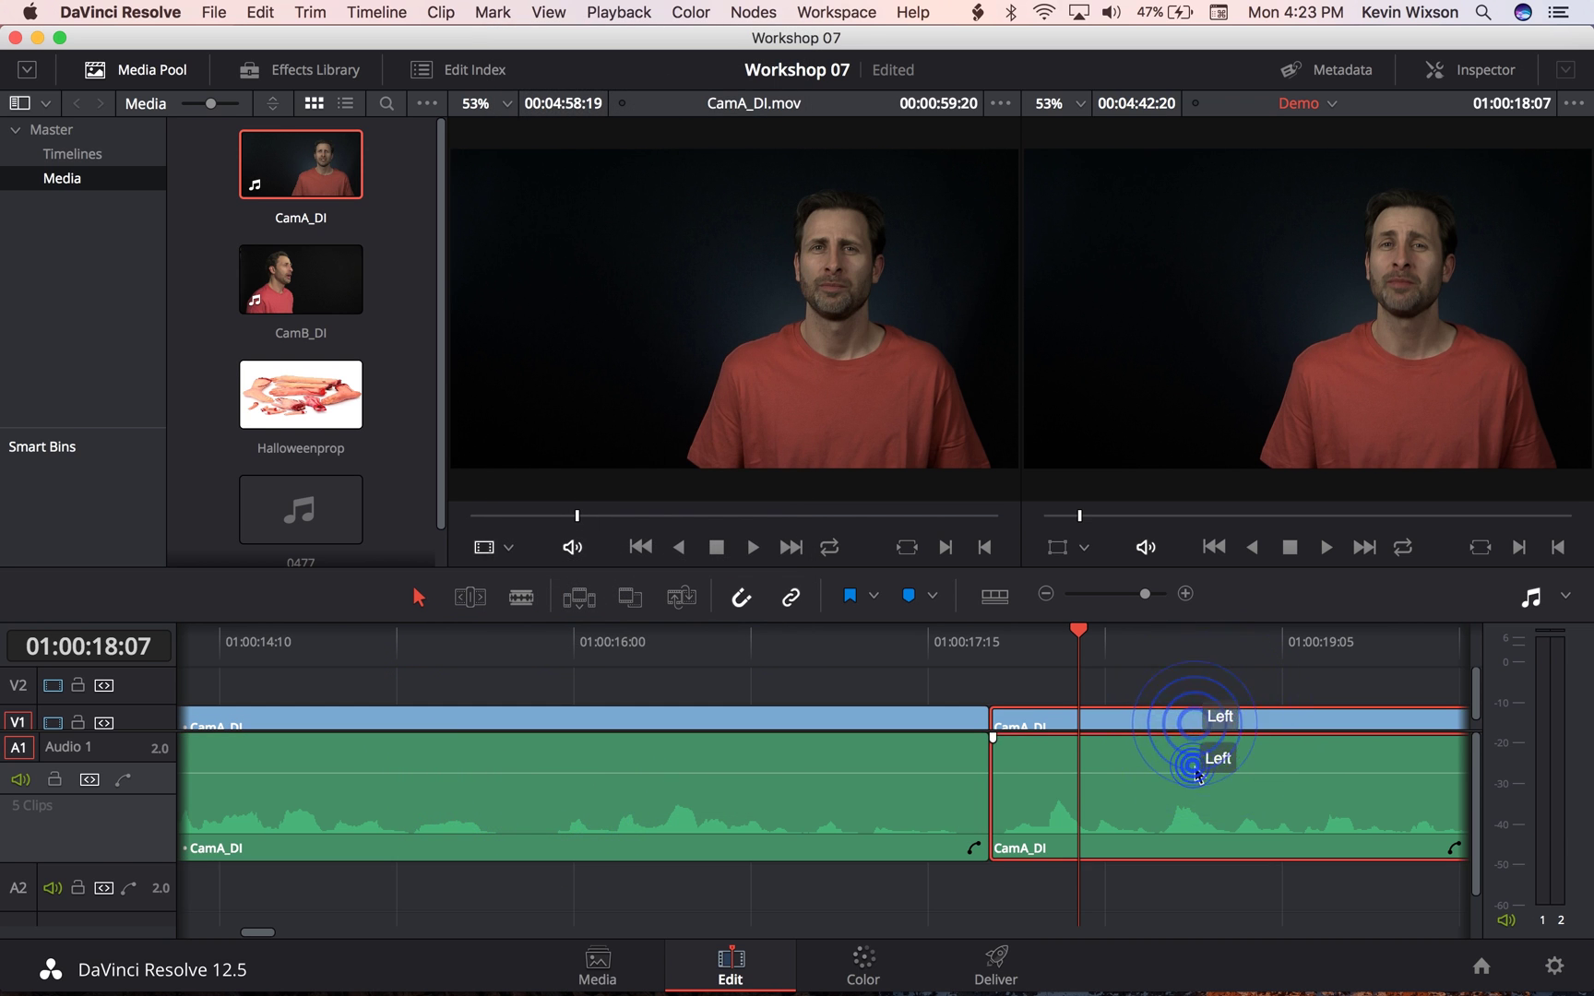
right_click(1194, 766)
click(1217, 783)
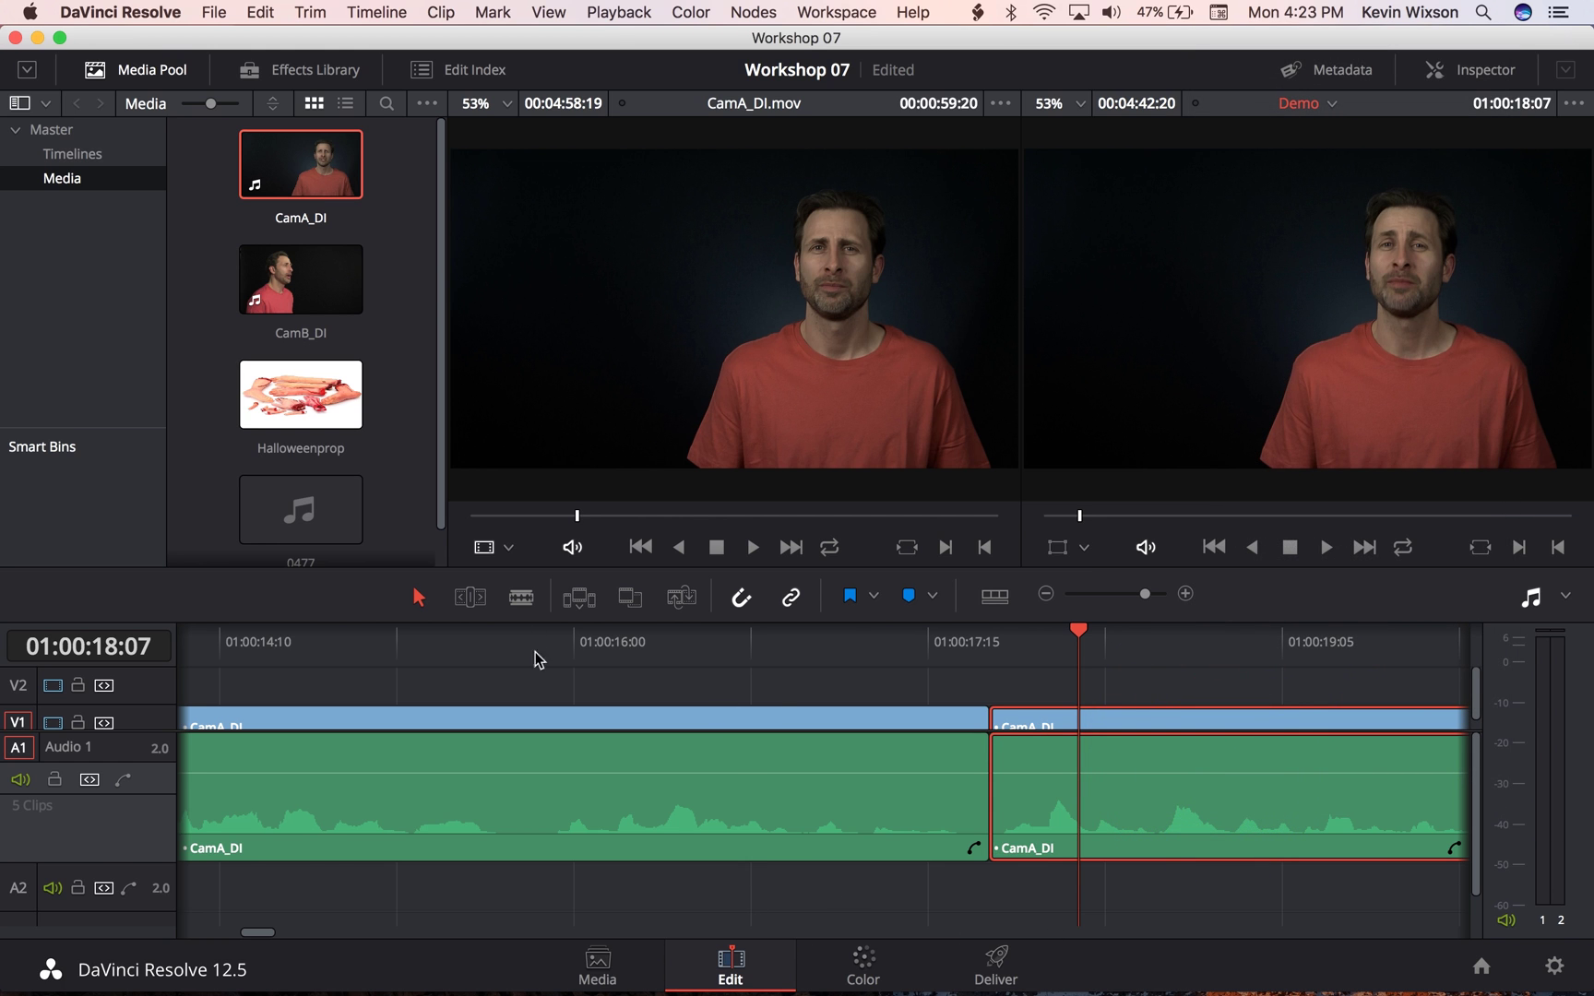
Mark the CamA_DI clip between the two cuts with an in point at 01:00:14:00 and an out point at 01:00:17:22
click(580, 781)
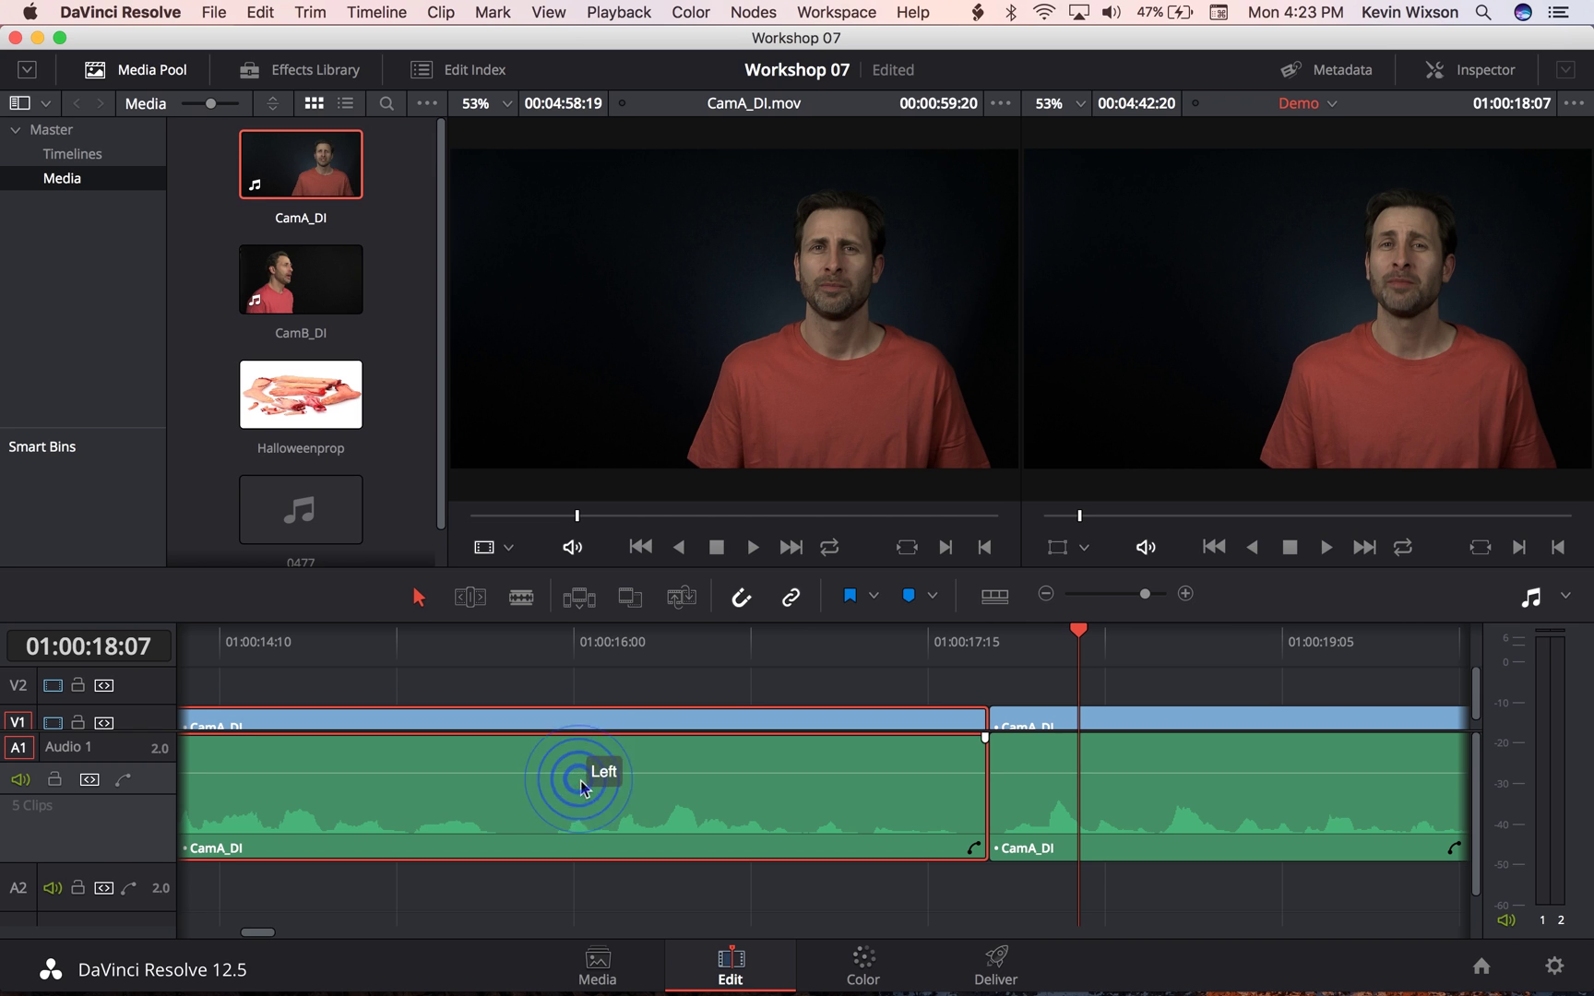
click(1045, 595)
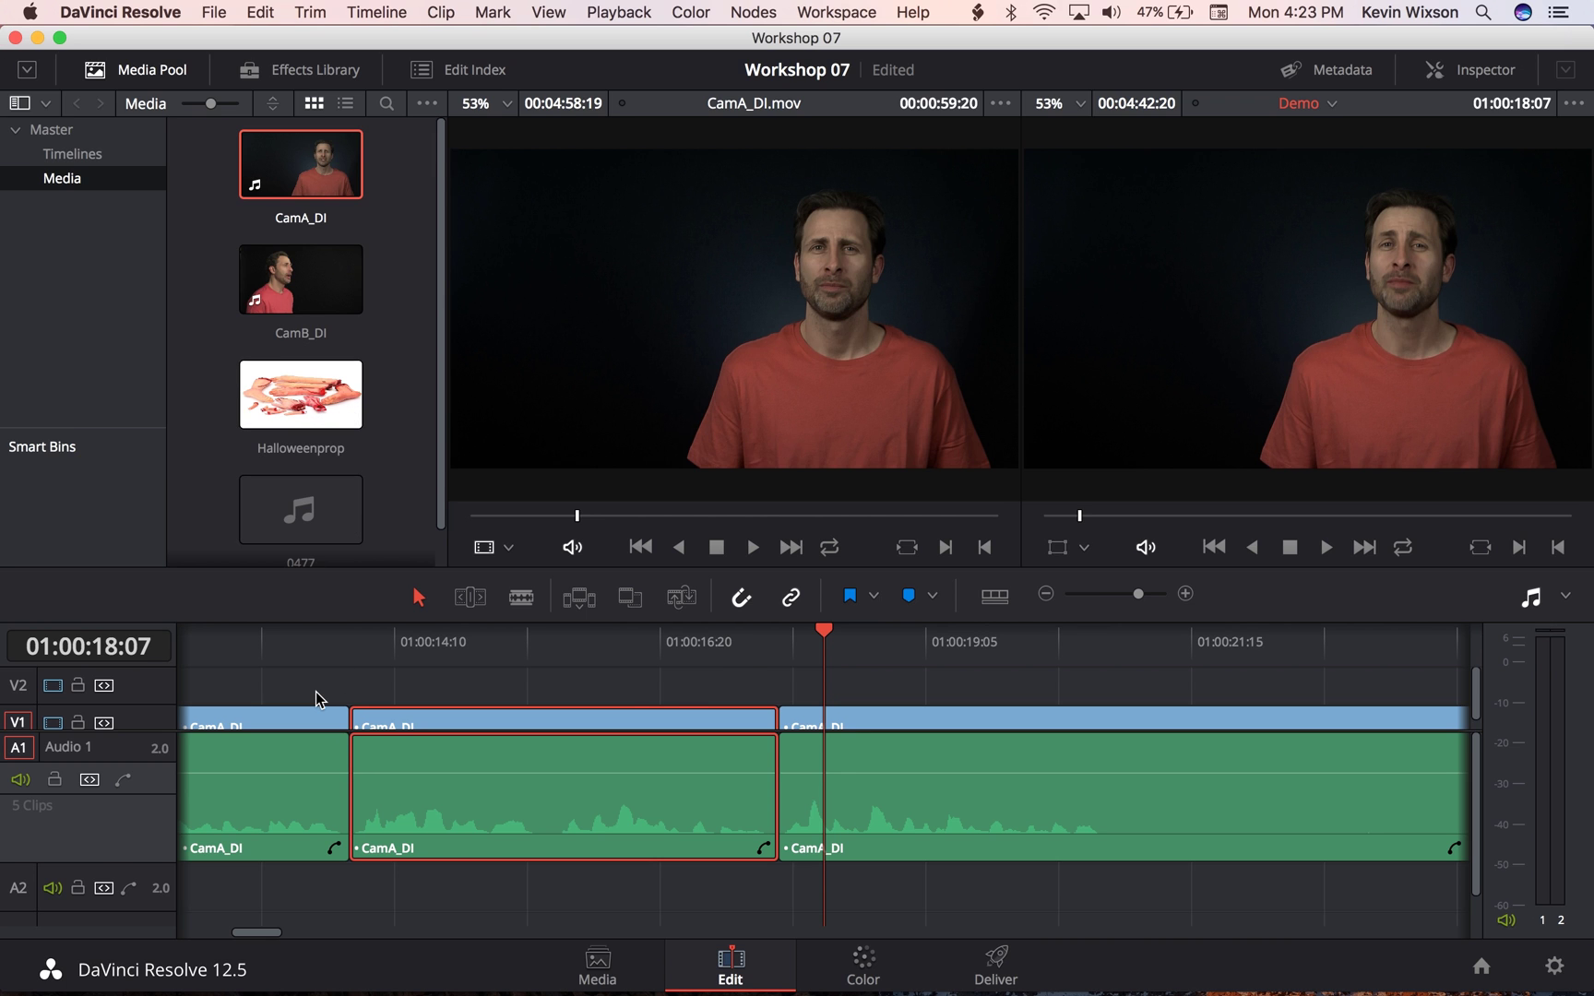
click(550, 795)
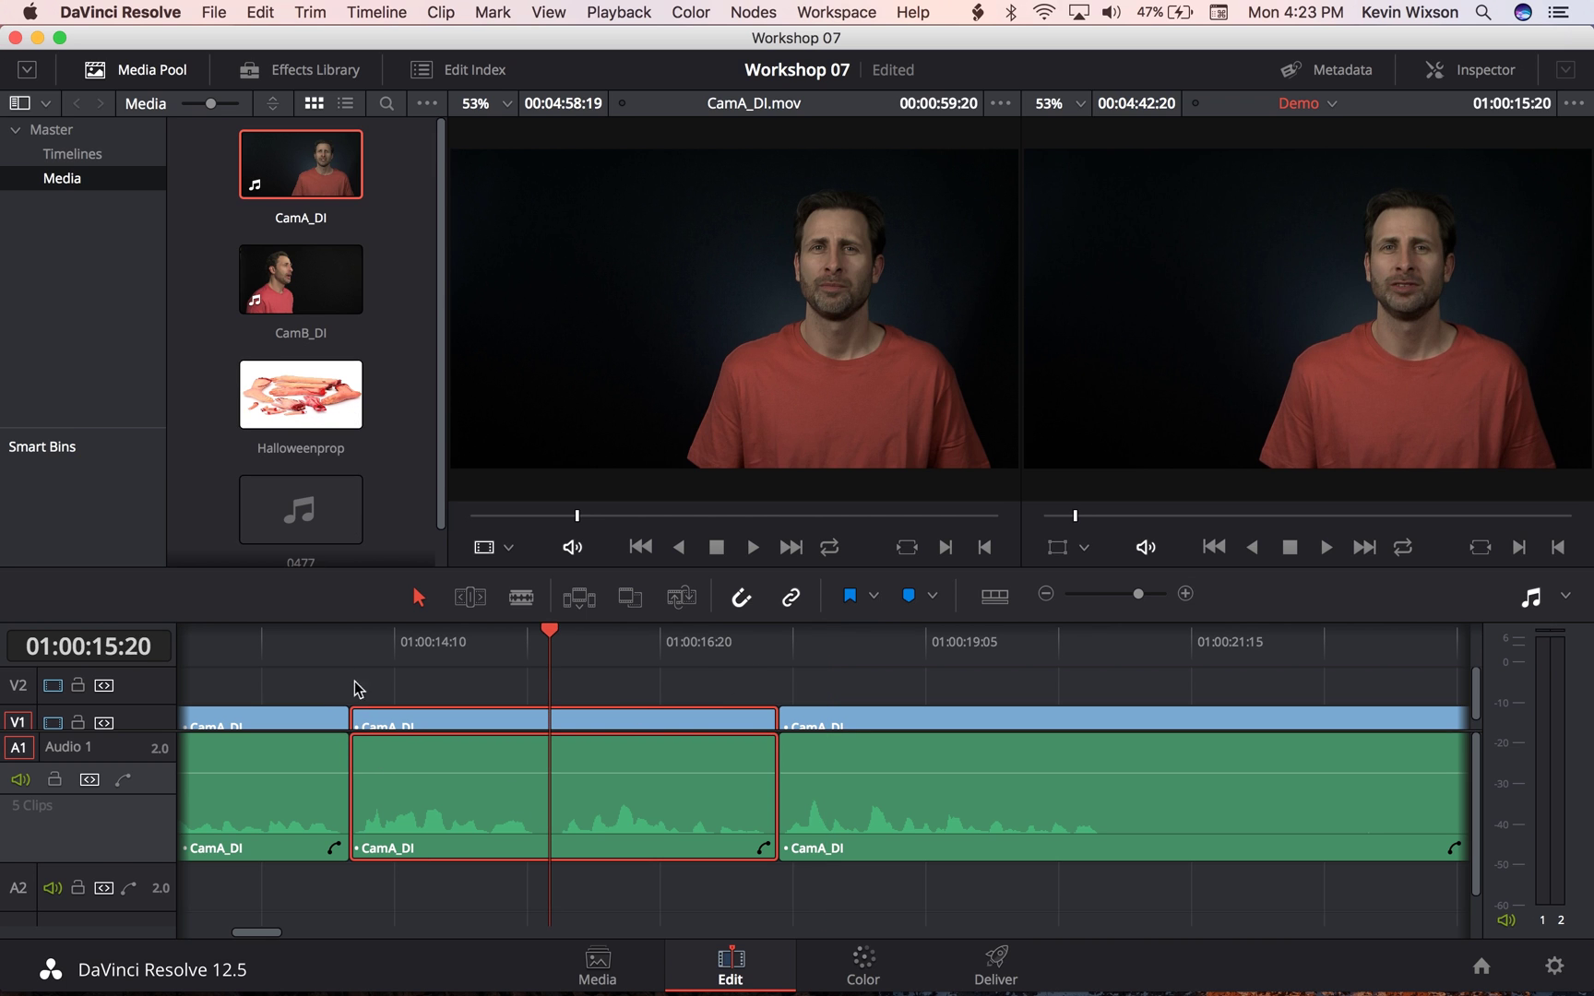
mouse_move(356, 634)
mouse_down()
mouse_move(420, 633)
mouse_move(360, 657)
mouse_up()
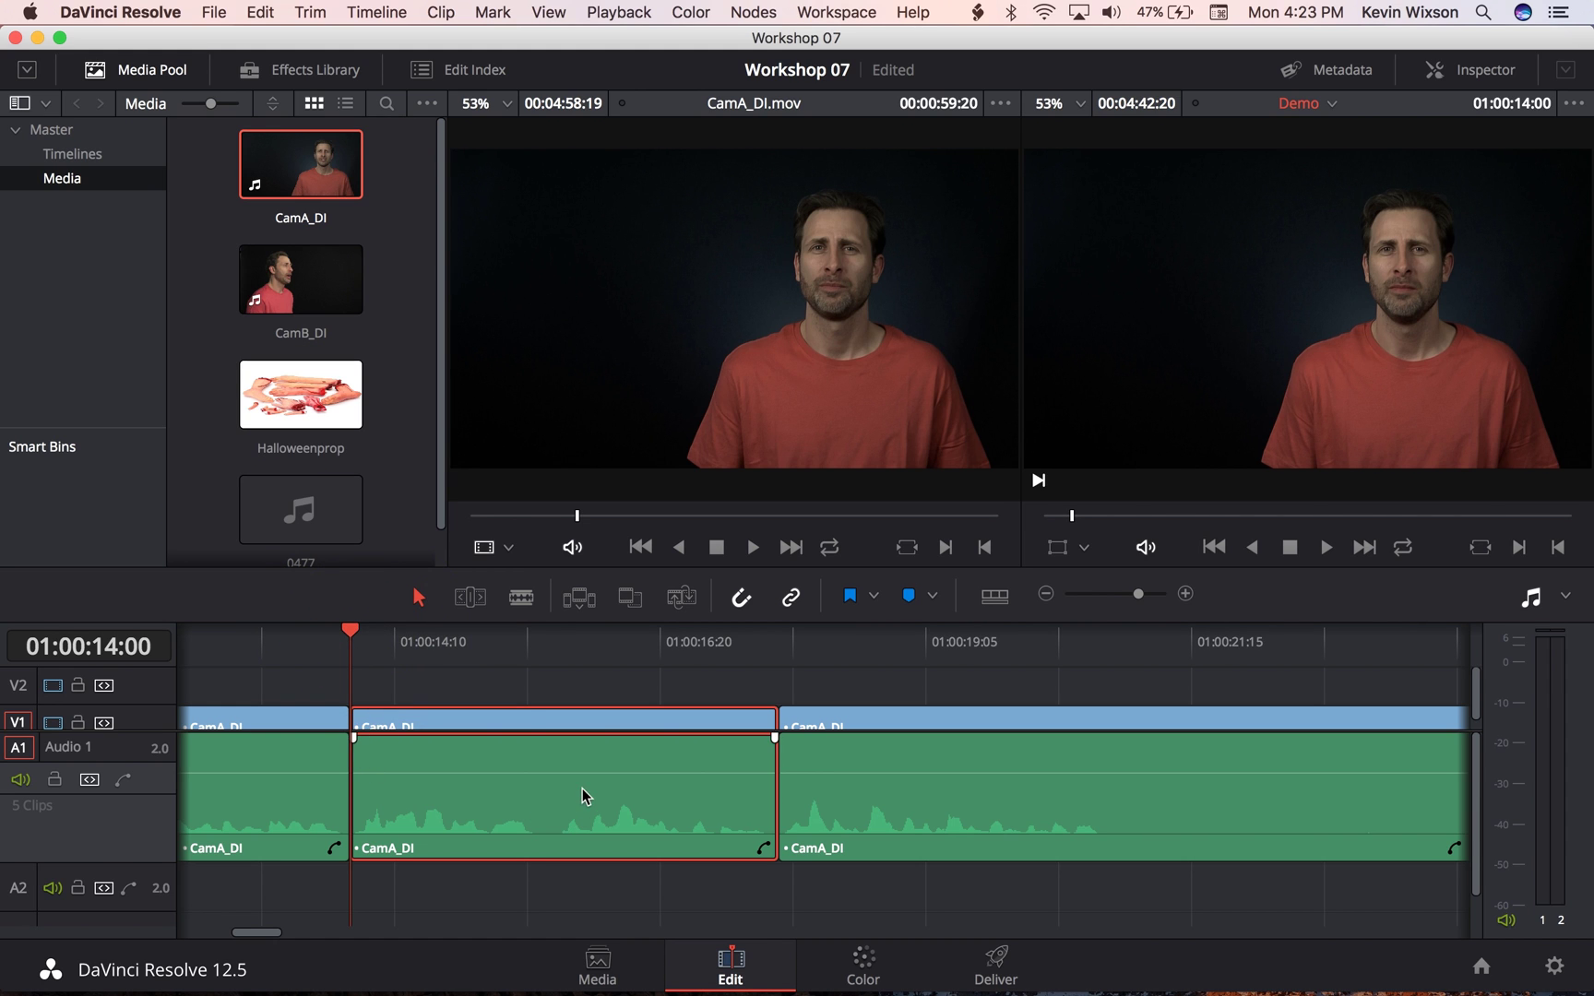
key(i)
drag(452, 656, 780, 662)
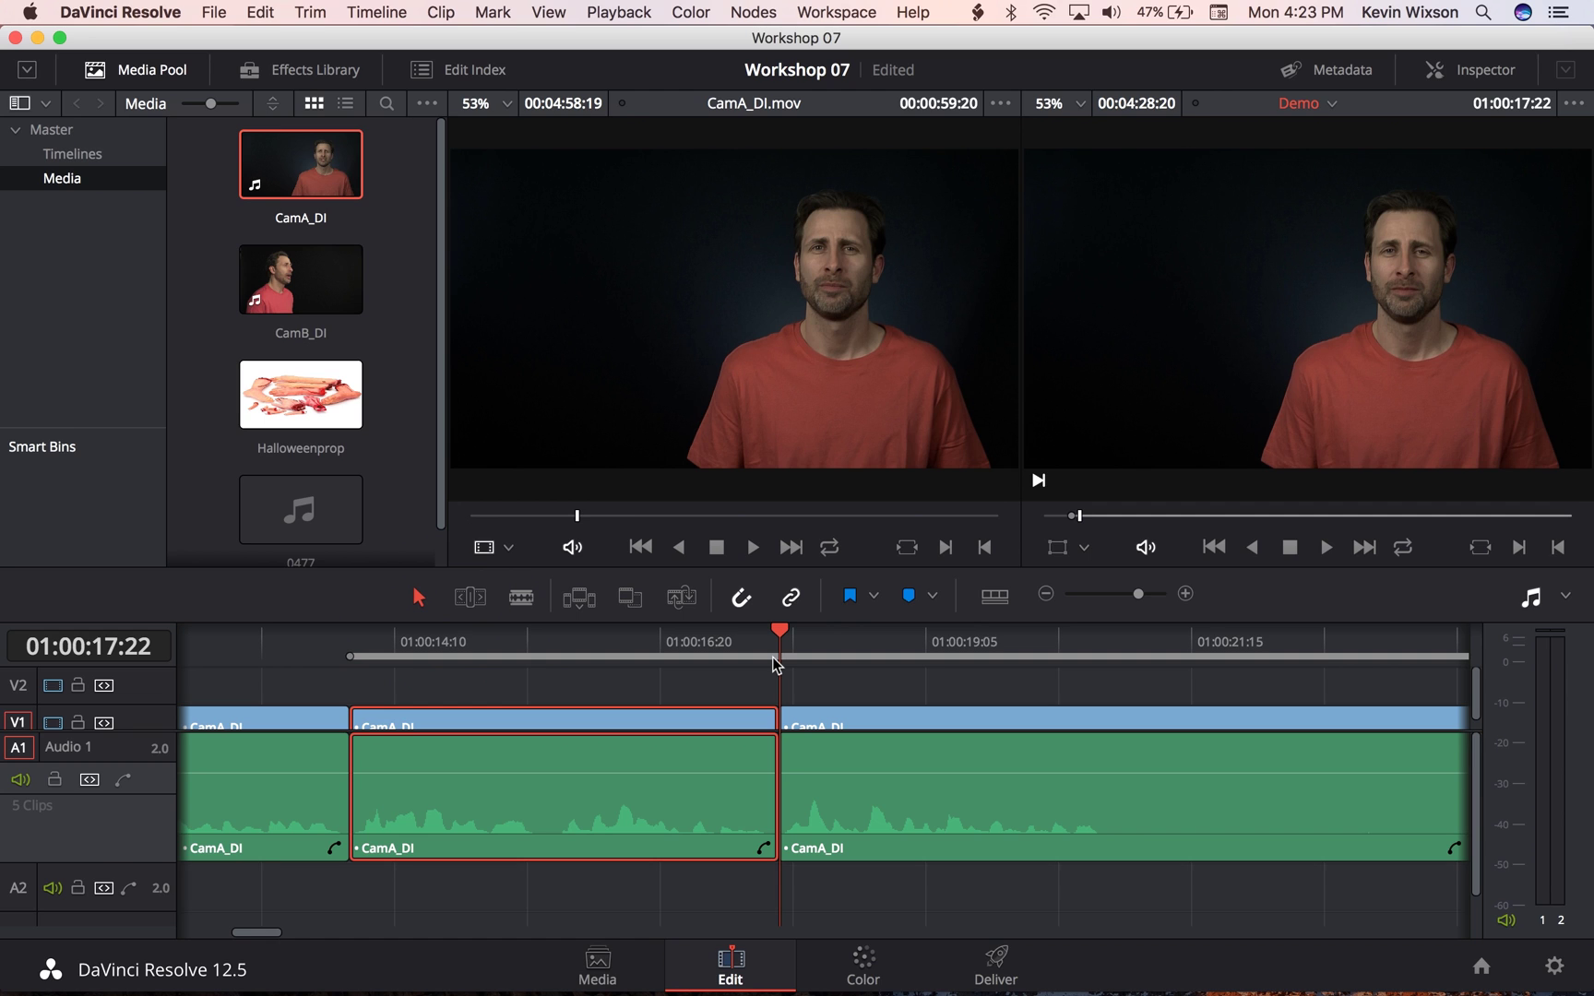
key(o)
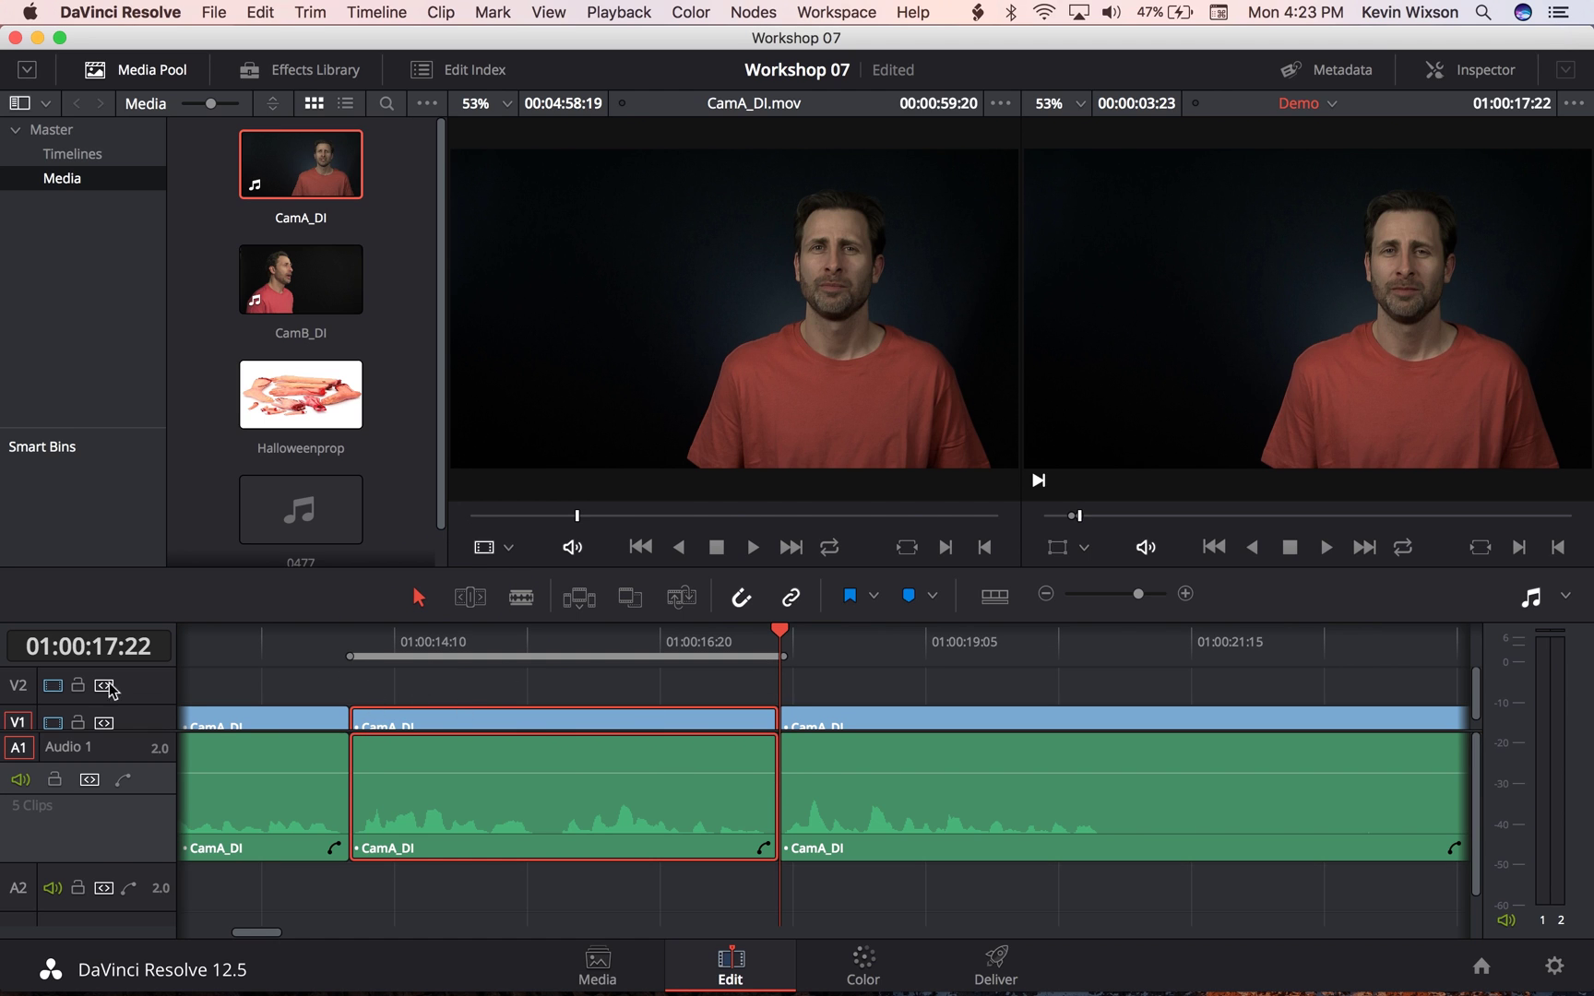
Patch the source video to track V2 and the source audio to track A2 of the timeline
click(23, 753)
click(20, 722)
click(18, 685)
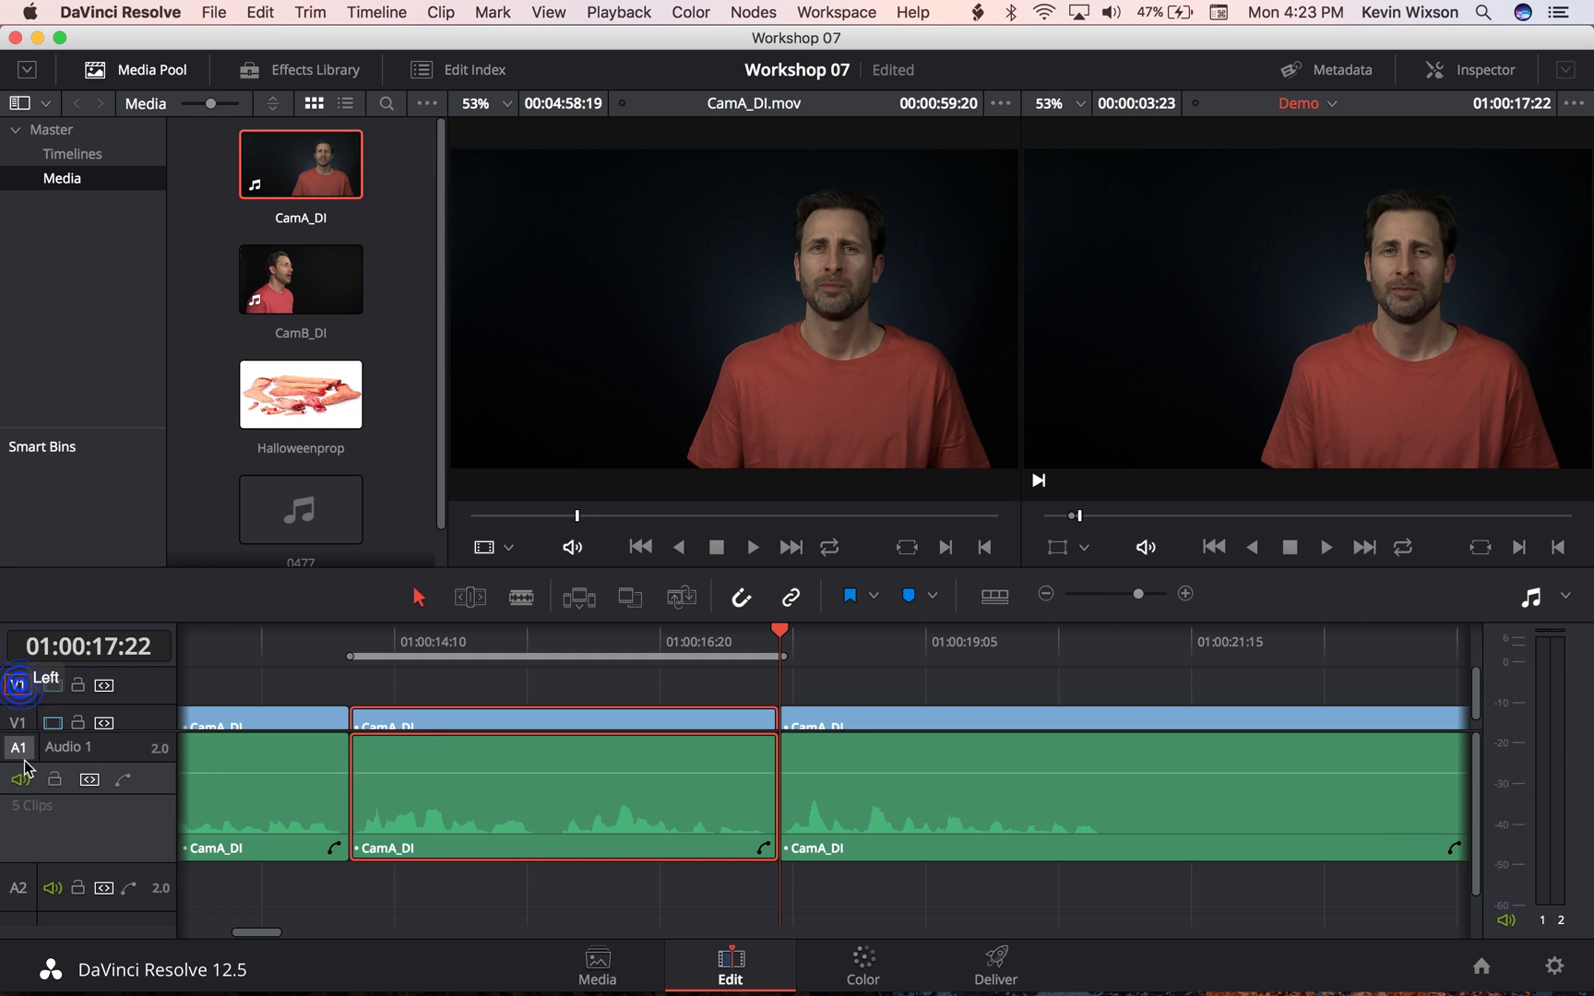
scroll(18, 842, down, 2)
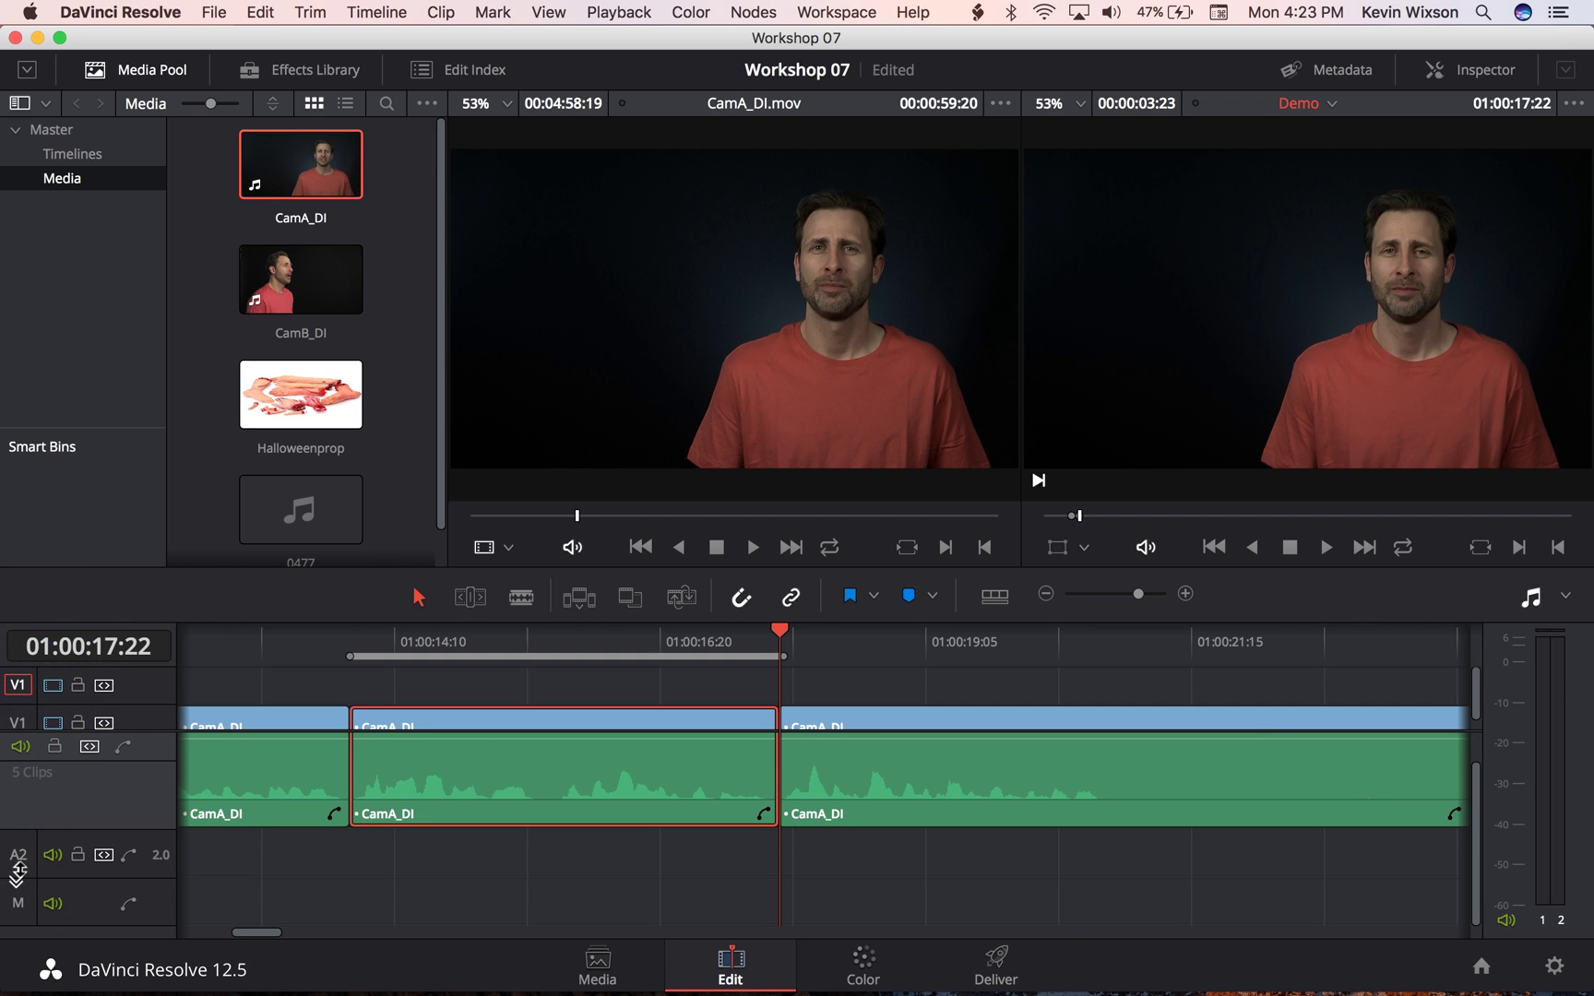
click(18, 854)
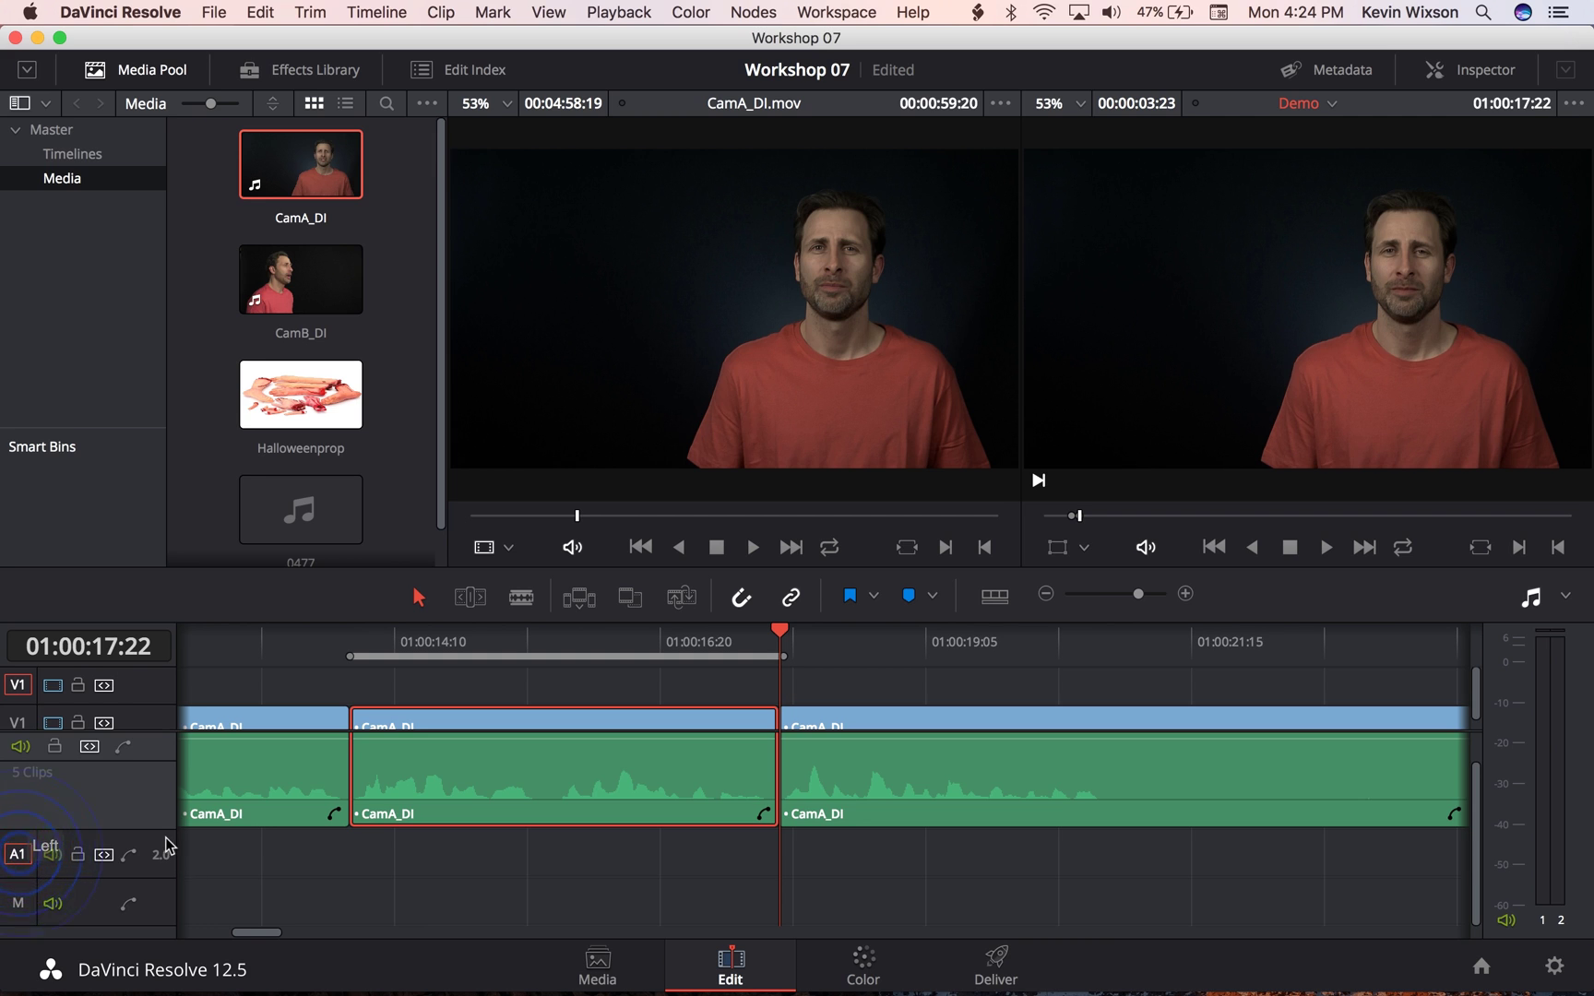
scroll(171, 847, up, 2)
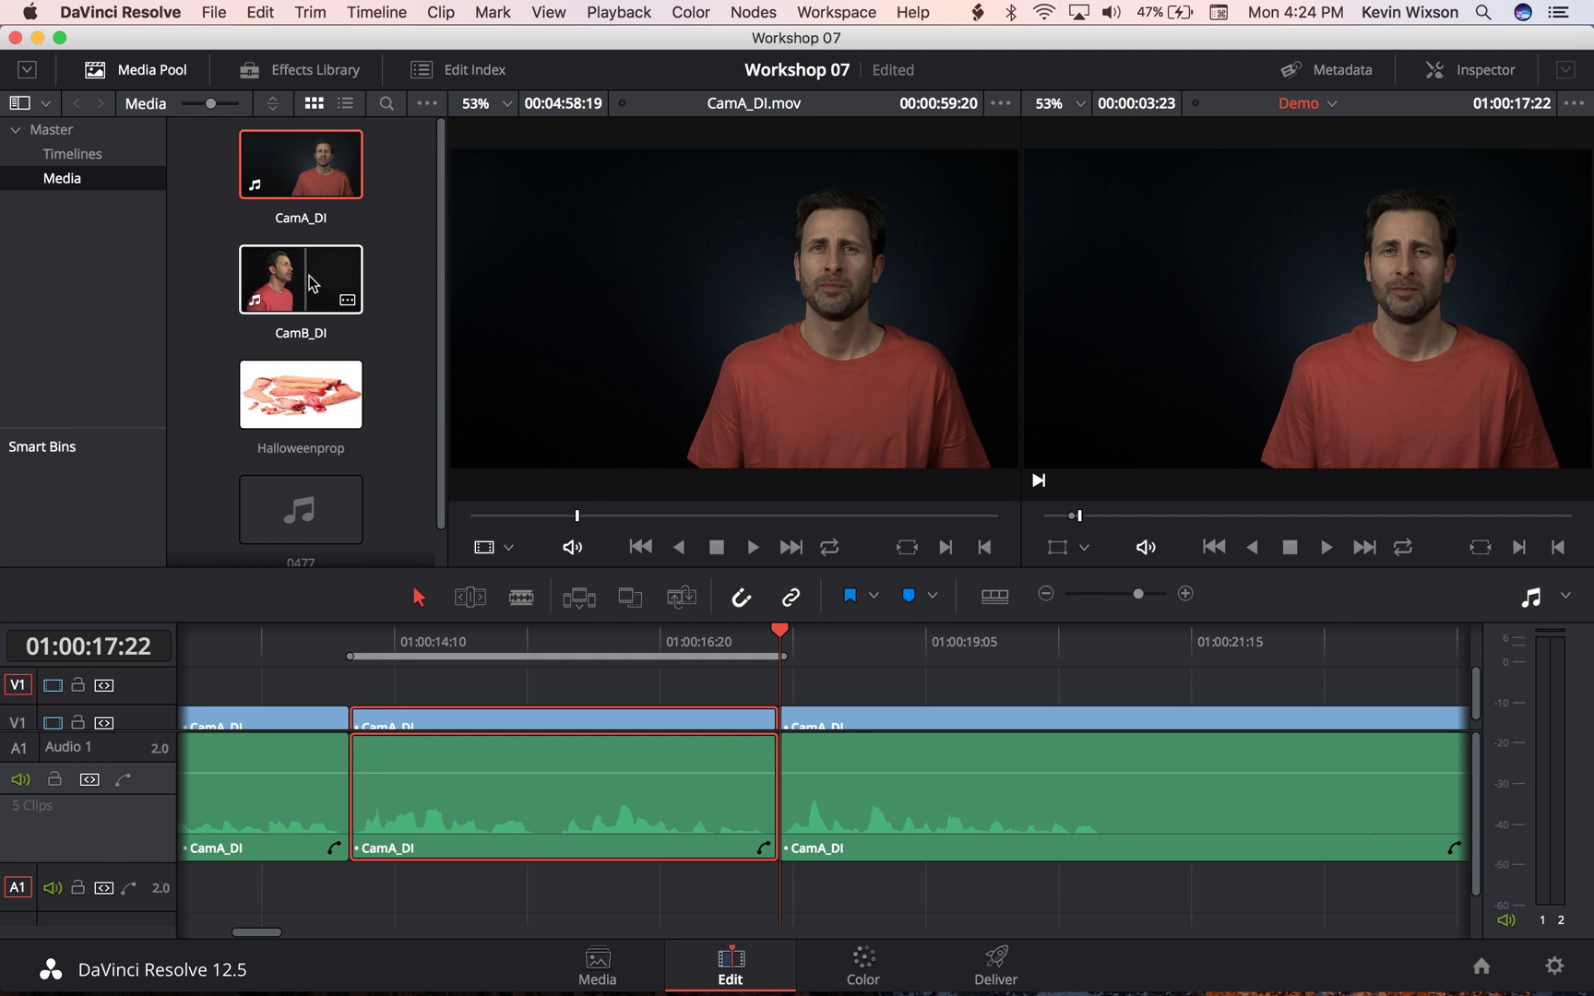
Play the marked timeline section from 01:00:14:00 to hear the line spoken in it
drag(405, 646, 366, 643)
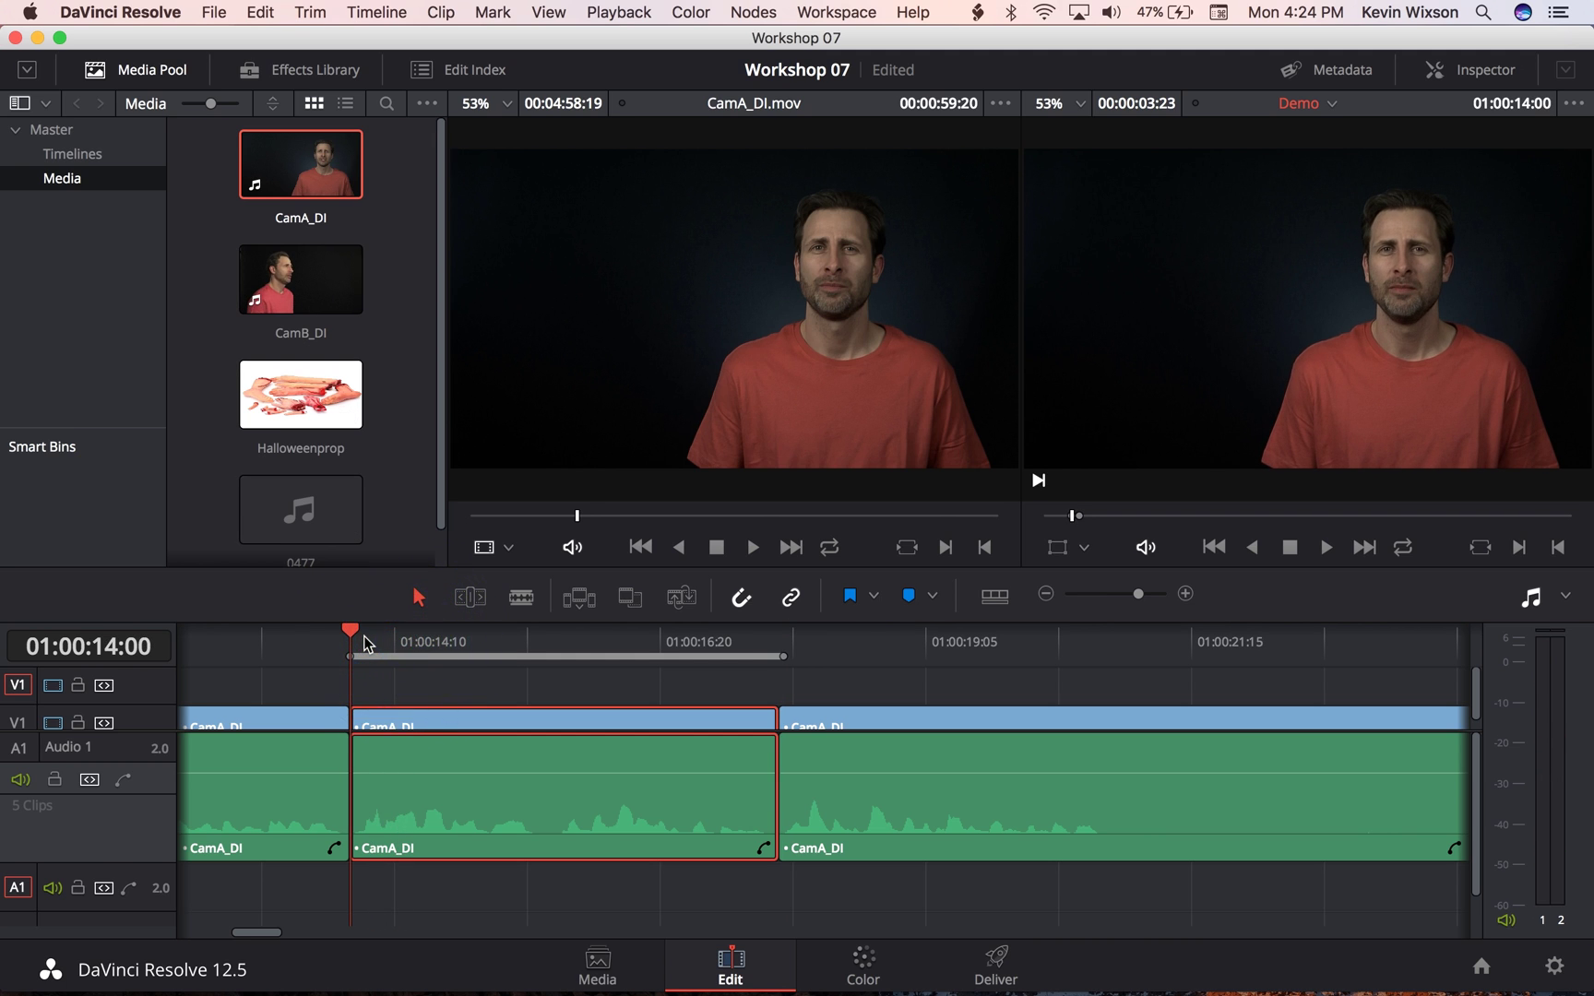
key(space)
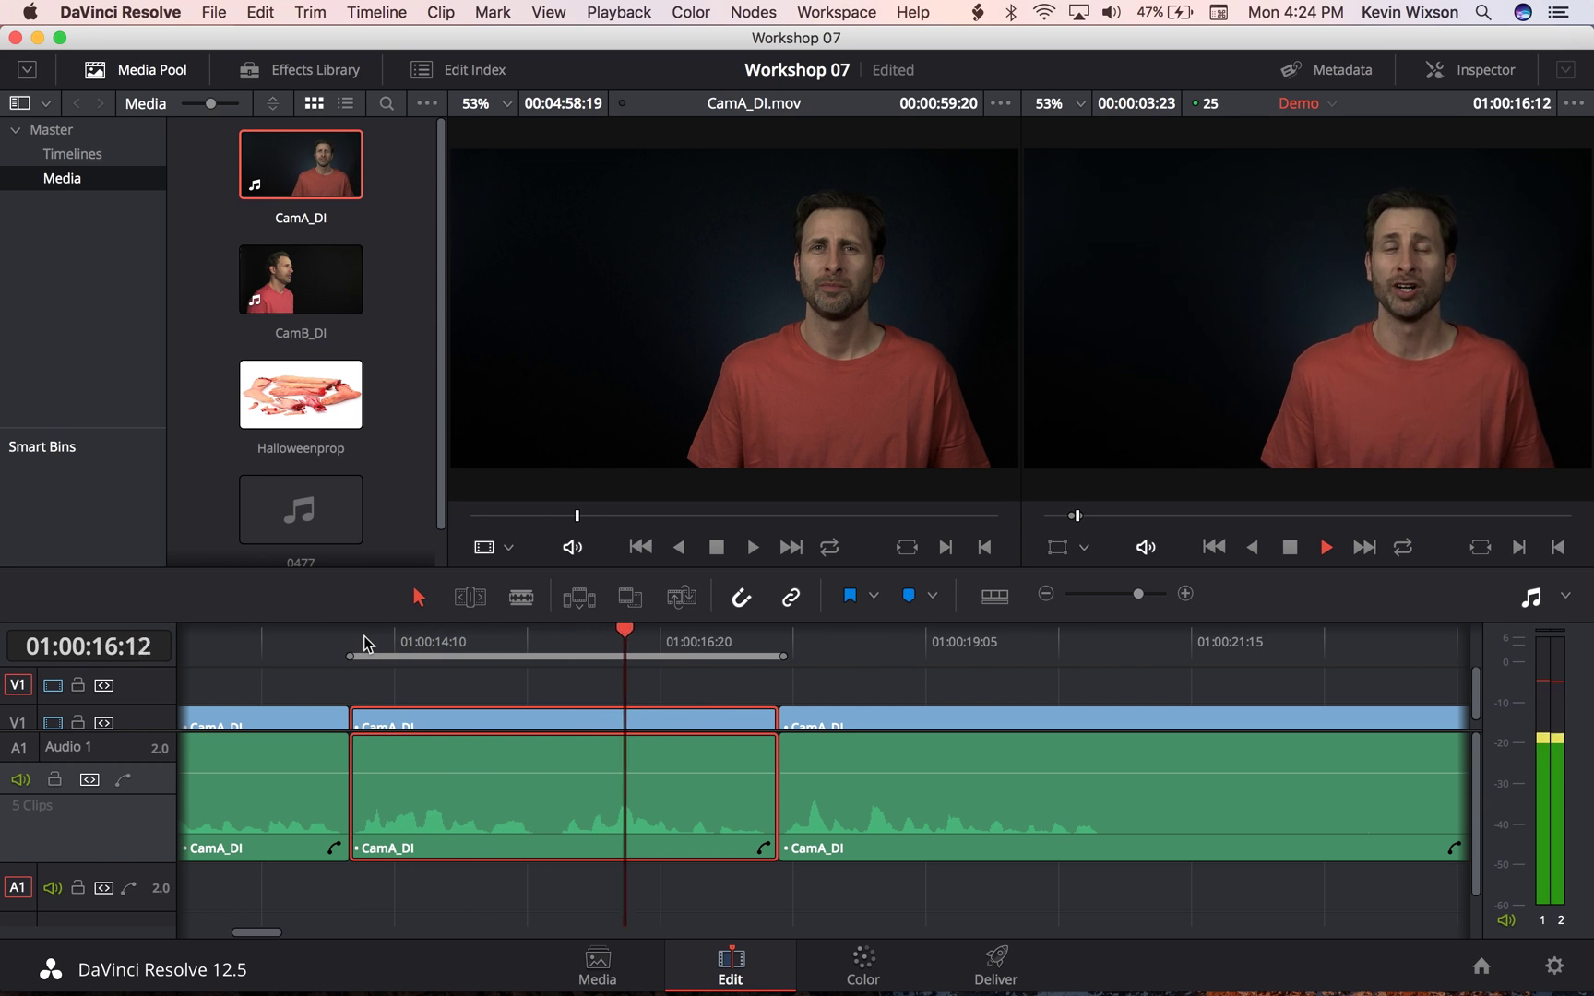
key(space)
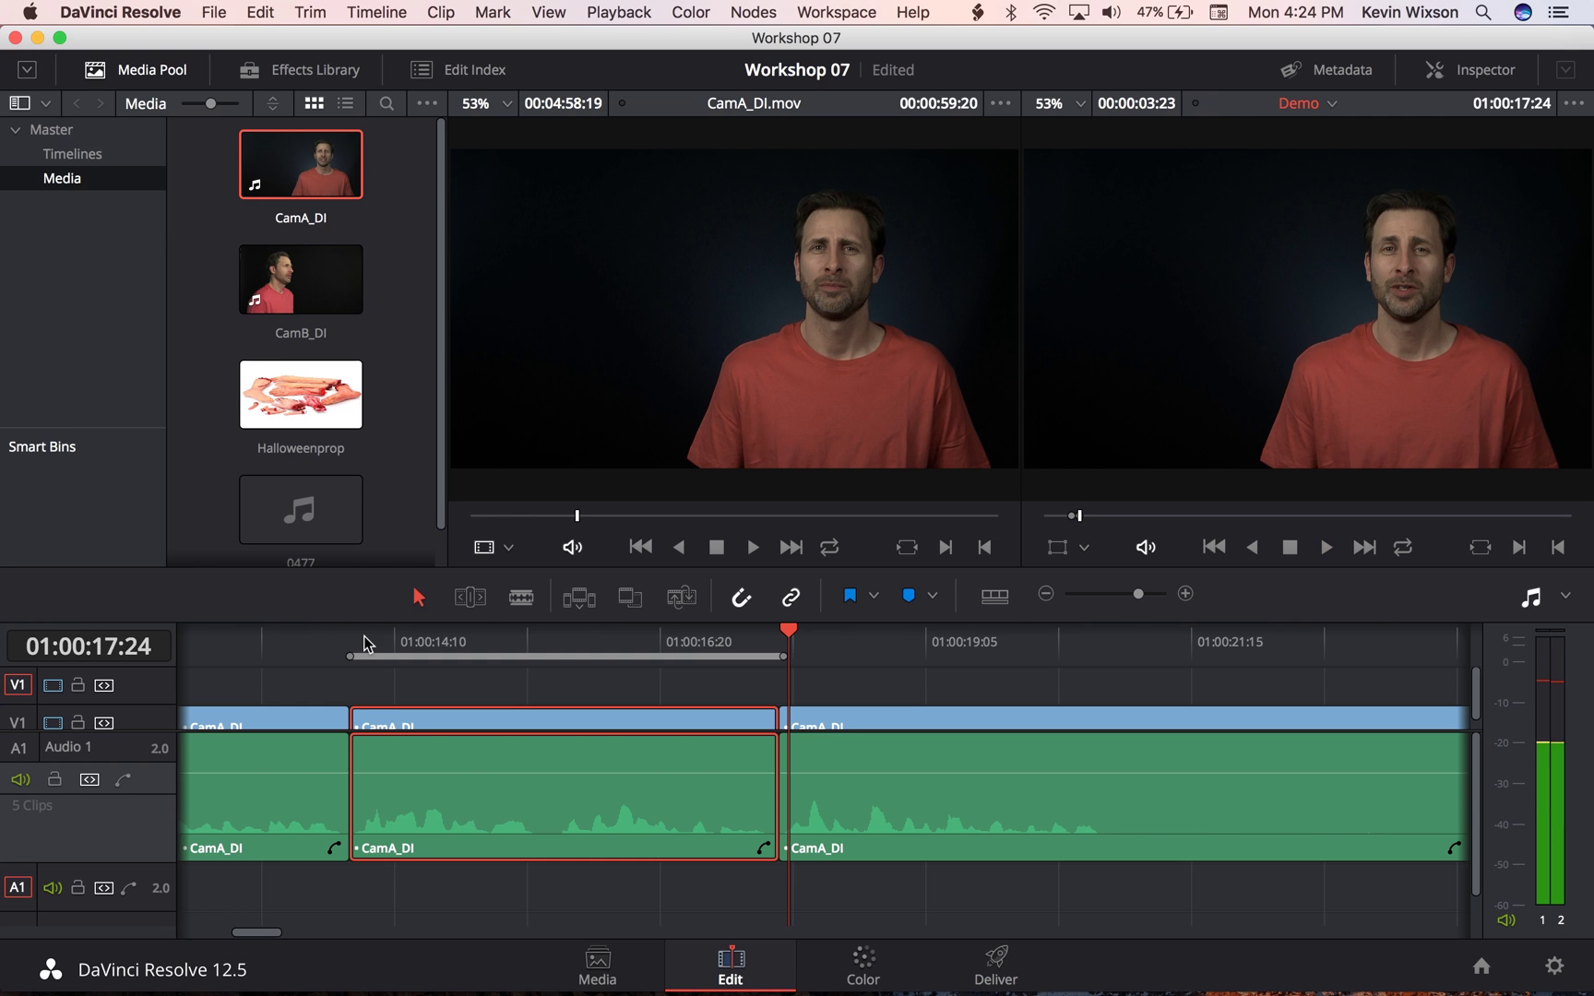
Load the CamB_DI clip in the source viewer and shift its in point slightly earlier
click(300, 284)
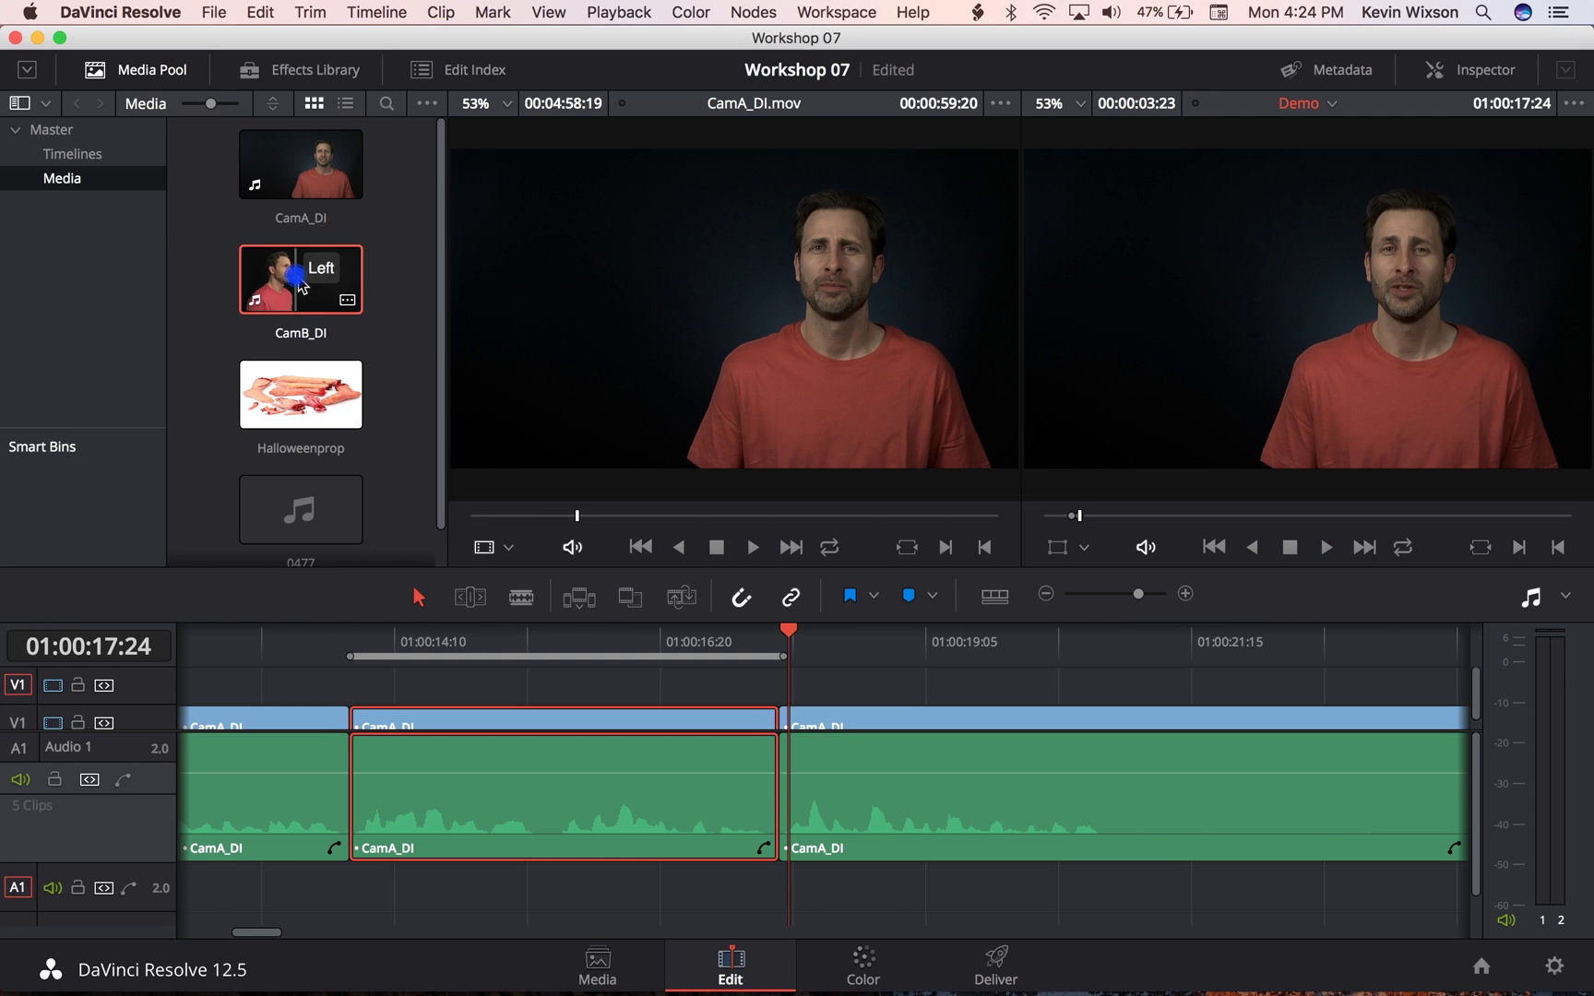
double_click(300, 284)
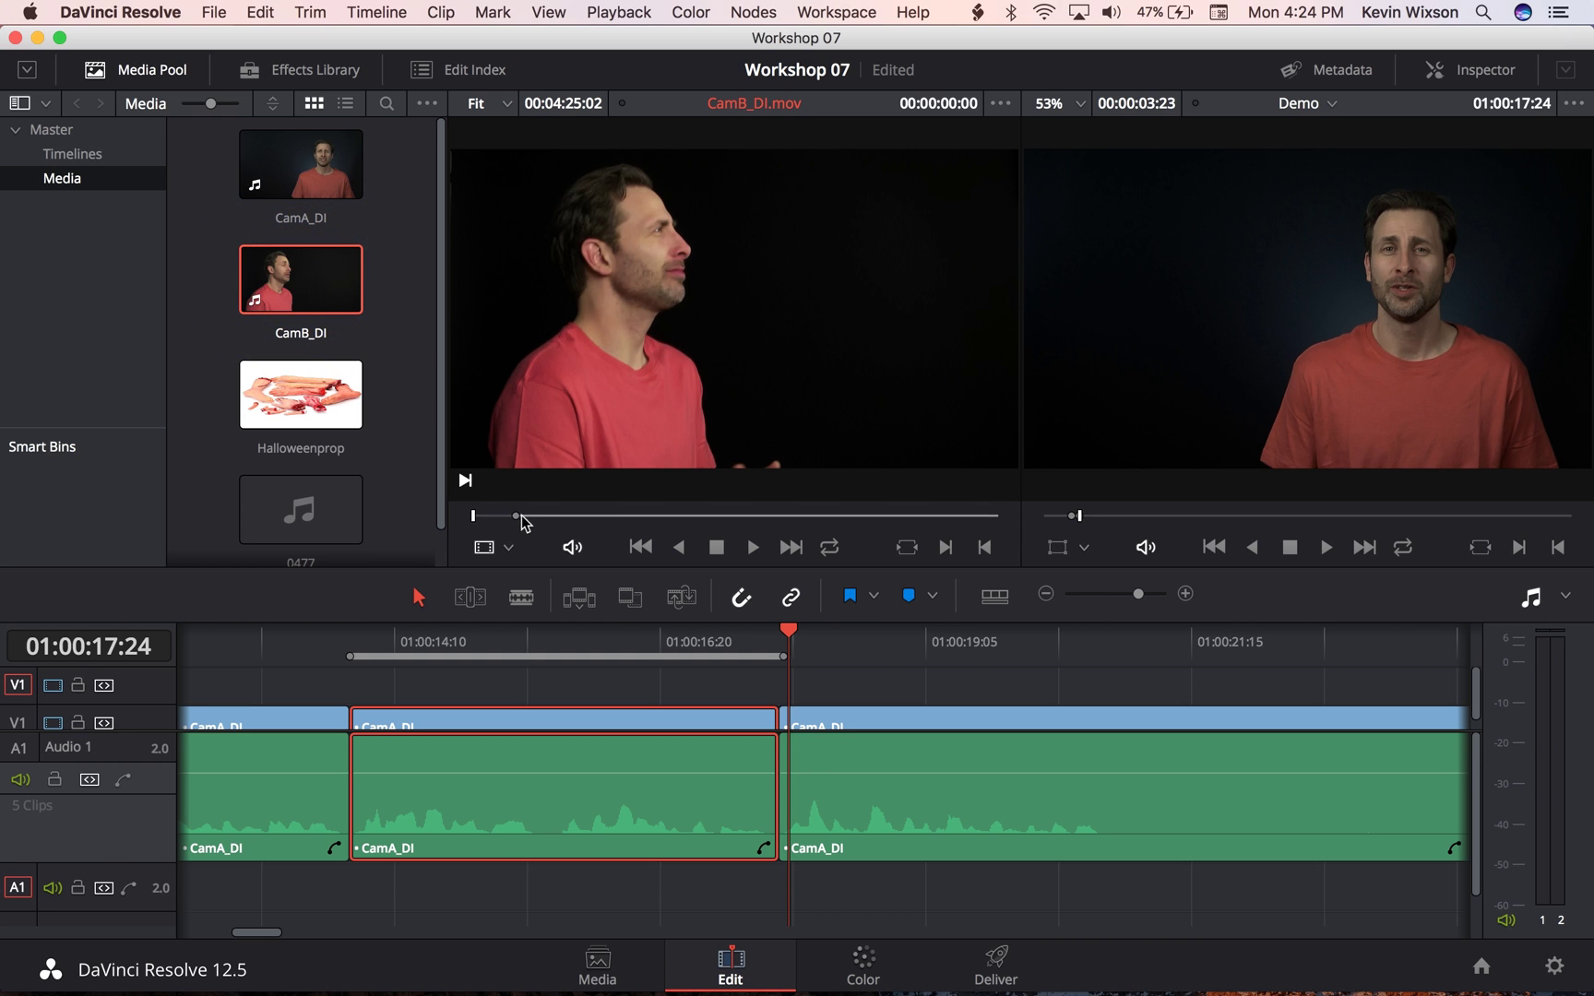
drag(521, 518, 516, 520)
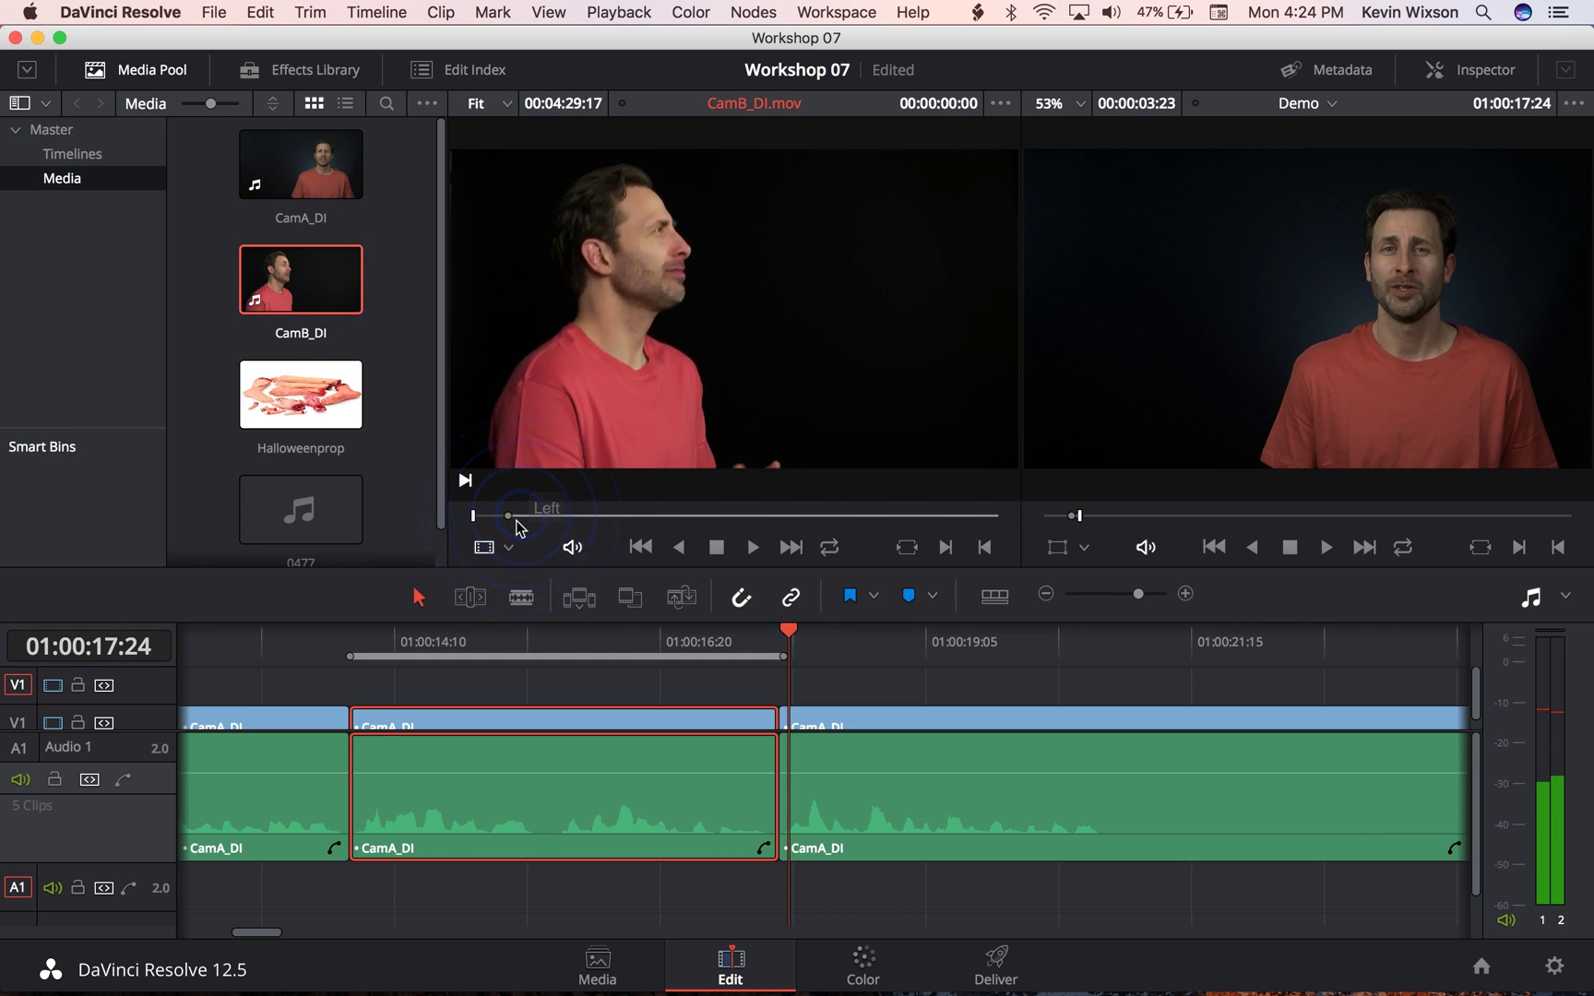
Play CamB_DI at several points within its first minute to locate the line spoken in the marked timeline section
key(space)
key(space)
click(572, 515)
key(space)
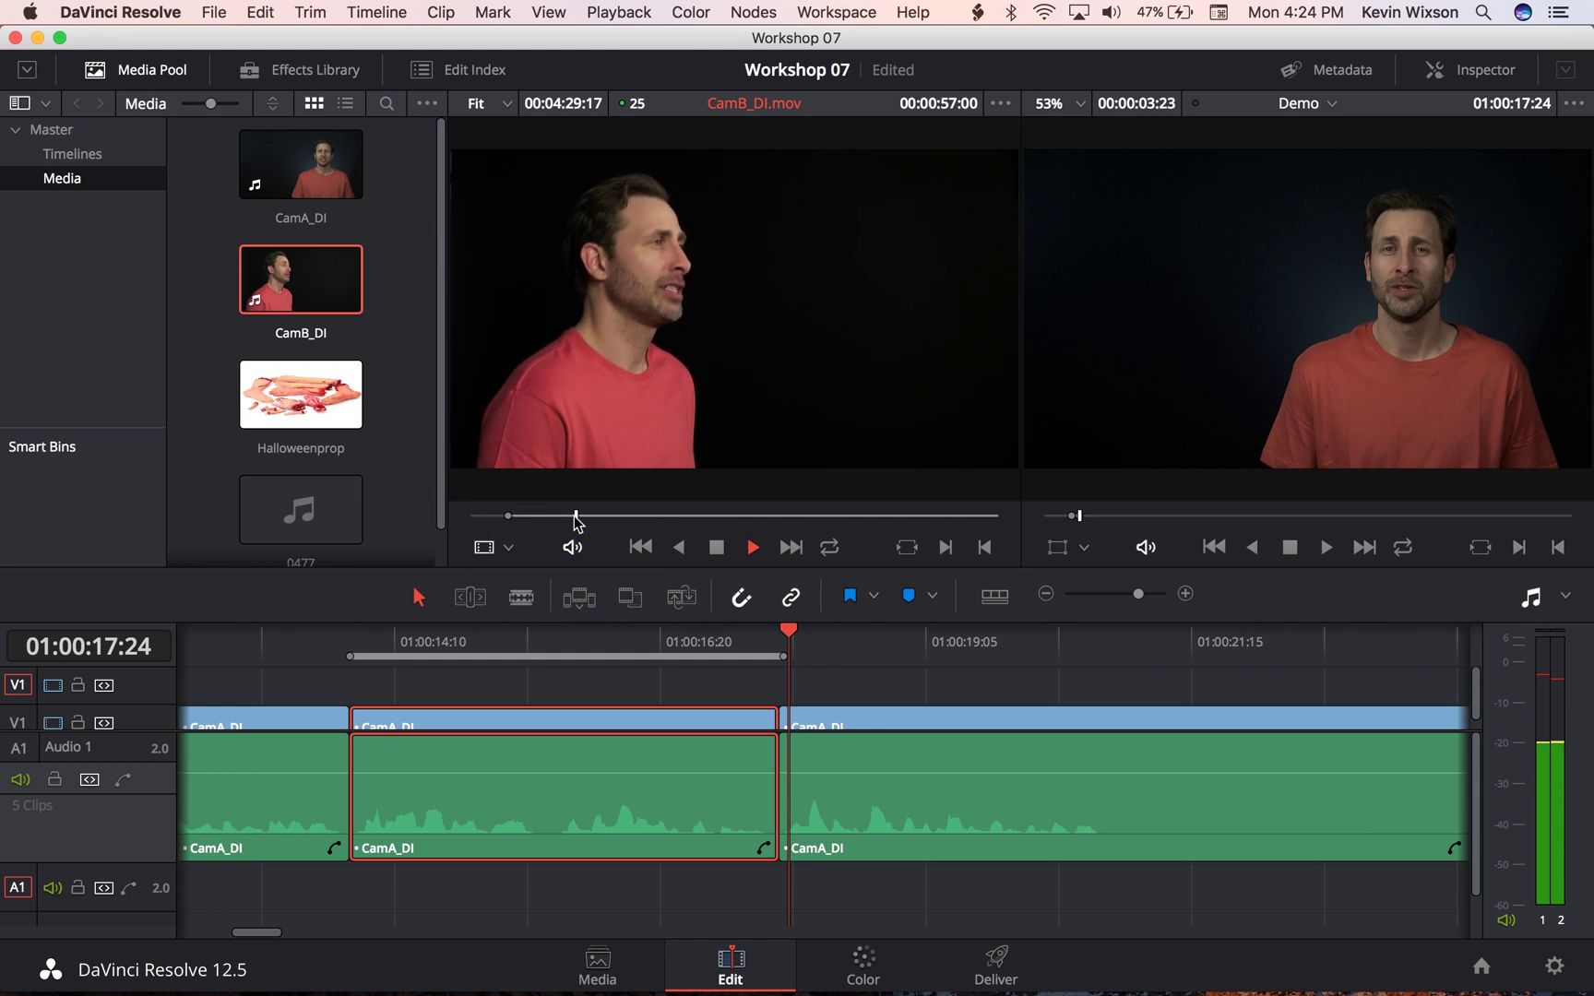
click(535, 517)
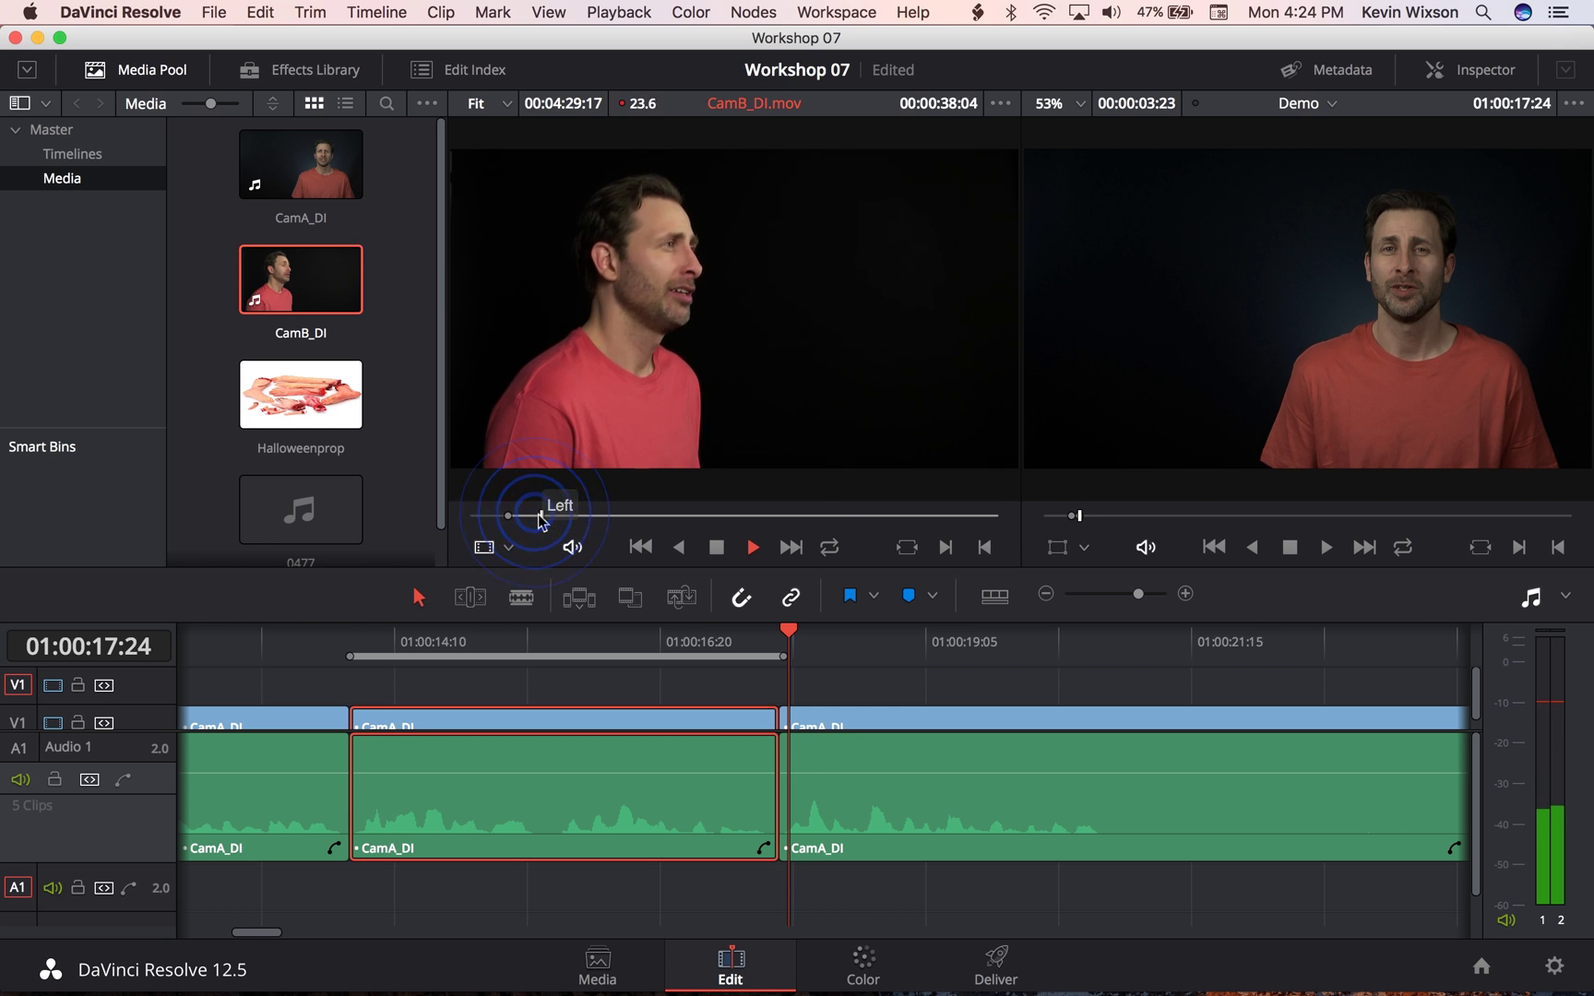
click(527, 517)
click(529, 517)
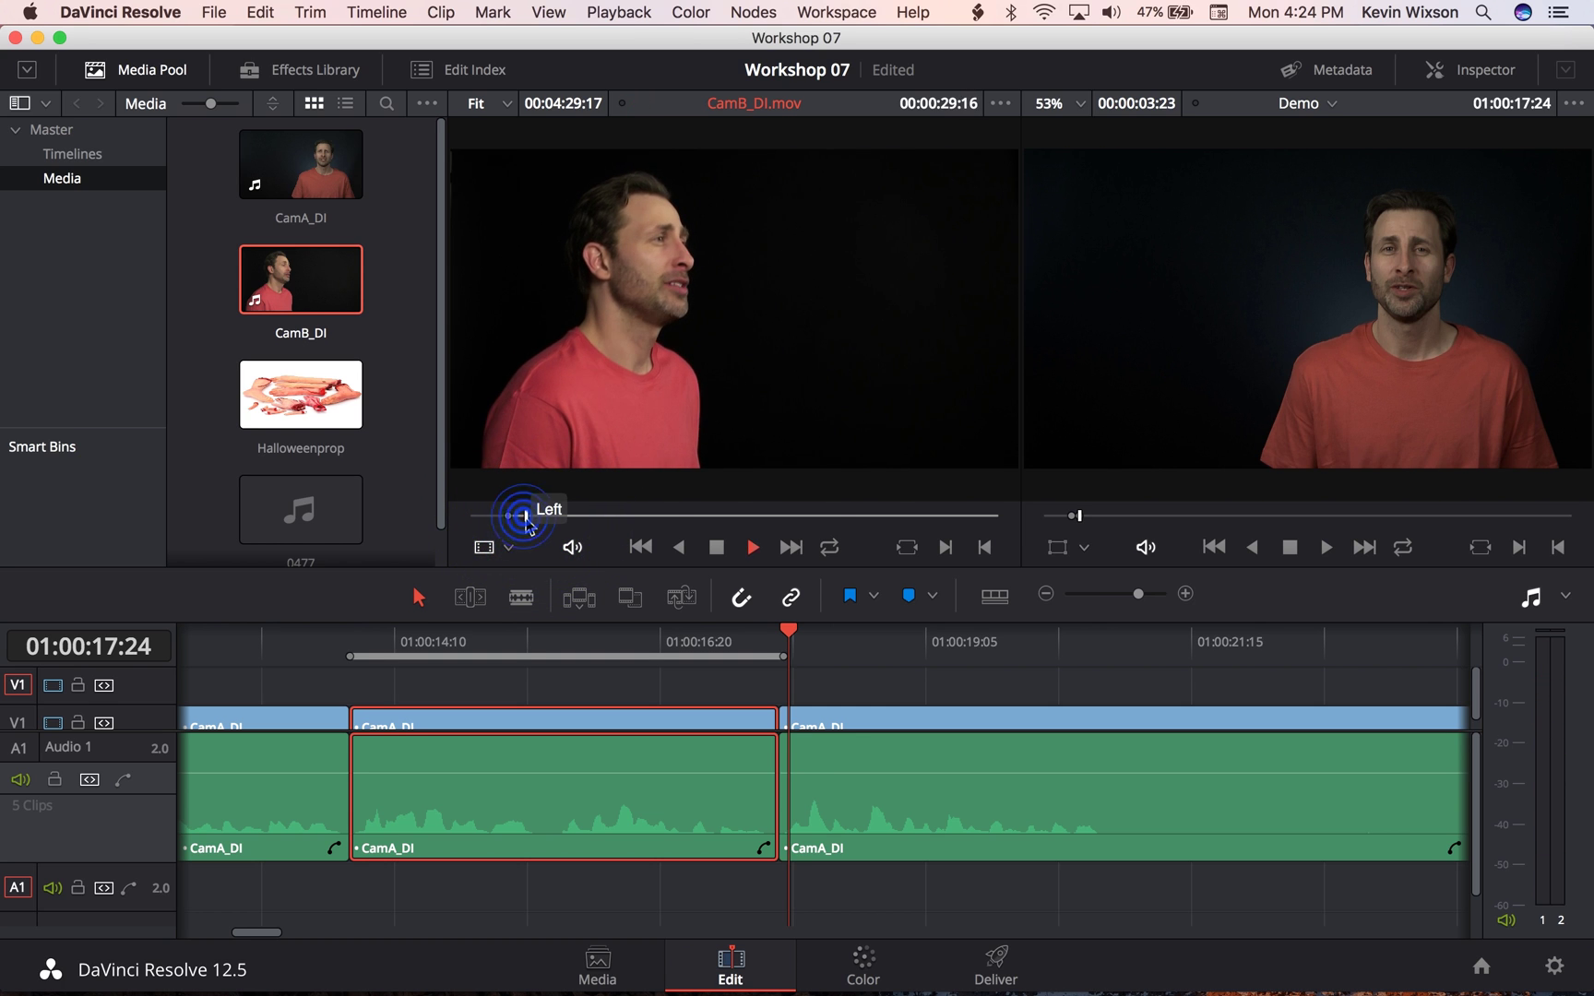
key(space)
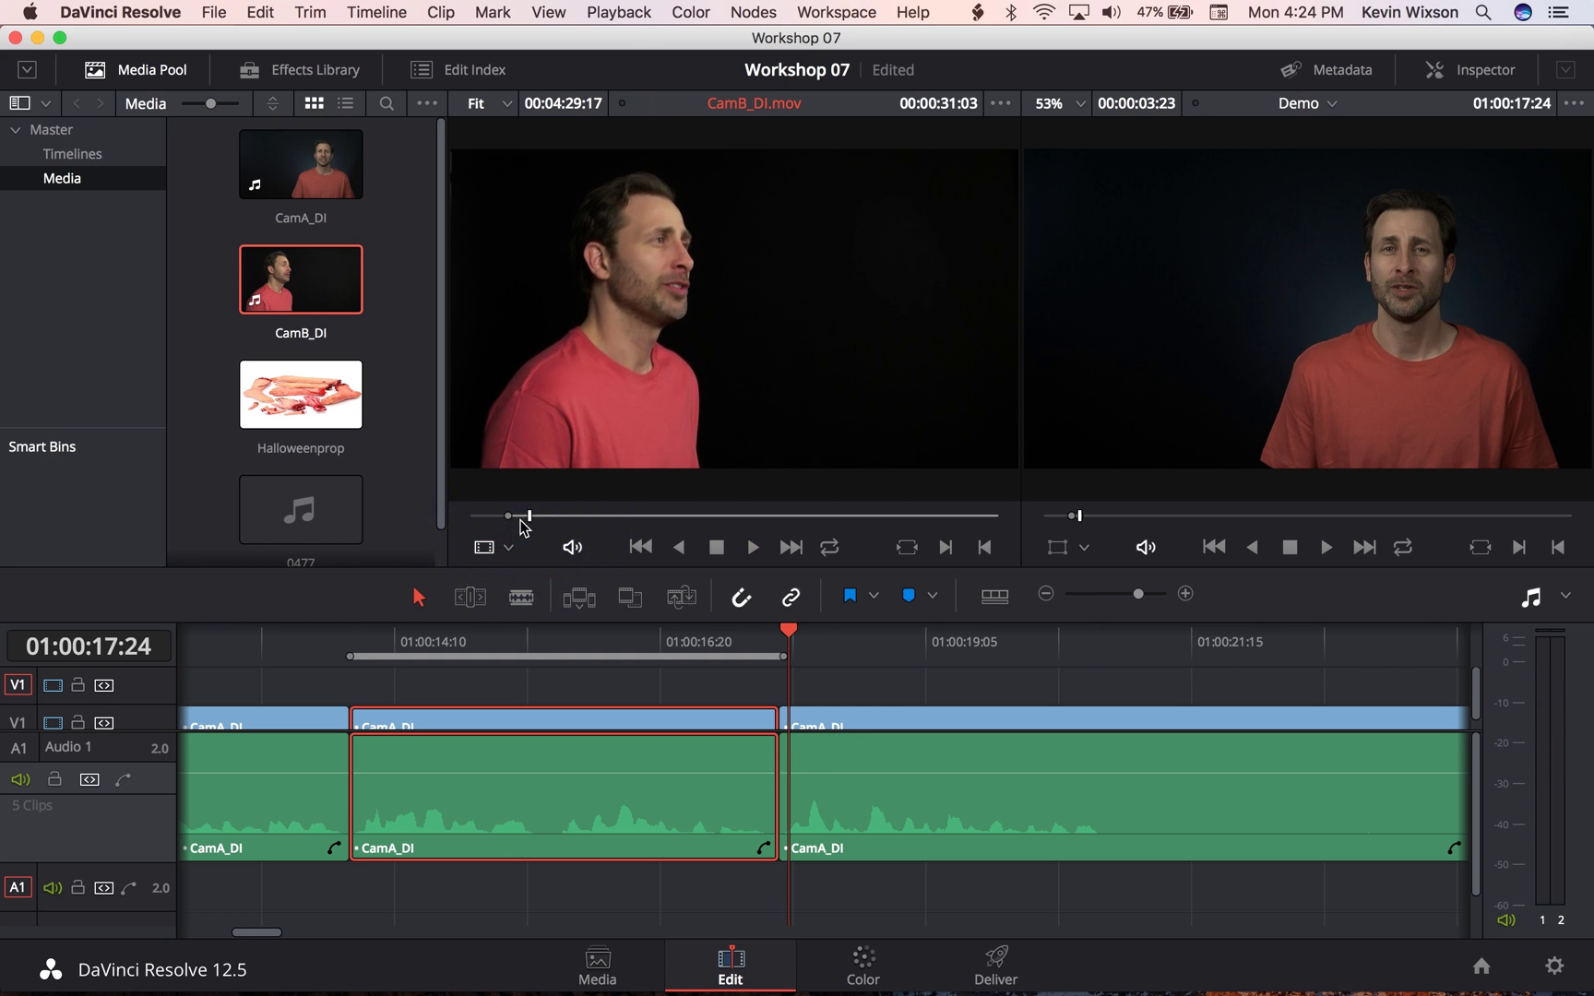
click(519, 517)
key(space)
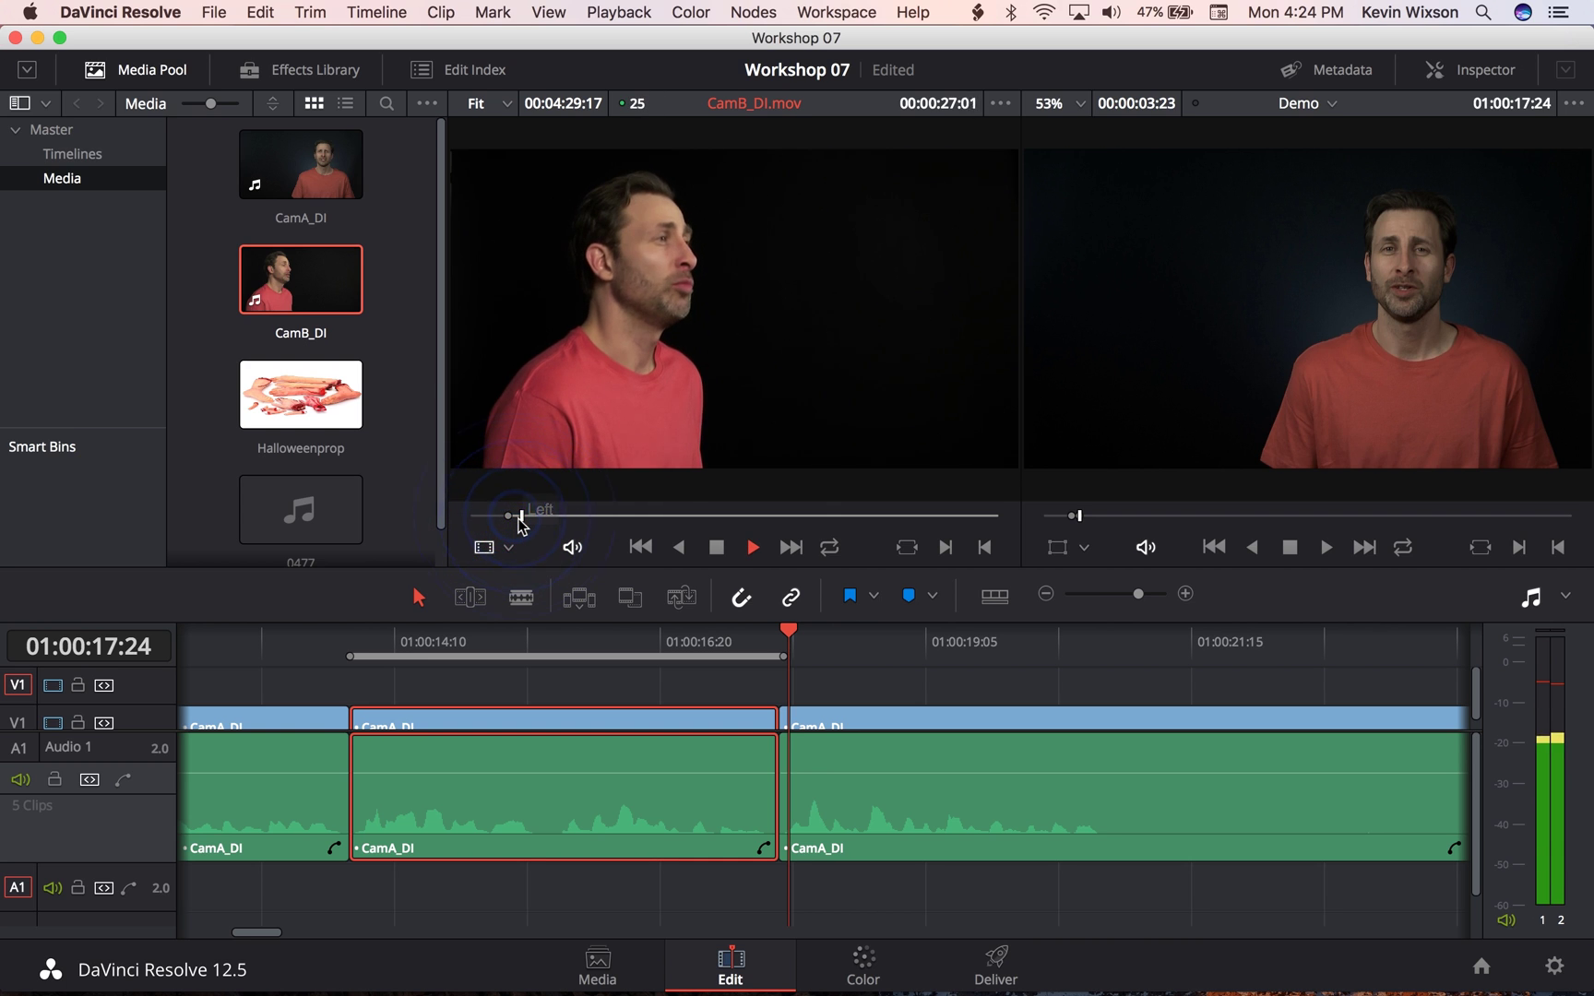
key(space)
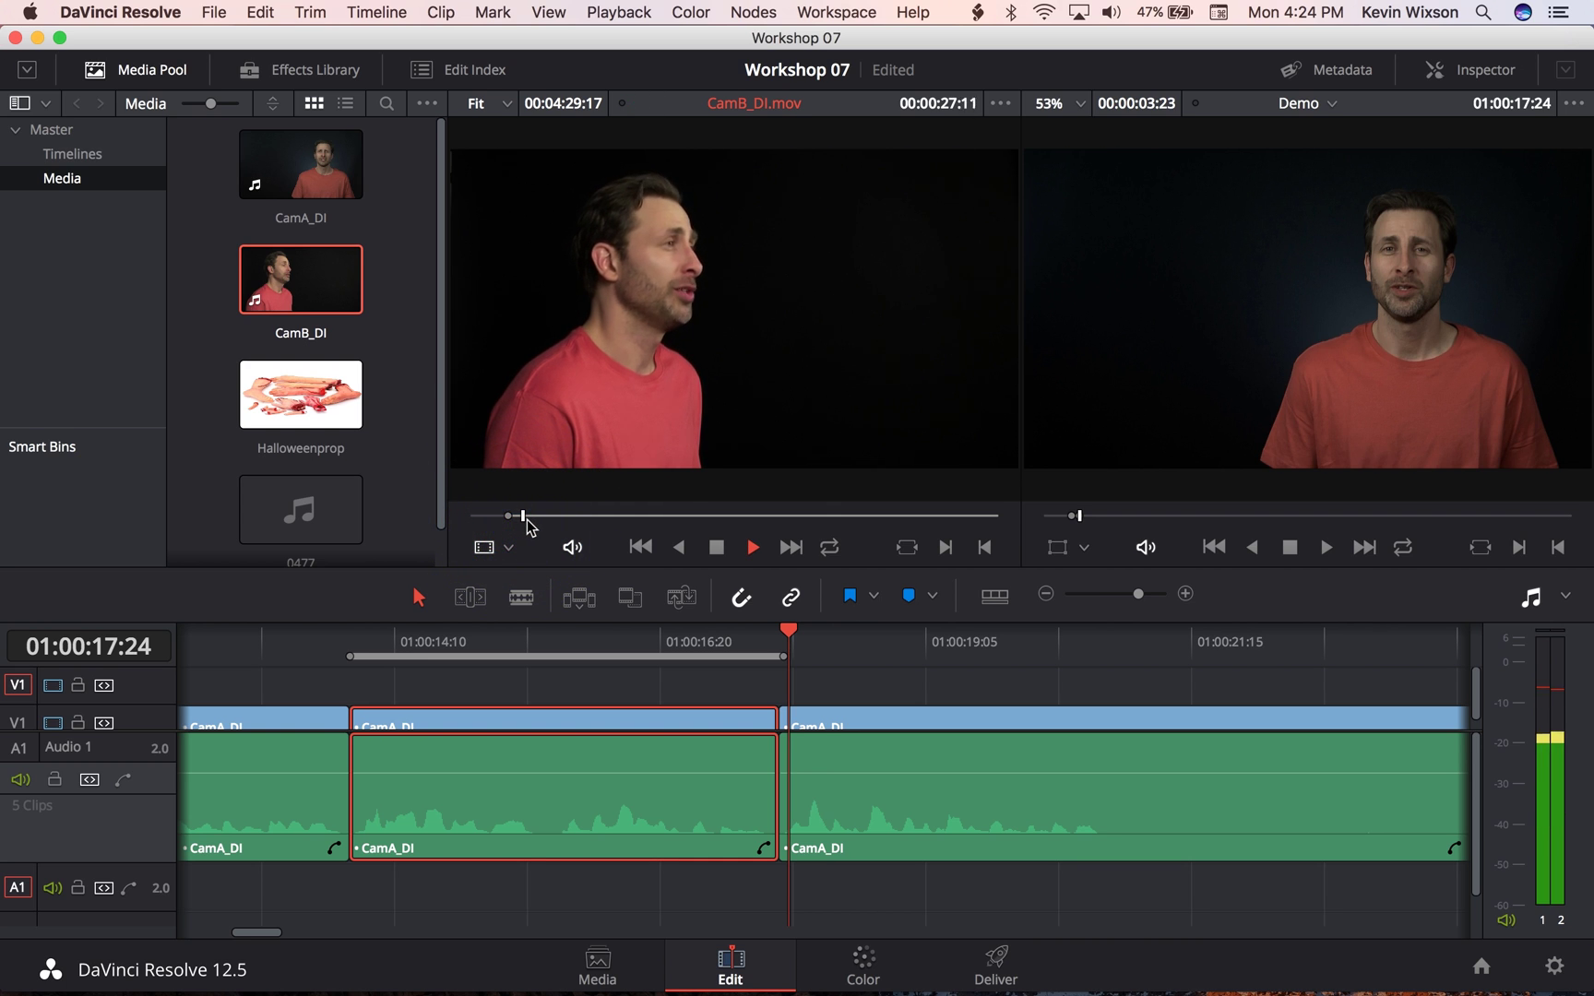
key(space)
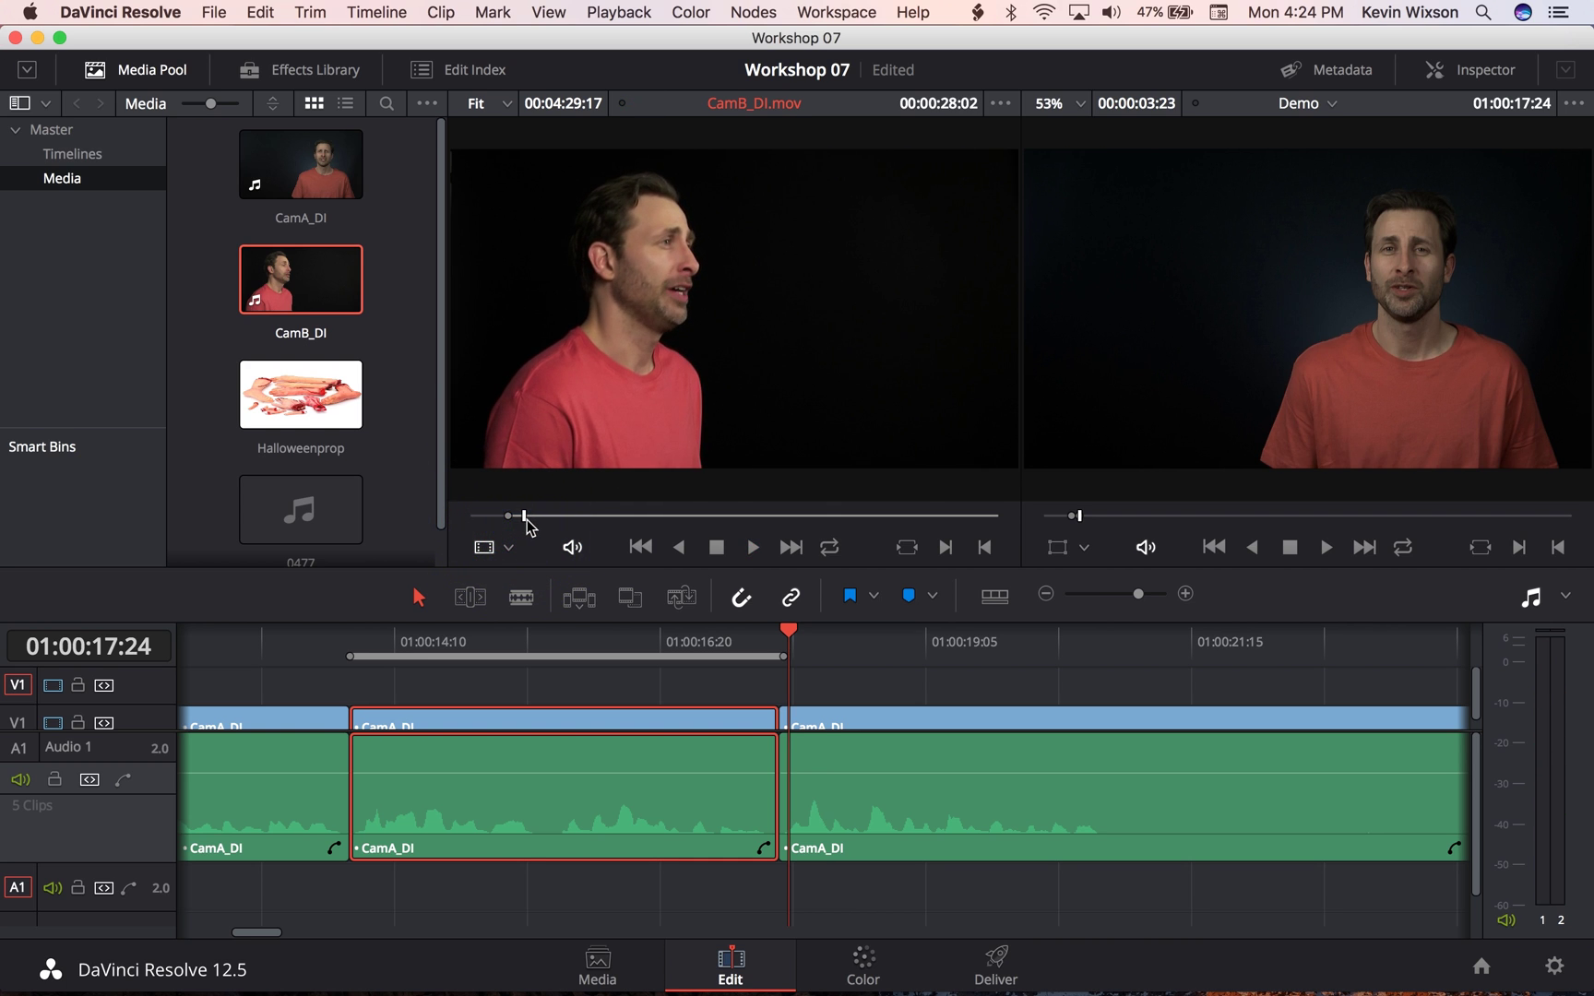
Replay CamB_DI from 00:00:20:02 and set its in point at 00:00:24:17
key(j)
key(j)
key(j)
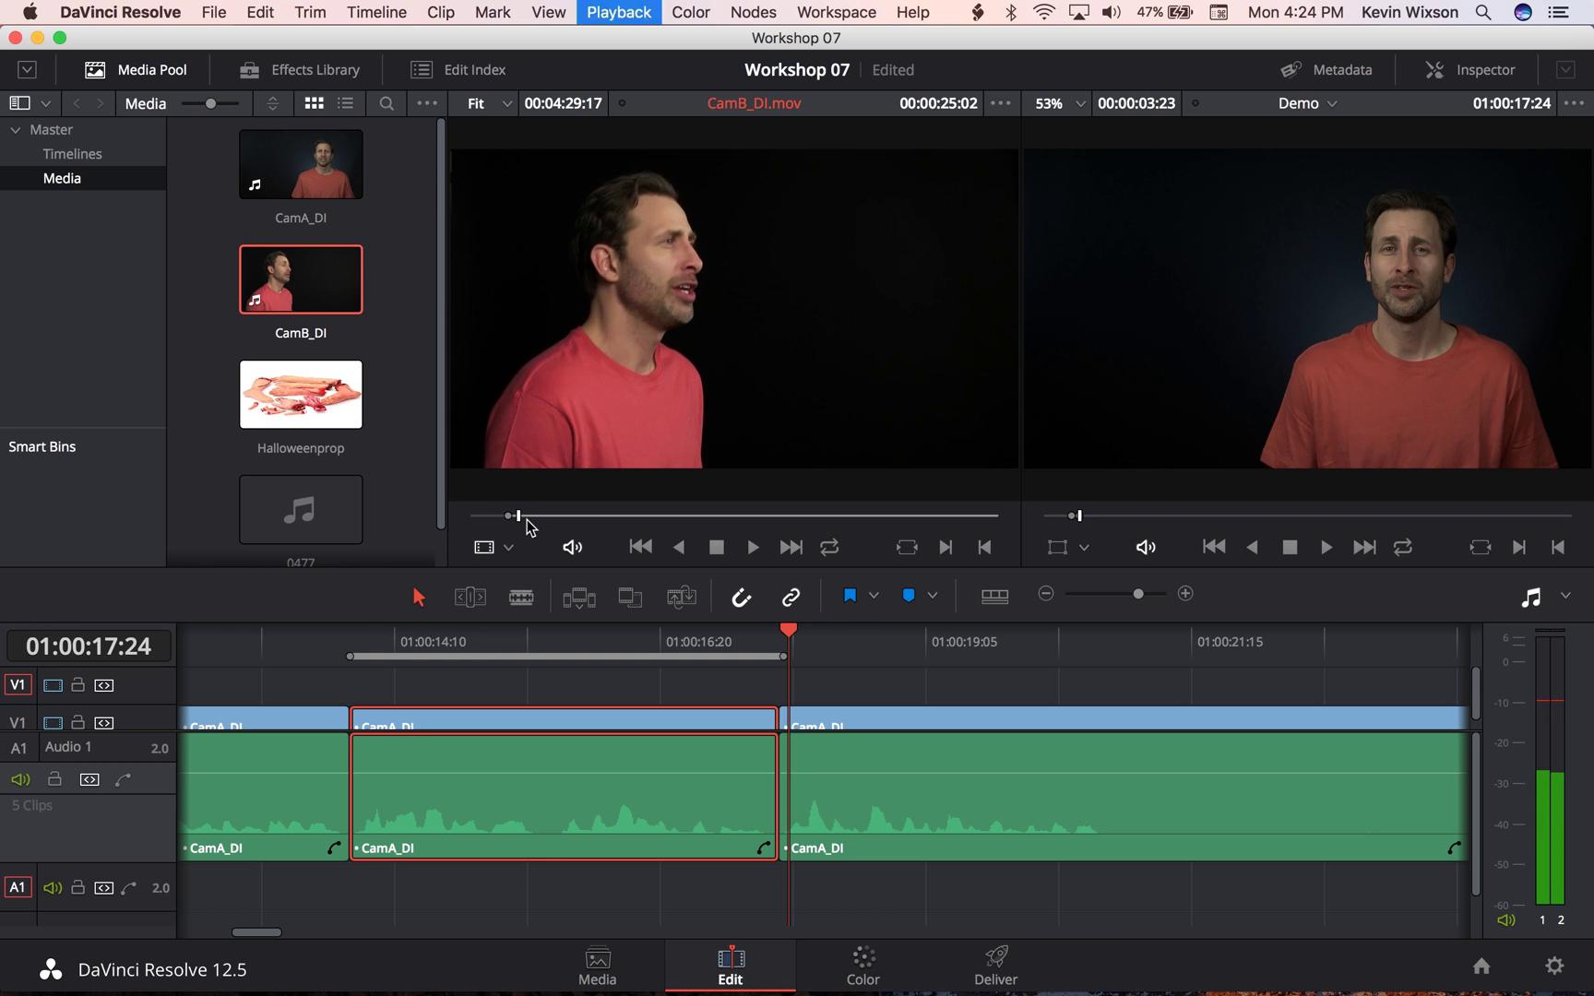
key(shift+Left)
key(shift+Left)
key(shift+Left)
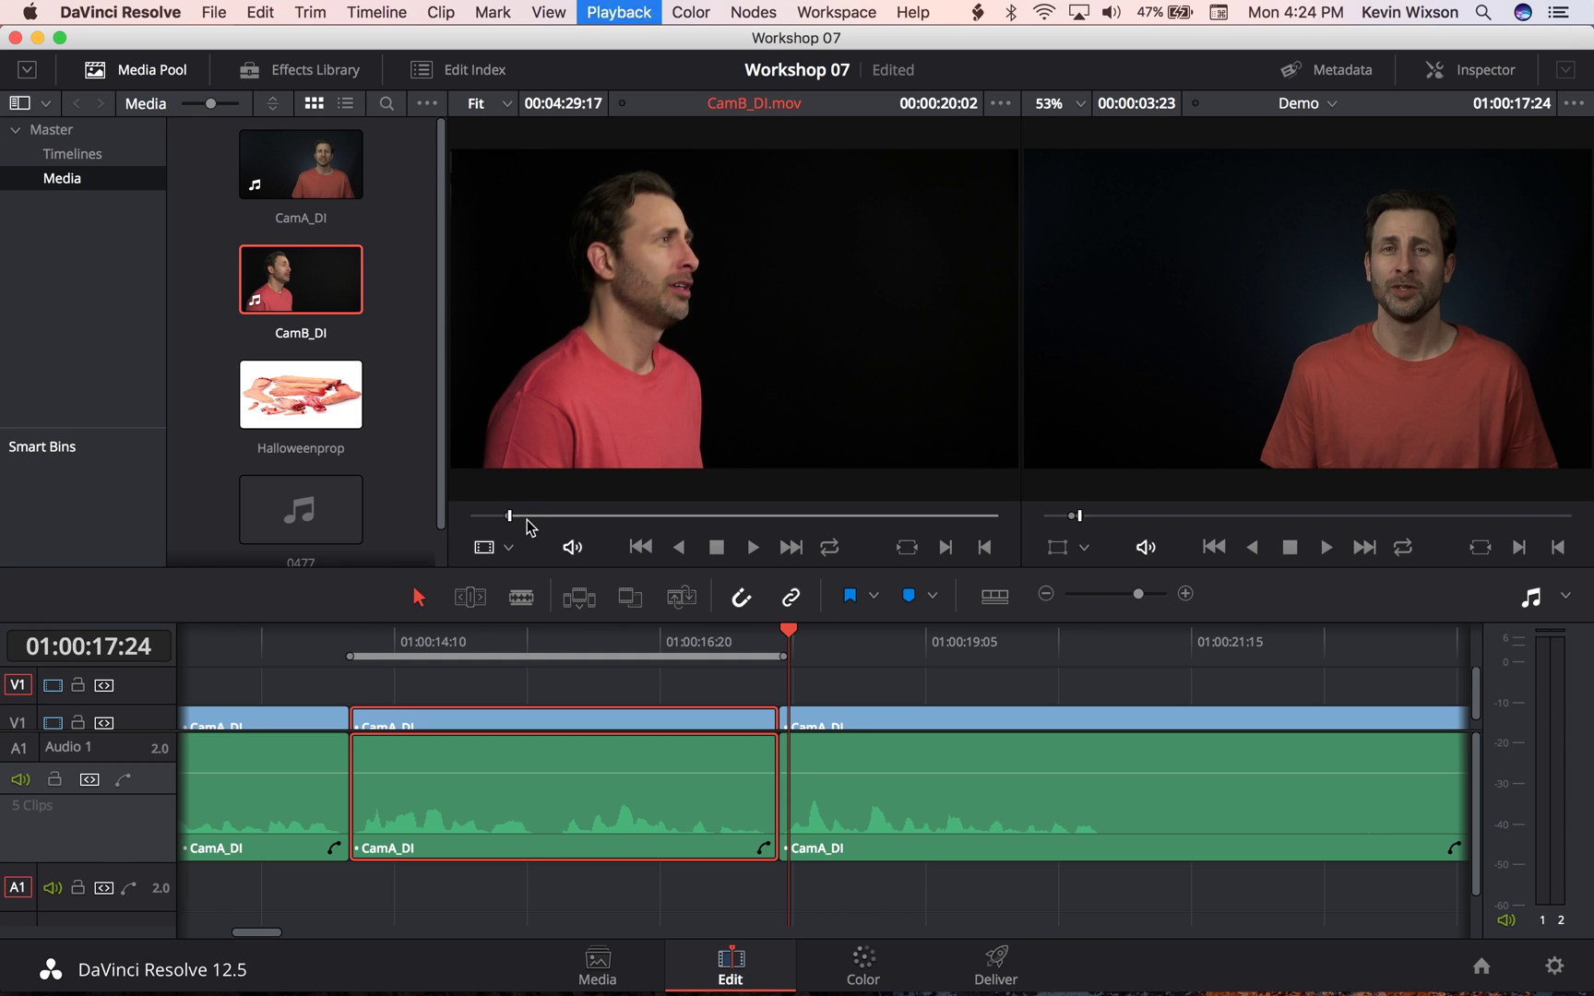
key(space)
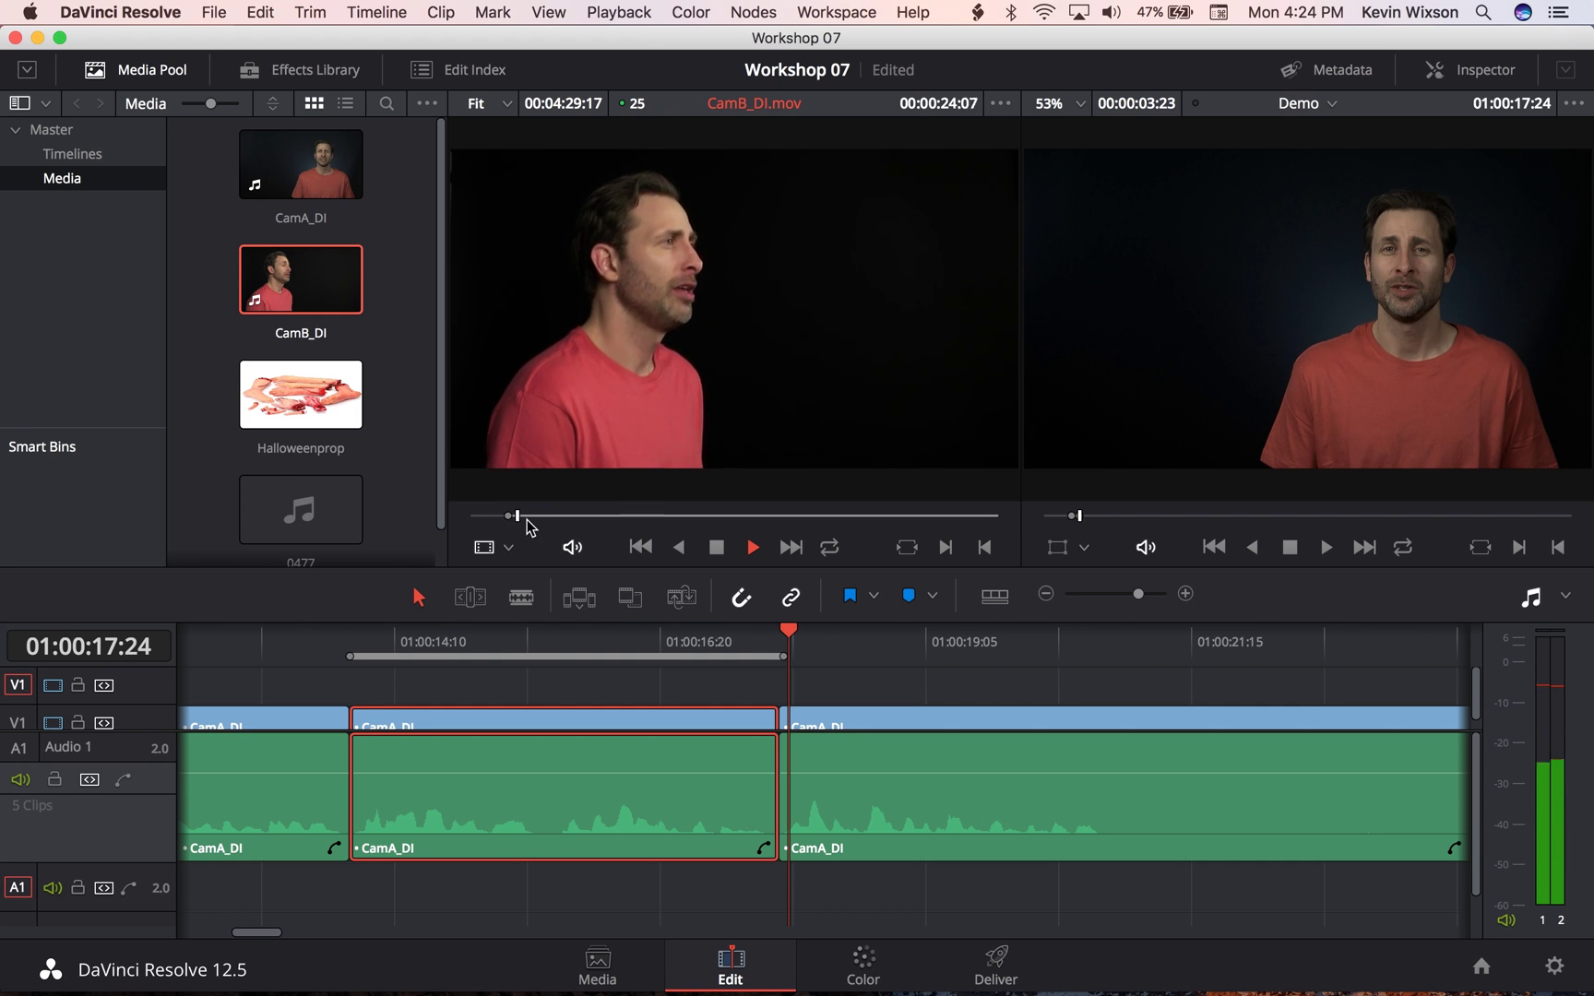
key(space)
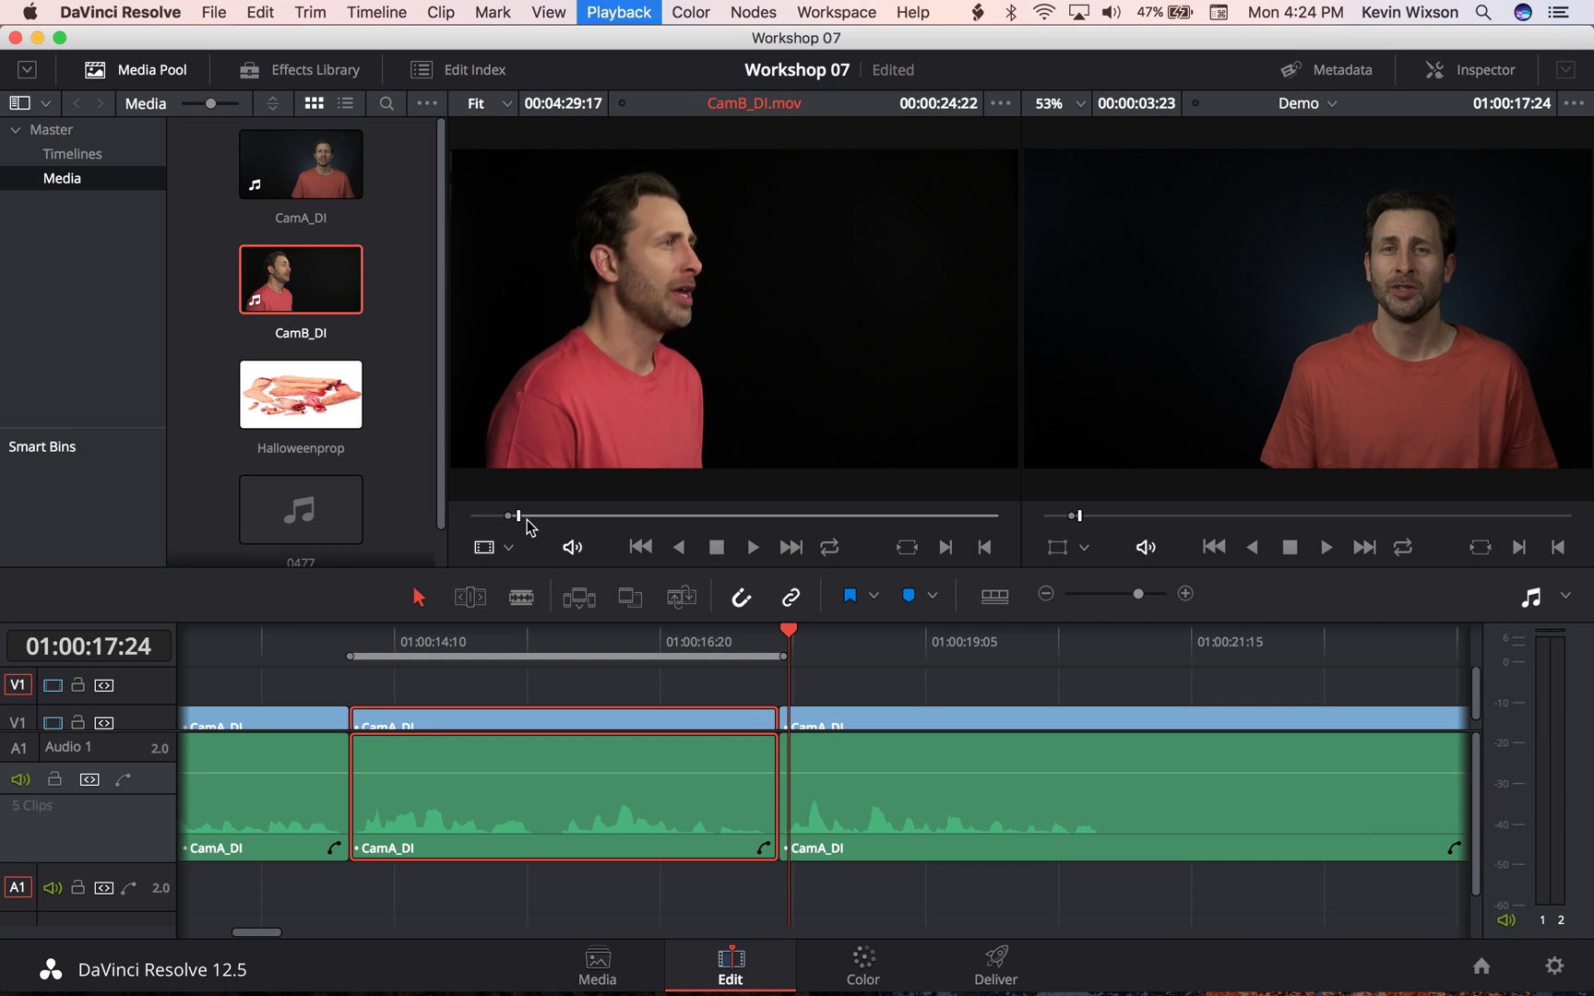
key(Left)
key(Left)
key(Left)
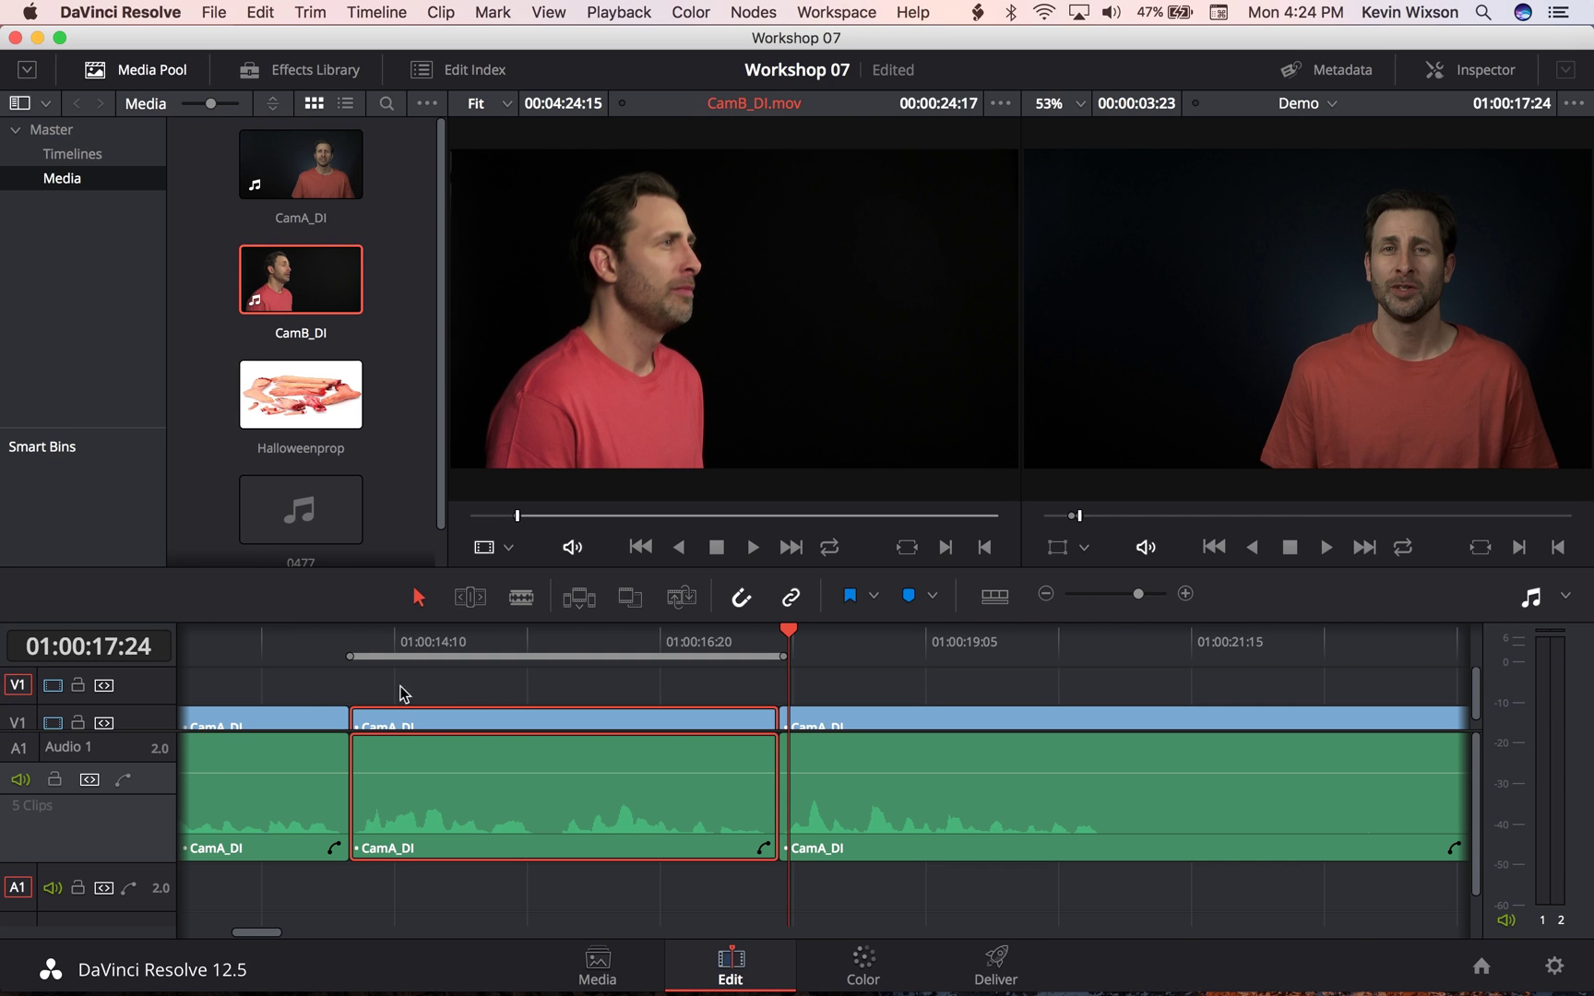
Replay the marked section from 01:00:14:01, check its end, and overwrite CamB_DI into it on the tracks separate from CamA_DI
click(338, 642)
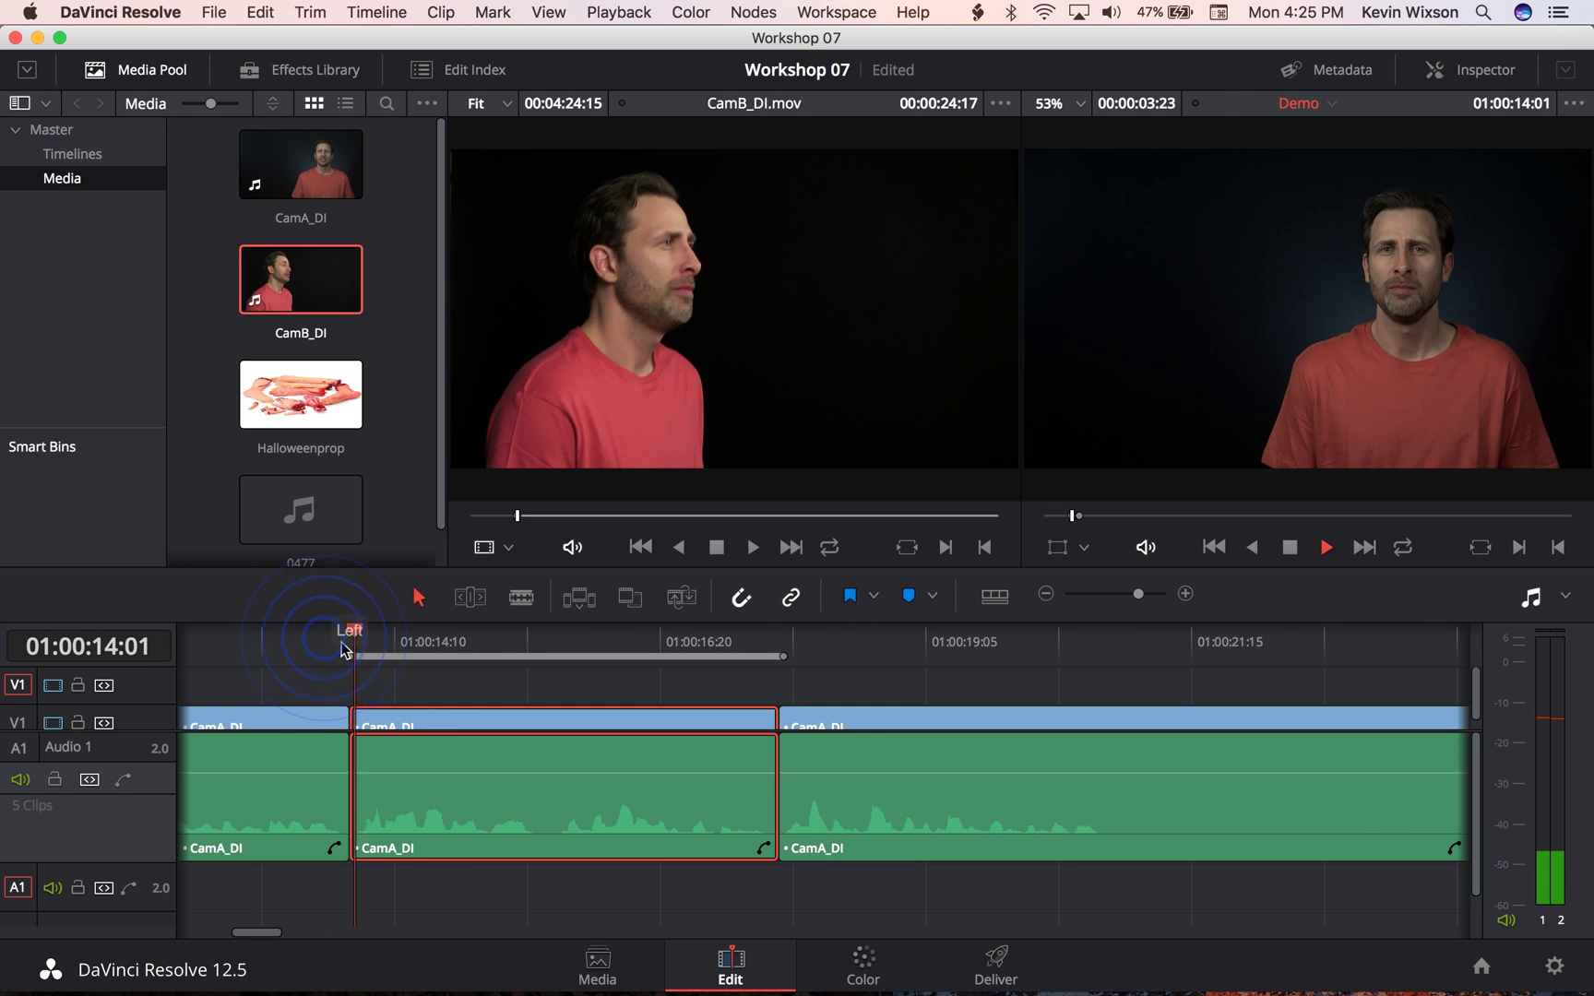
key(space)
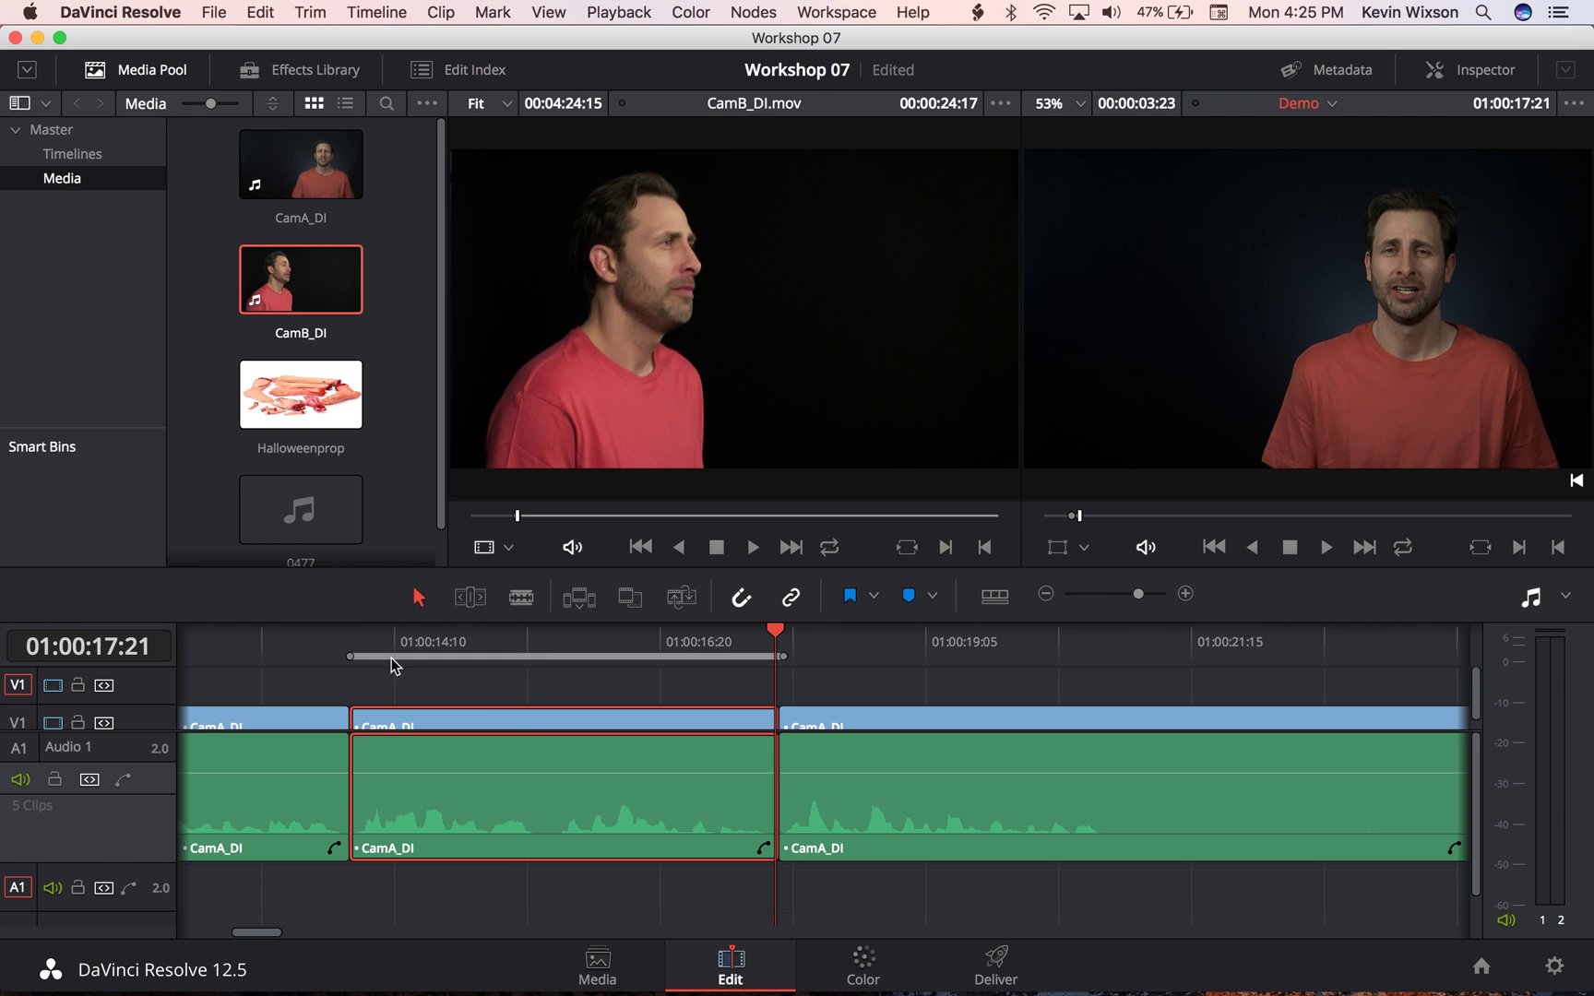
click(784, 658)
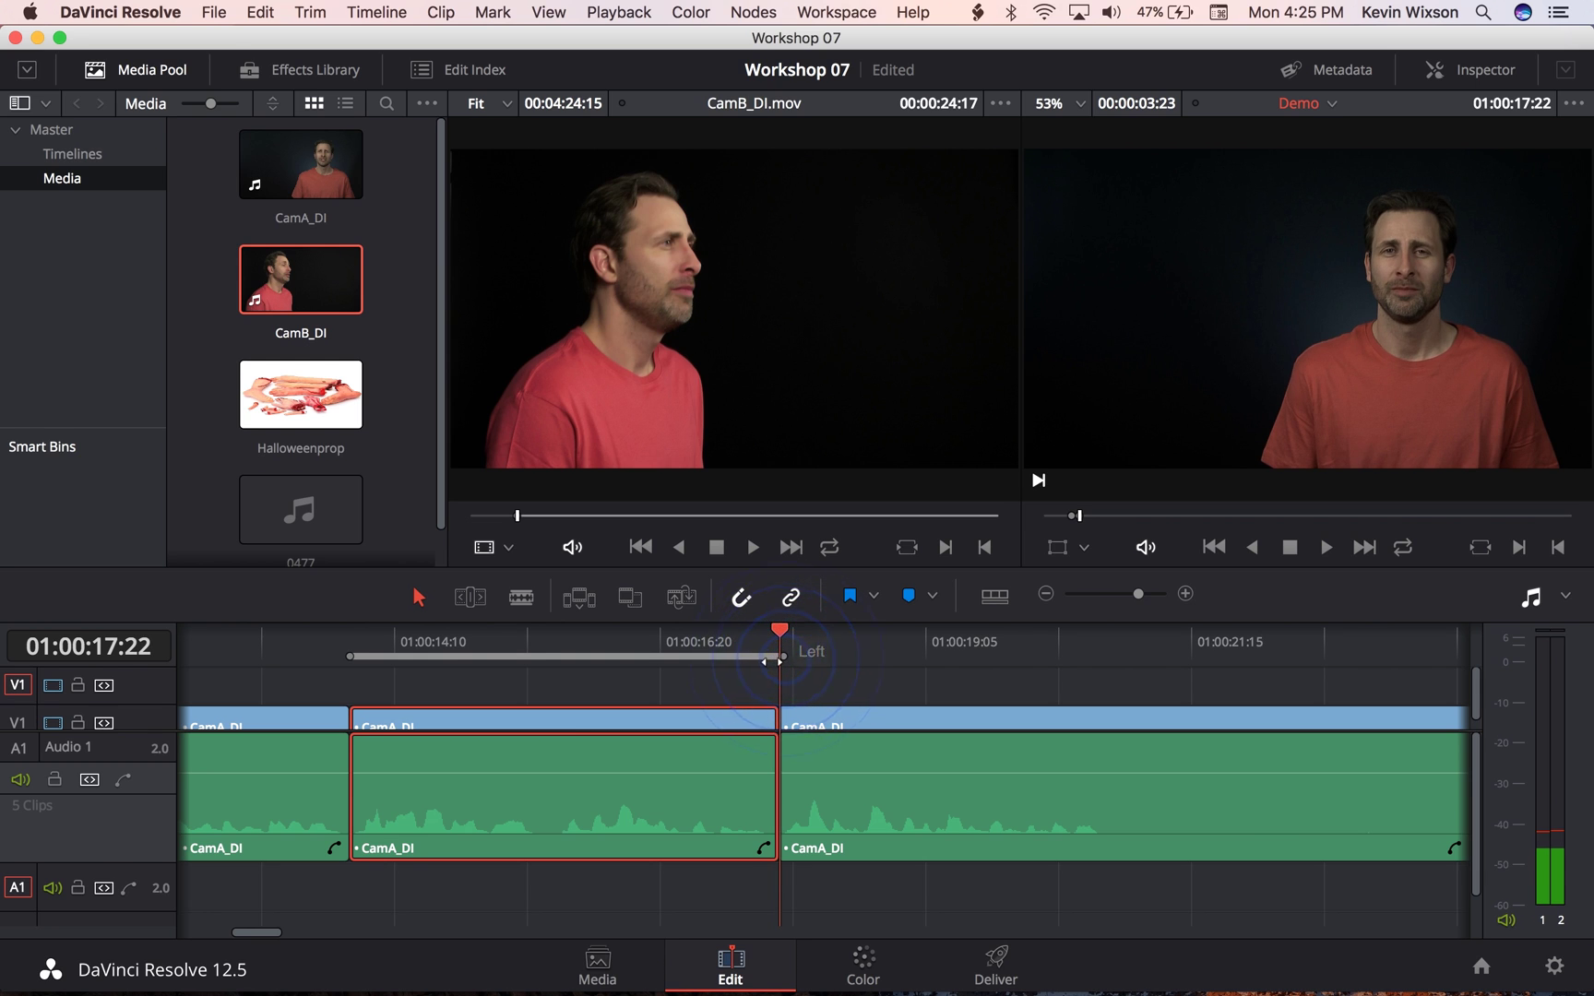
key(Left)
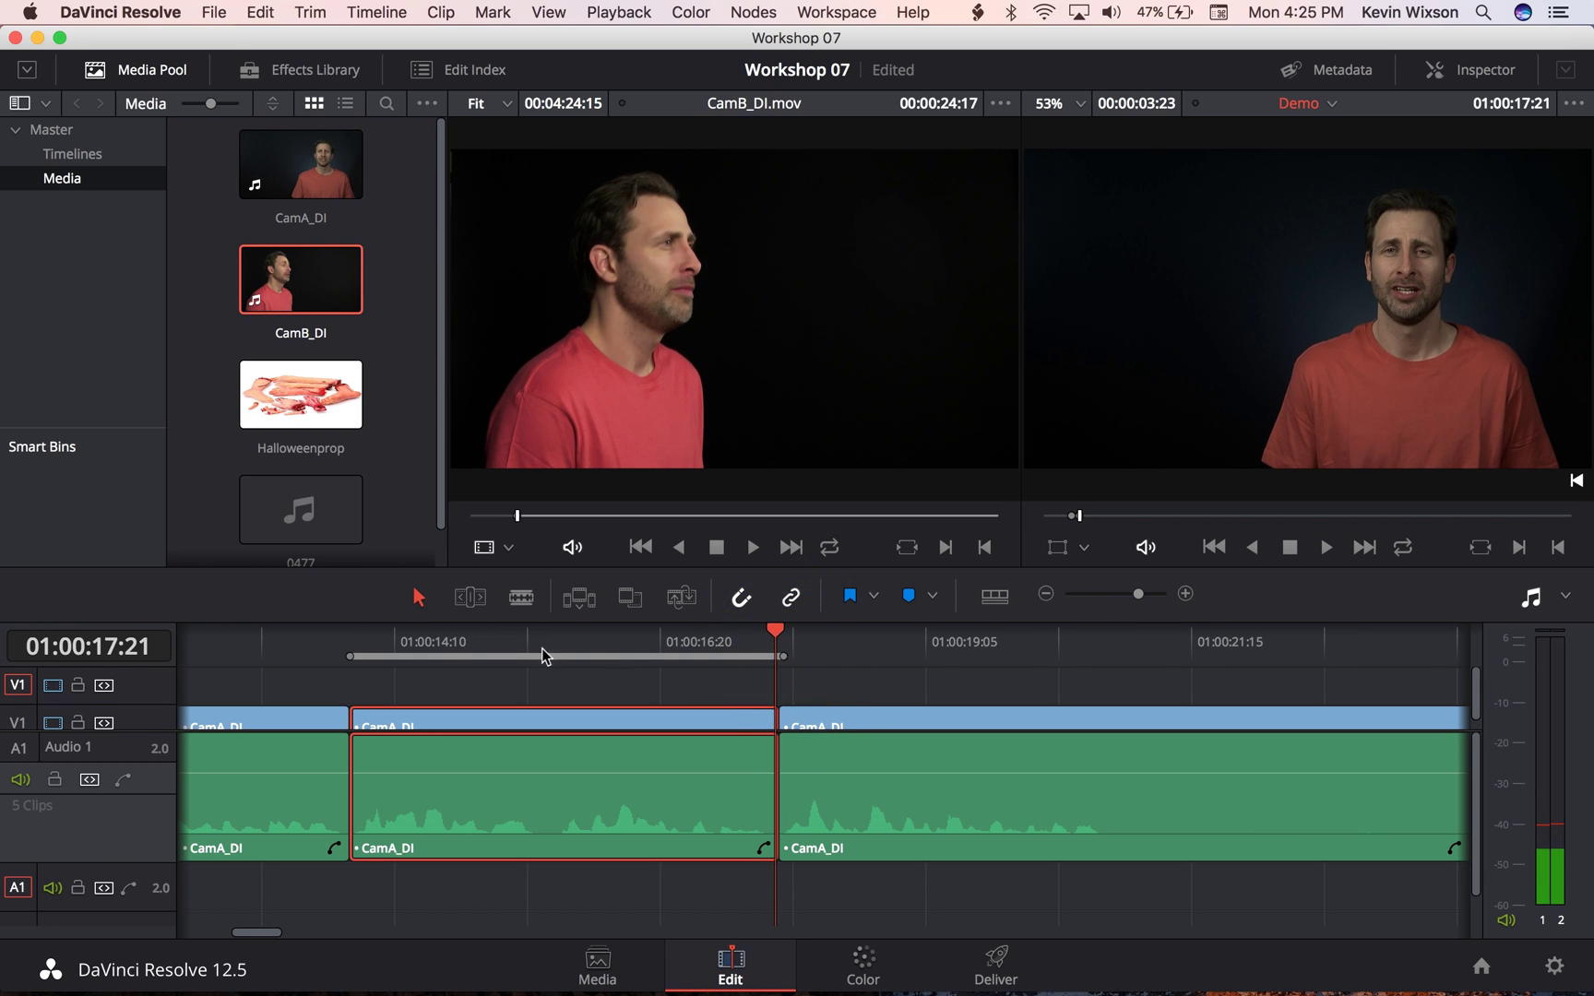
click(783, 658)
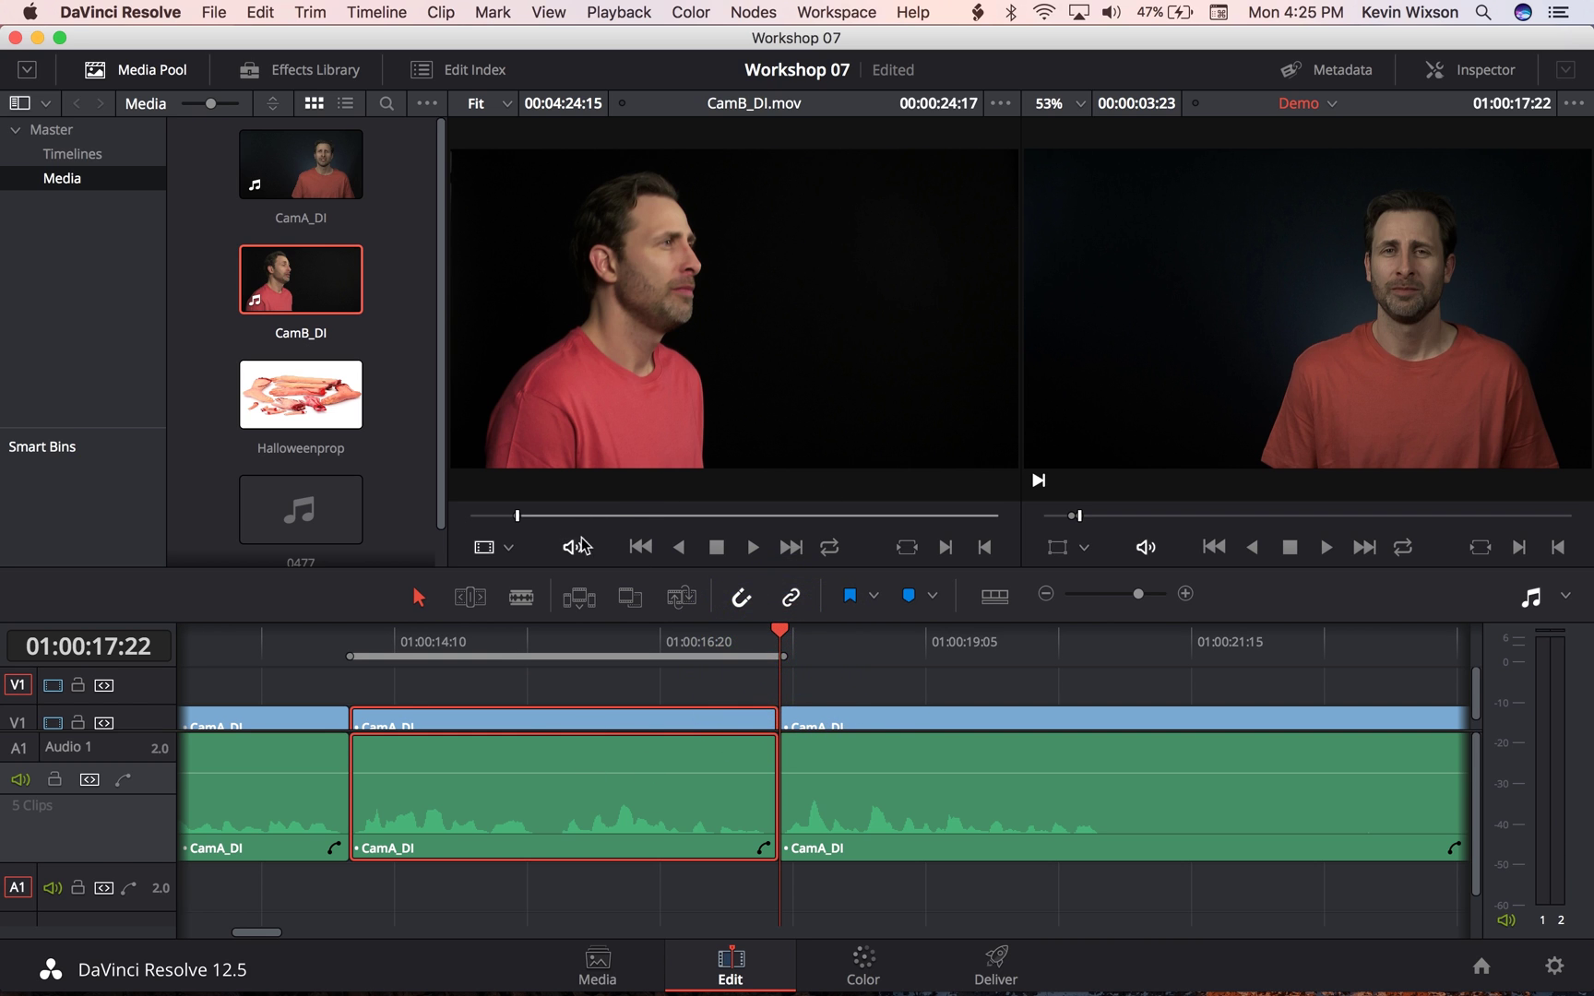
click(636, 607)
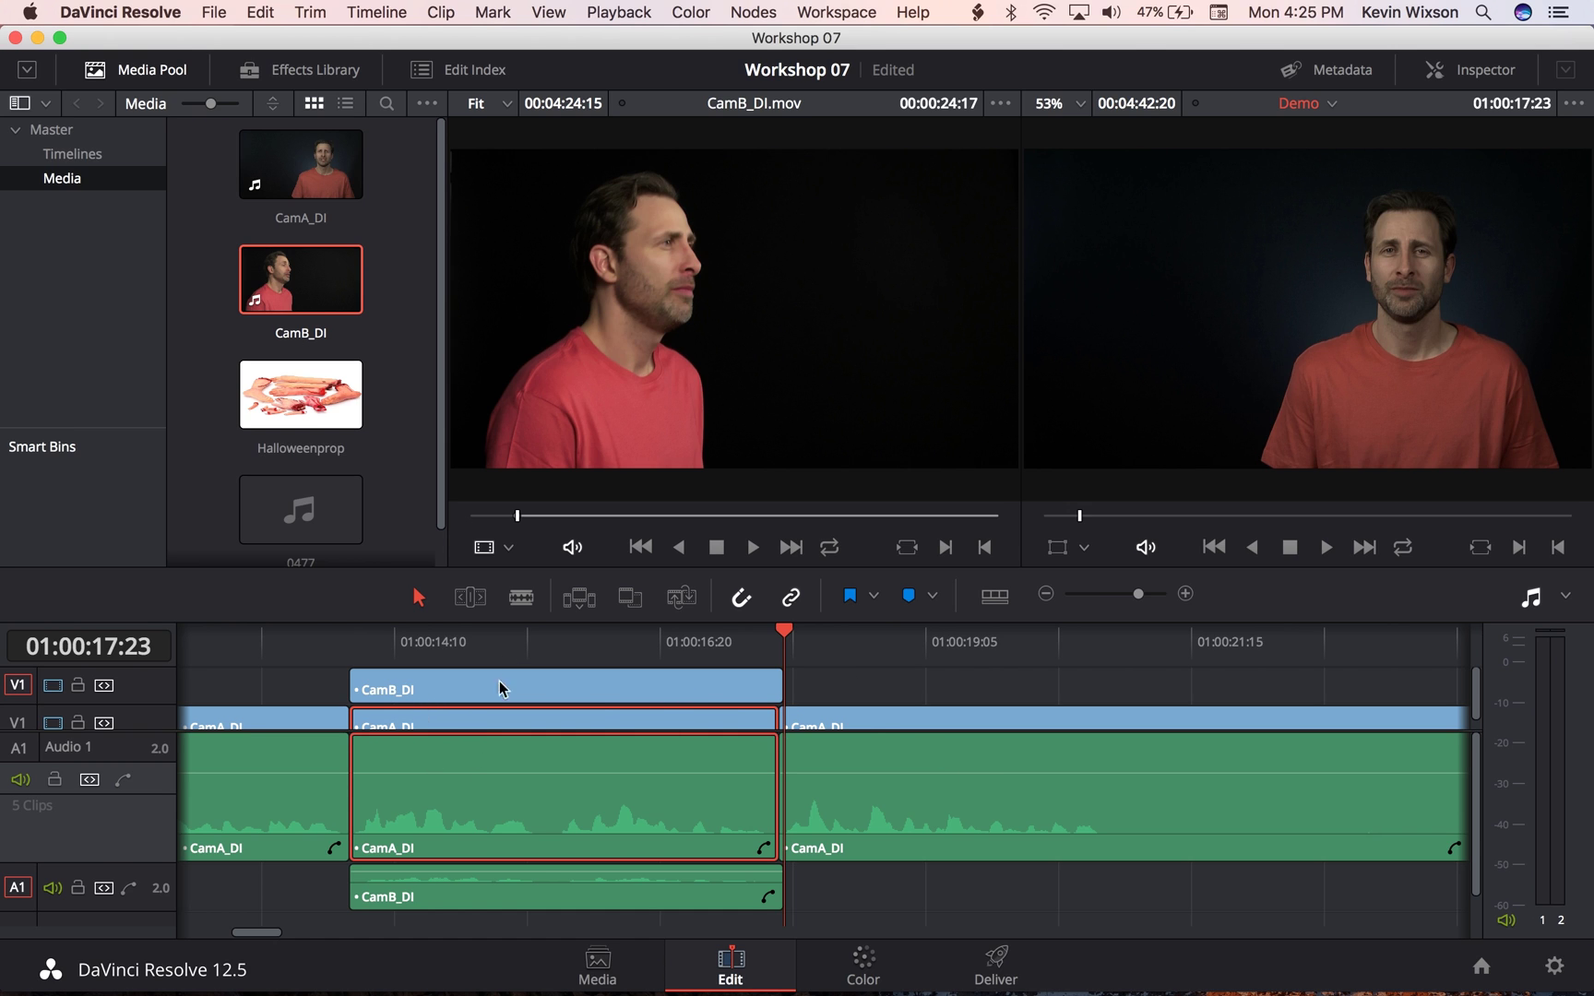
Play the timeline across the new CamB_DI clip to check it against the CamA_DI audio
click(279, 650)
key(space)
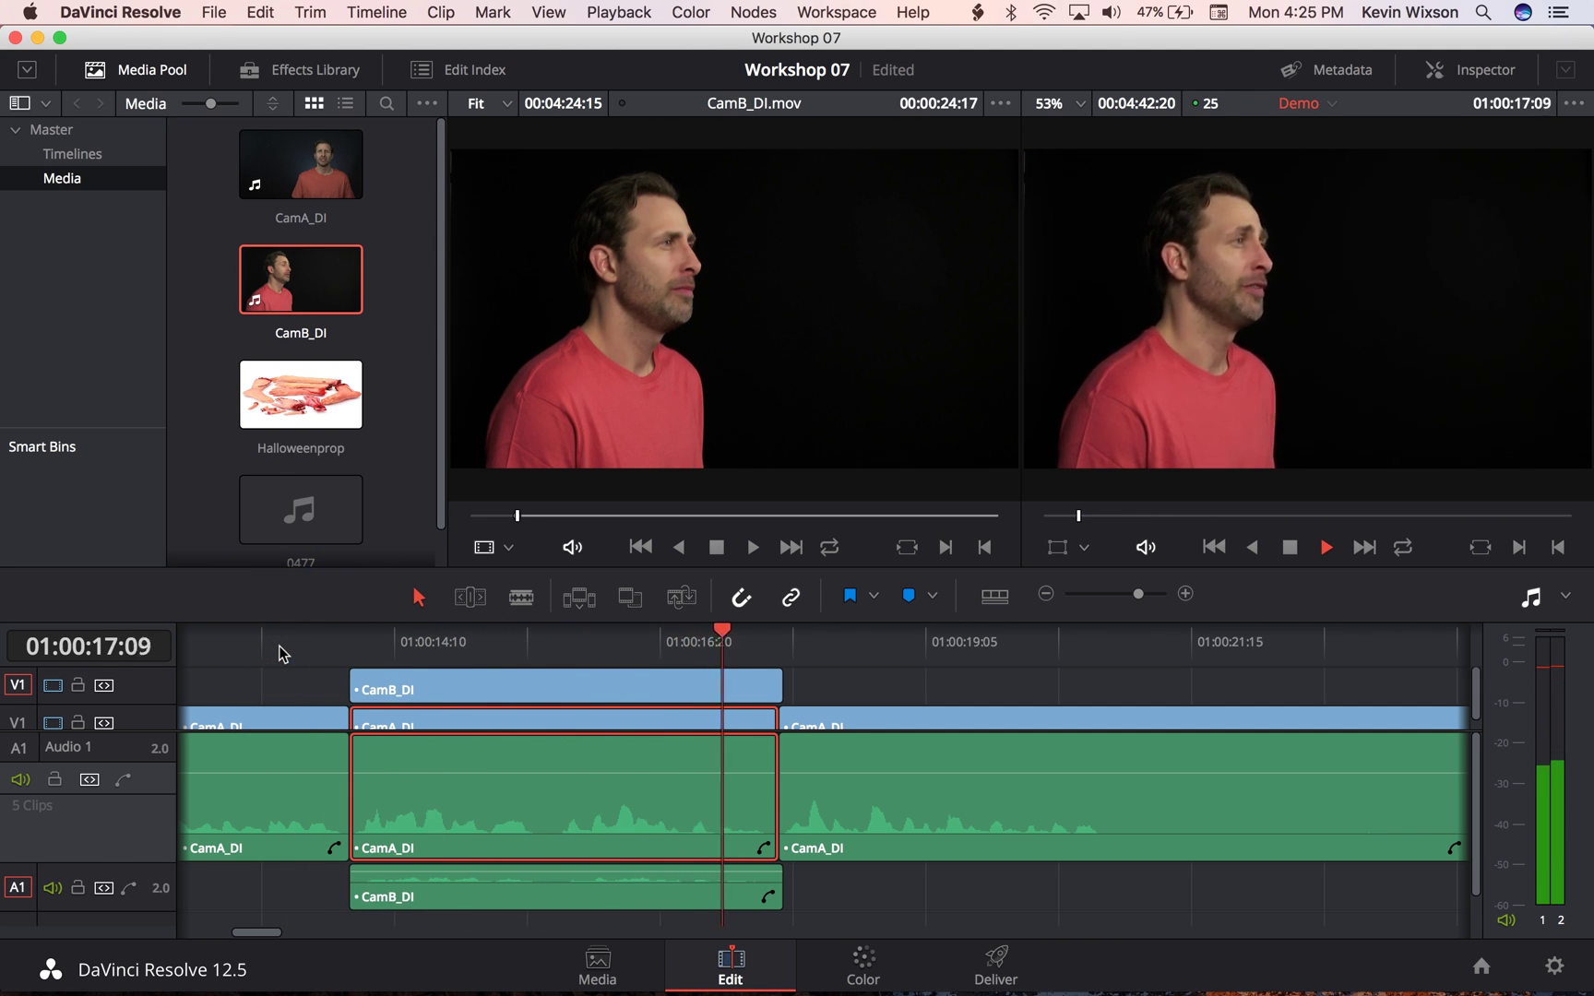
key(space)
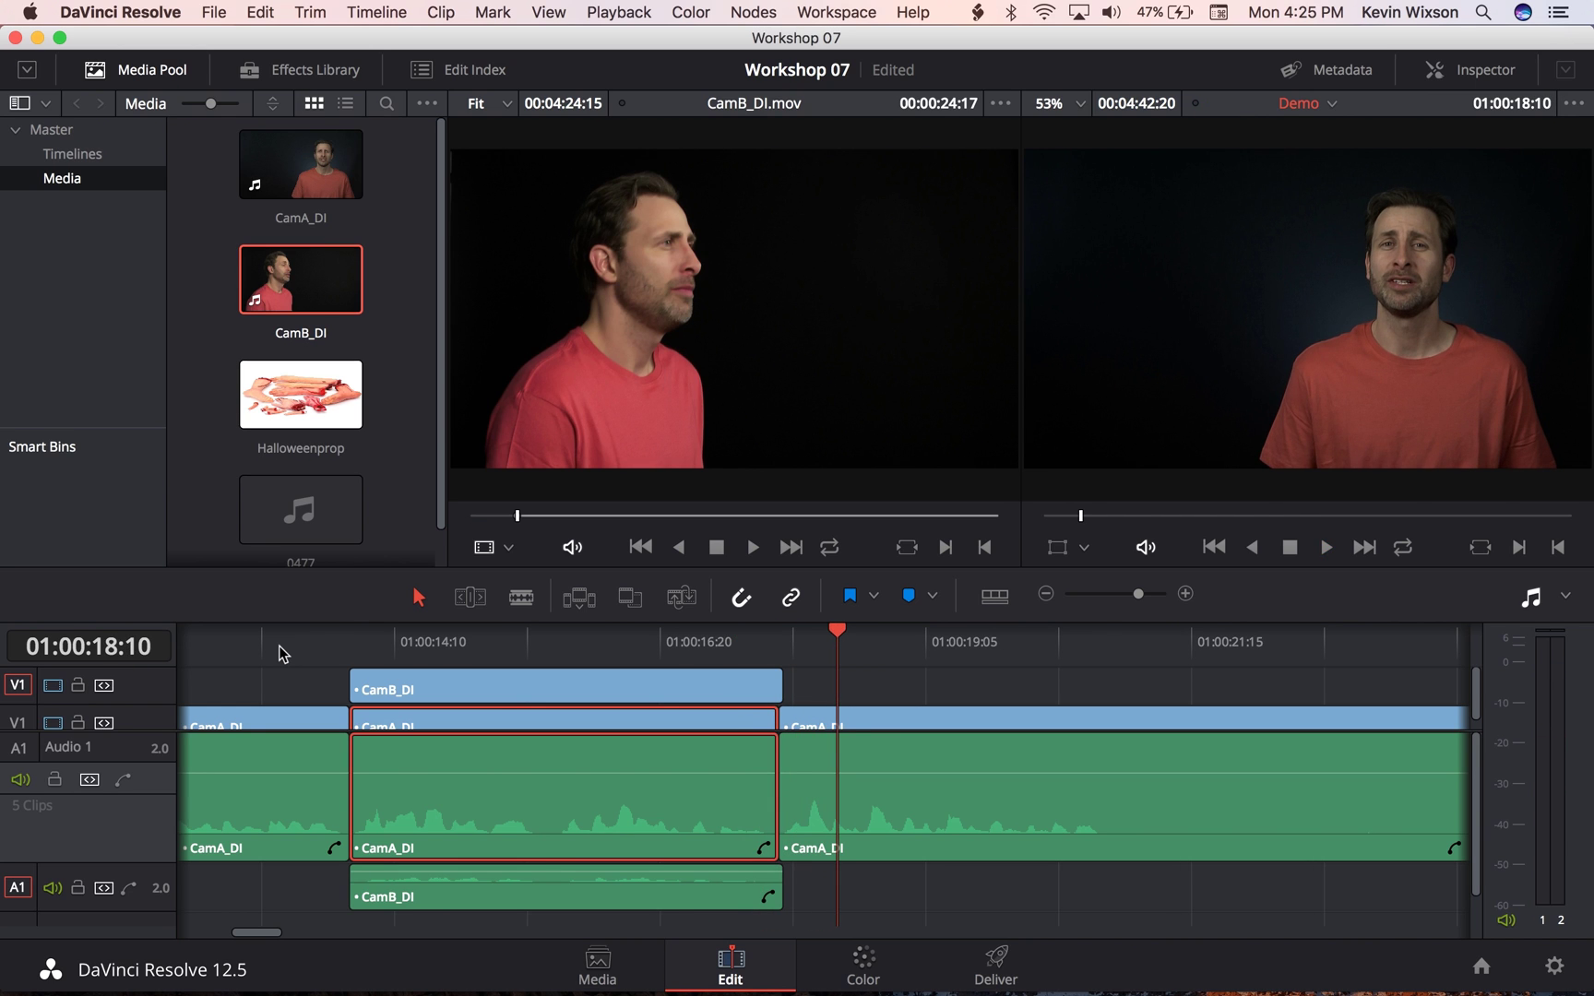
Mute the CamB_DI audio track and replay the timeline from before the camera change
click(51, 891)
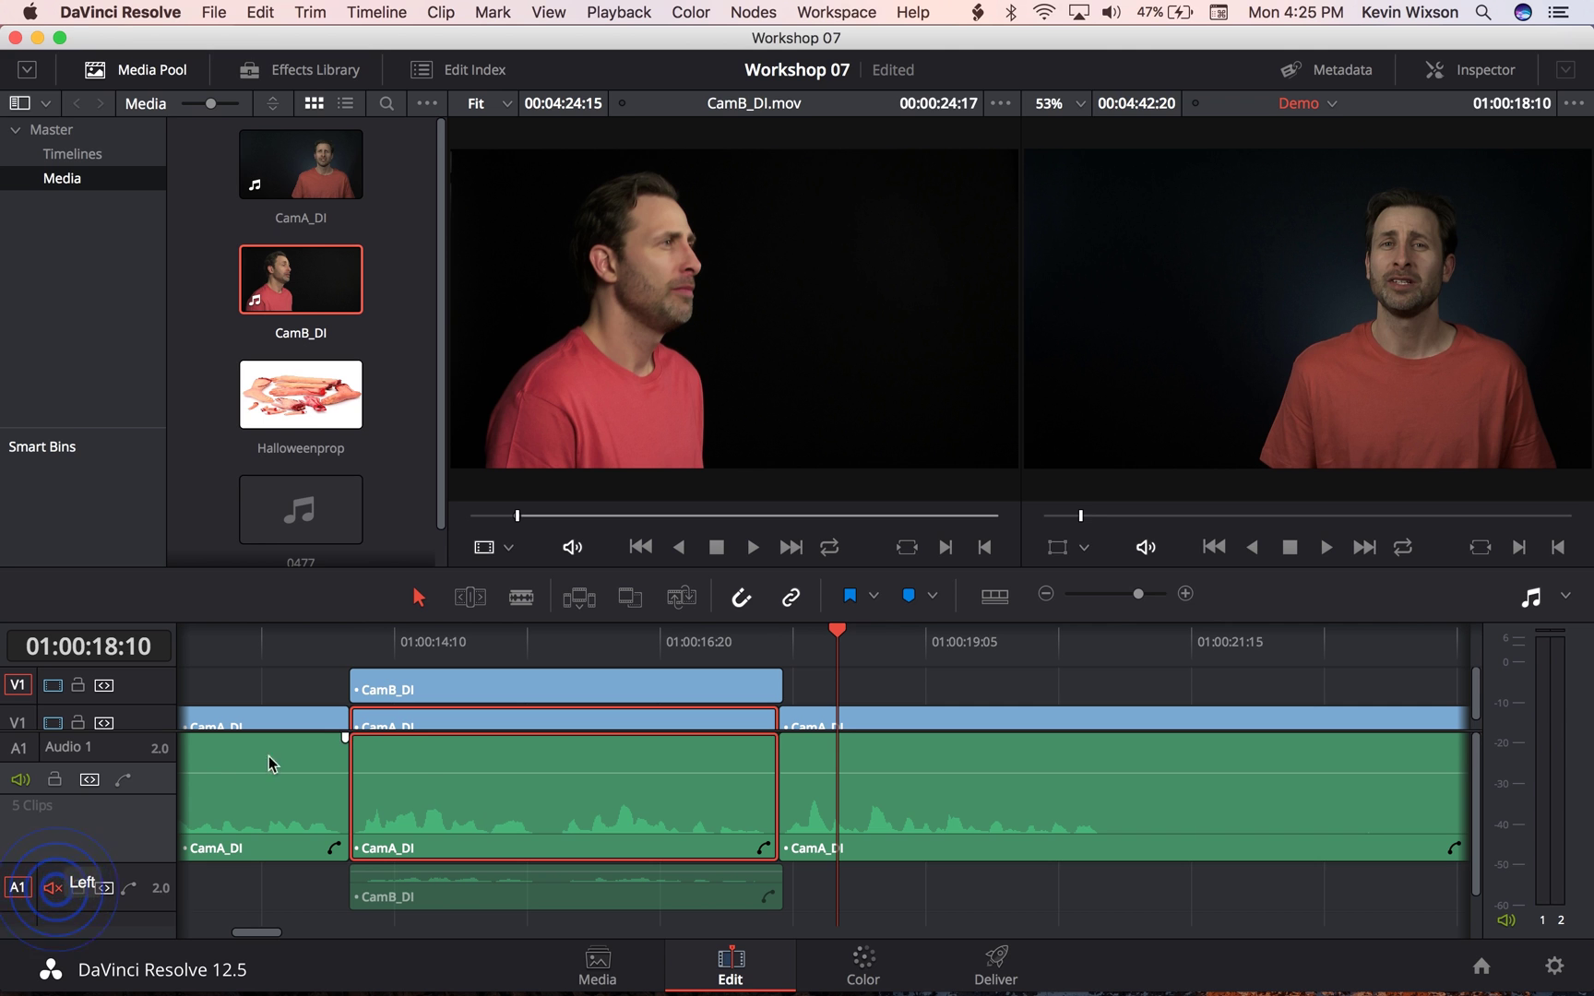
click(315, 639)
key(space)
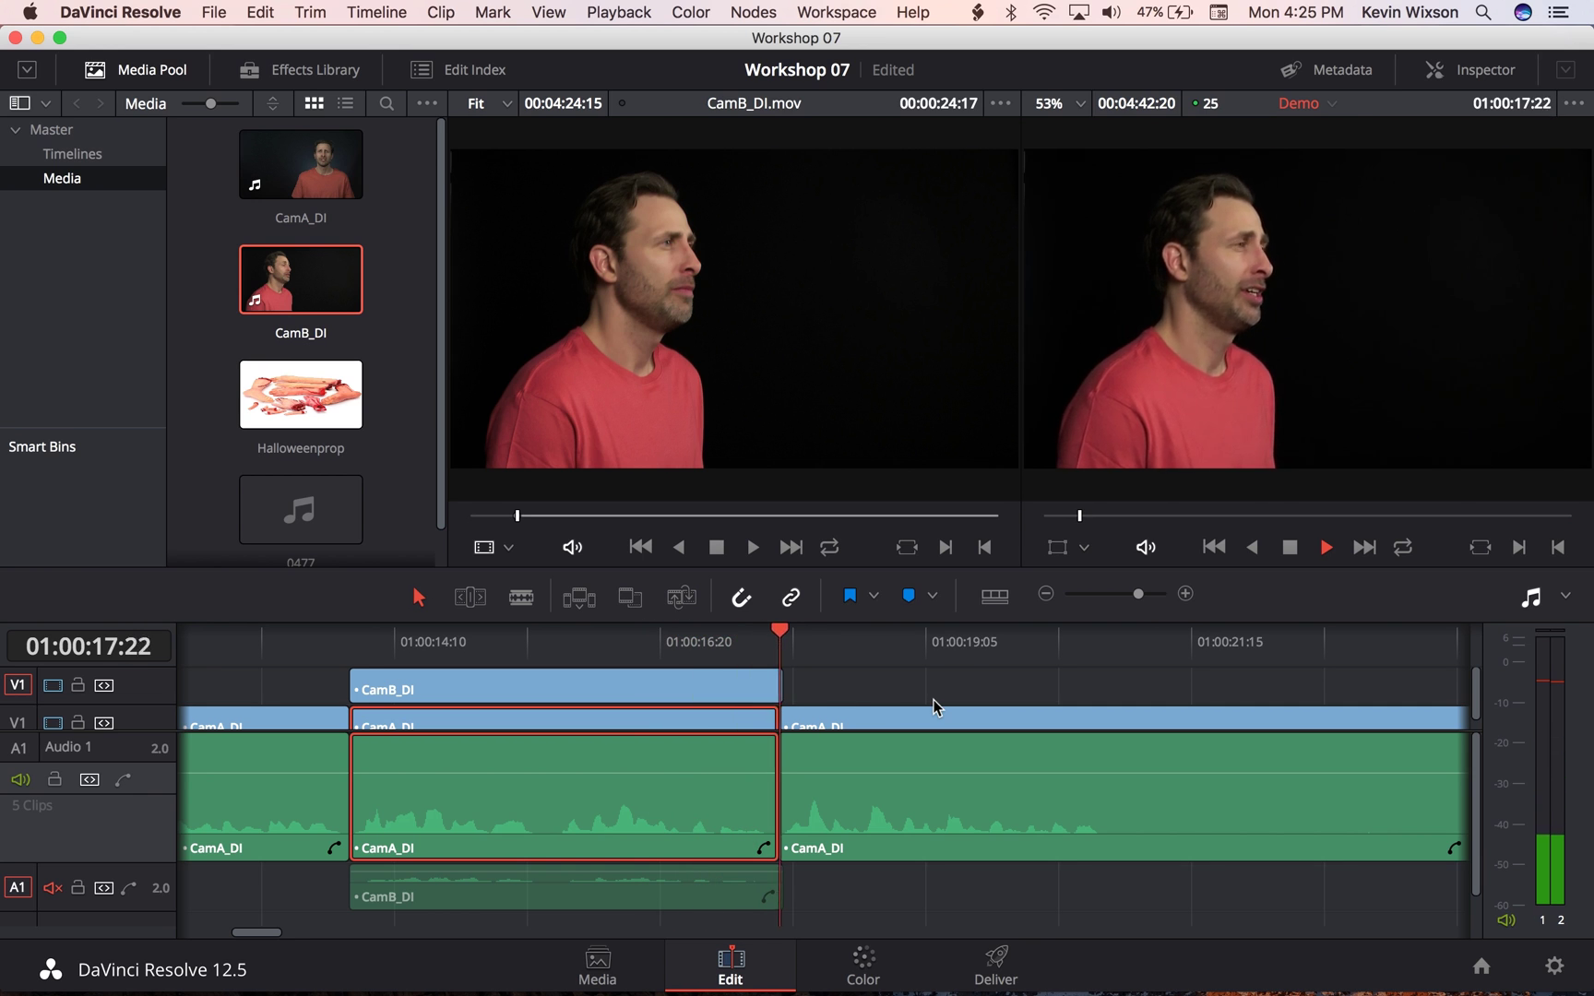
key(space)
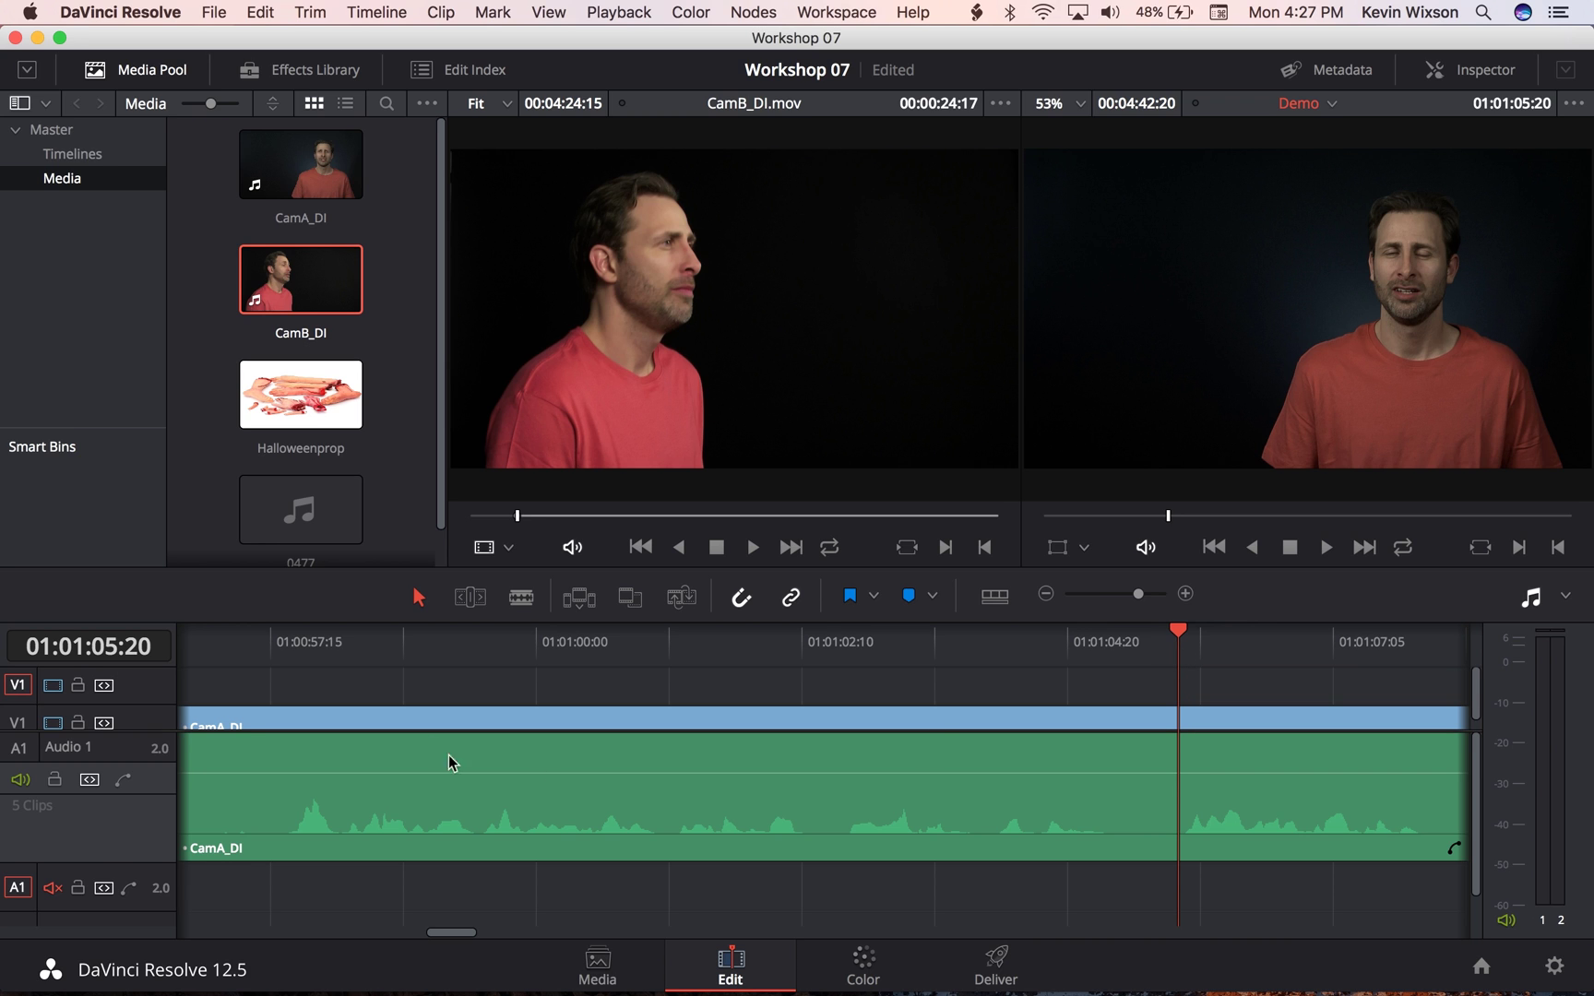
Add a Text title on the video track above CamA_DI, starting at the playhead position 01:01:05:20
click(275, 74)
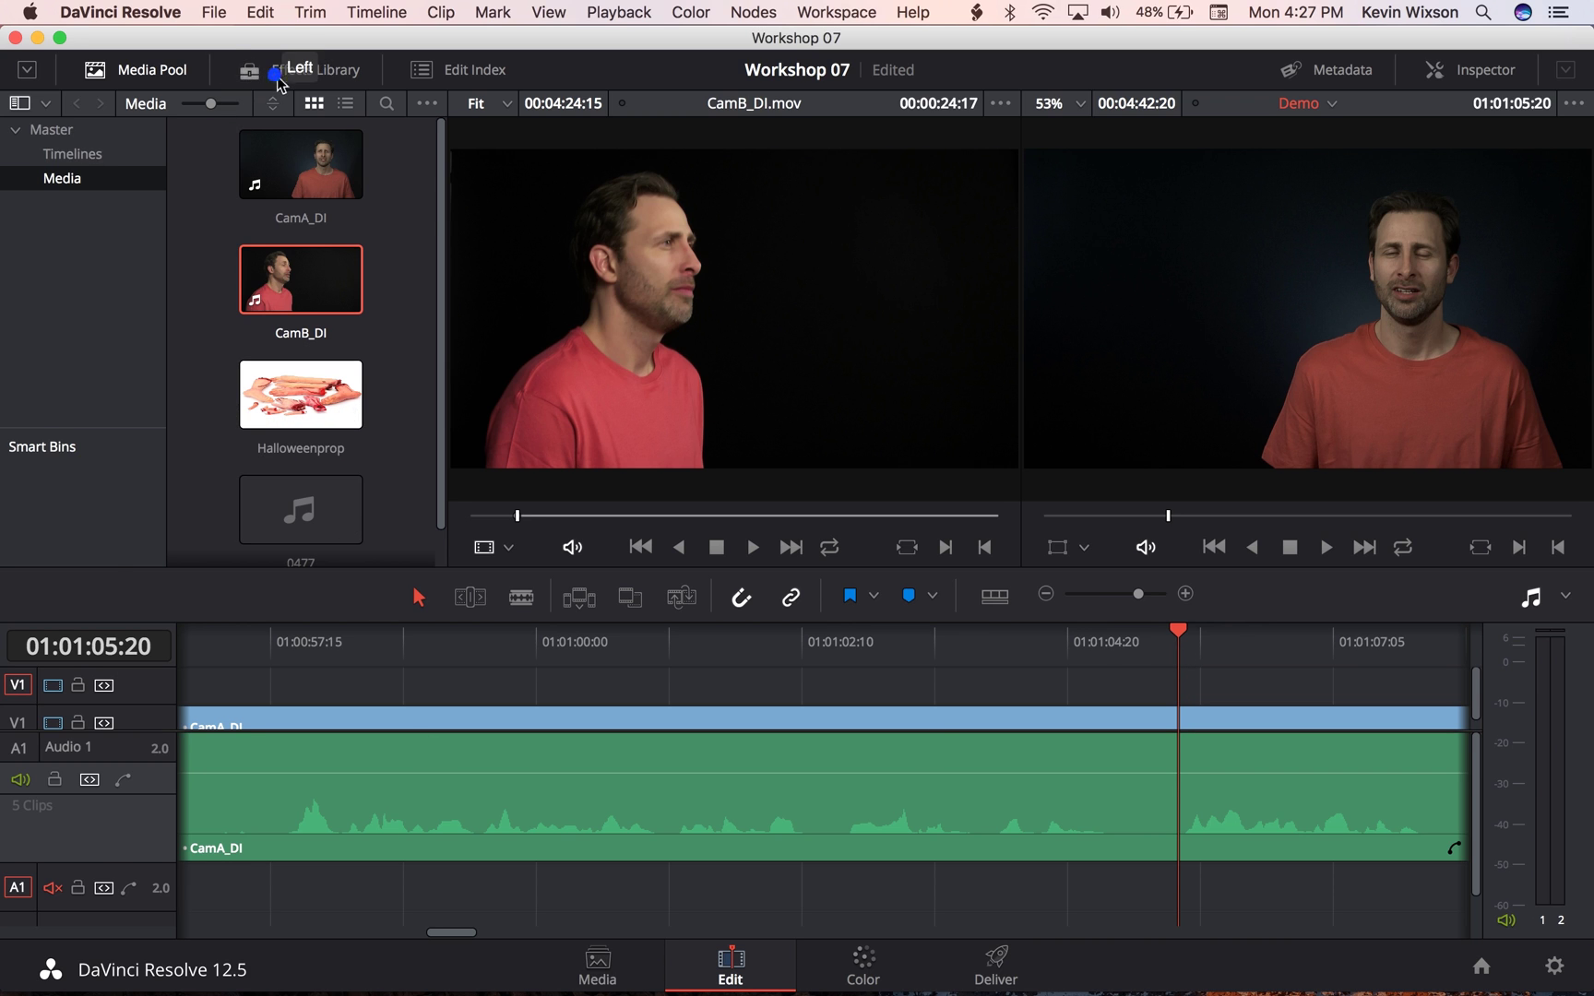
scroll(100, 466, down, 5)
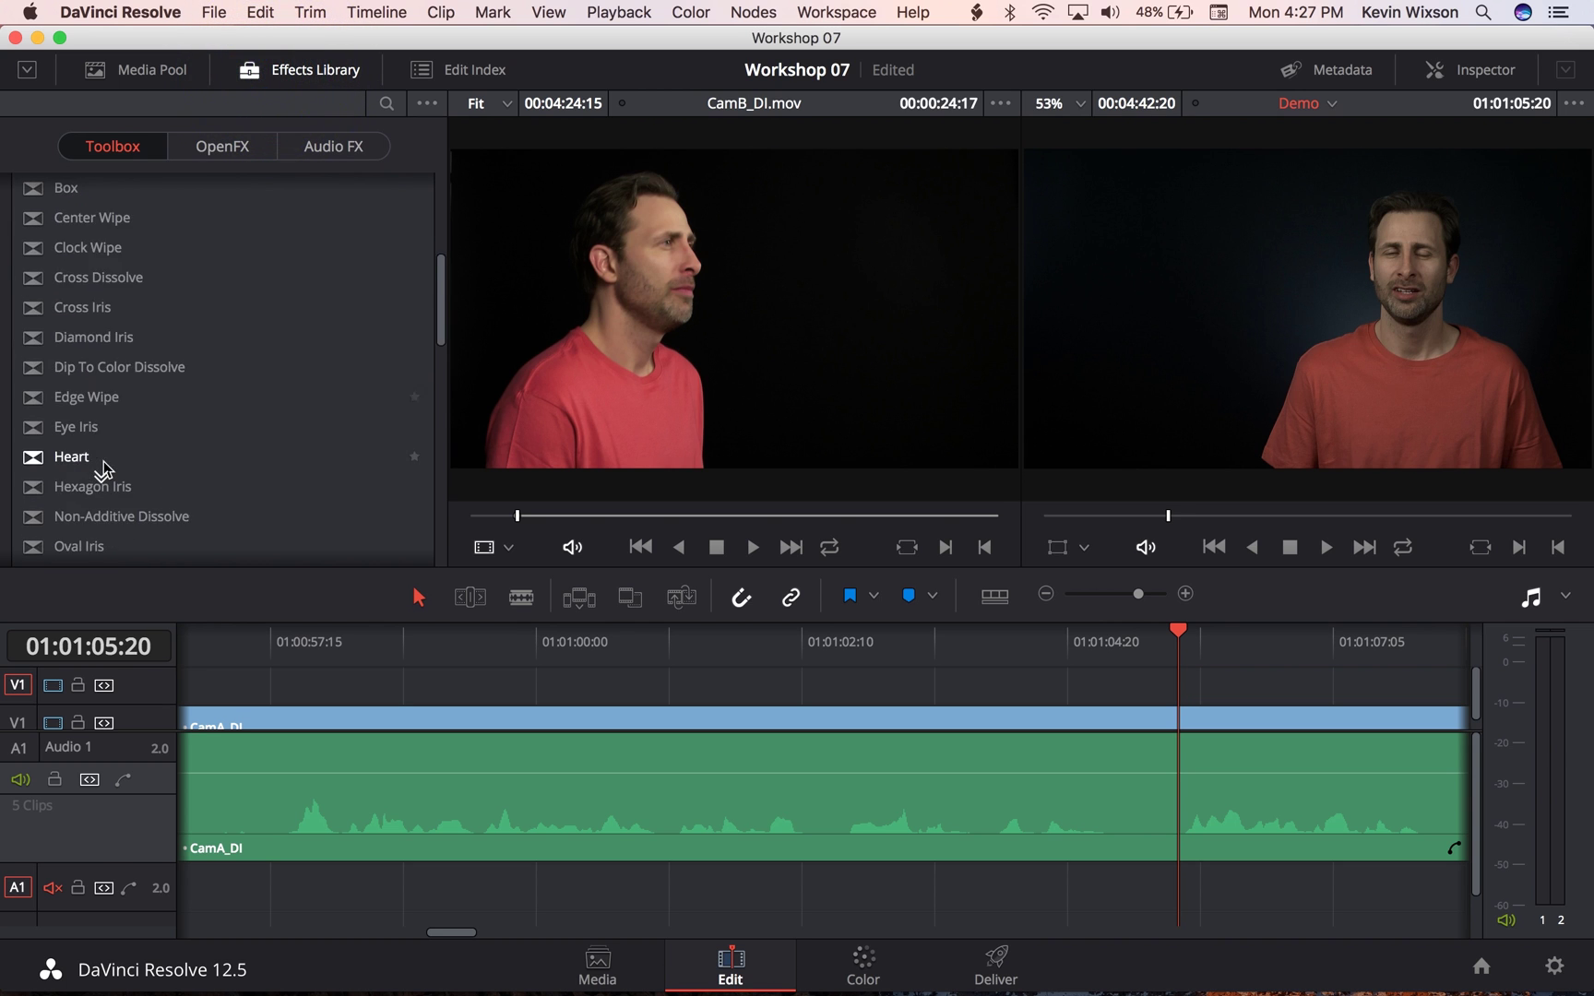
scroll(103, 465, down, 10)
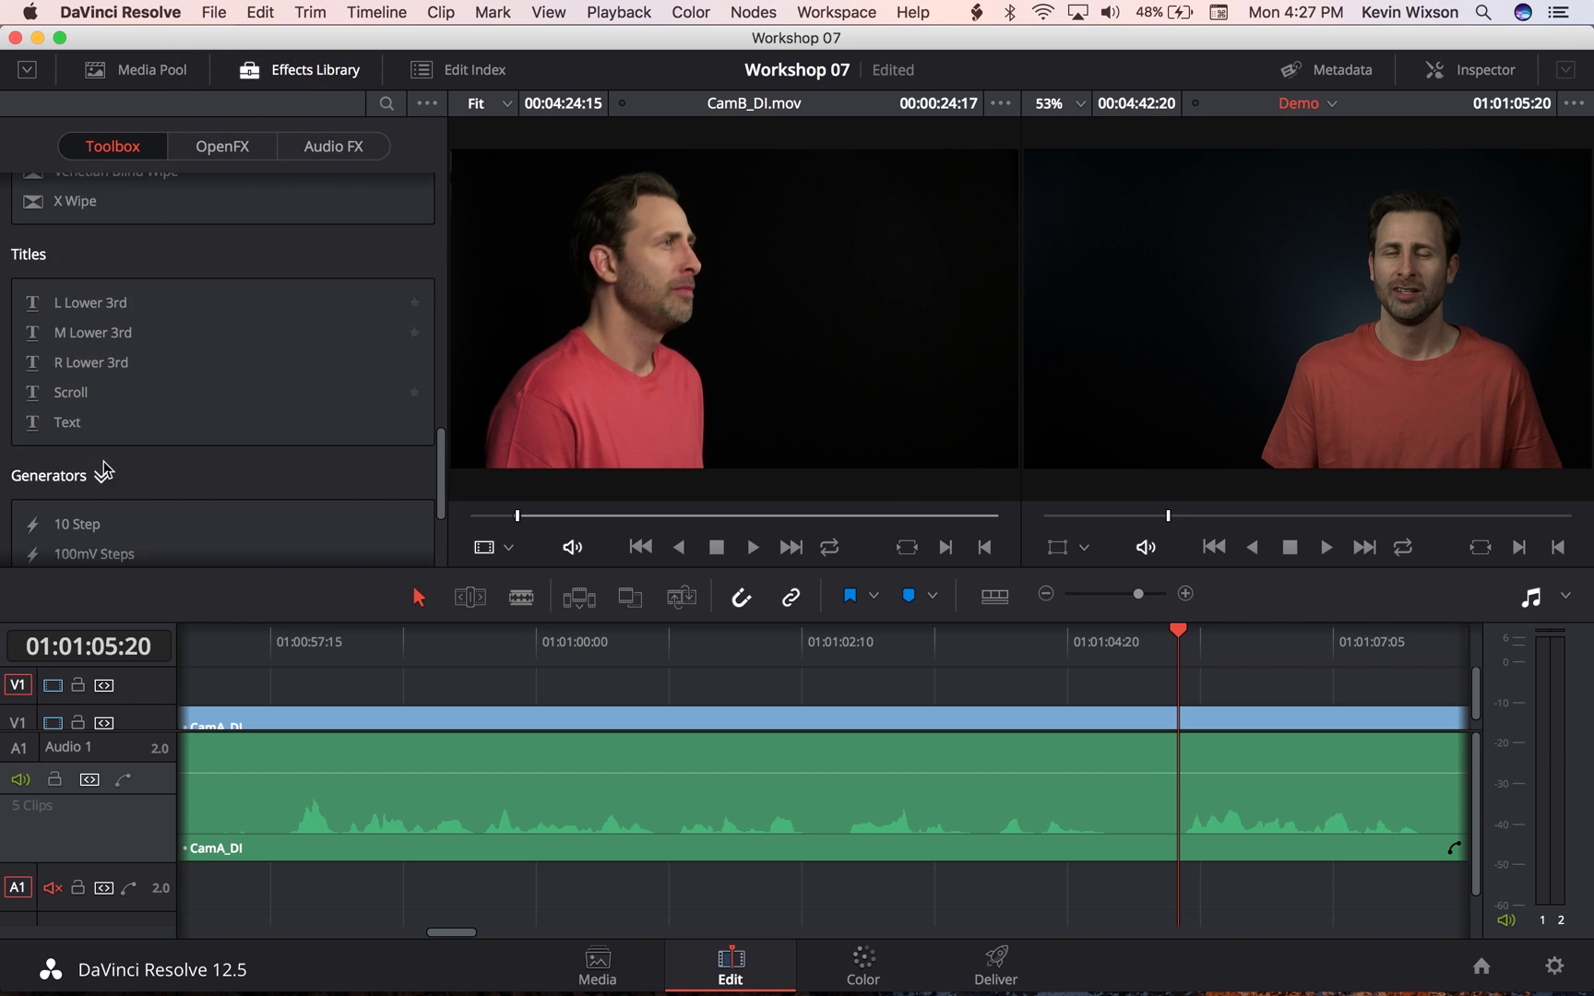
scroll(103, 466, down, 2)
click(32, 369)
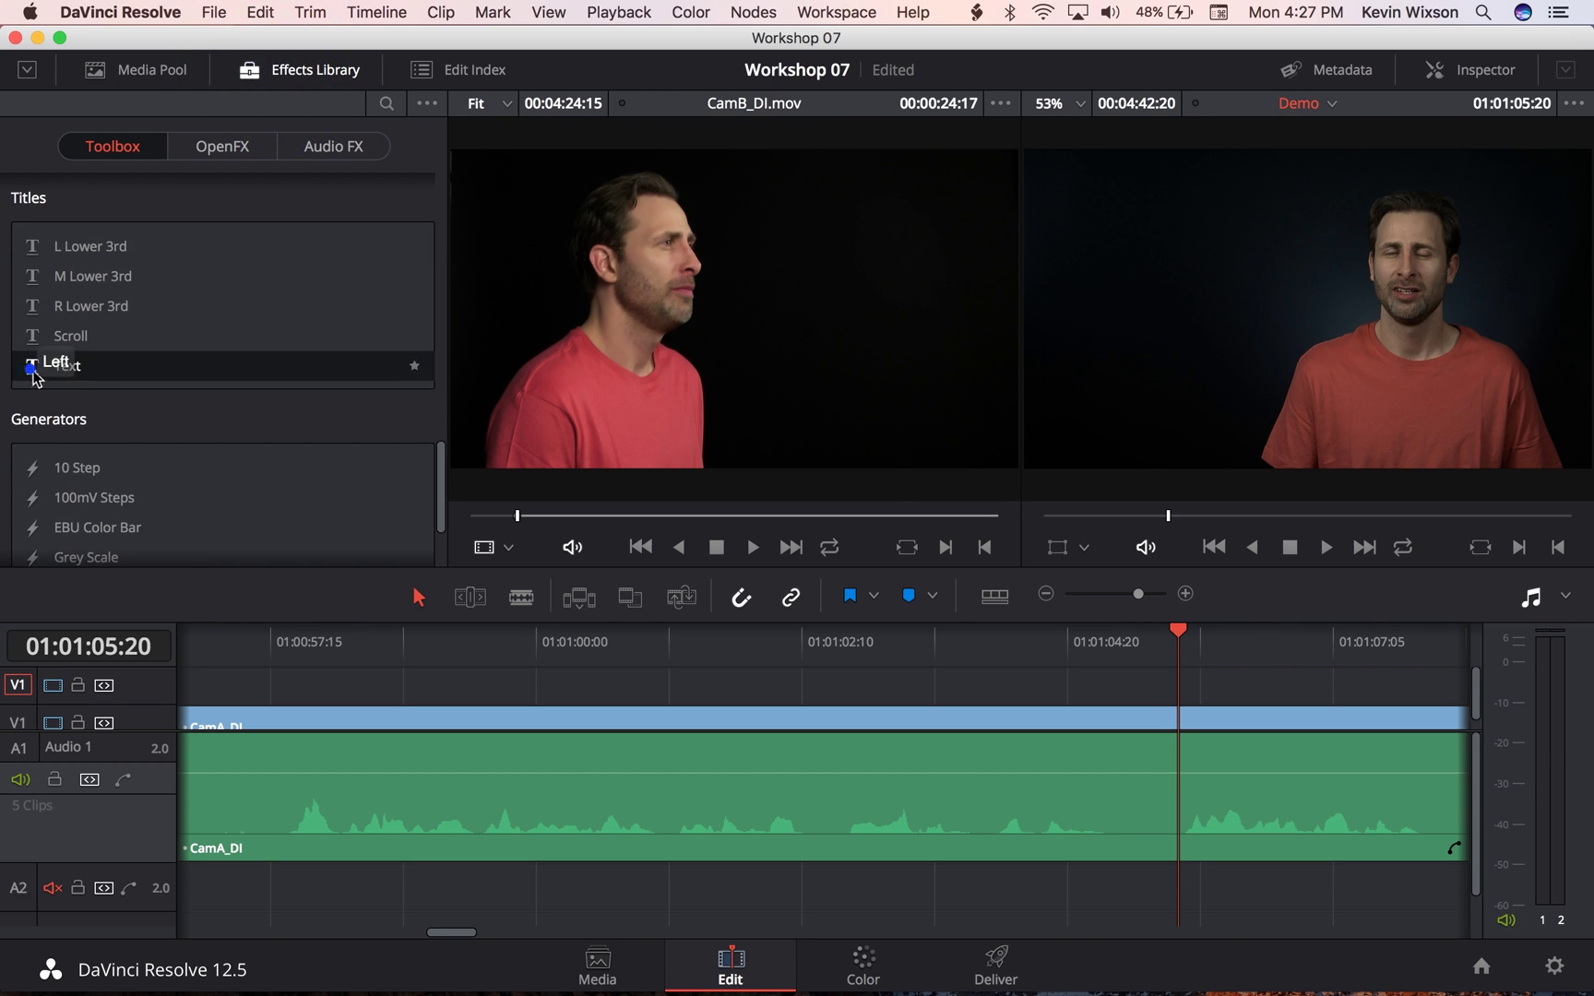
drag(31, 369, 1188, 684)
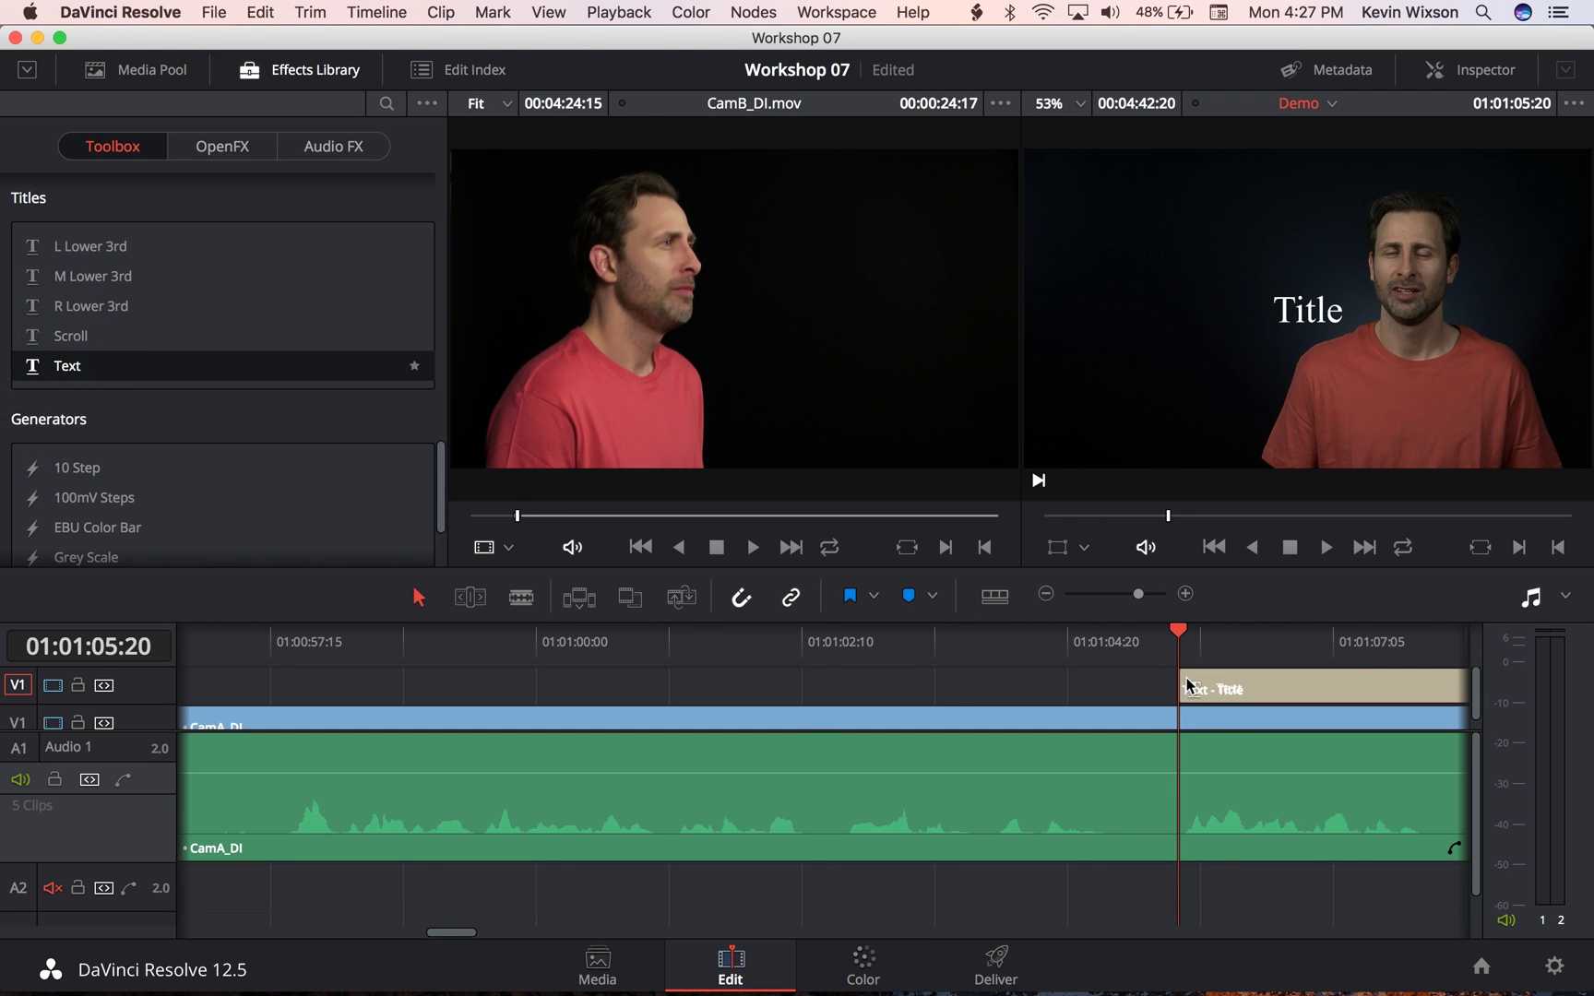
Make V1 the destination video track and return the playhead to the title's start at 01:01:05:20
key(Down)
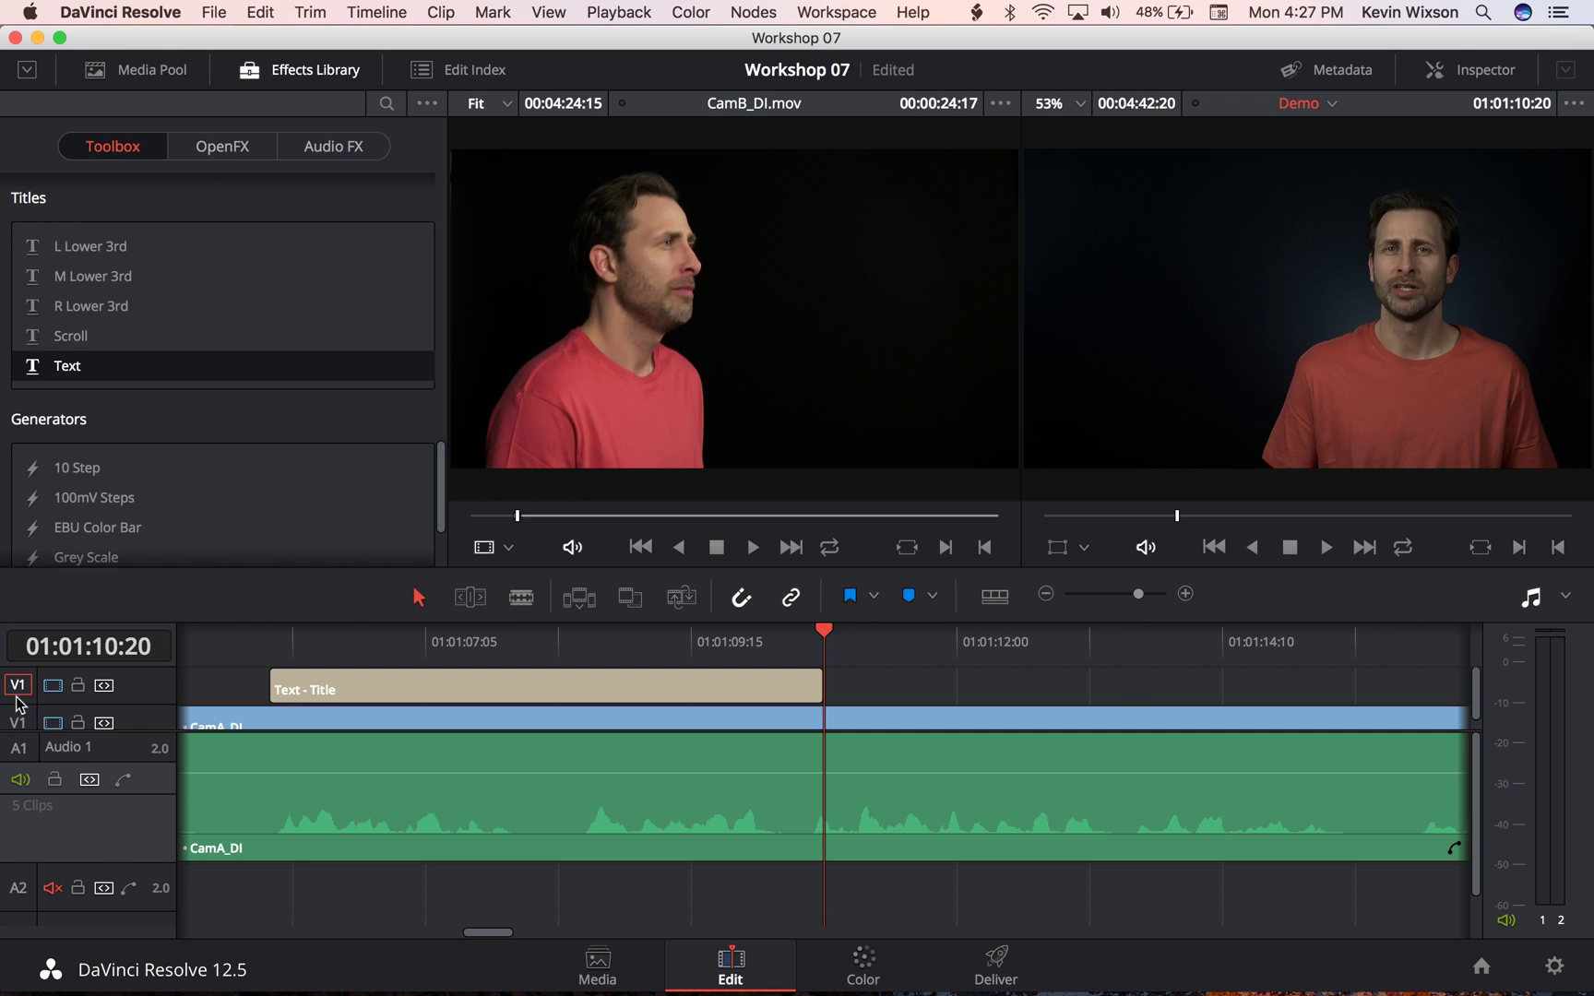
click(22, 728)
drag(295, 637, 270, 637)
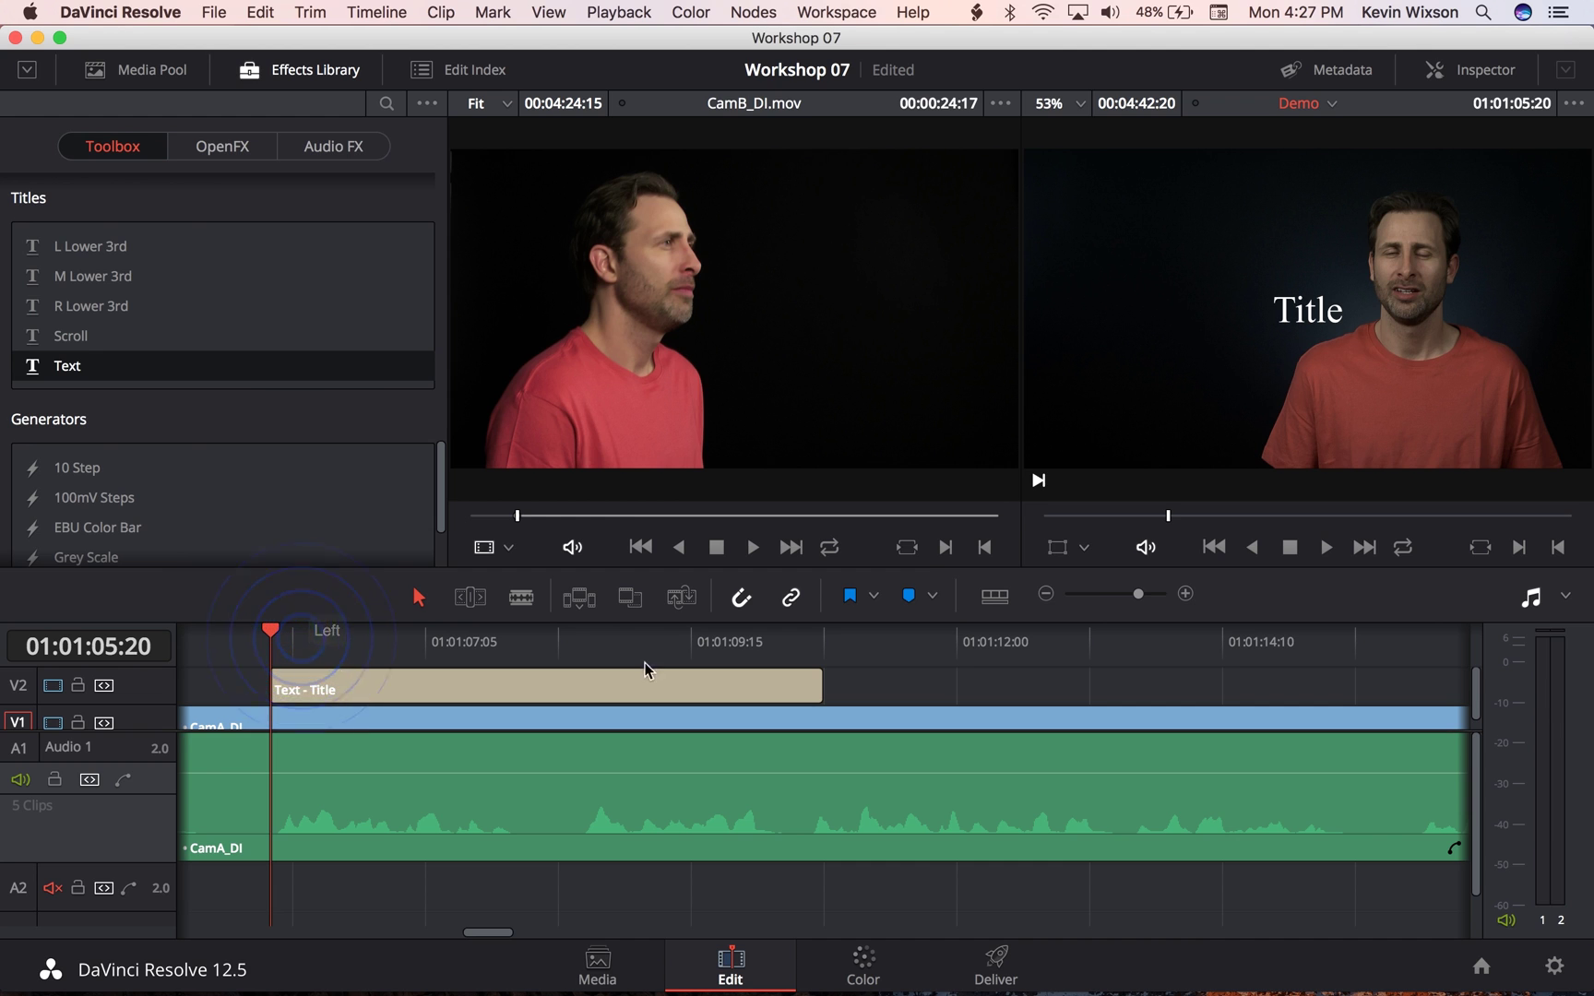
Open the title's settings with the playhead at 01:01:06:04 and move the title into the empty background beside the speaker's head
click(1059, 550)
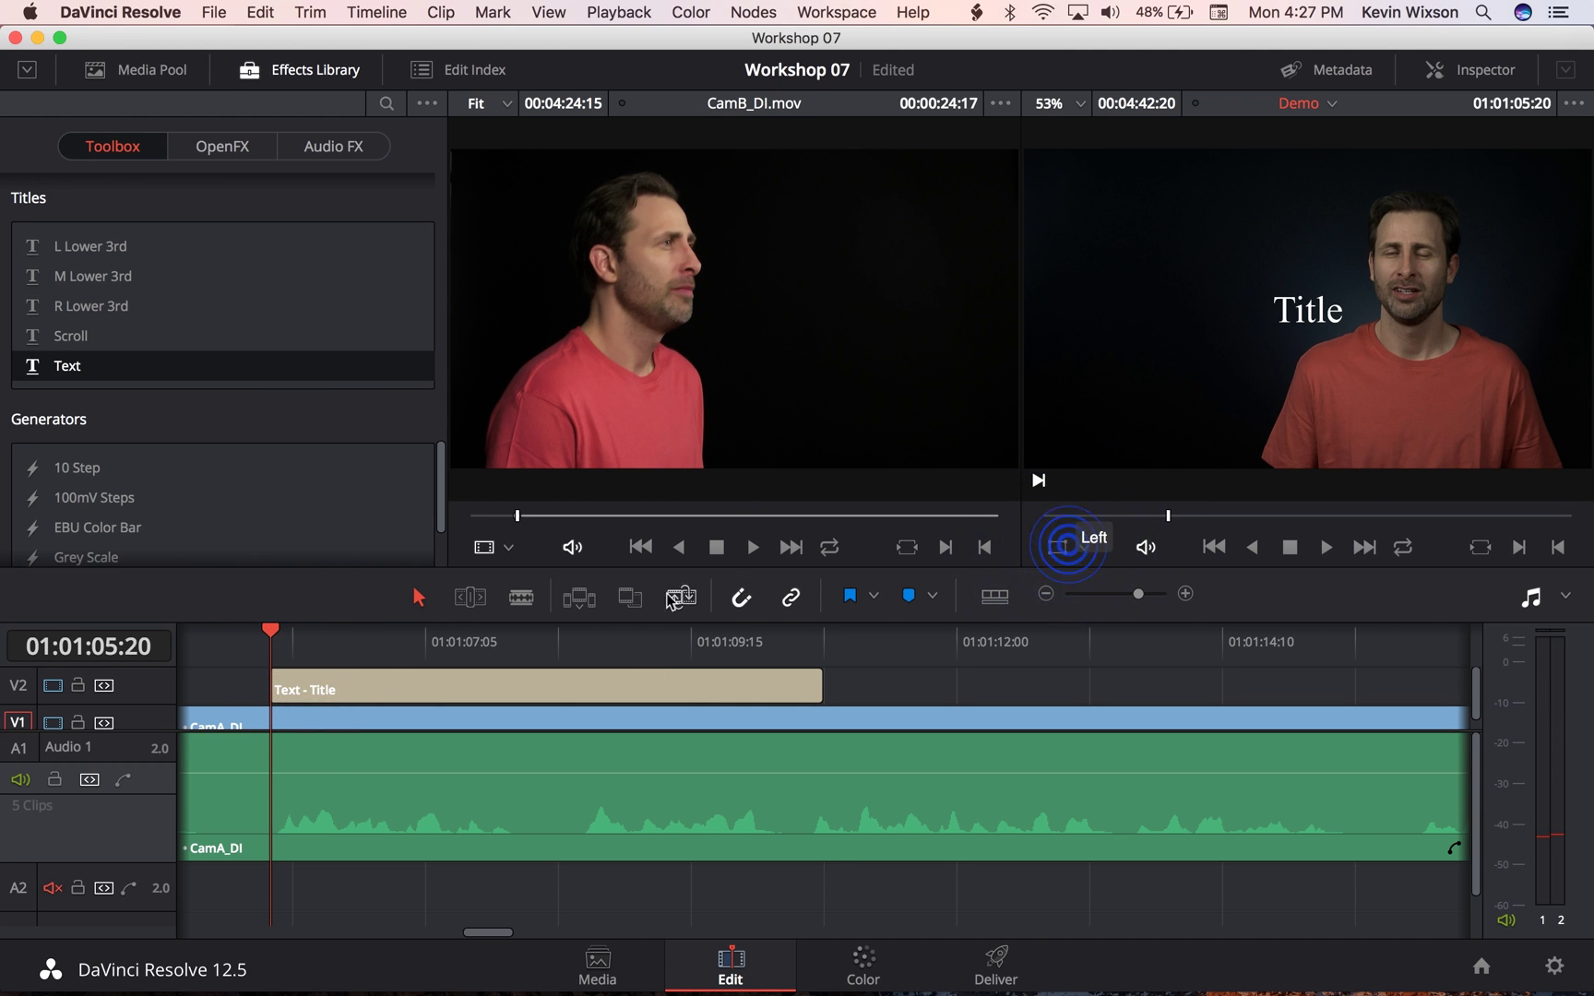
drag(270, 633, 310, 636)
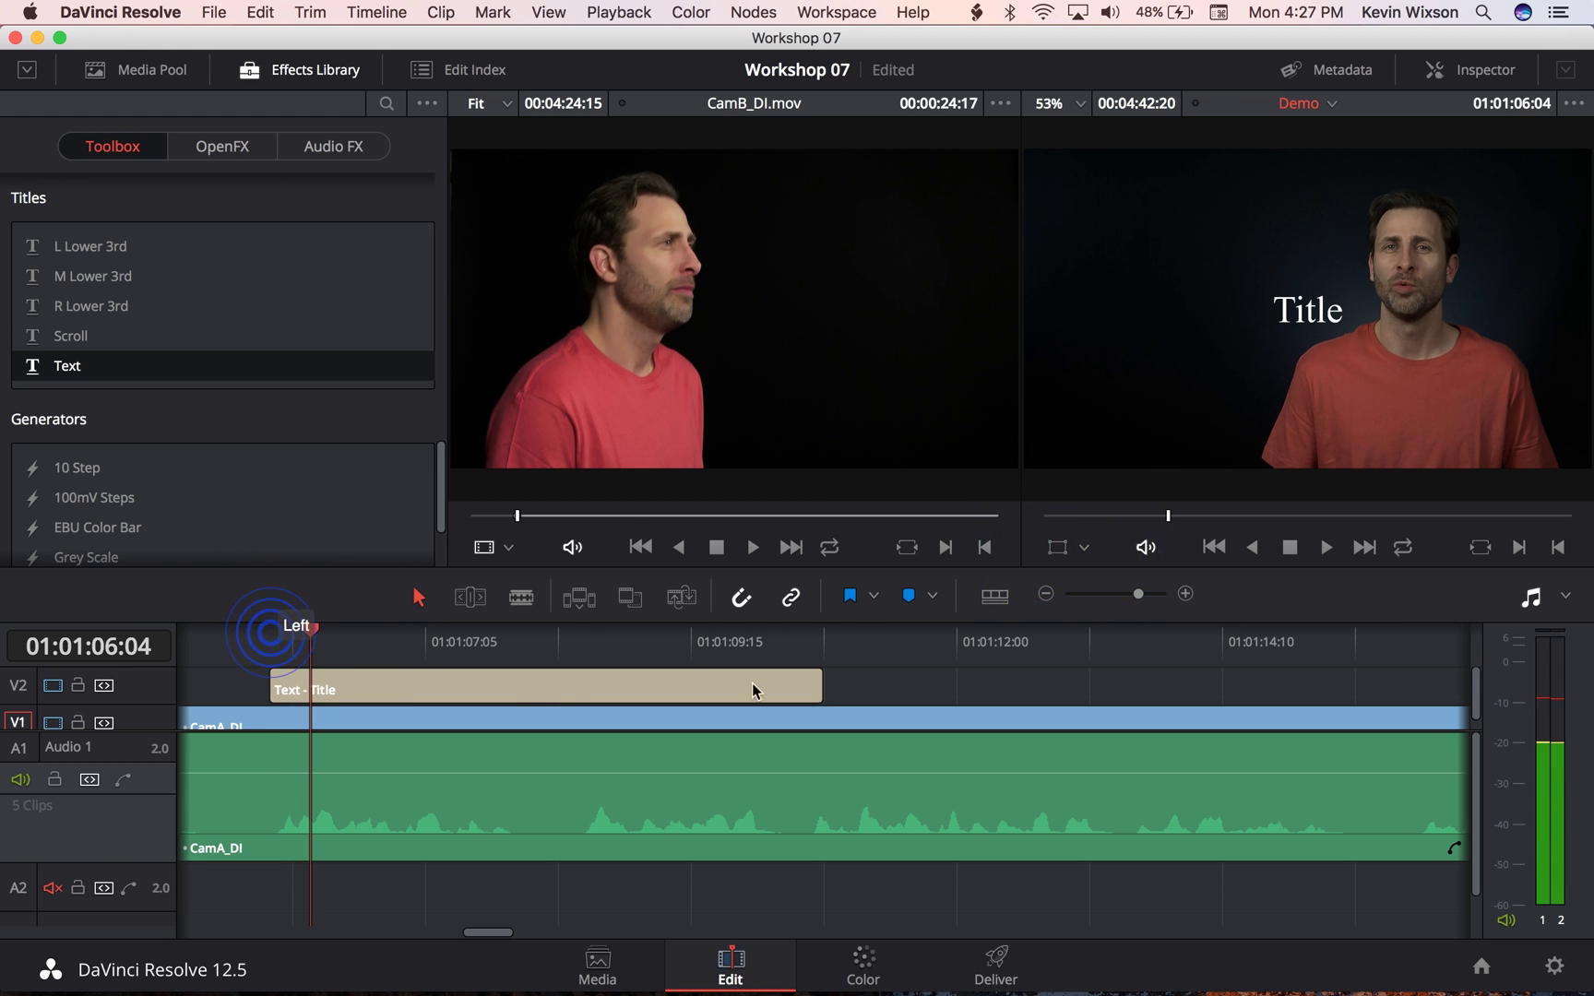
double_click(523, 689)
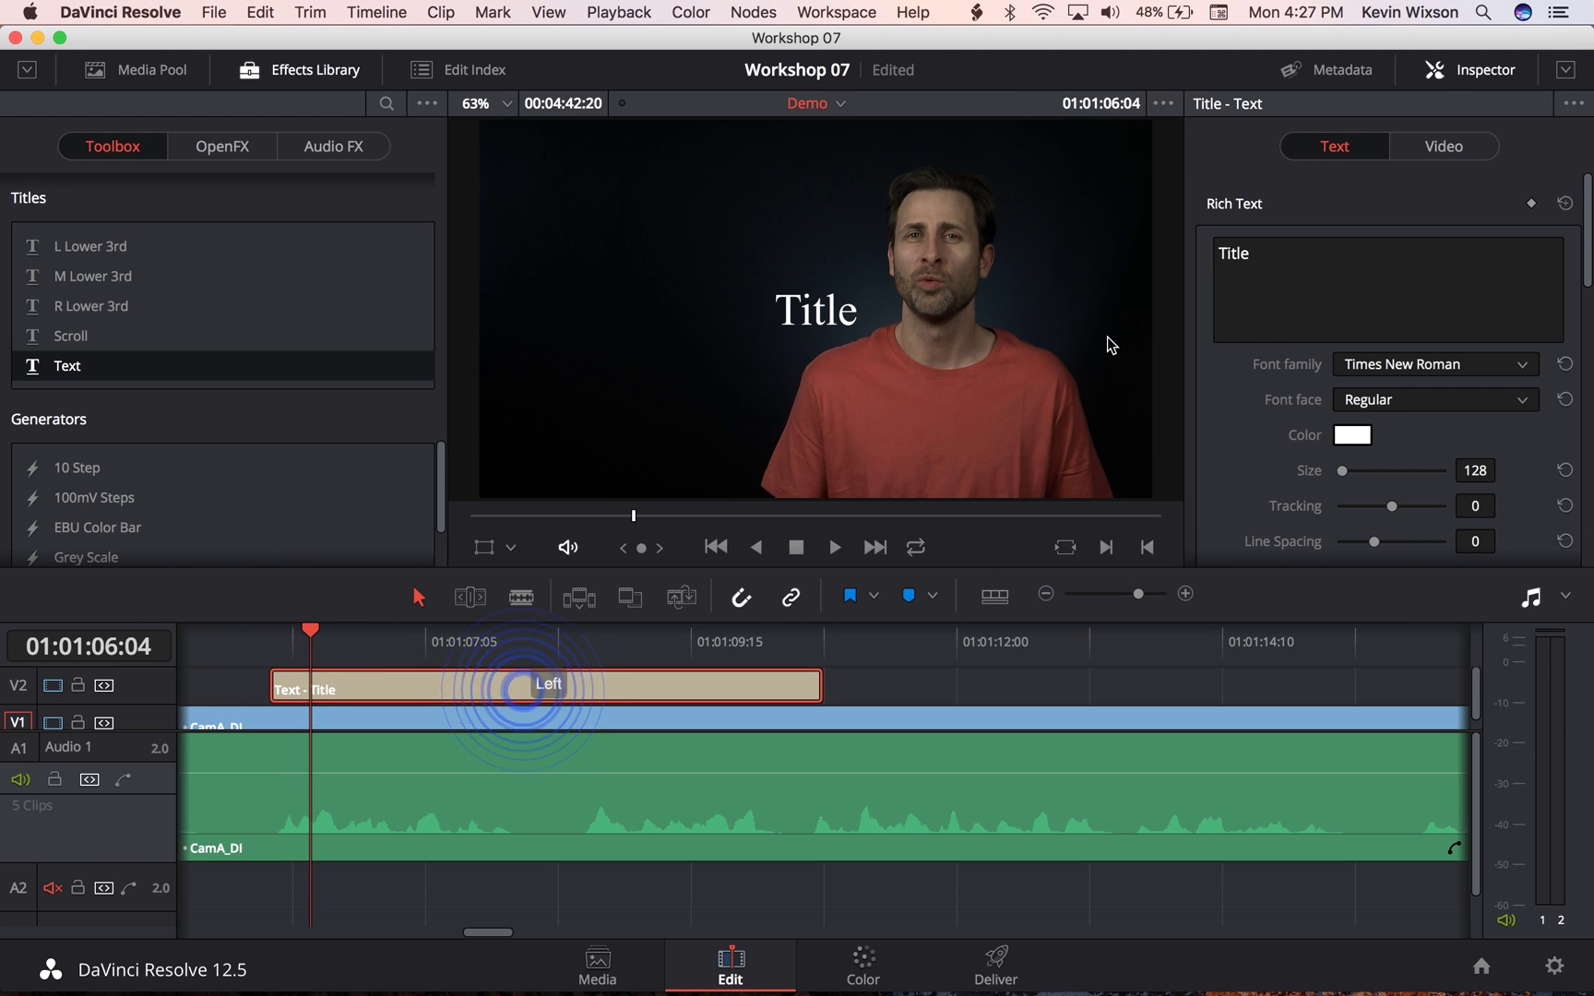
mouse_move(836, 322)
mouse_down()
mouse_move(725, 286)
mouse_move(654, 279)
mouse_move(626, 298)
mouse_up()
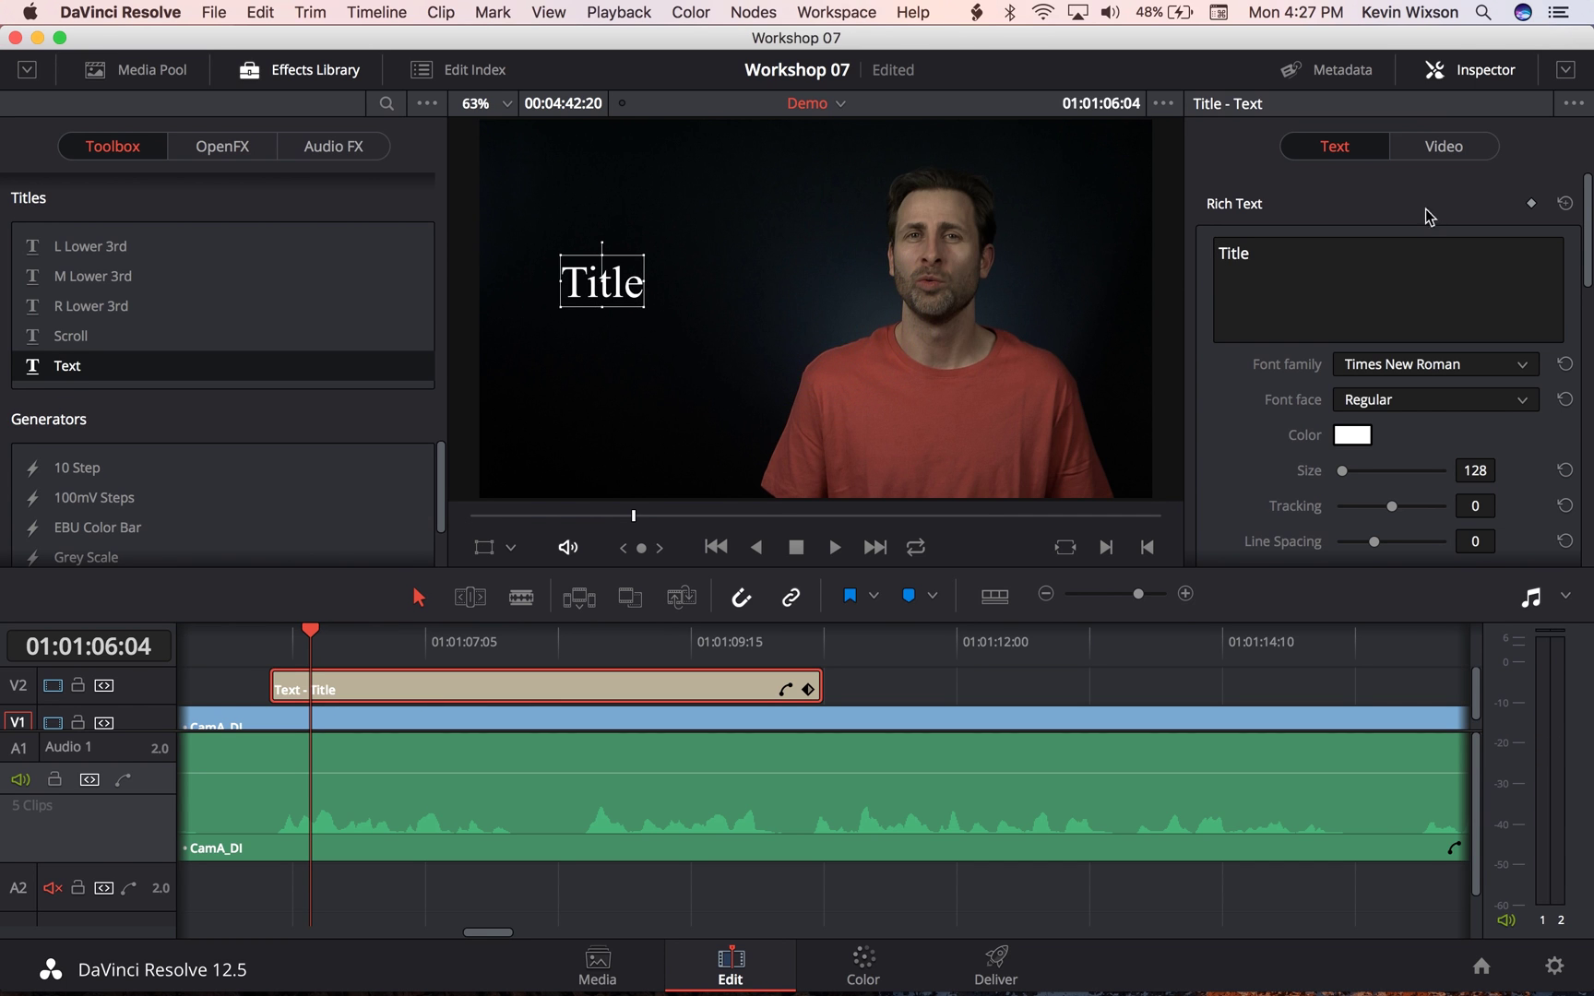
Replace the title's text with "Comfort" and enlarge it within the empty background beside the speaker
double_click(1260, 256)
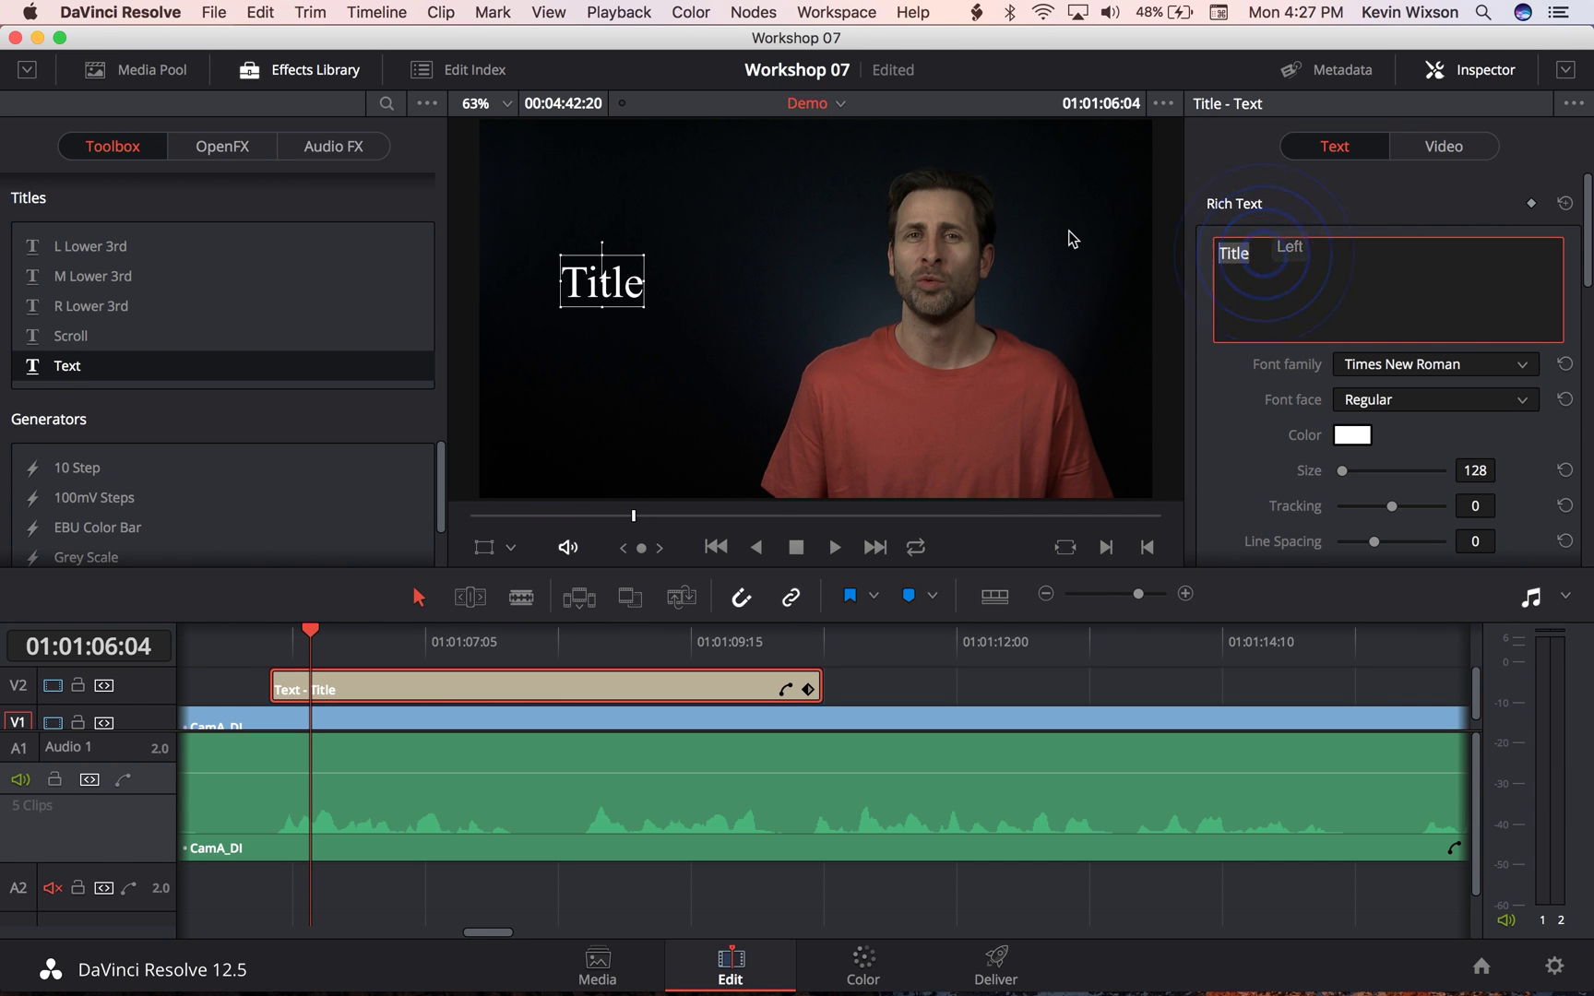
text(1.))
key(BackSpace)
key(BackSpace)
key(BackSpace)
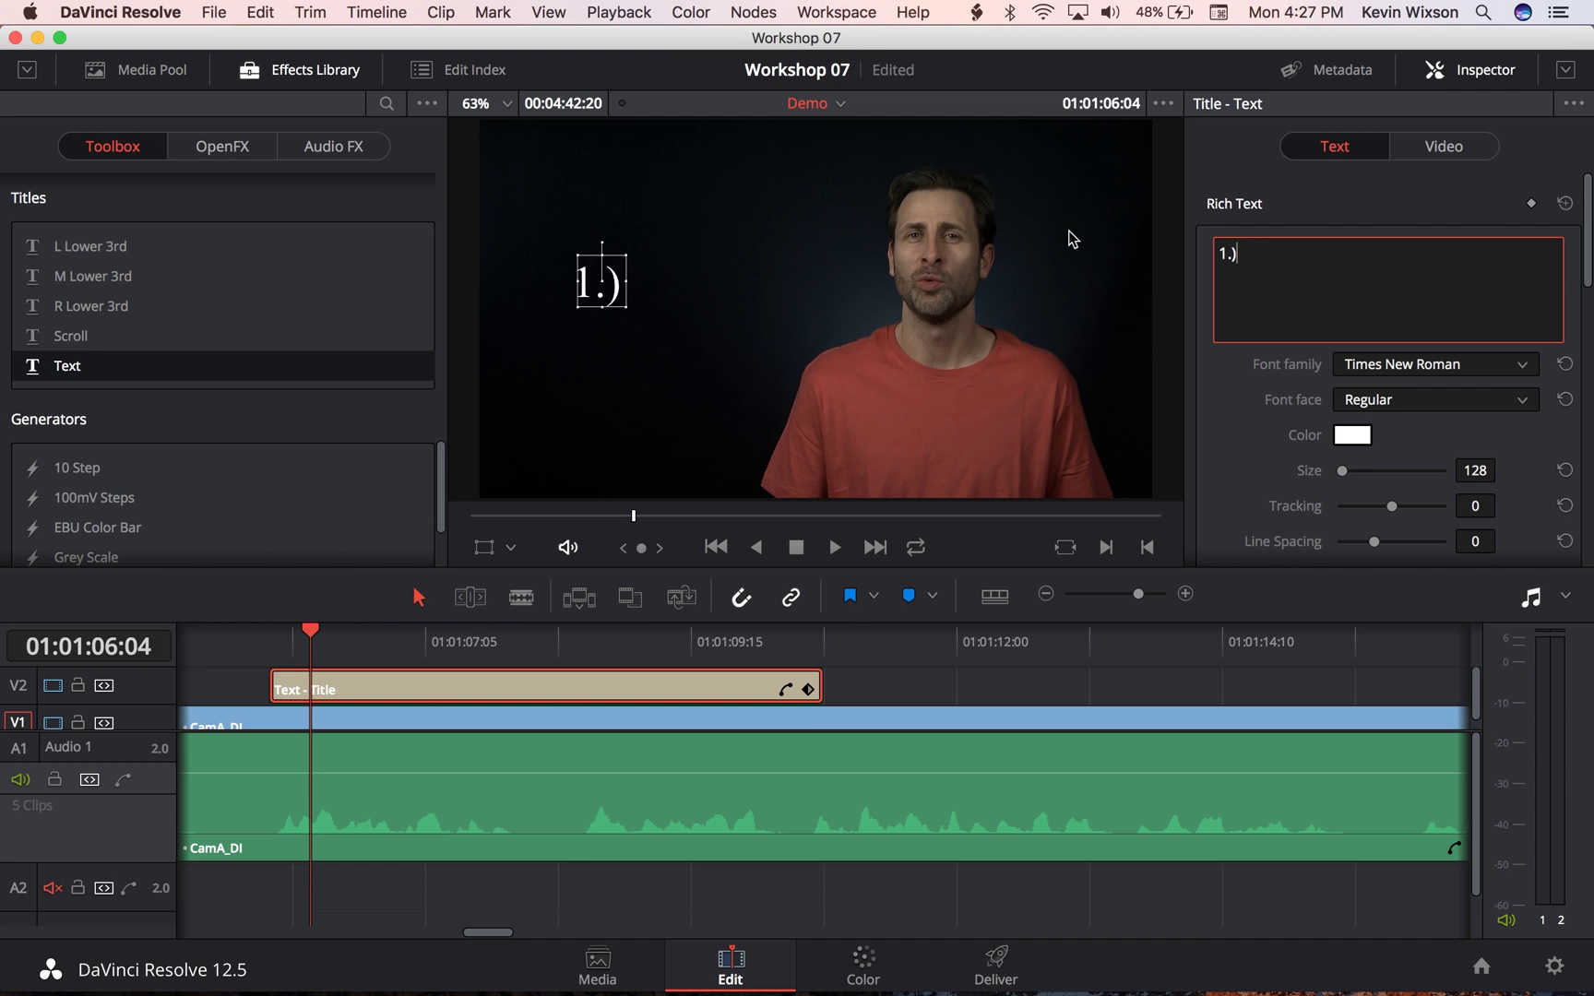
text(#1 :)
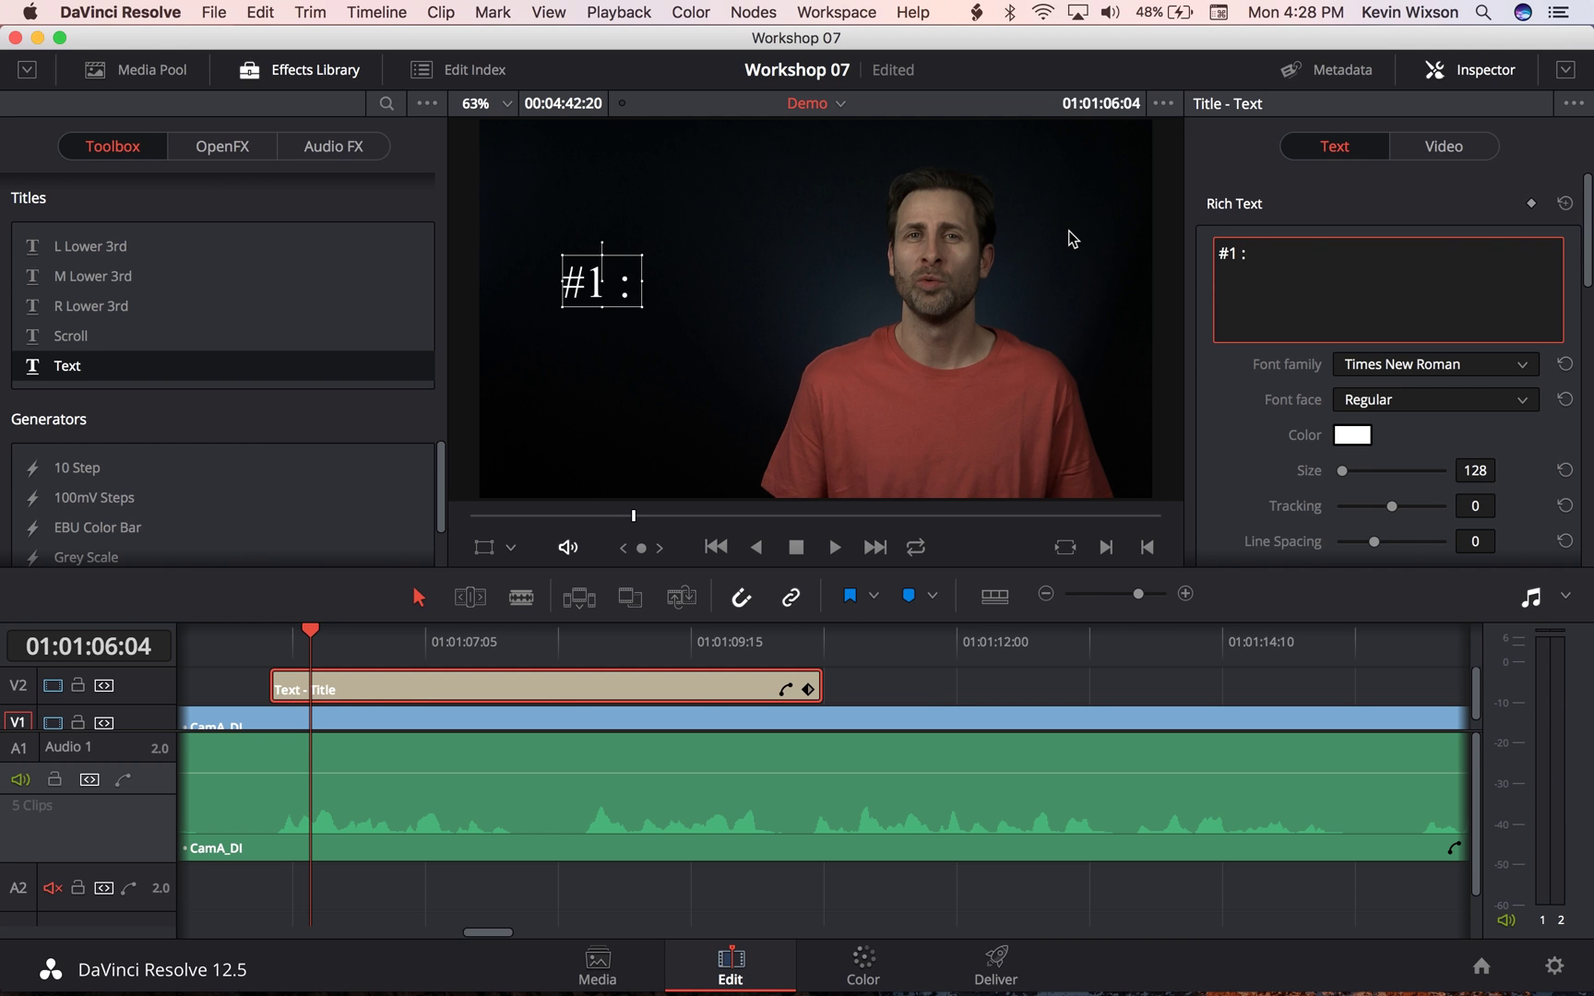
key(BackSpace)
key(BackSpace)
key(BackSpace)
text(Co)
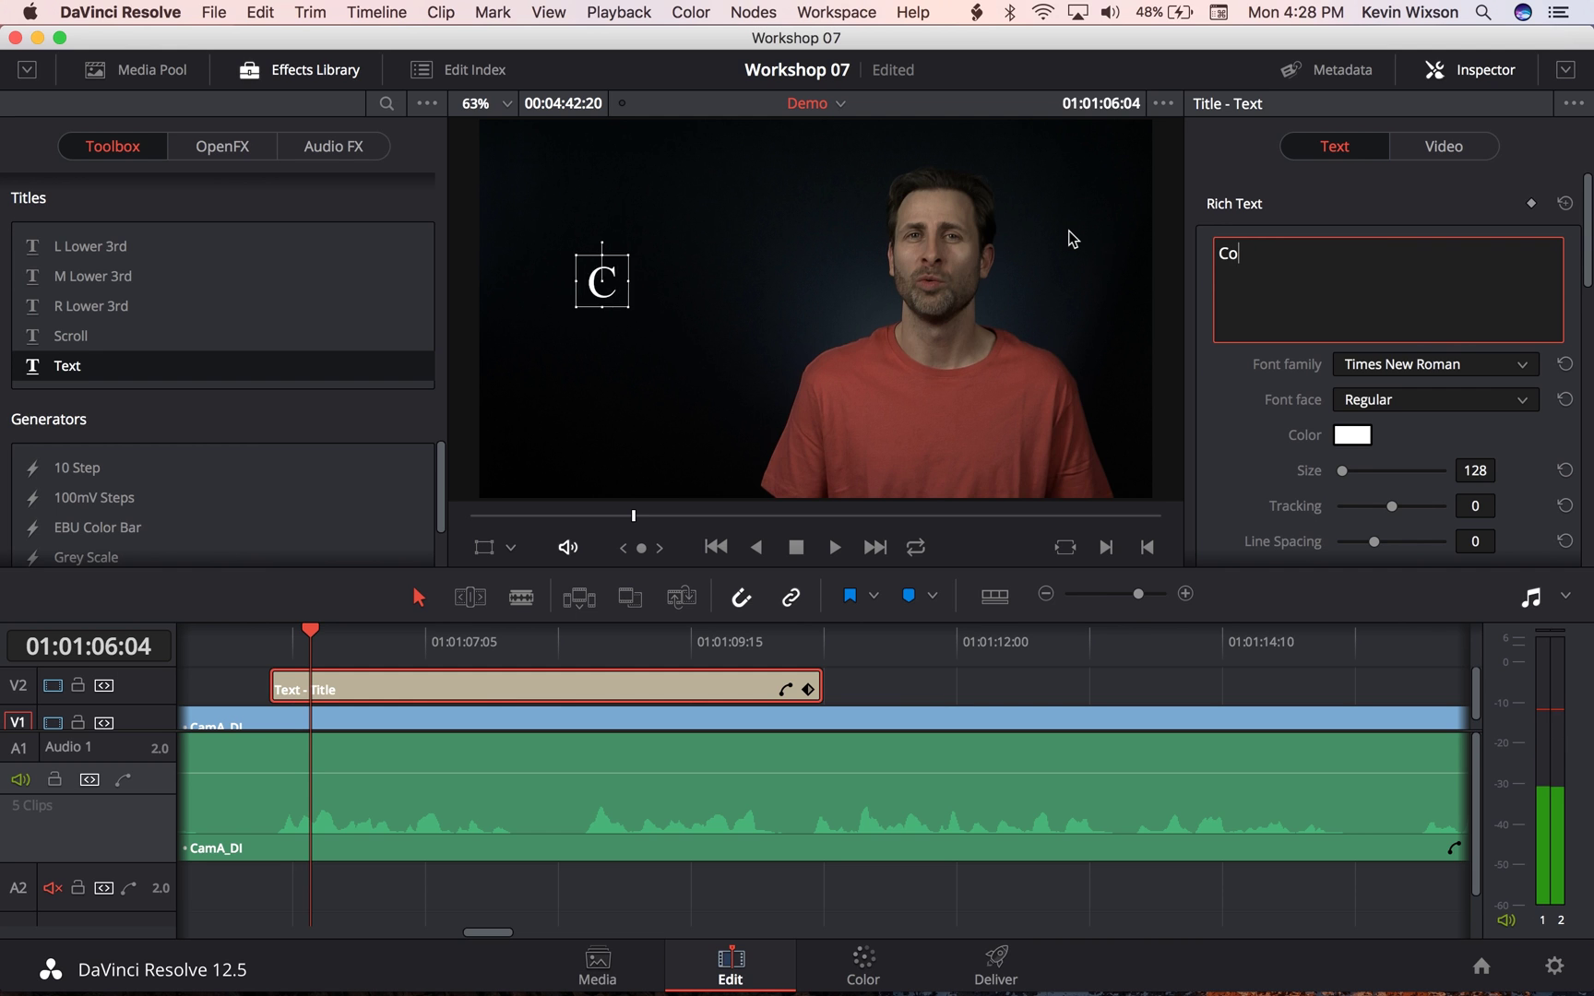
text(mfort)
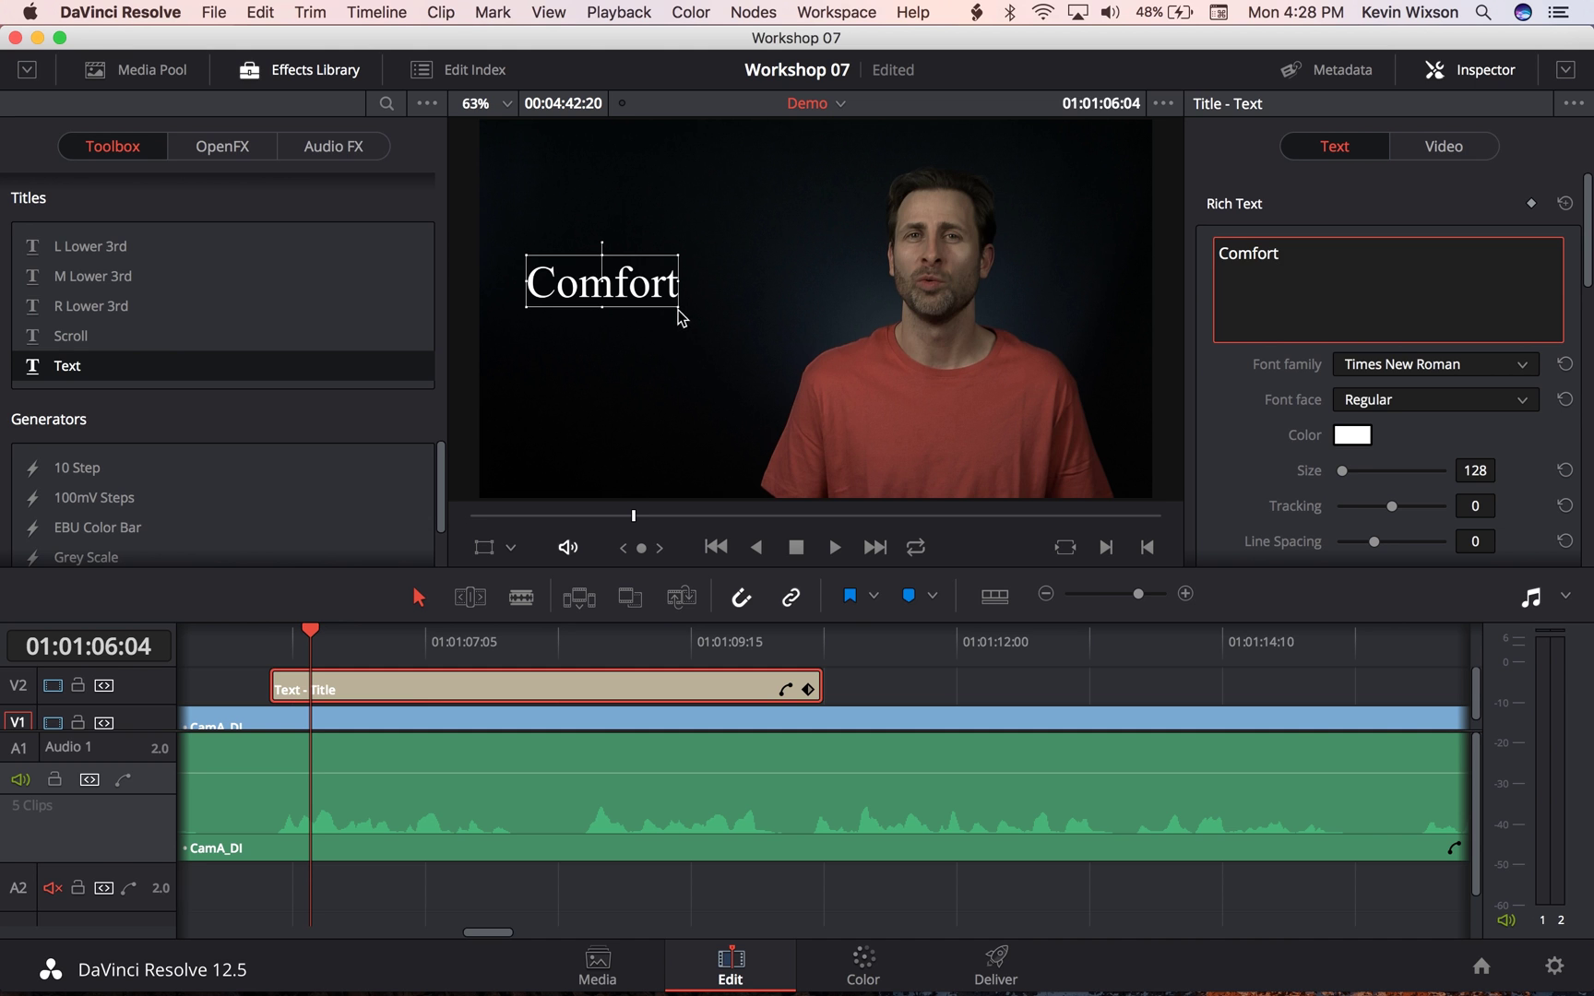
drag(679, 308, 737, 241)
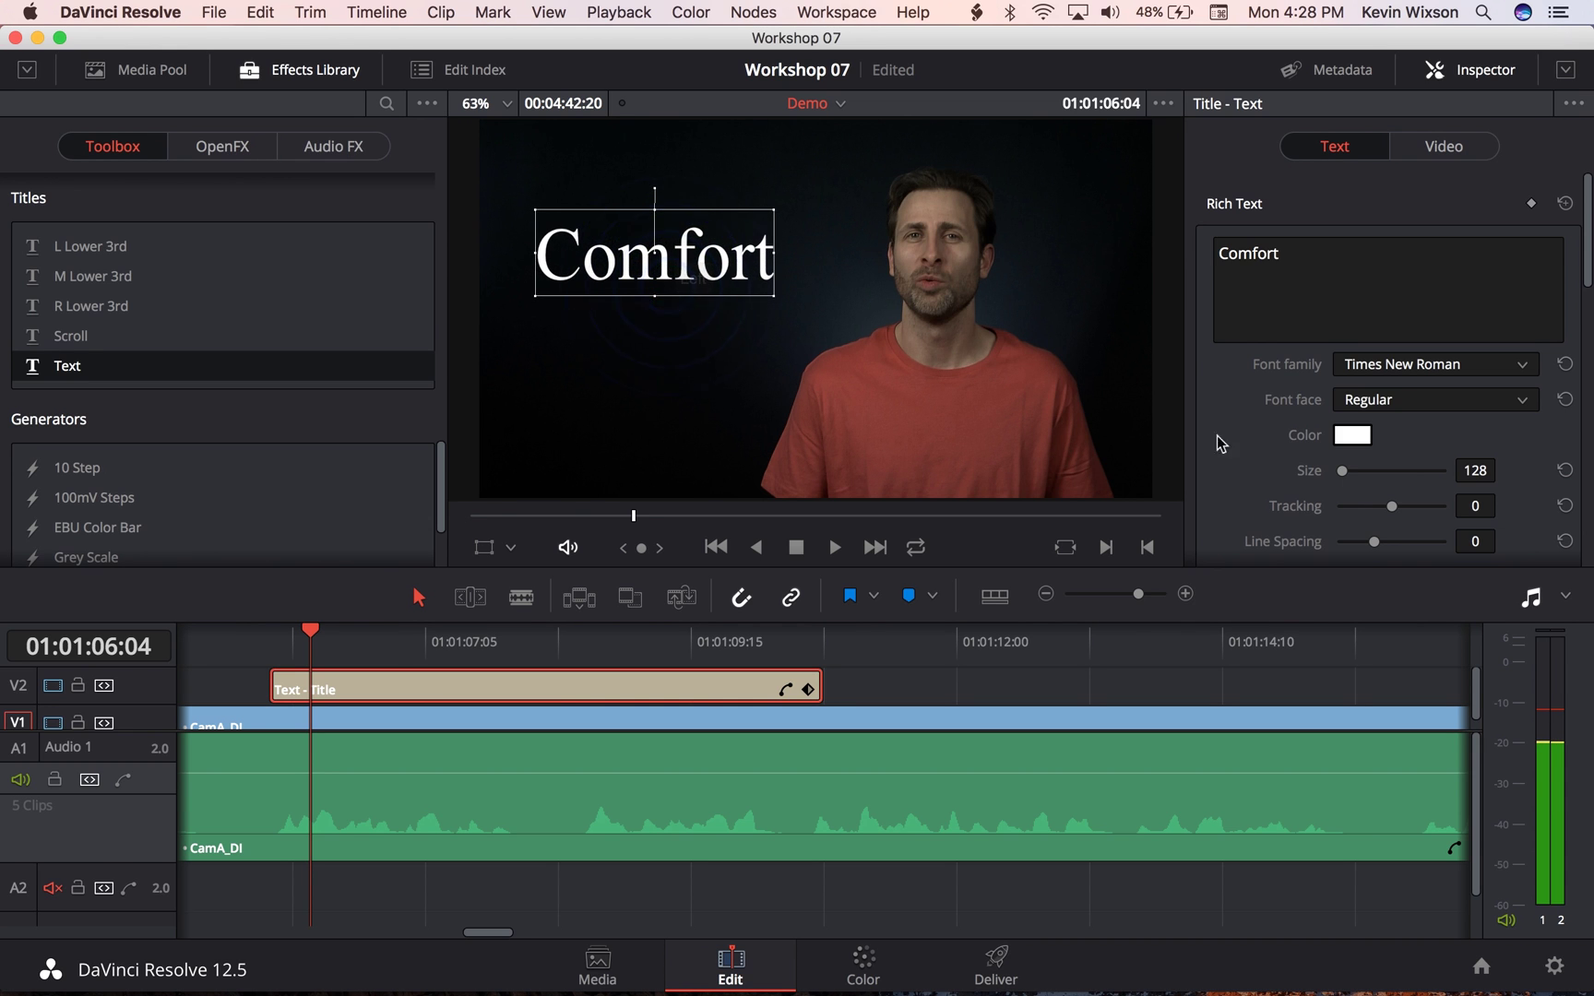
click(1353, 441)
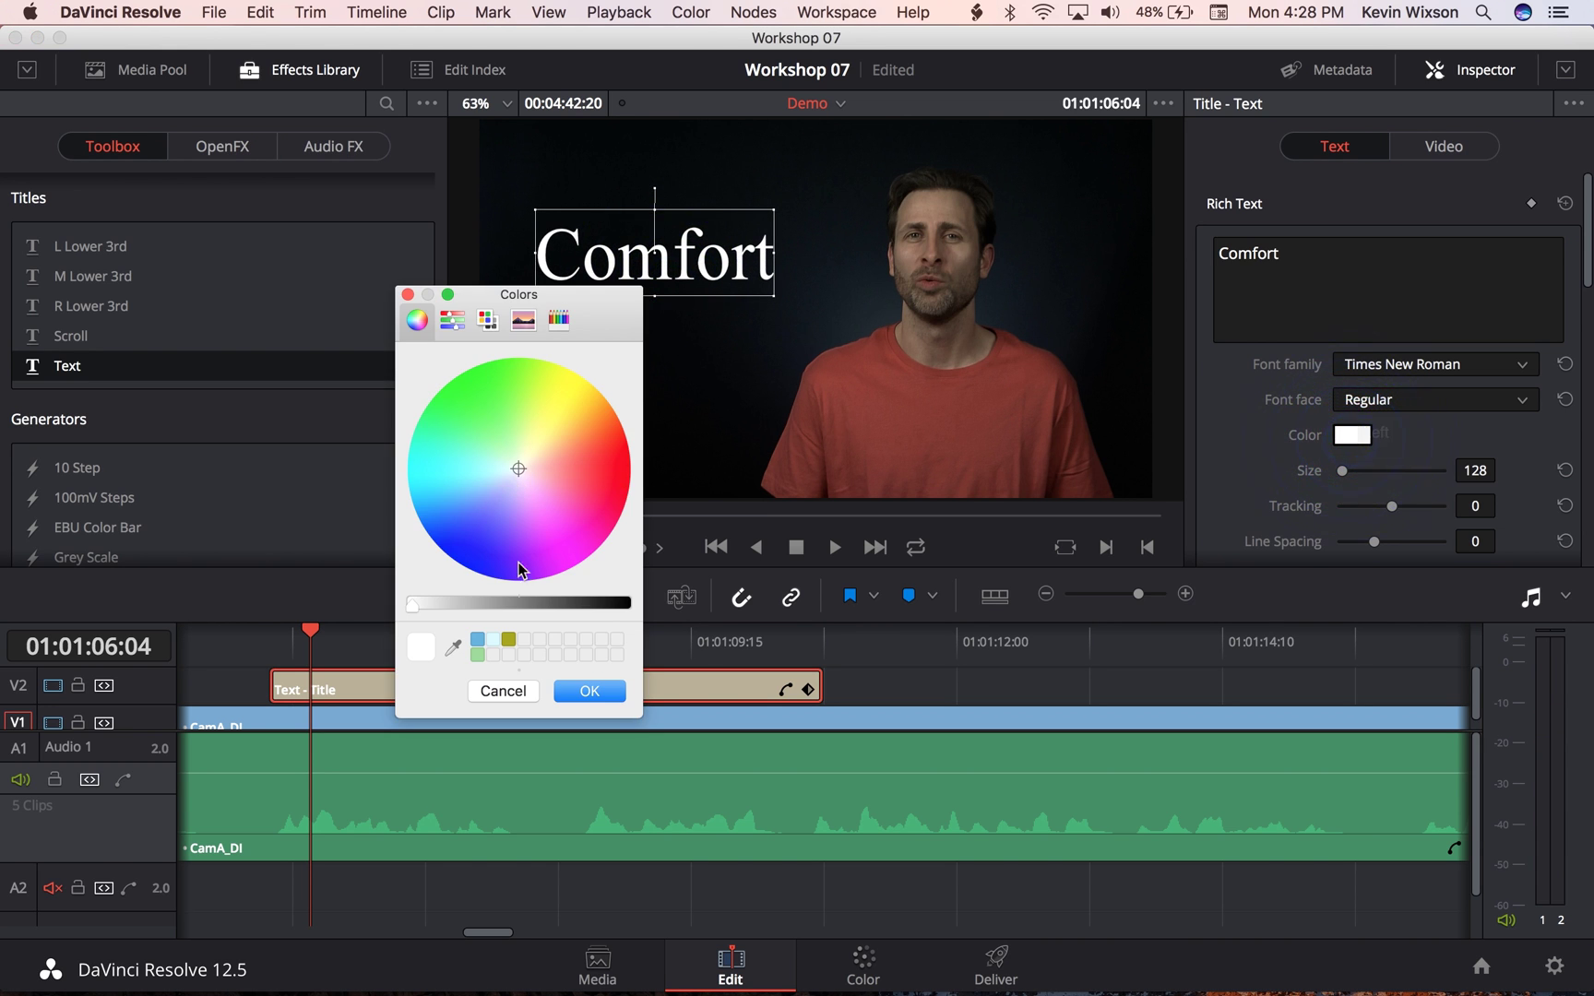
drag(416, 600, 446, 601)
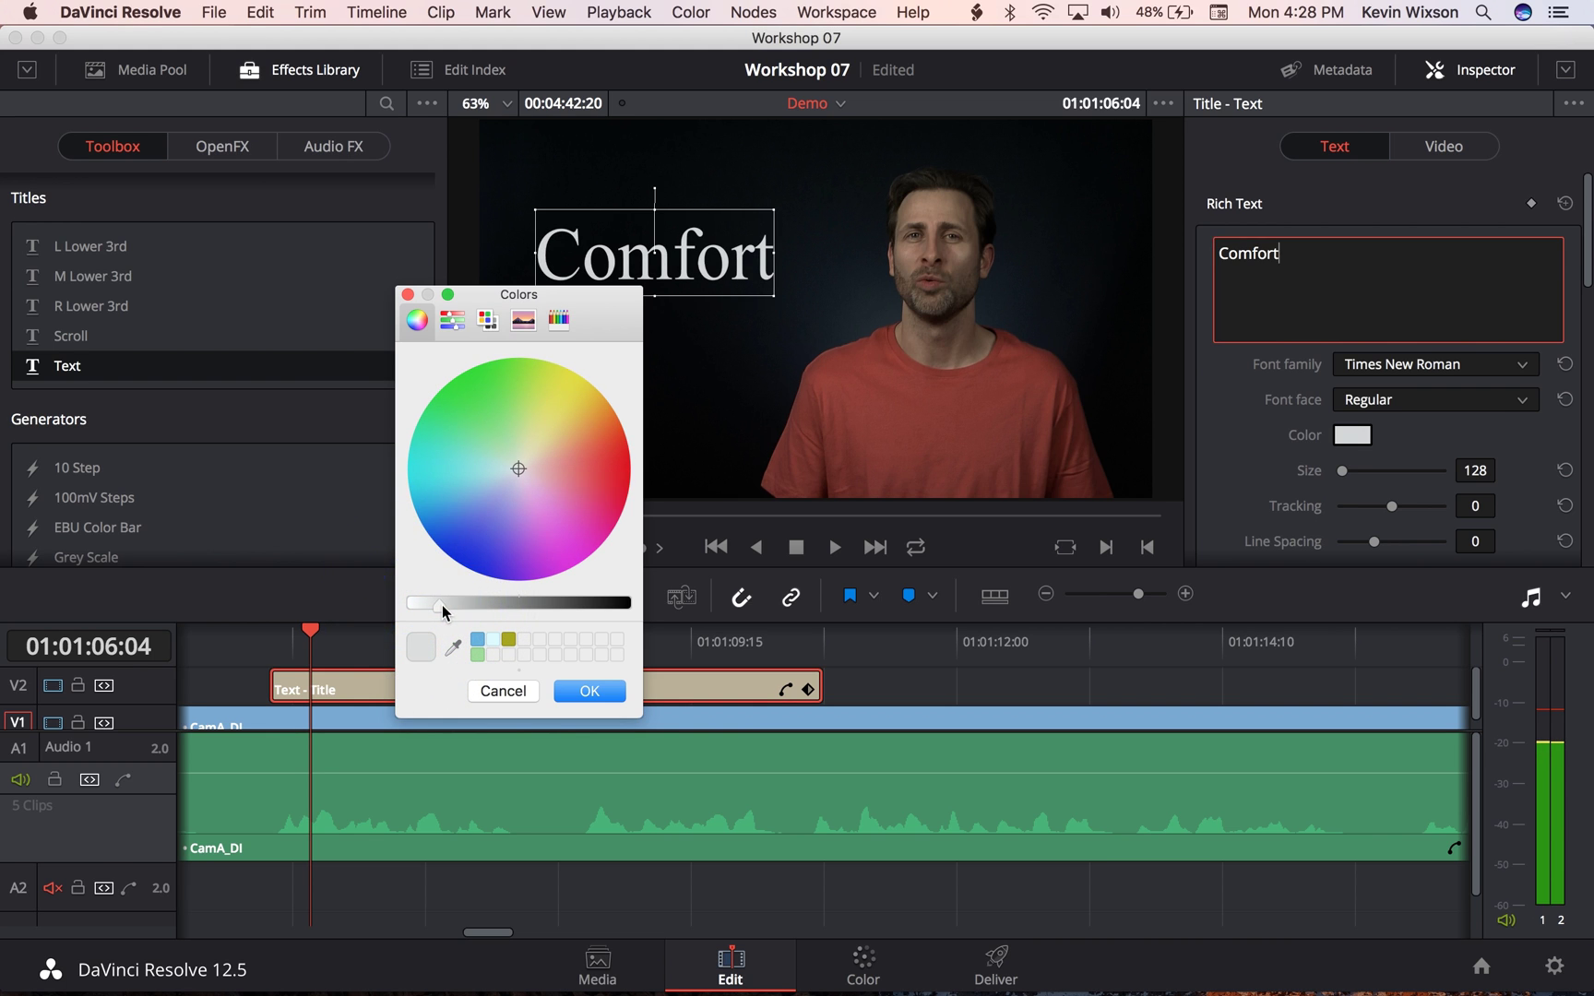
click(407, 295)
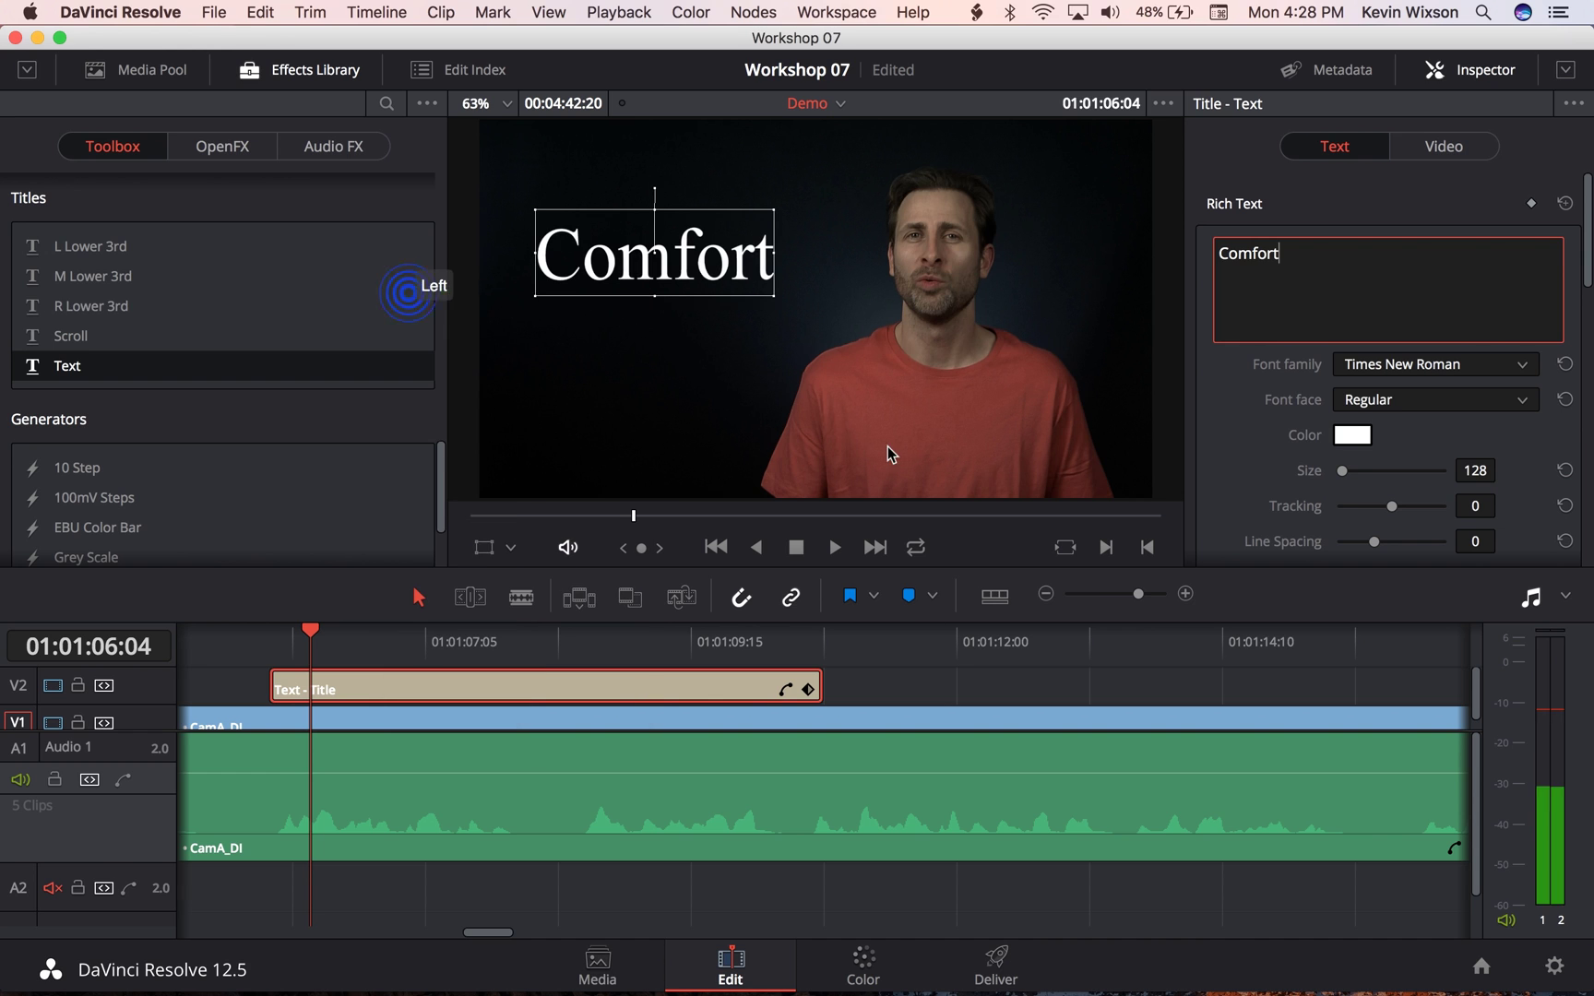
Play the timeline from 01:01:05:13 to review how long the "Comfort" title is shown against the speech
click(882, 691)
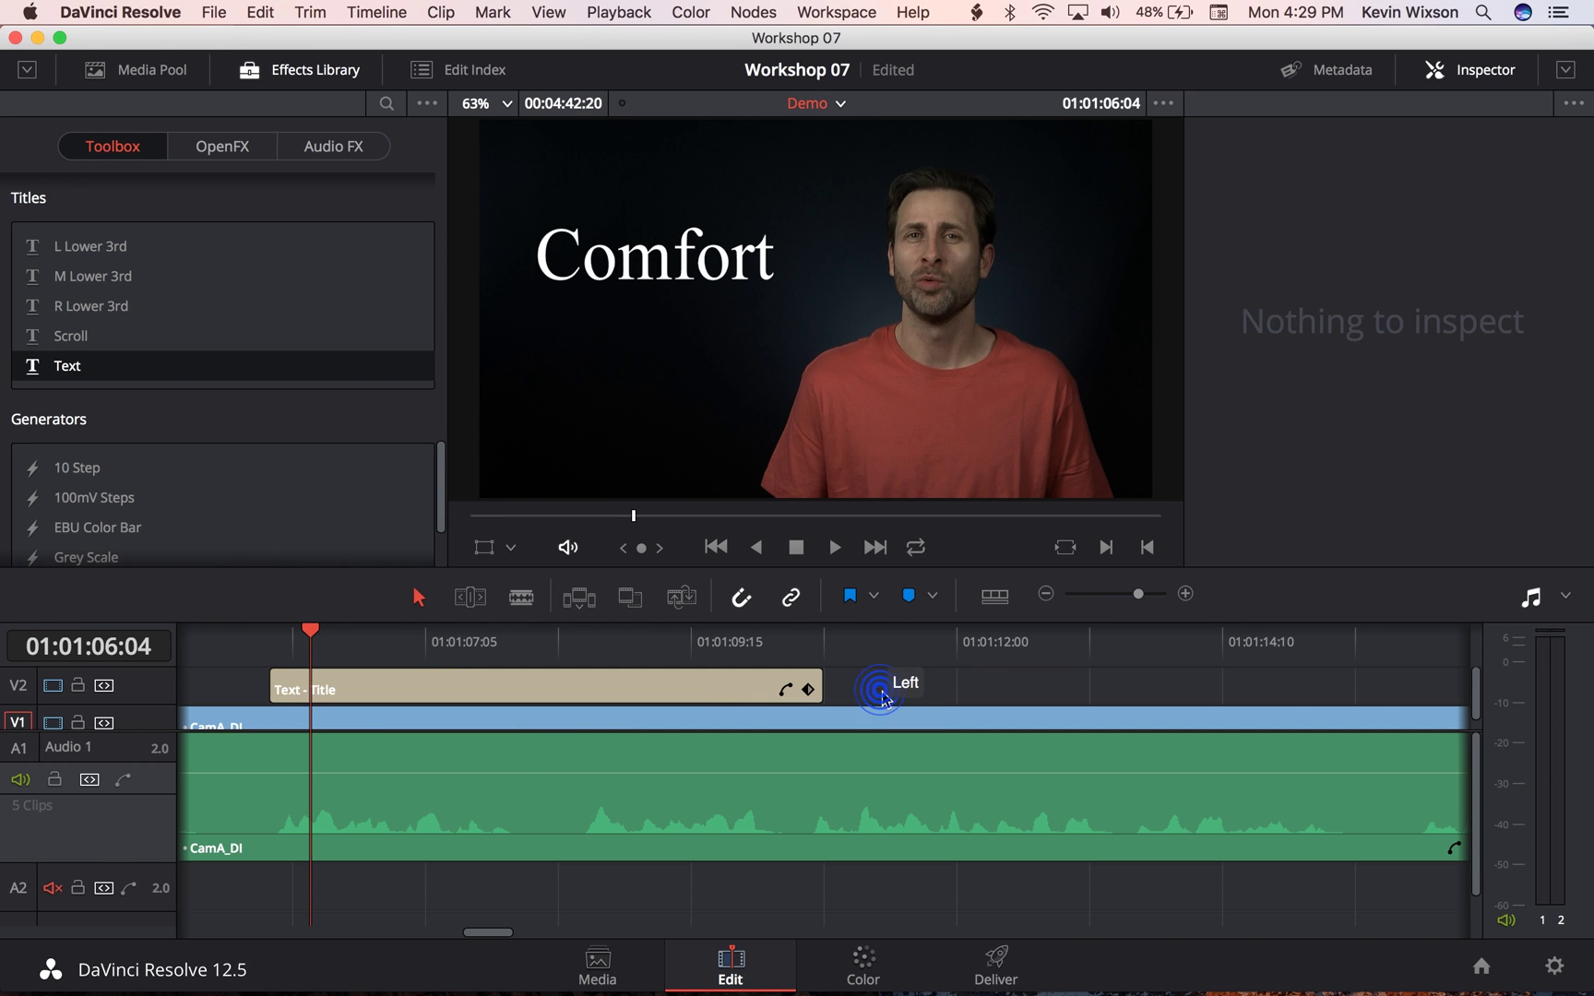
click(238, 655)
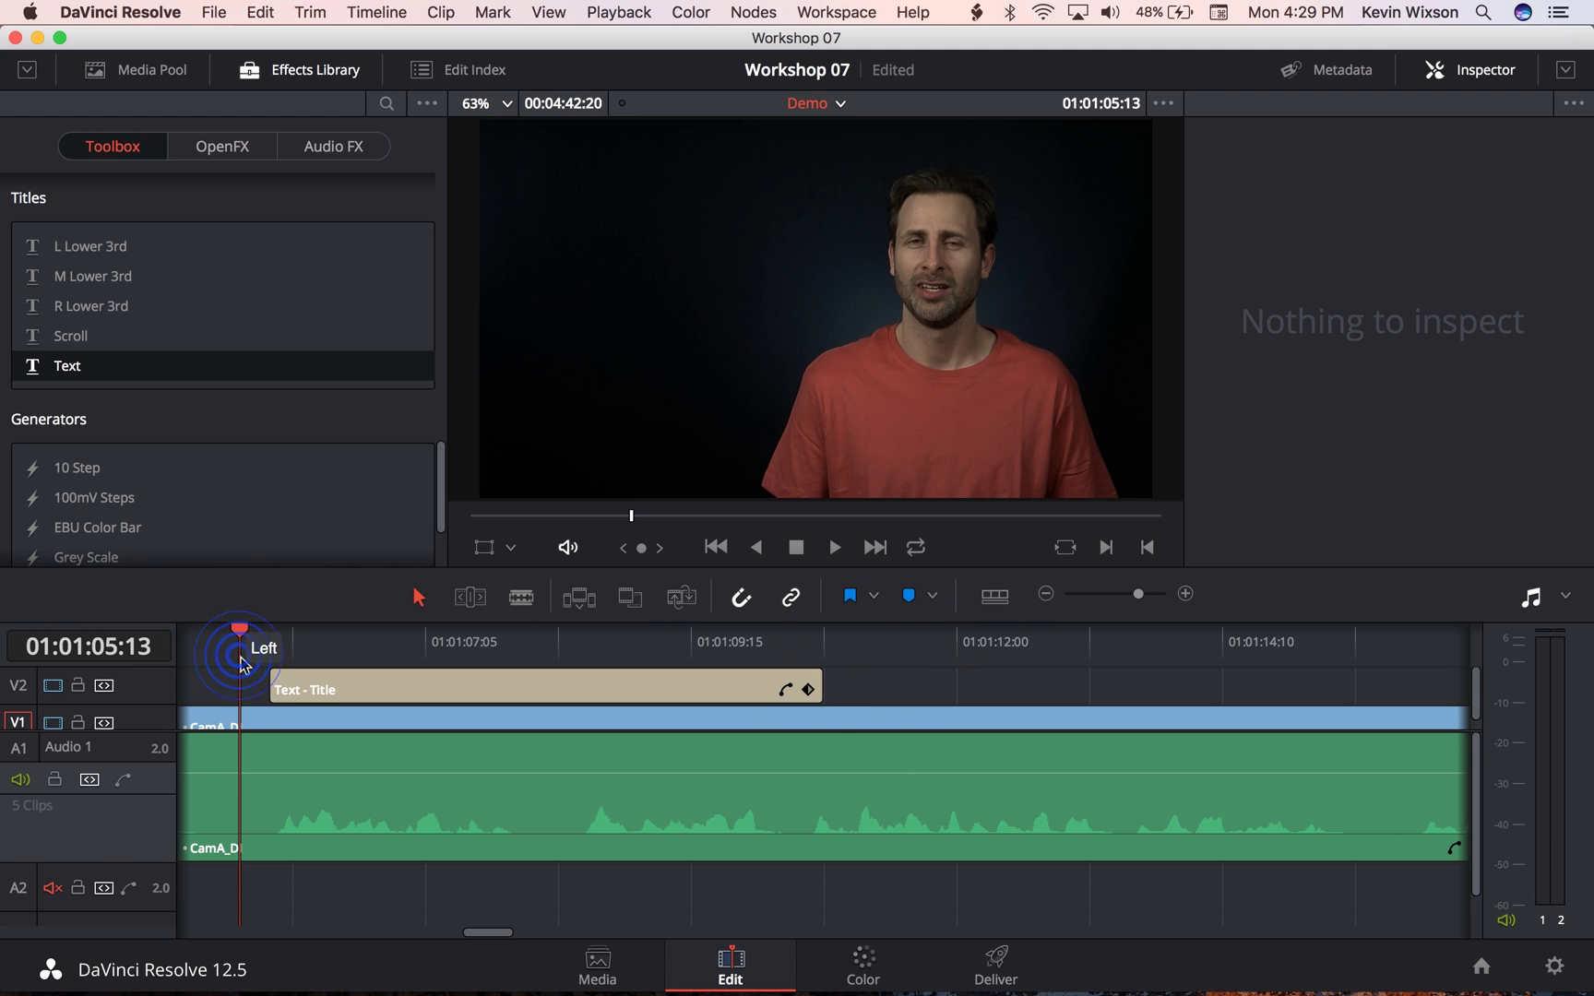
key(space)
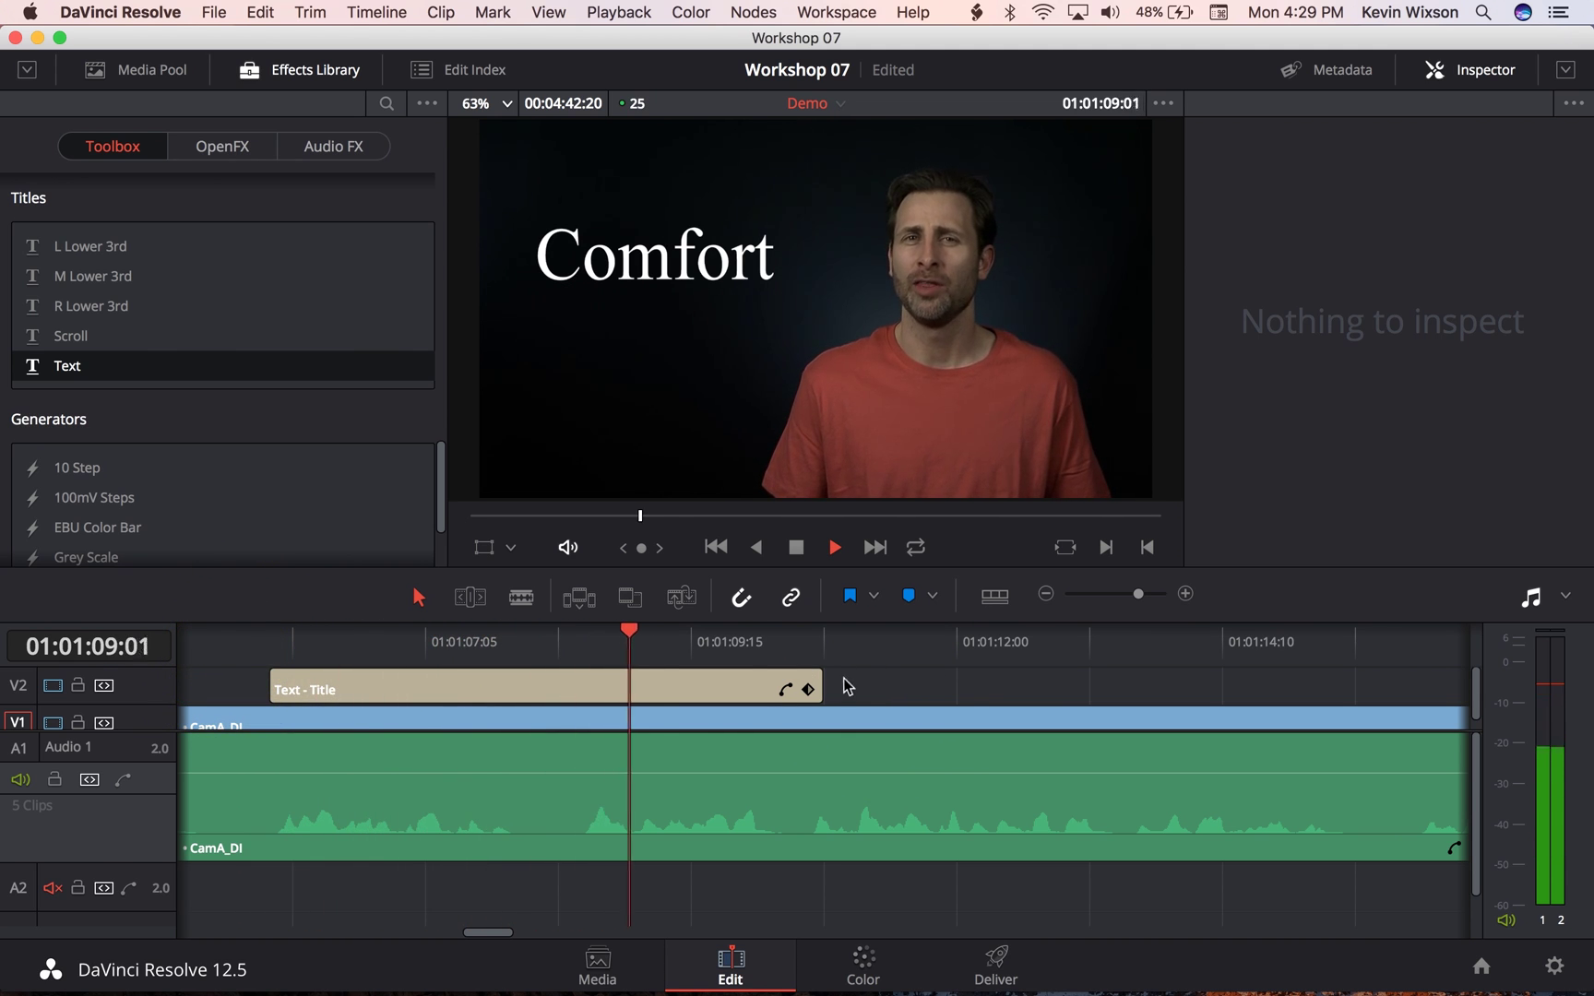
key(space)
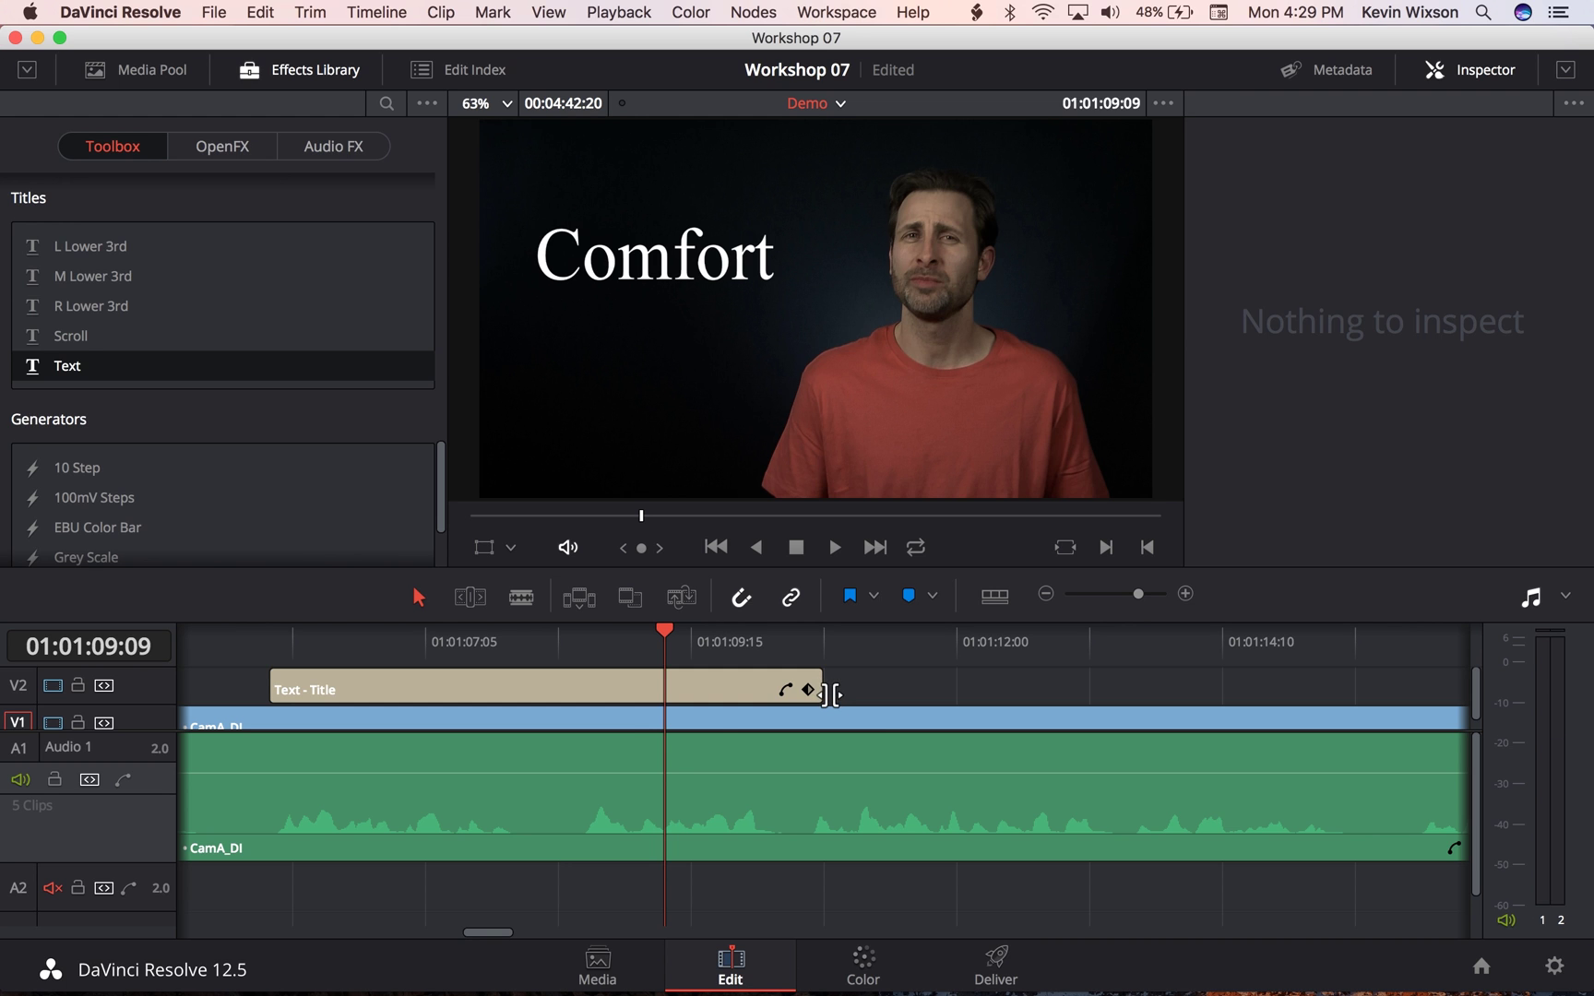
Shorten the "Comfort" title from its end, move it slightly later on V2, and play from 01:01:05:13 to check its timing
drag(830, 694, 593, 720)
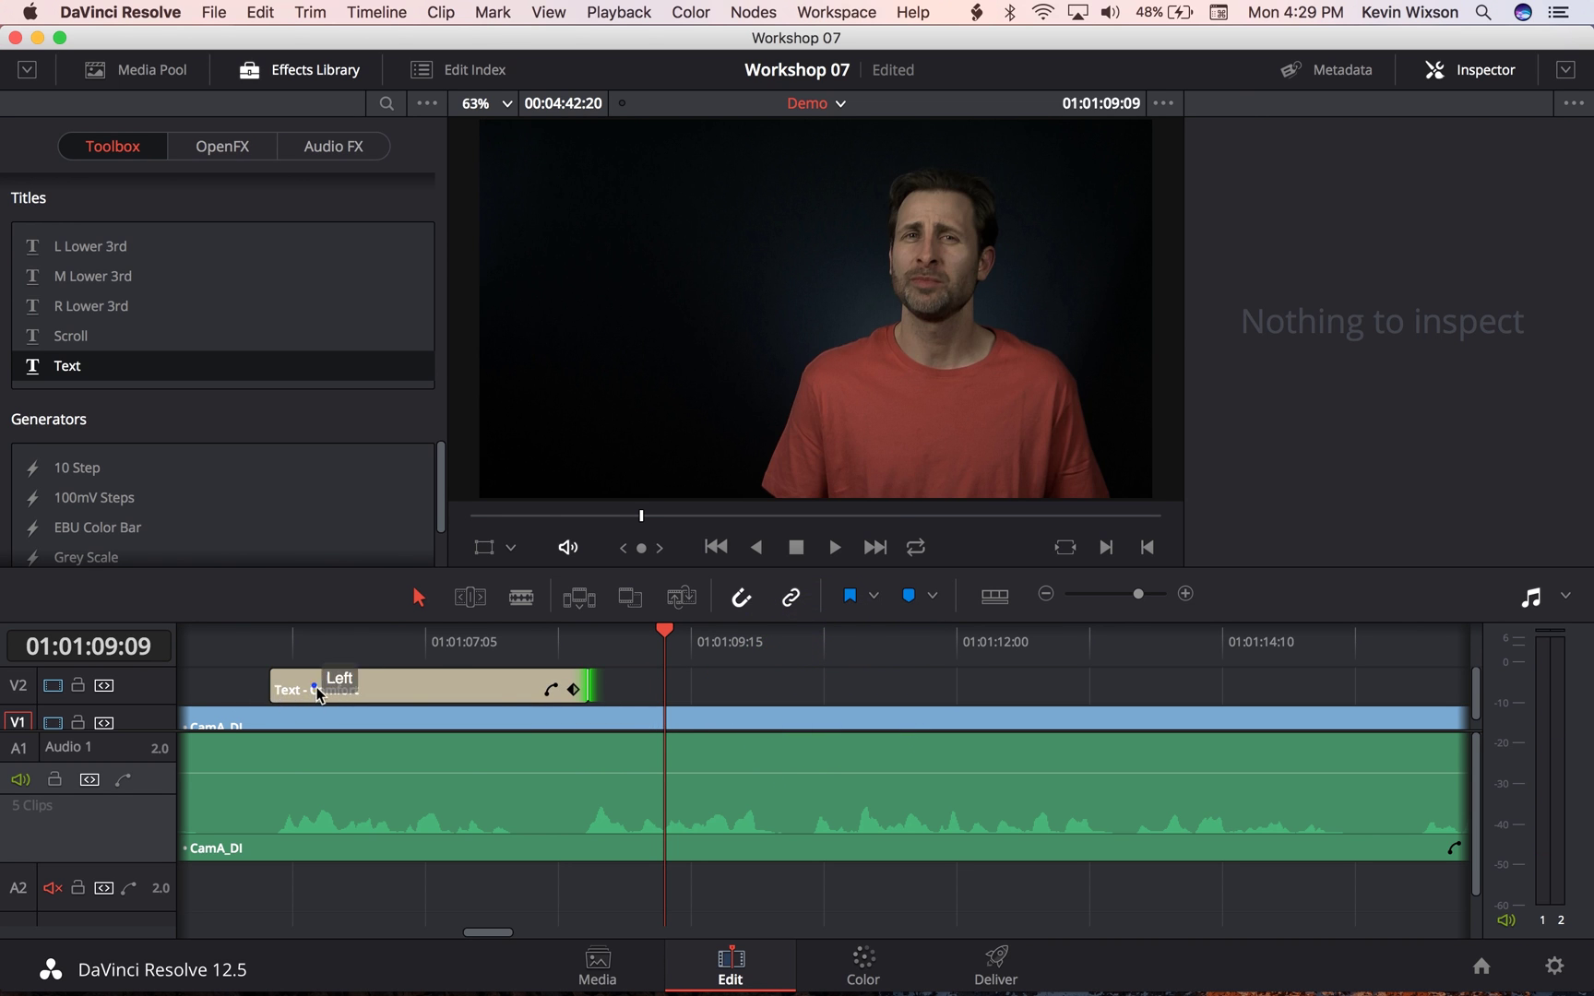
drag(318, 694, 370, 706)
click(239, 657)
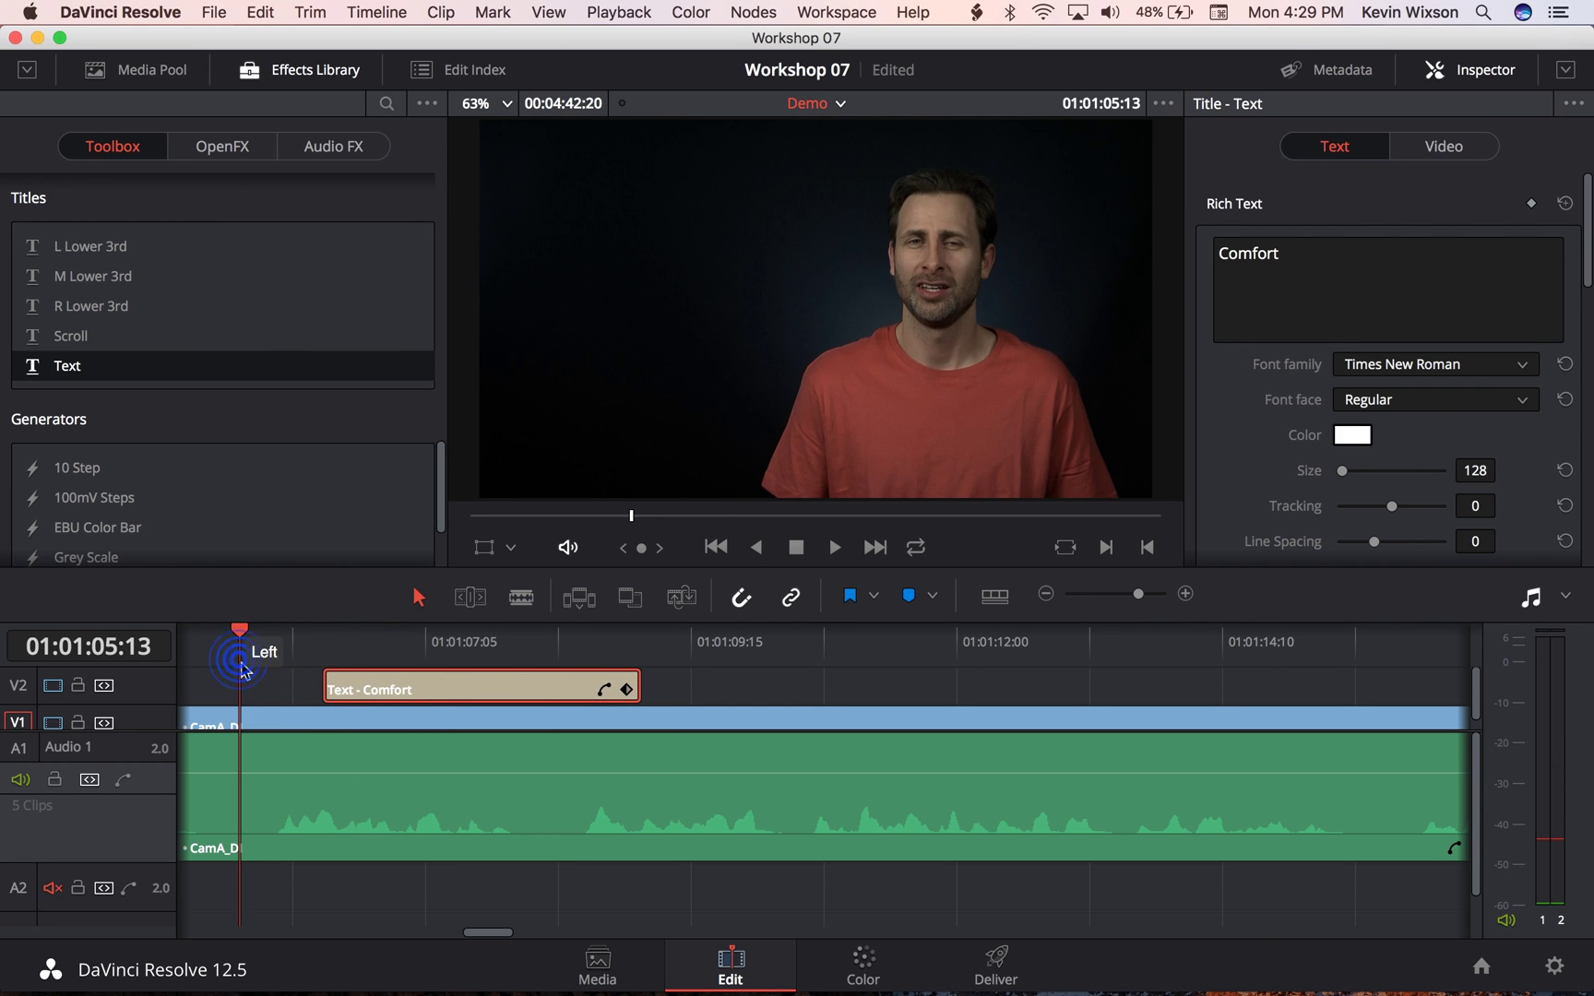
key(space)
key(space)
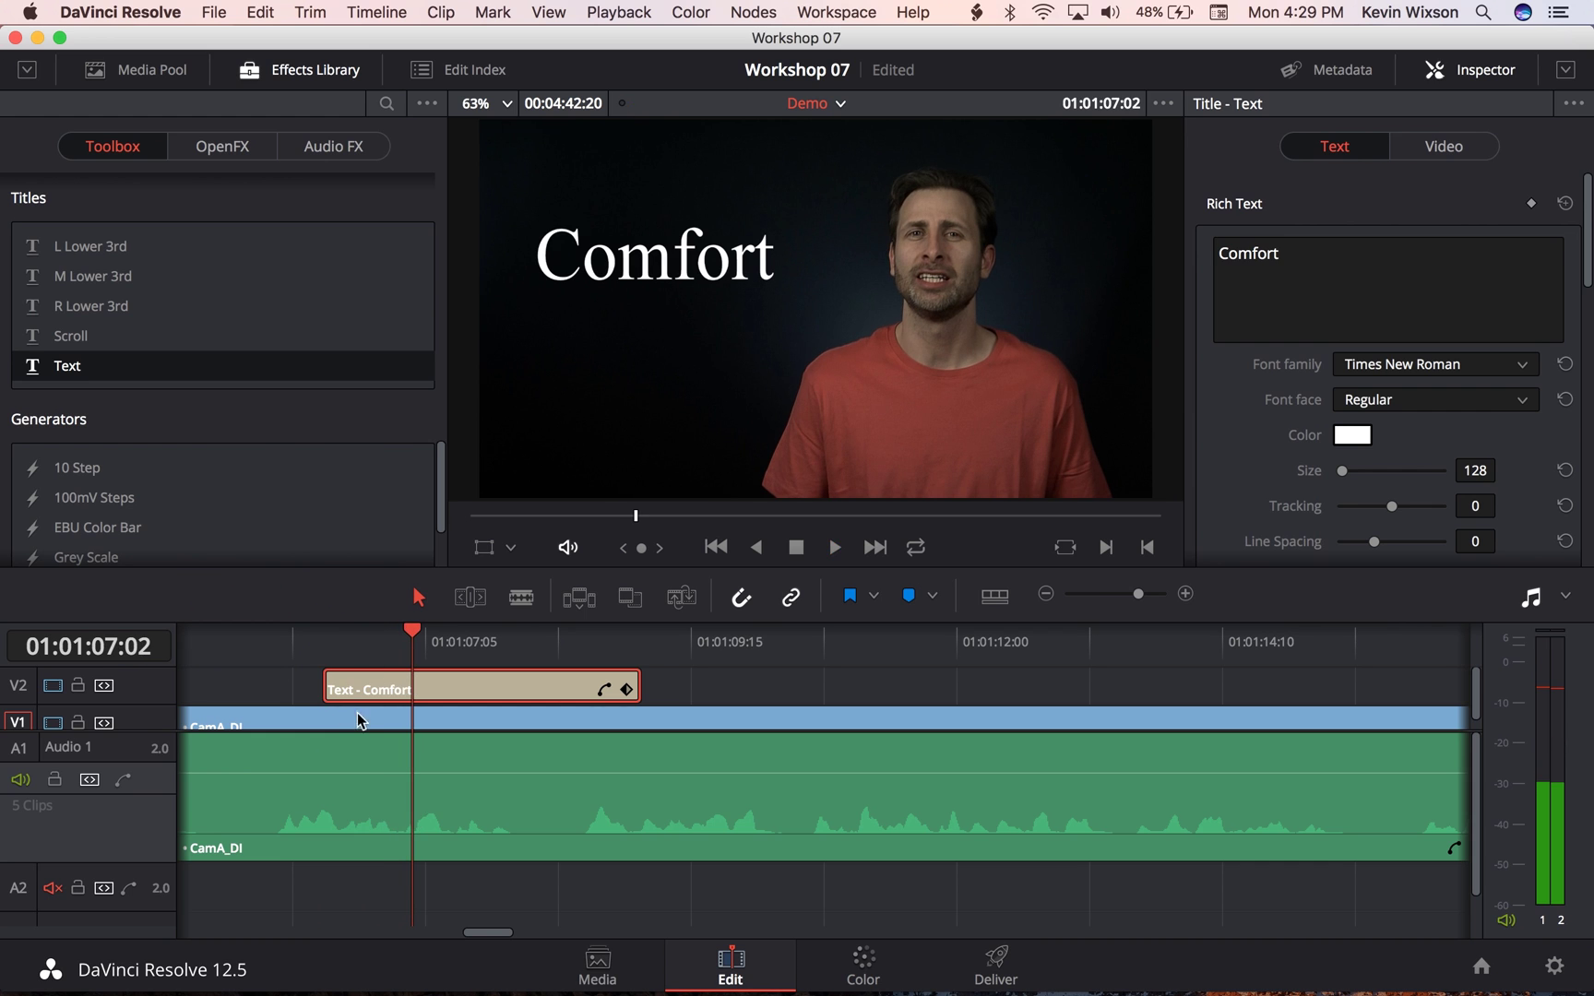
Move the "Comfort" title later until it starts just after 01:01:07:05, replaying the lead-in to match it to the speech
drag(353, 691, 393, 696)
click(251, 650)
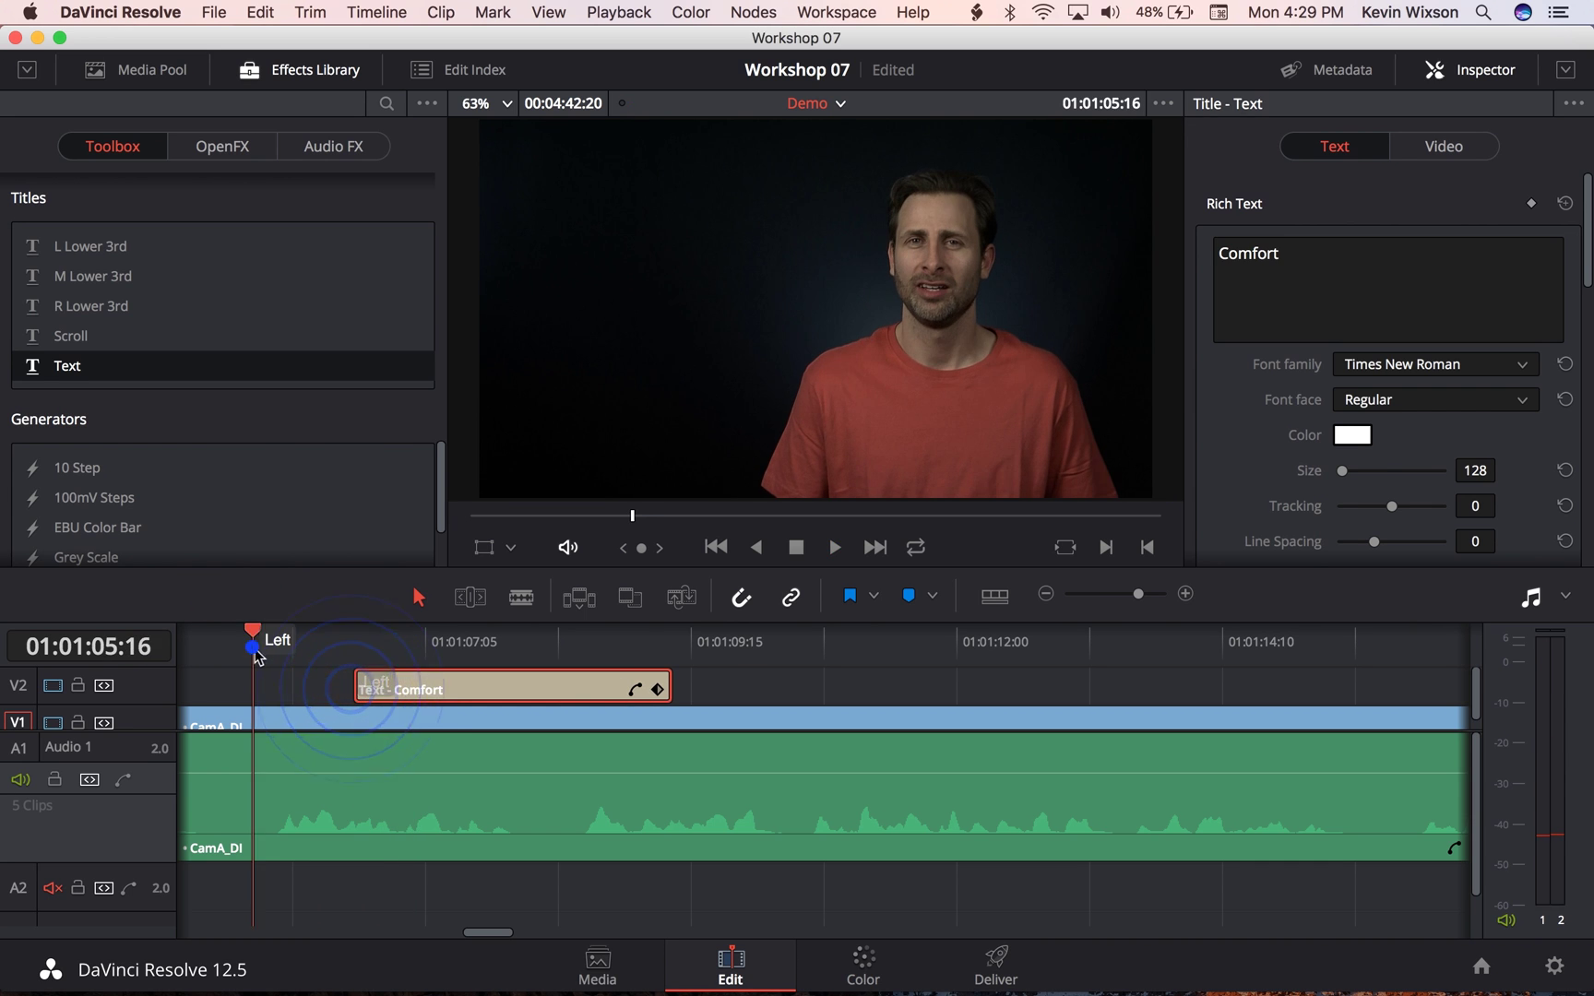
key(space)
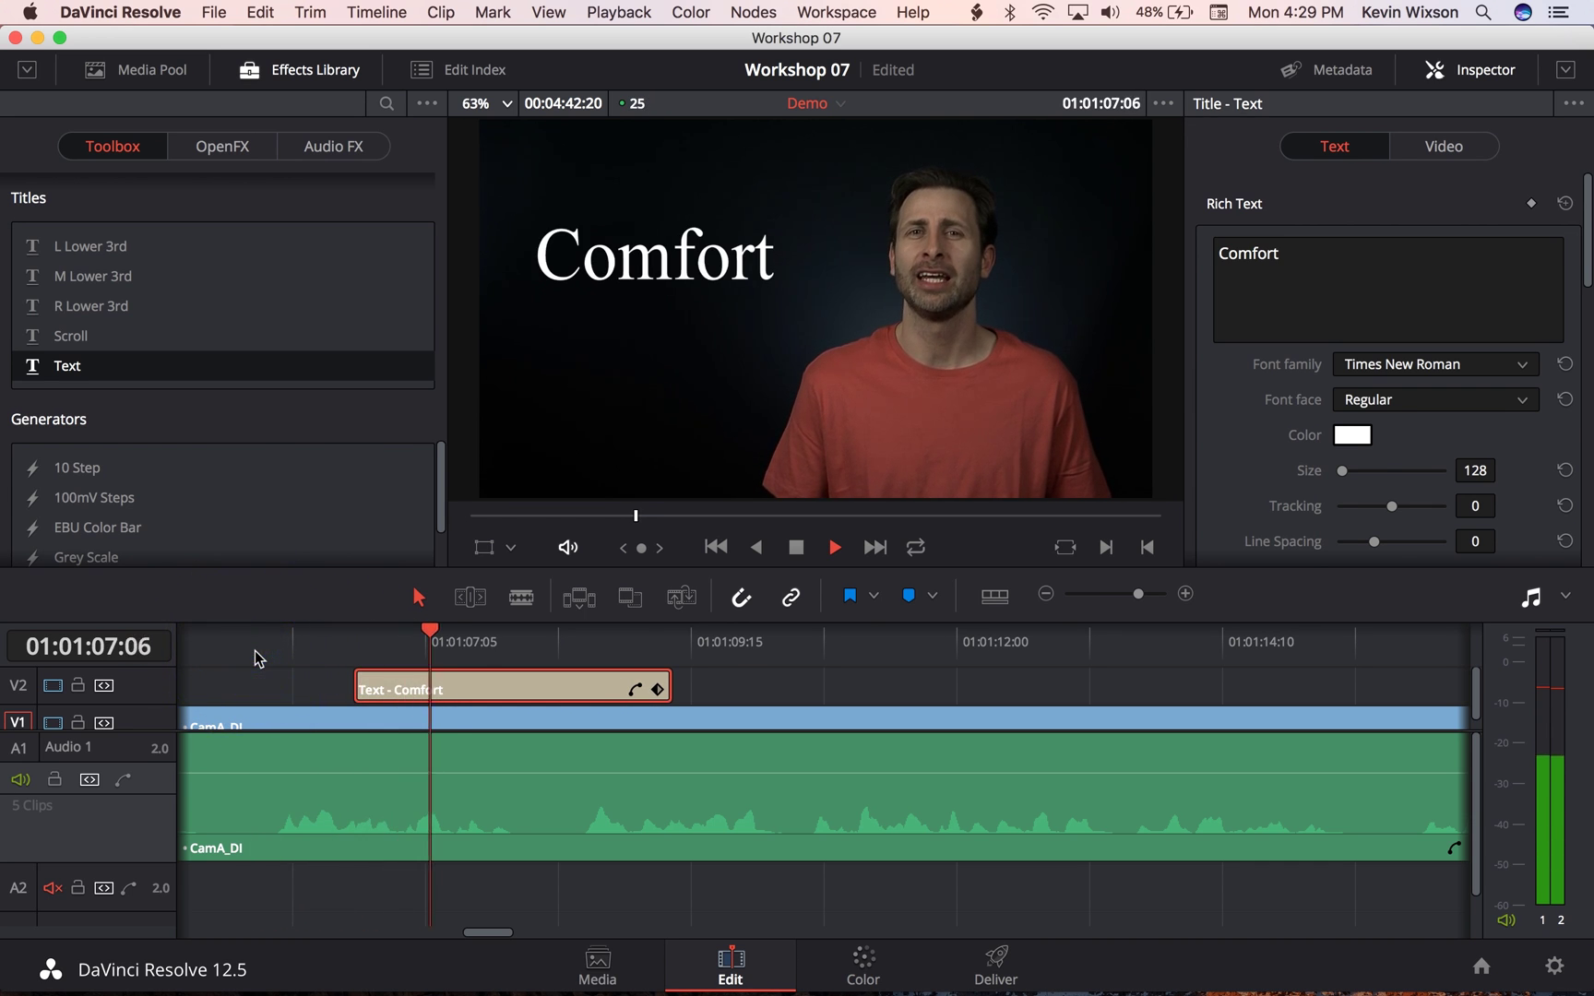
key(space)
drag(387, 699, 461, 696)
click(298, 650)
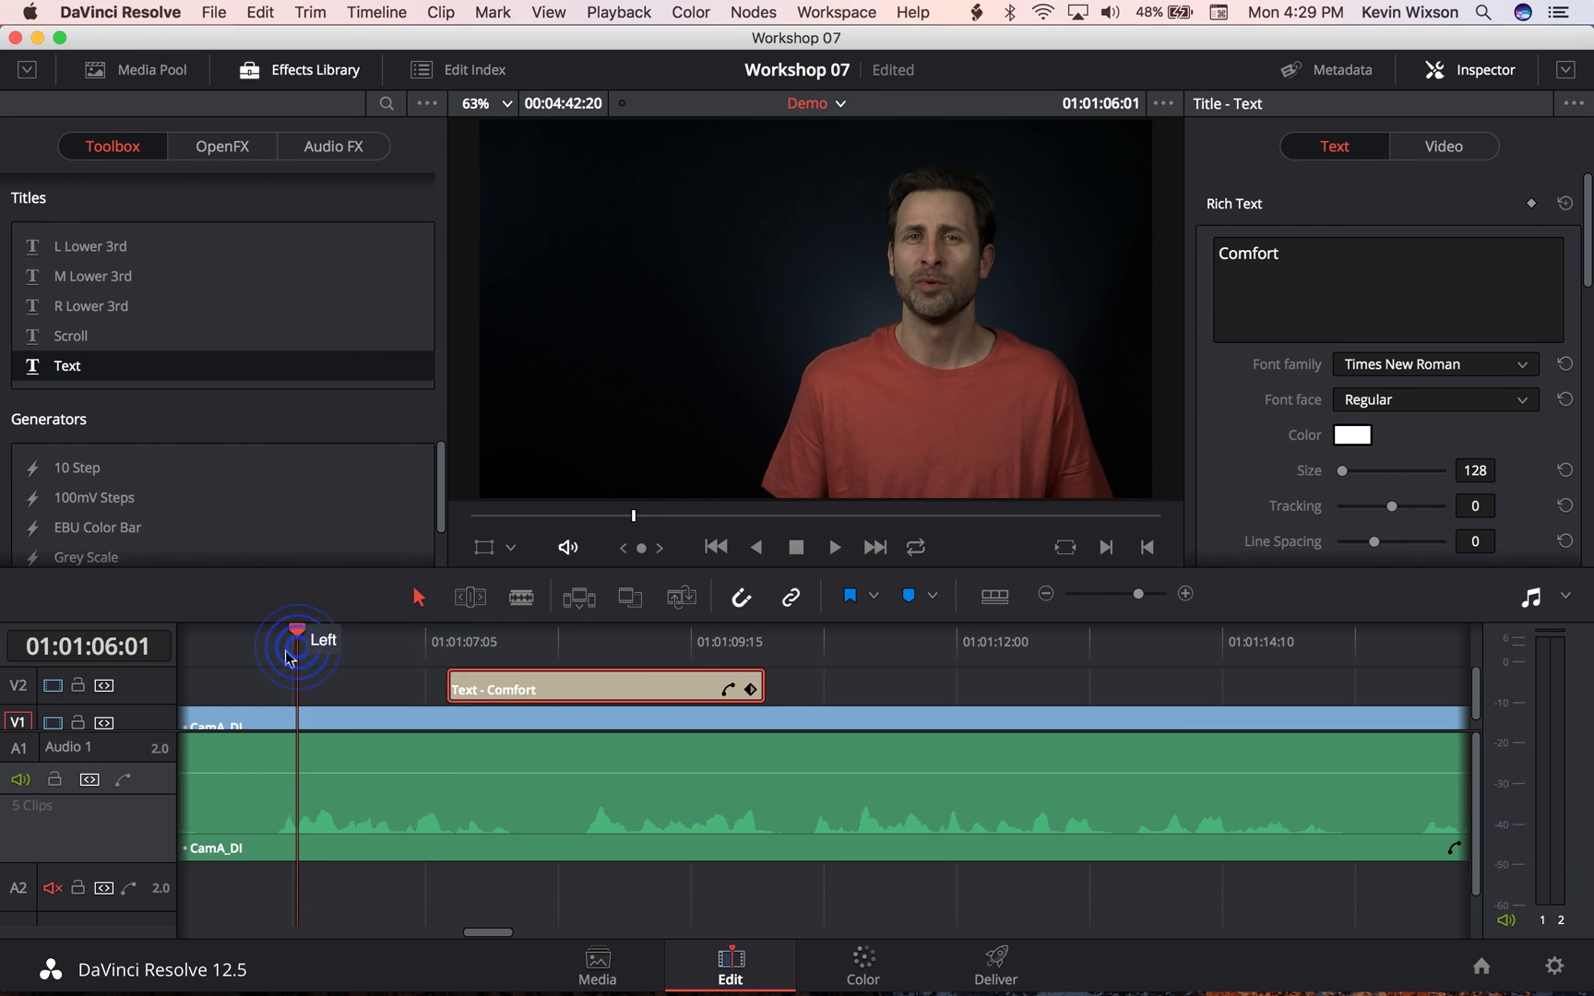
click(267, 650)
key(space)
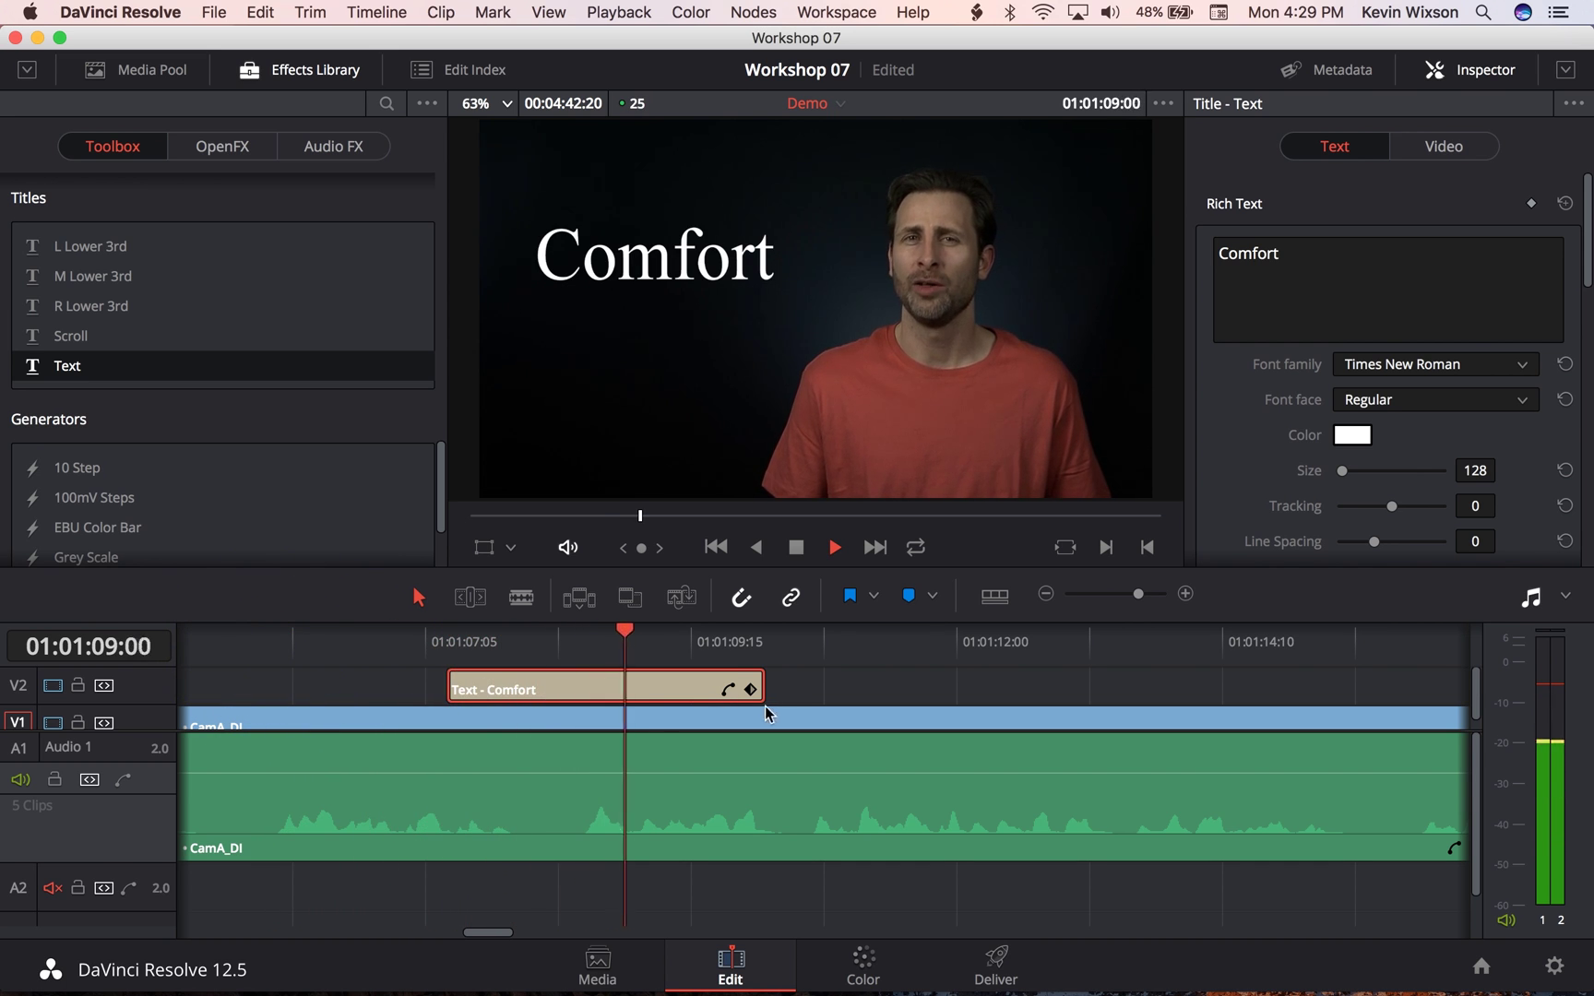
key(space)
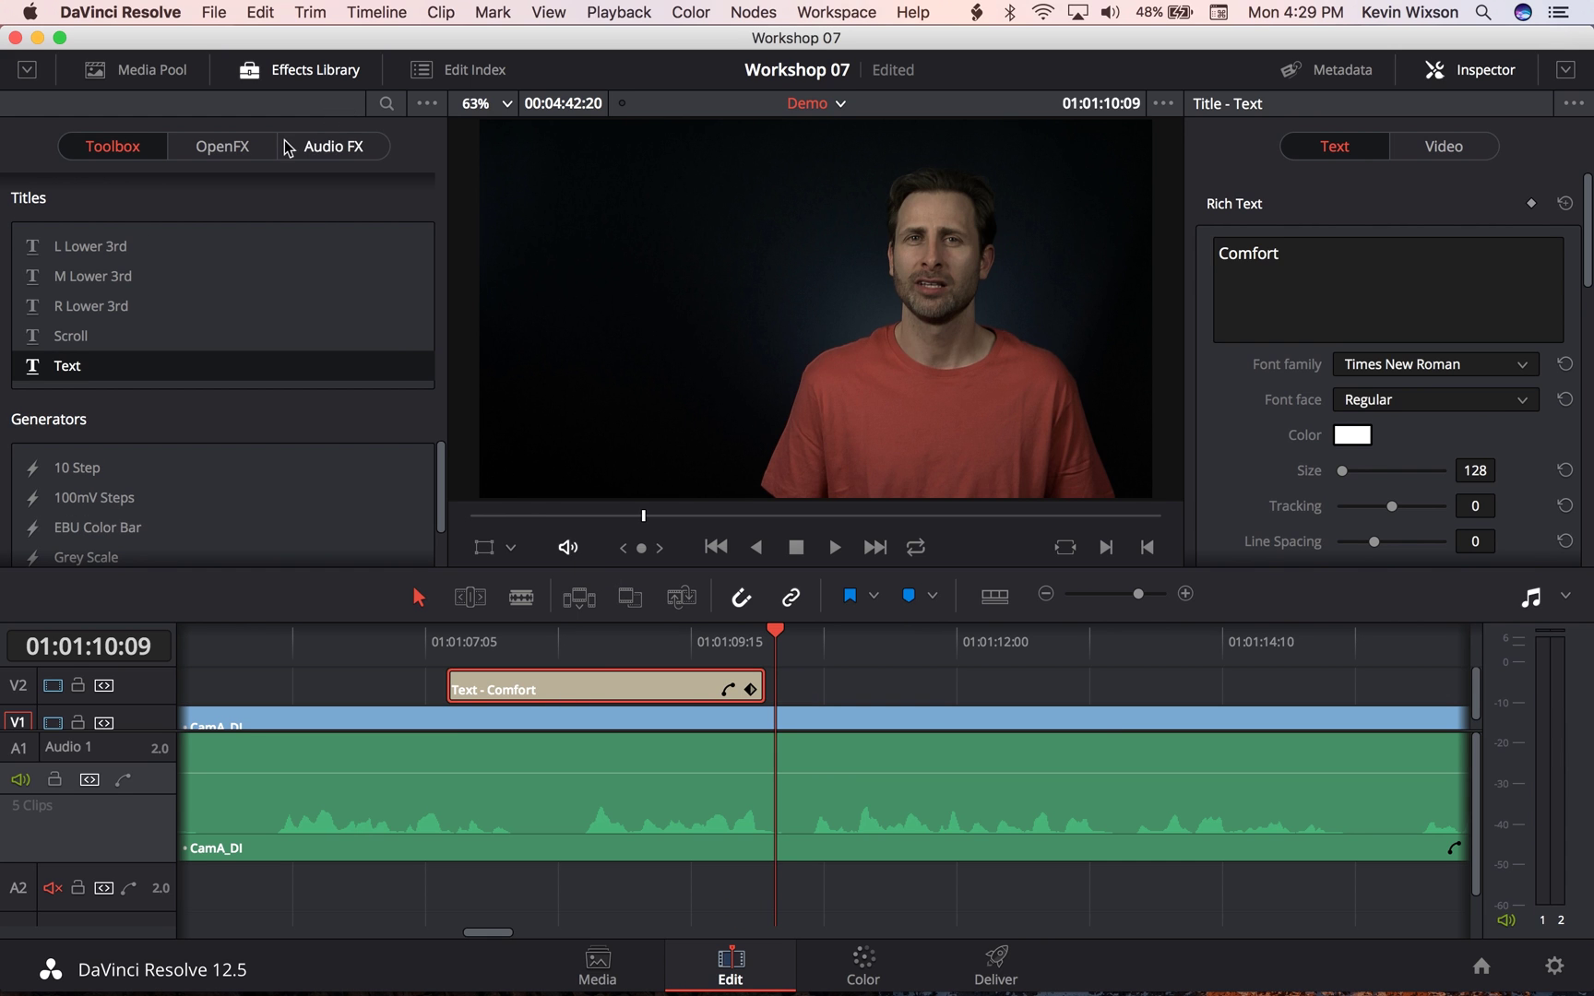
Add a Cross Dissolve video transition to the start of the "Comfort" title
scroll(100, 388, up, 15)
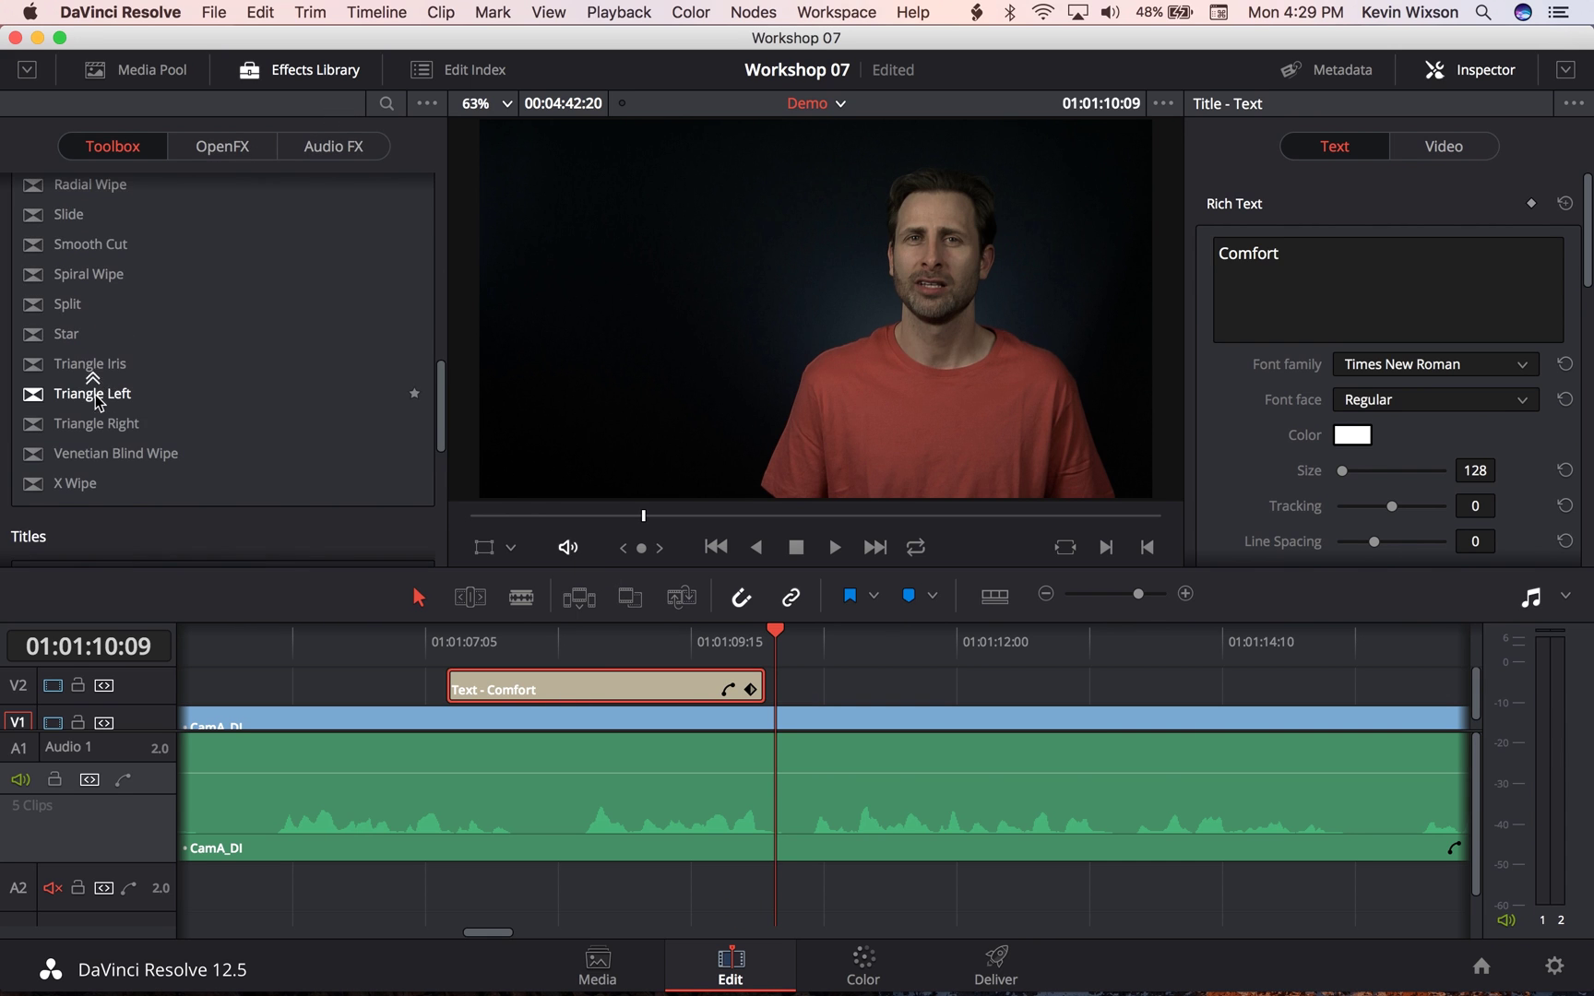
scroll(94, 408, up, 10)
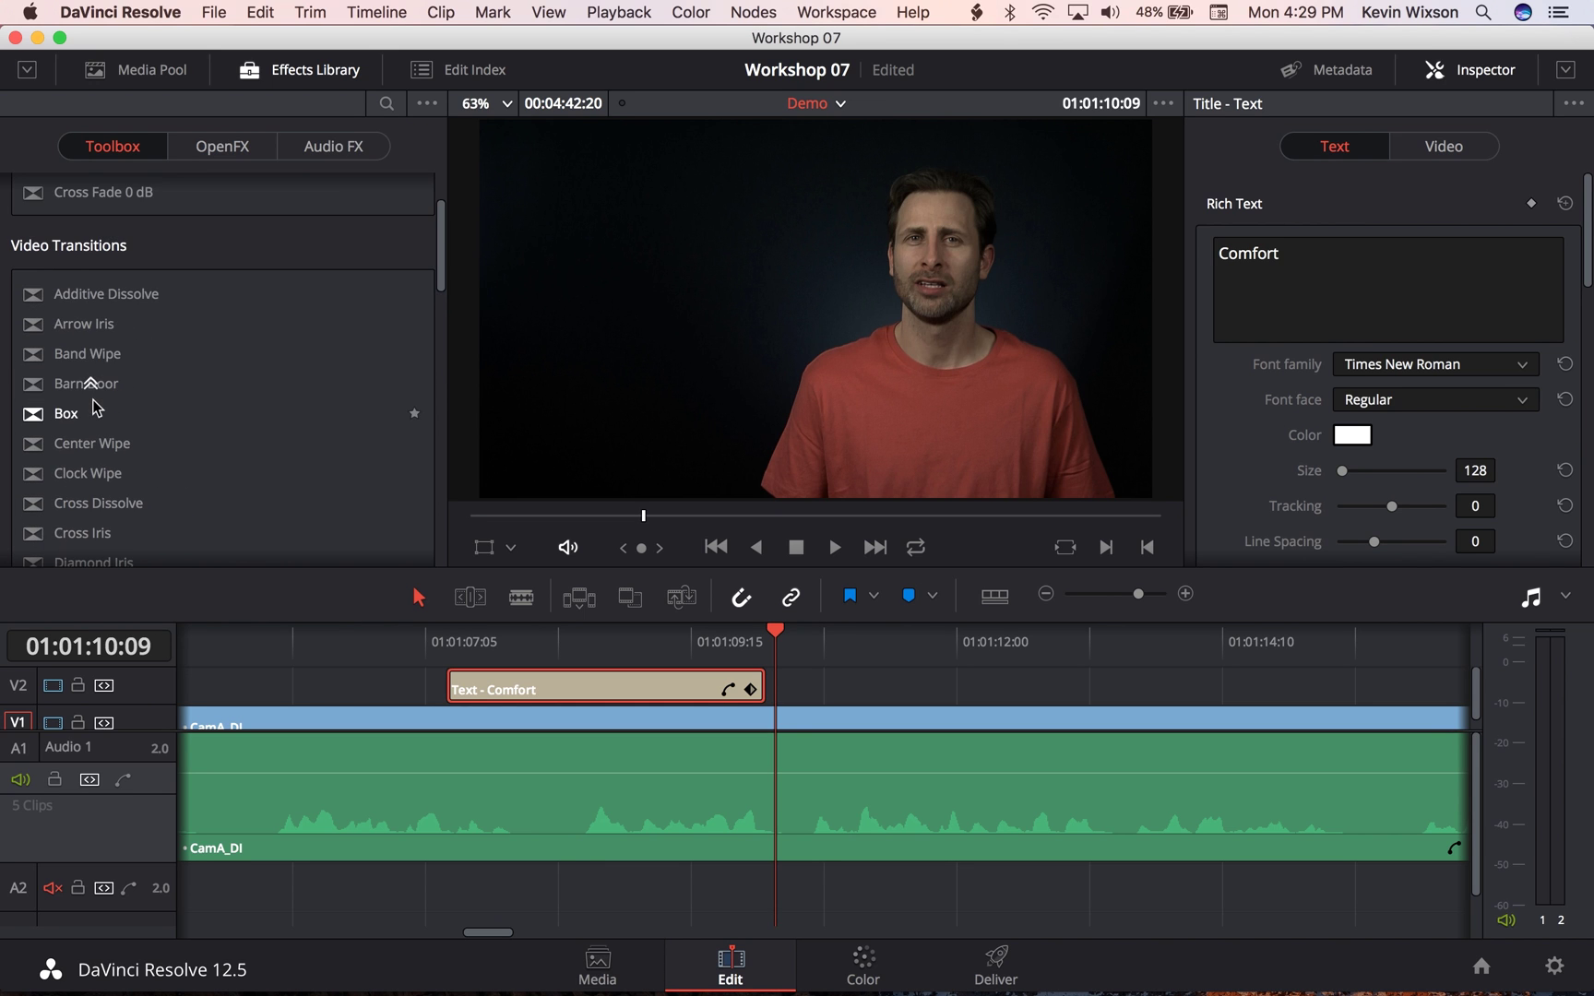
scroll(92, 405, down, 2)
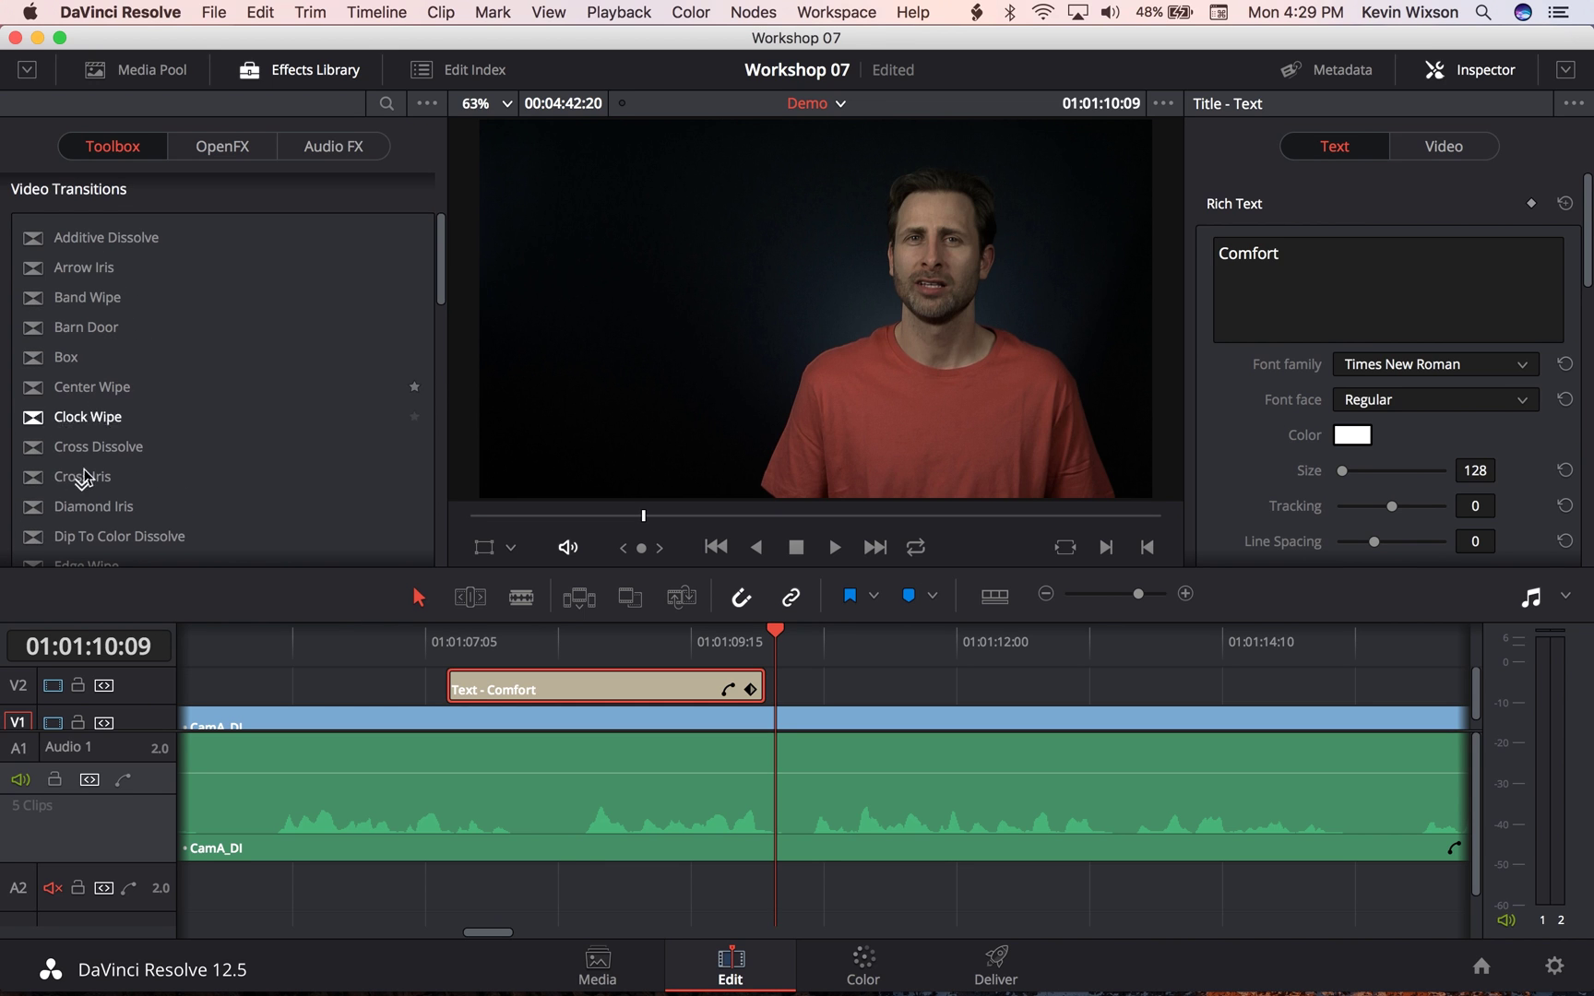
drag(33, 450, 464, 680)
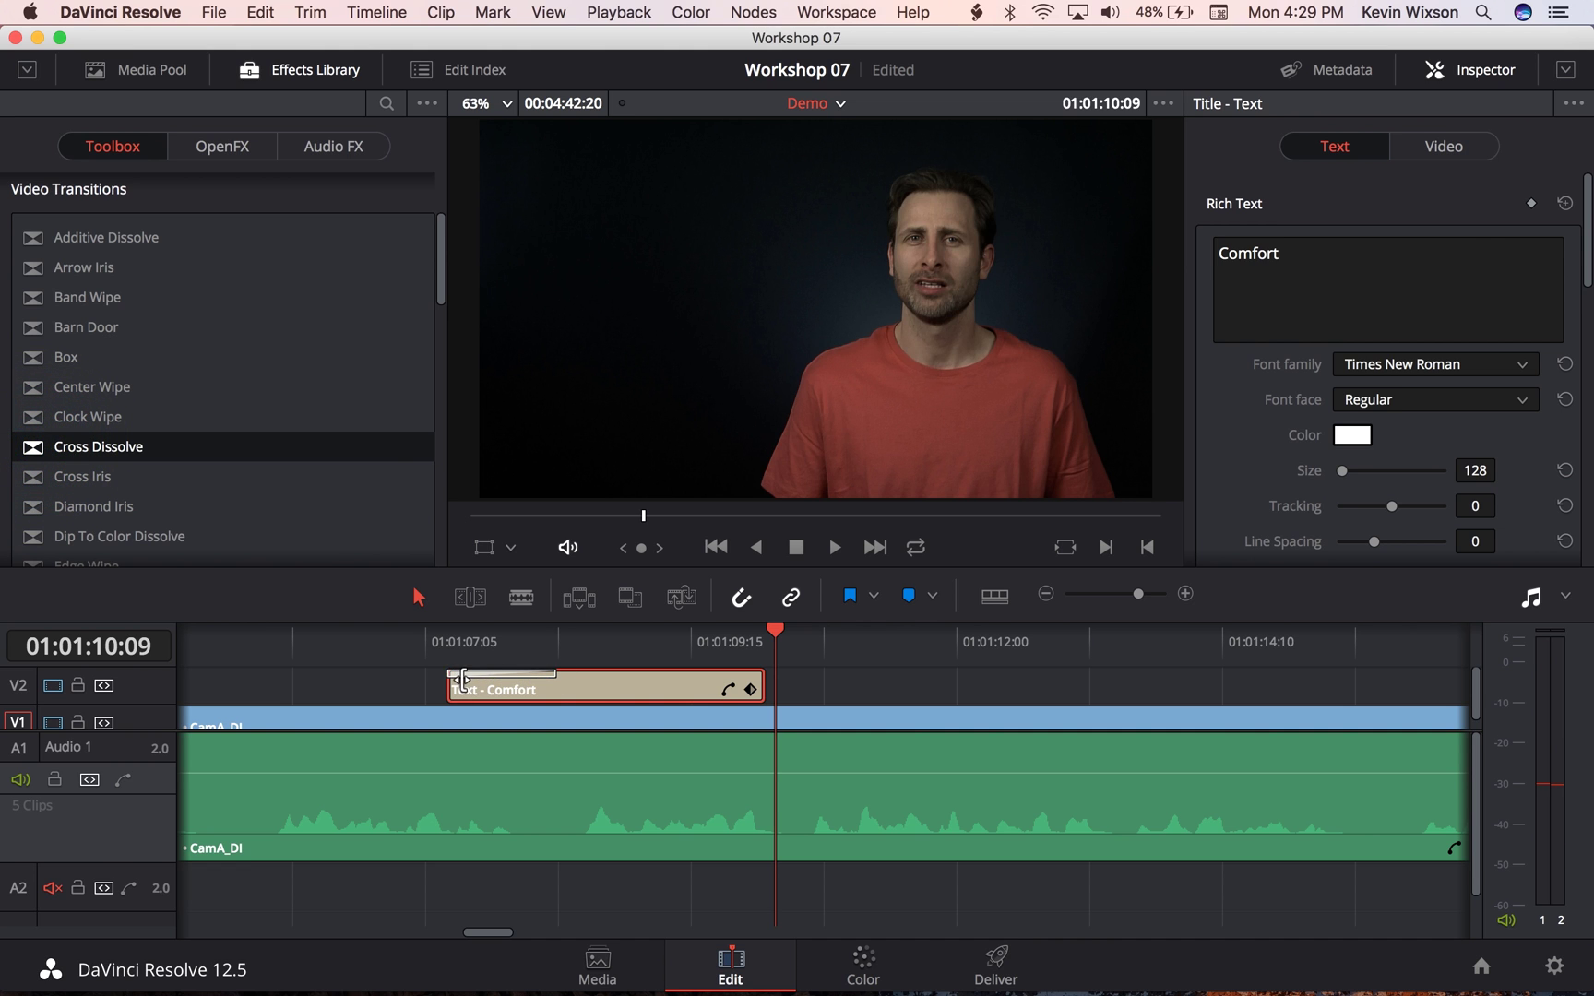
Set the opening Cross Dissolve's duration to 0.4 seconds (11 frames) and its Ease to Out
click(509, 684)
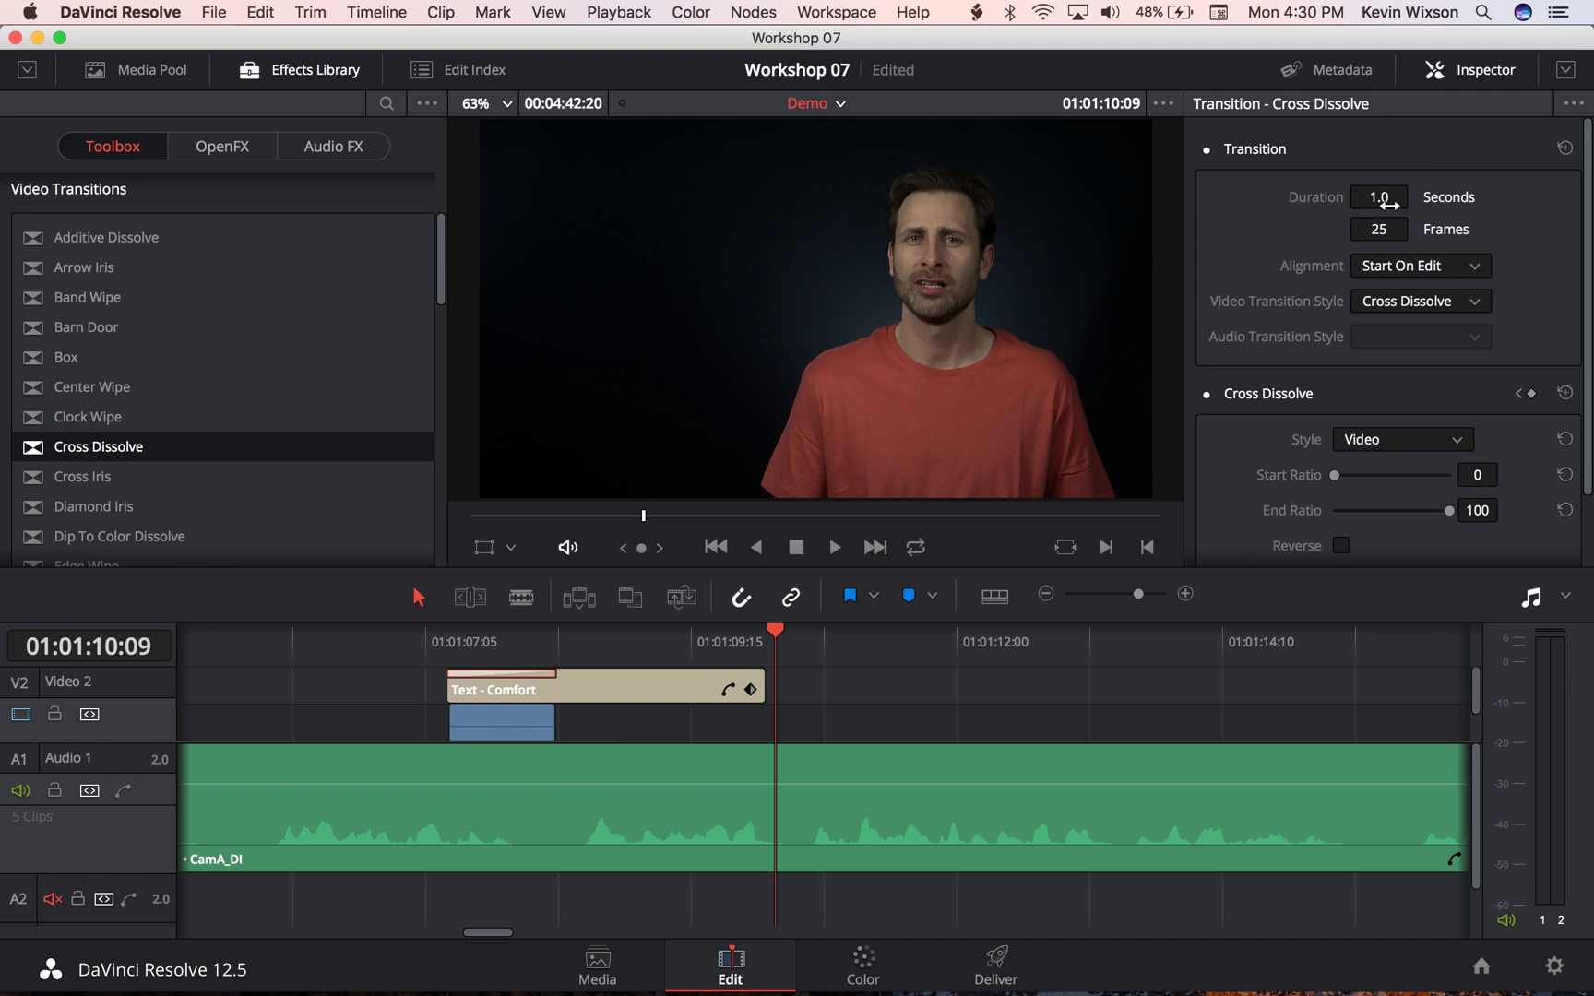
drag(1388, 203, 1414, 194)
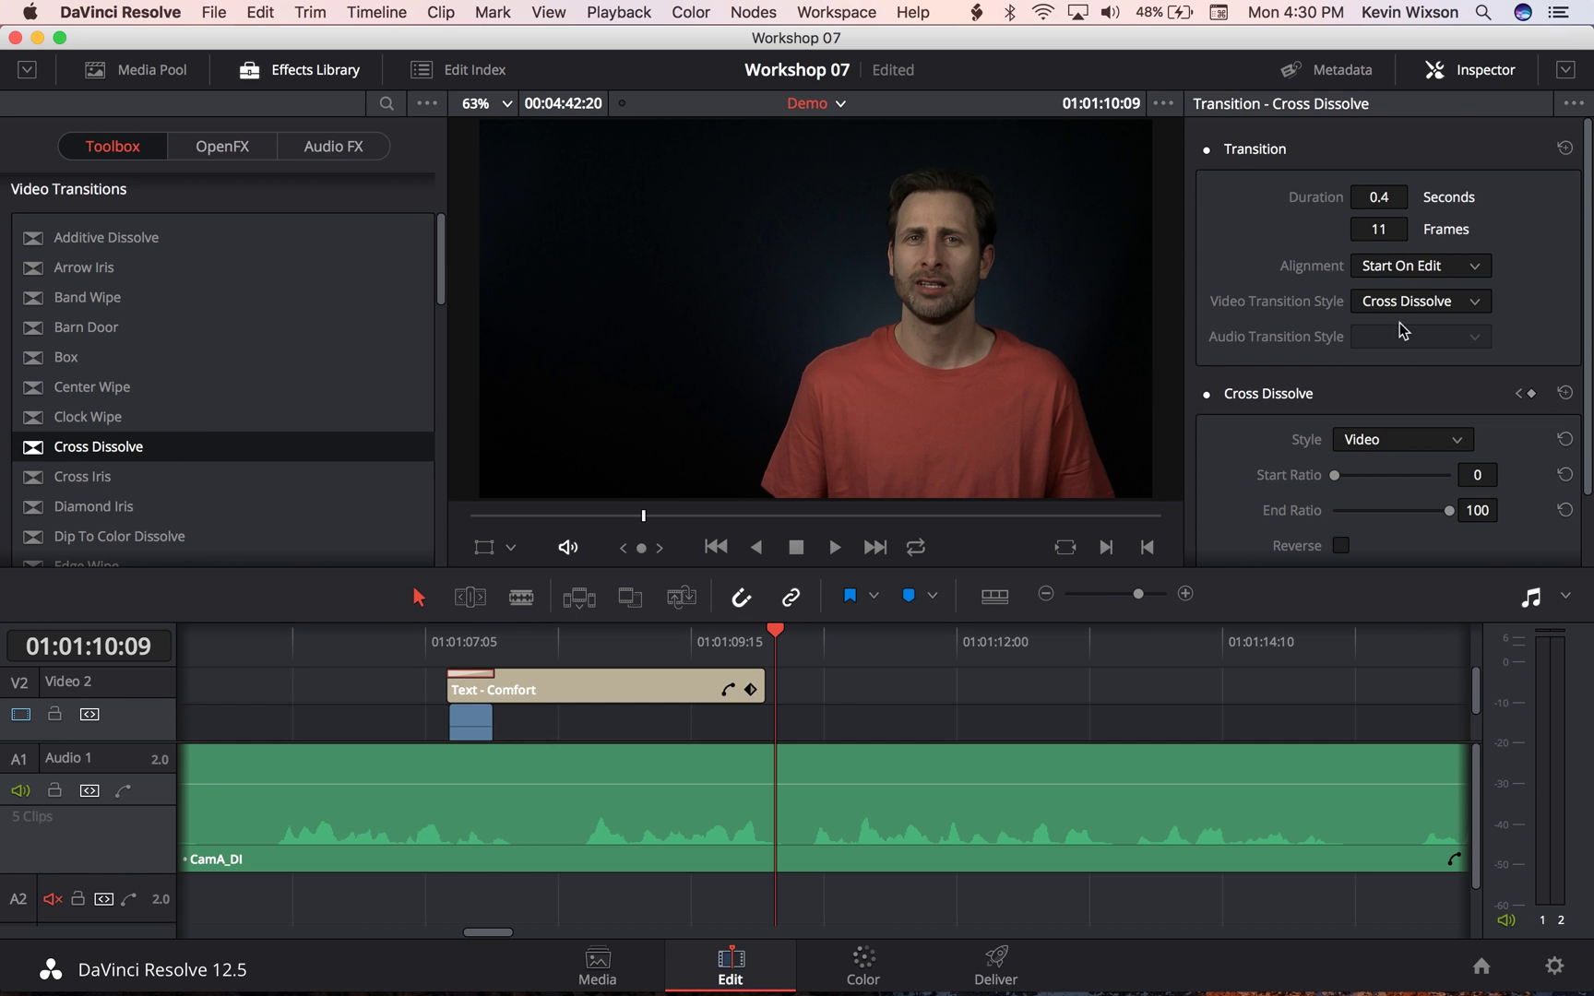
scroll(1401, 355, down, 2)
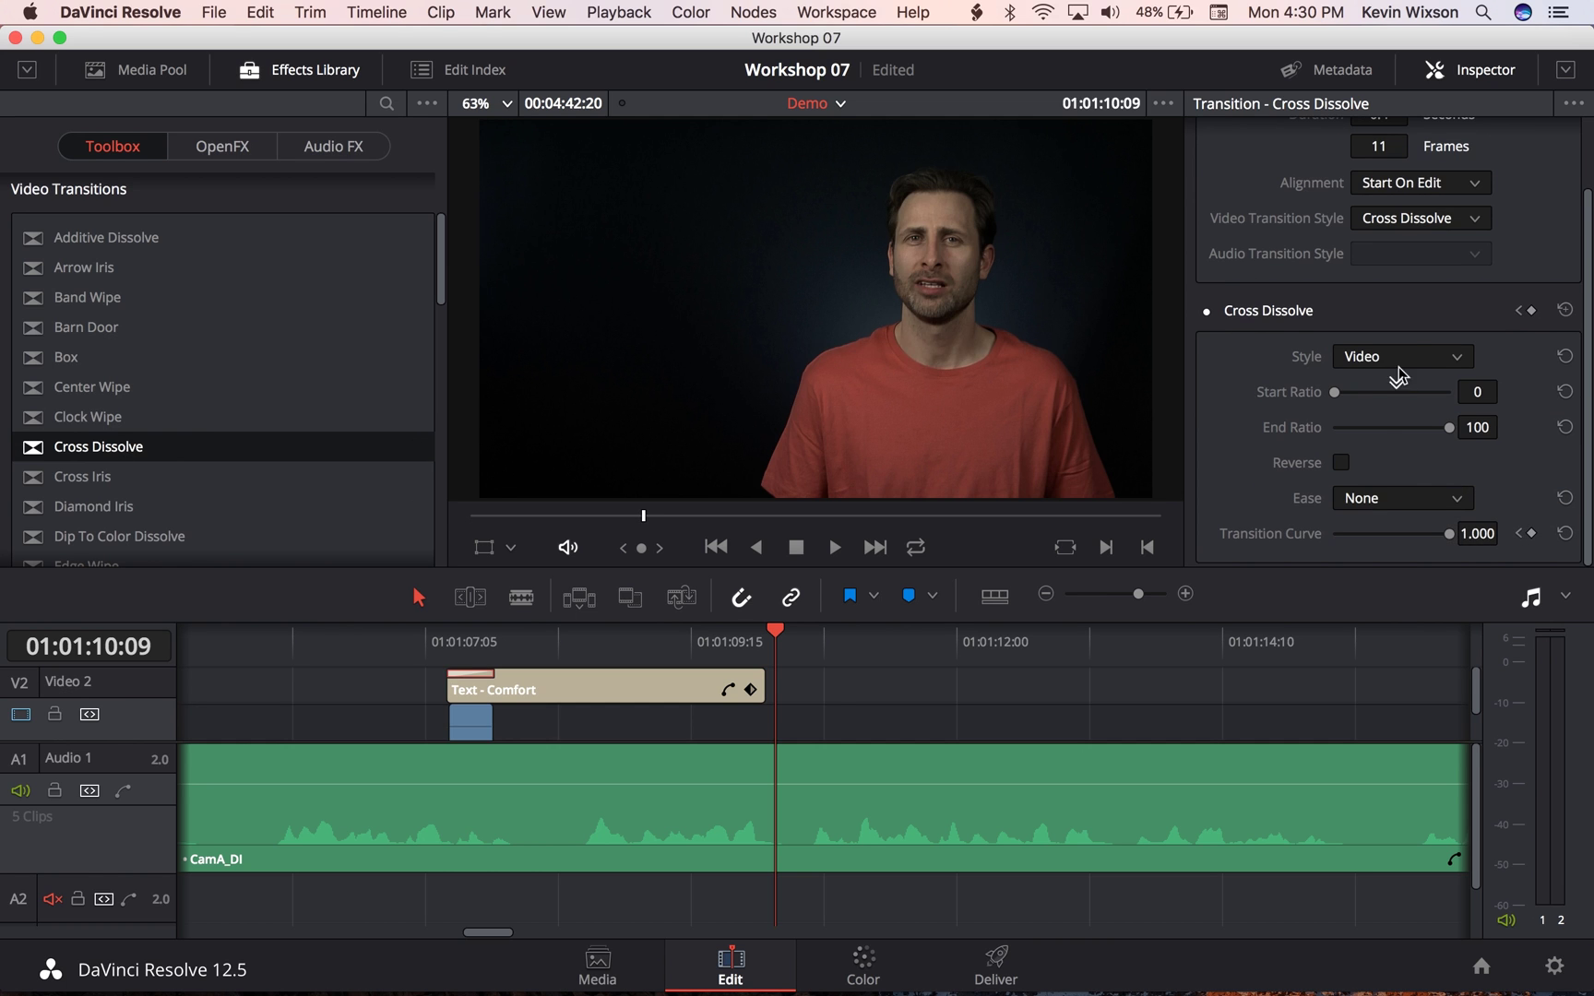
click(1372, 498)
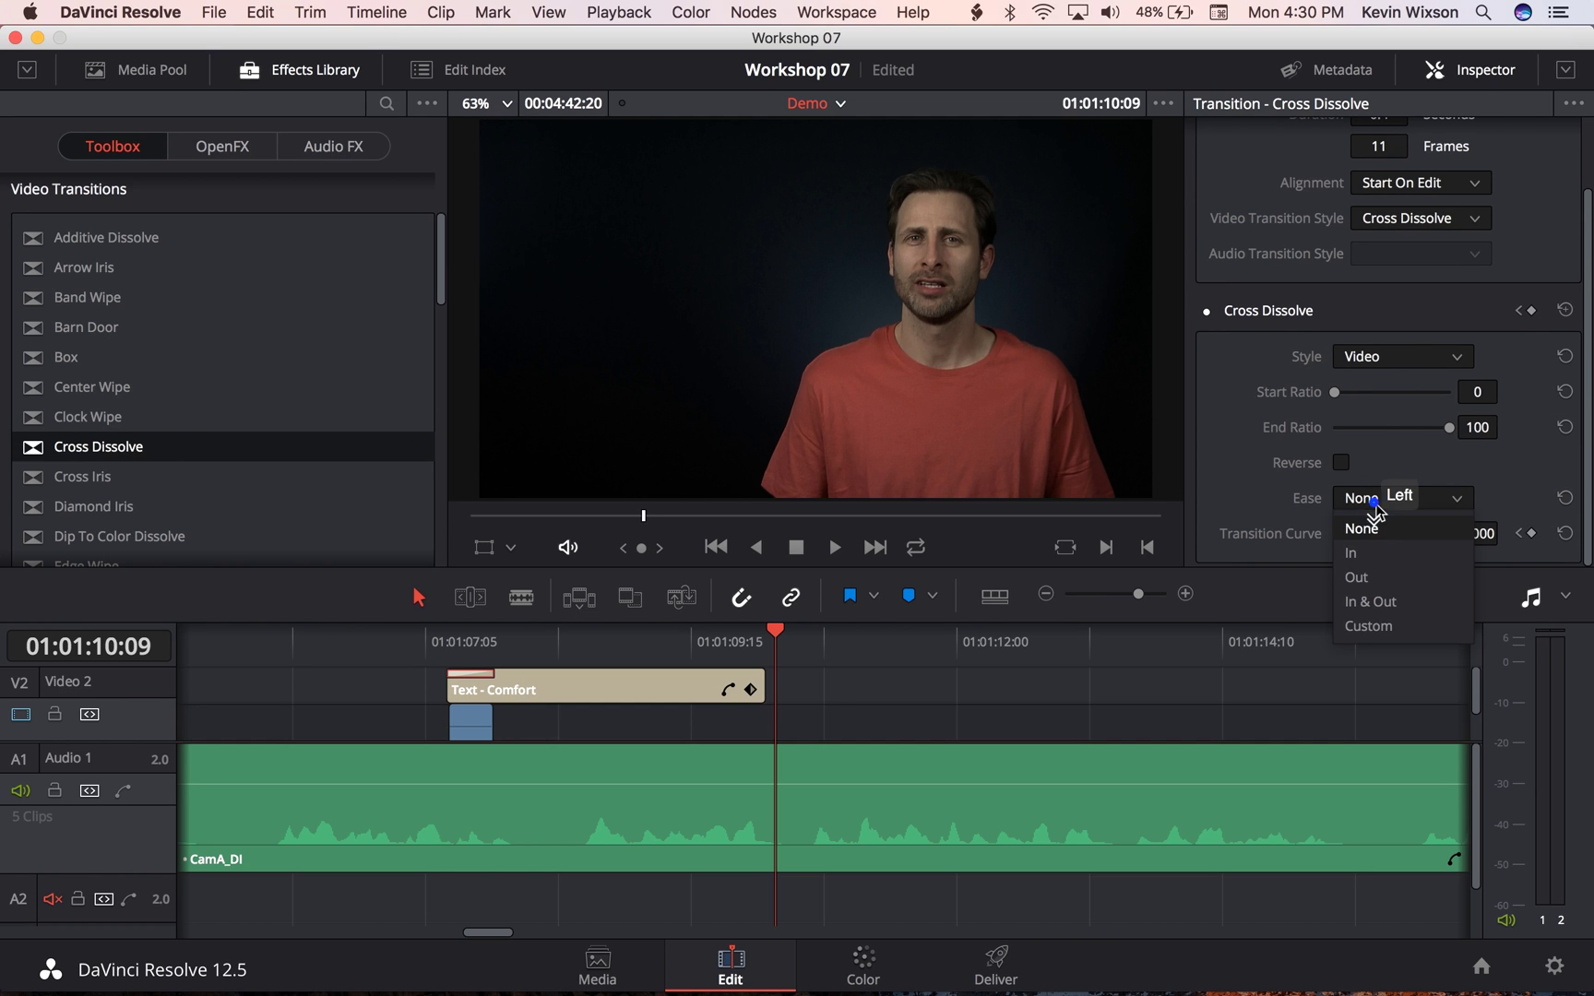
click(1387, 580)
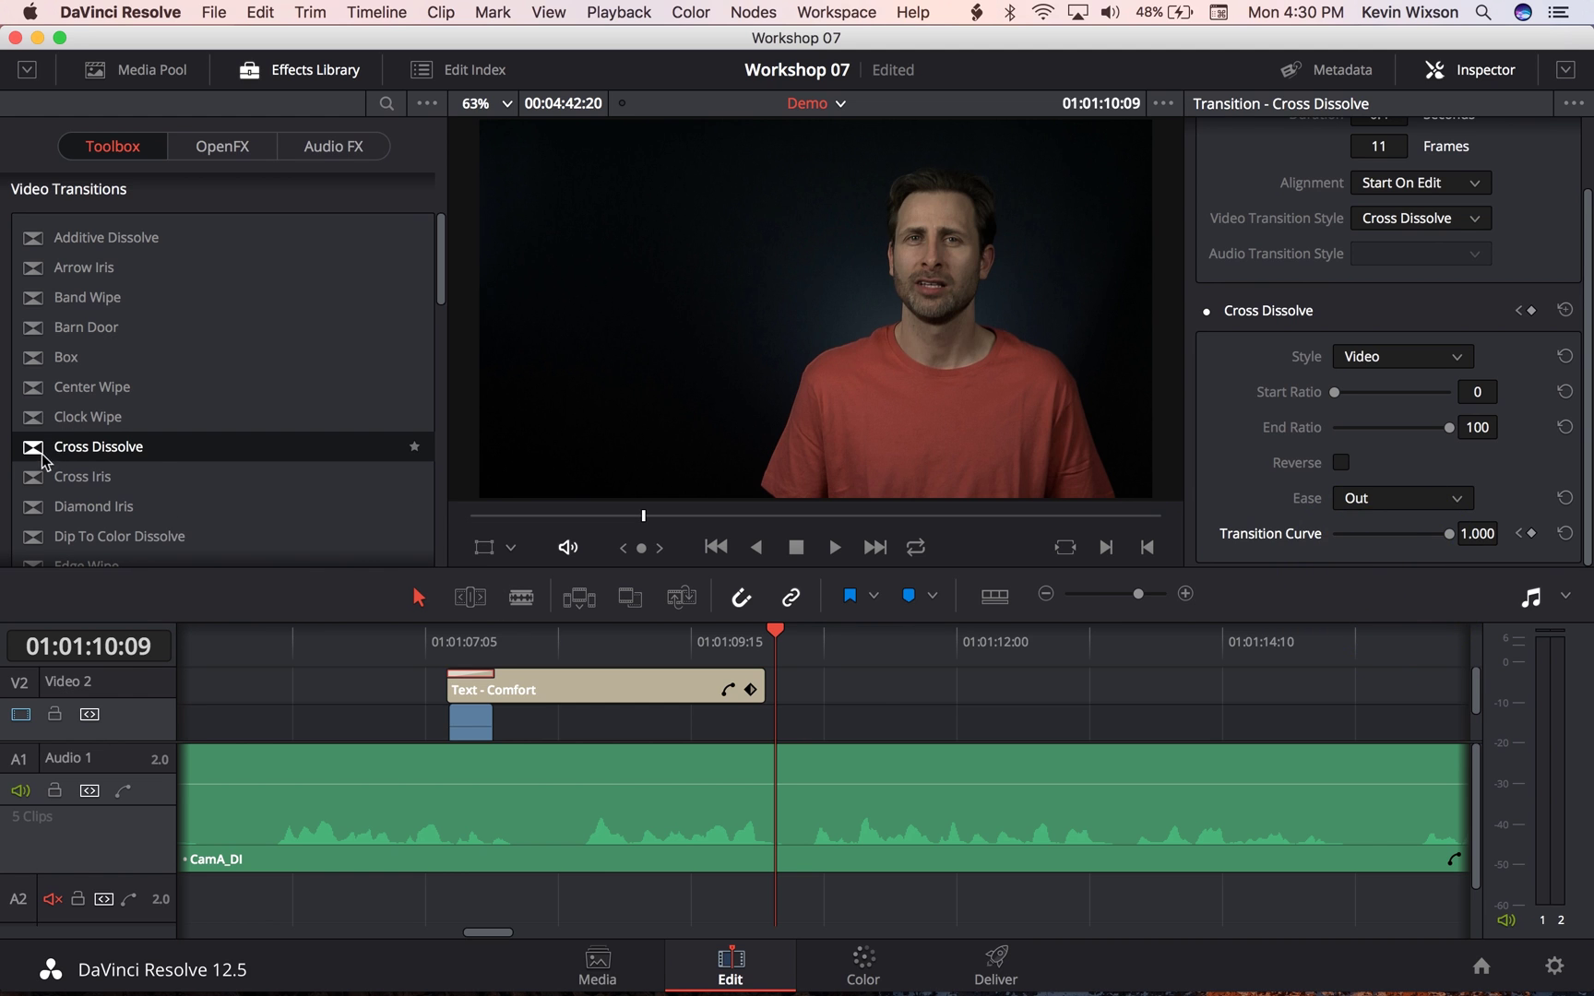
Add a Cross Dissolve to the end of the "Comfort" title and set its duration to 0.5 seconds (13 frames)
drag(41, 458, 752, 684)
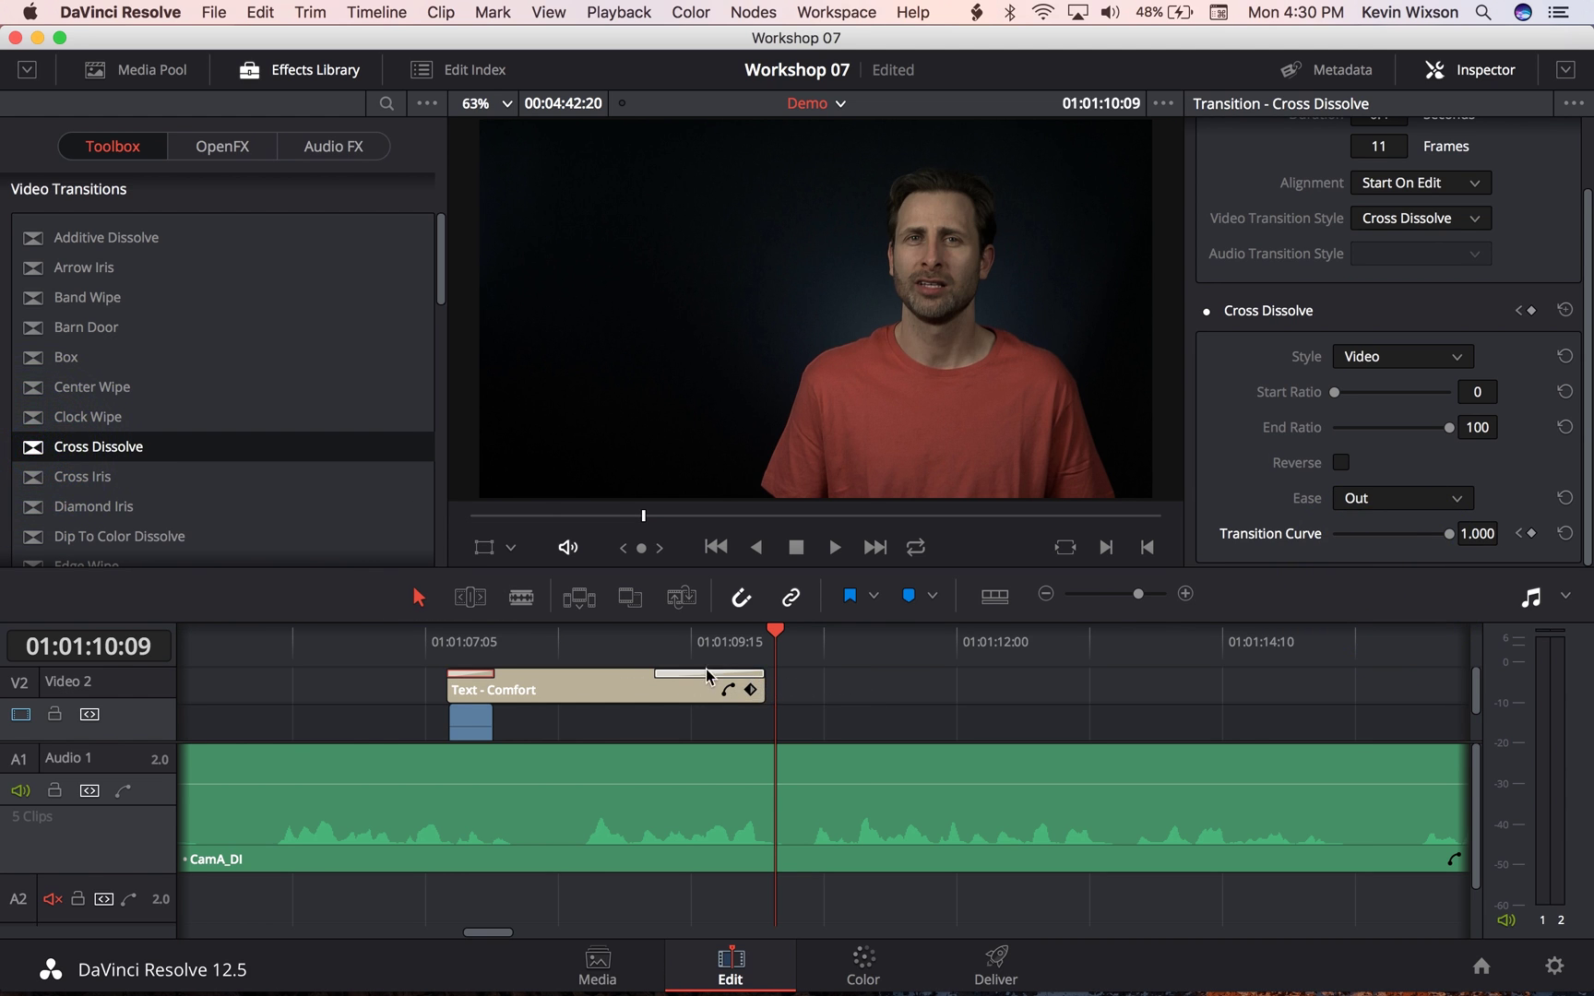
click(719, 682)
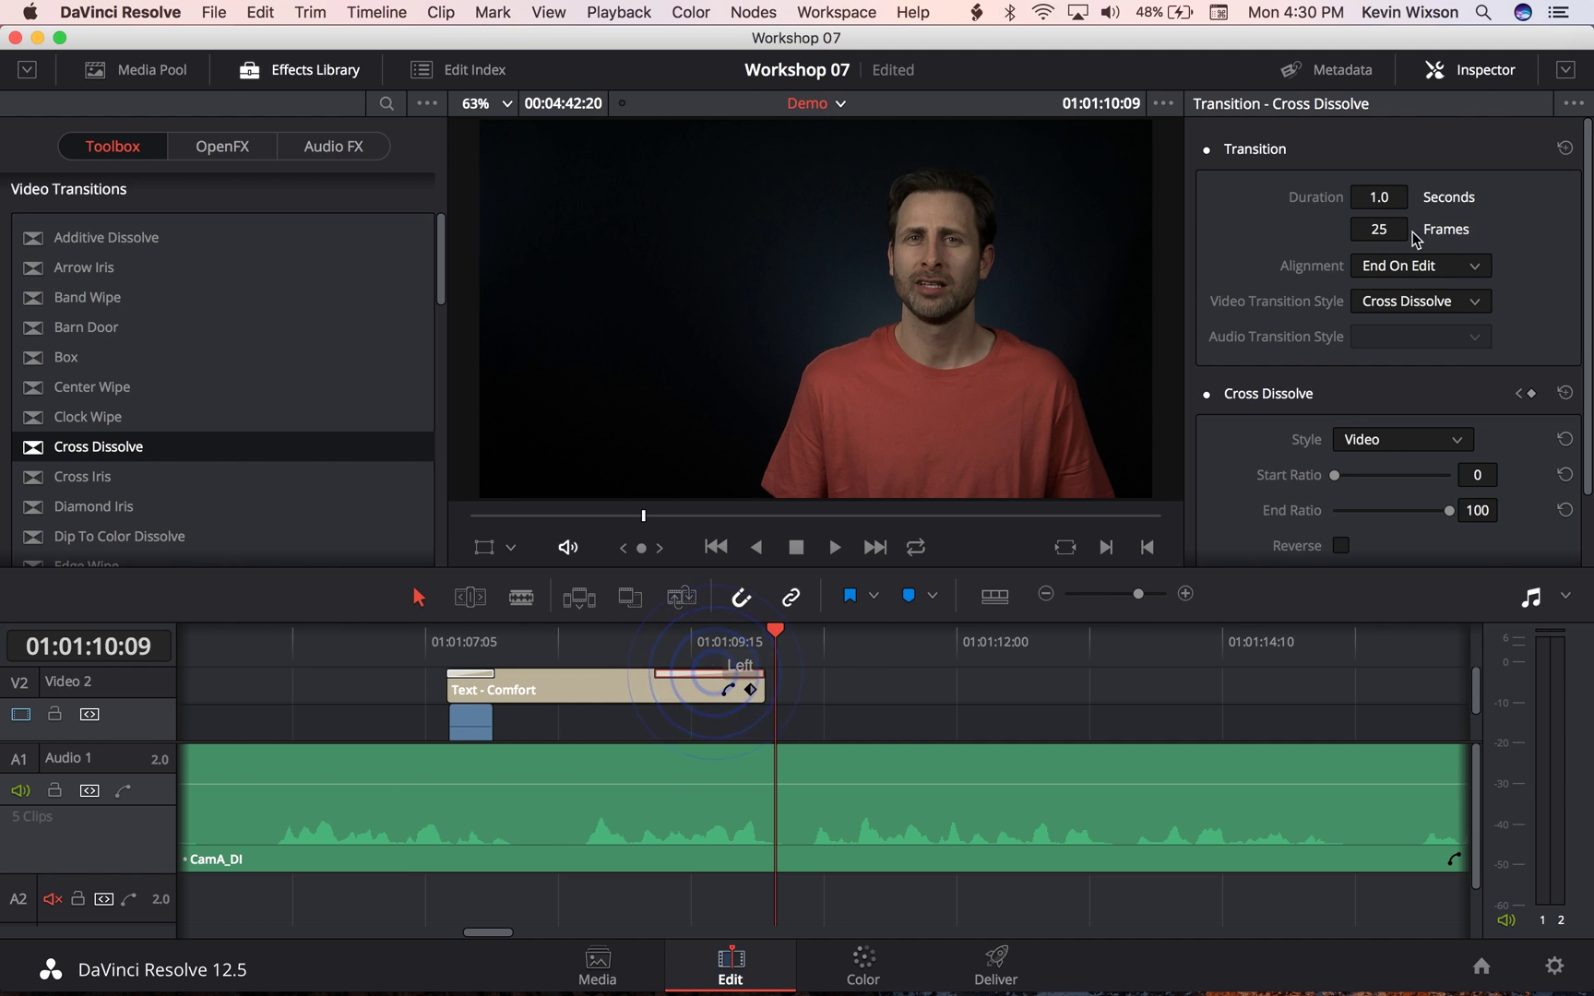
drag(1400, 203, 1414, 198)
click(1398, 447)
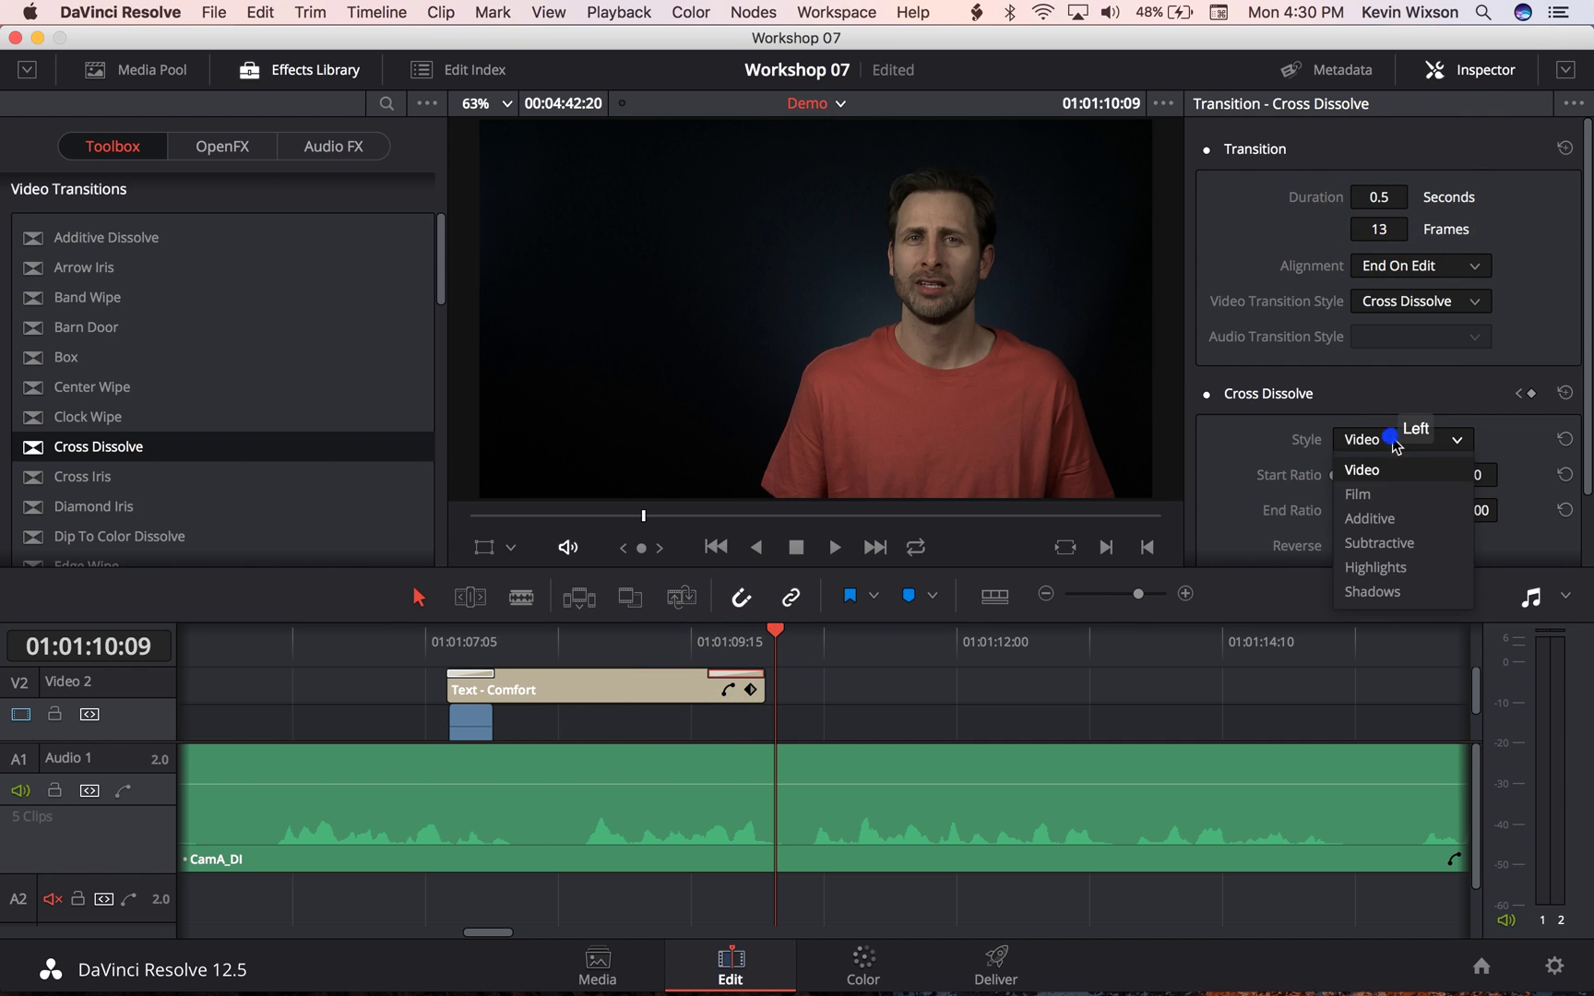
click(1357, 398)
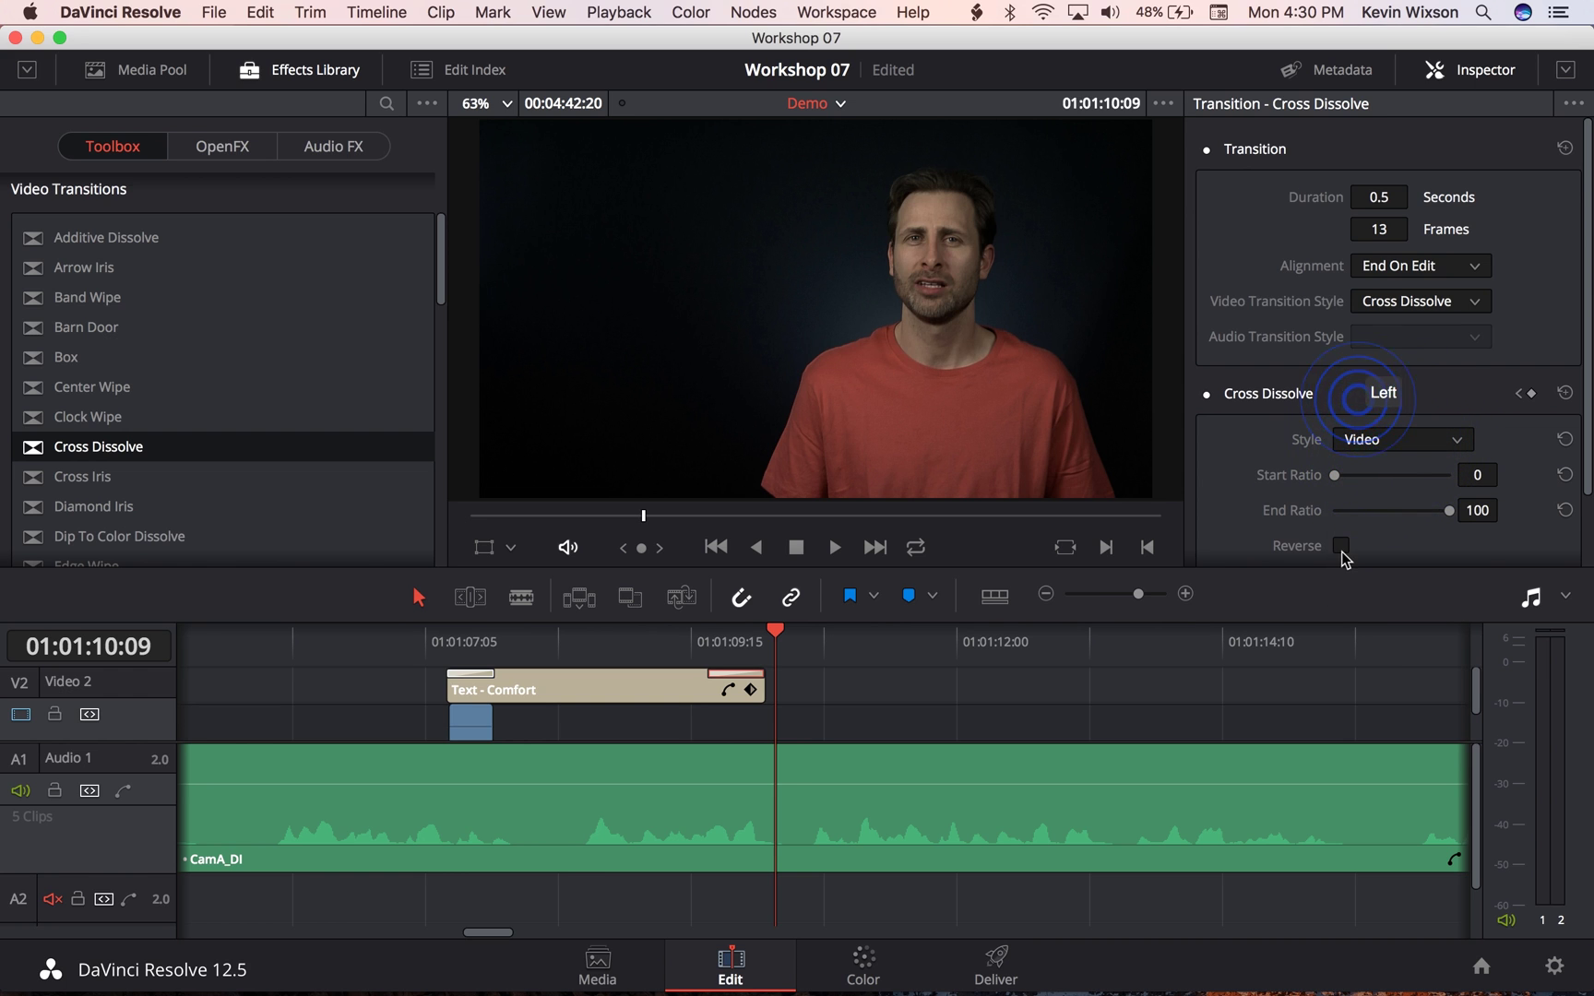
Set the closing Cross Dissolve's Ease to Out
scroll(1342, 516, down, 2)
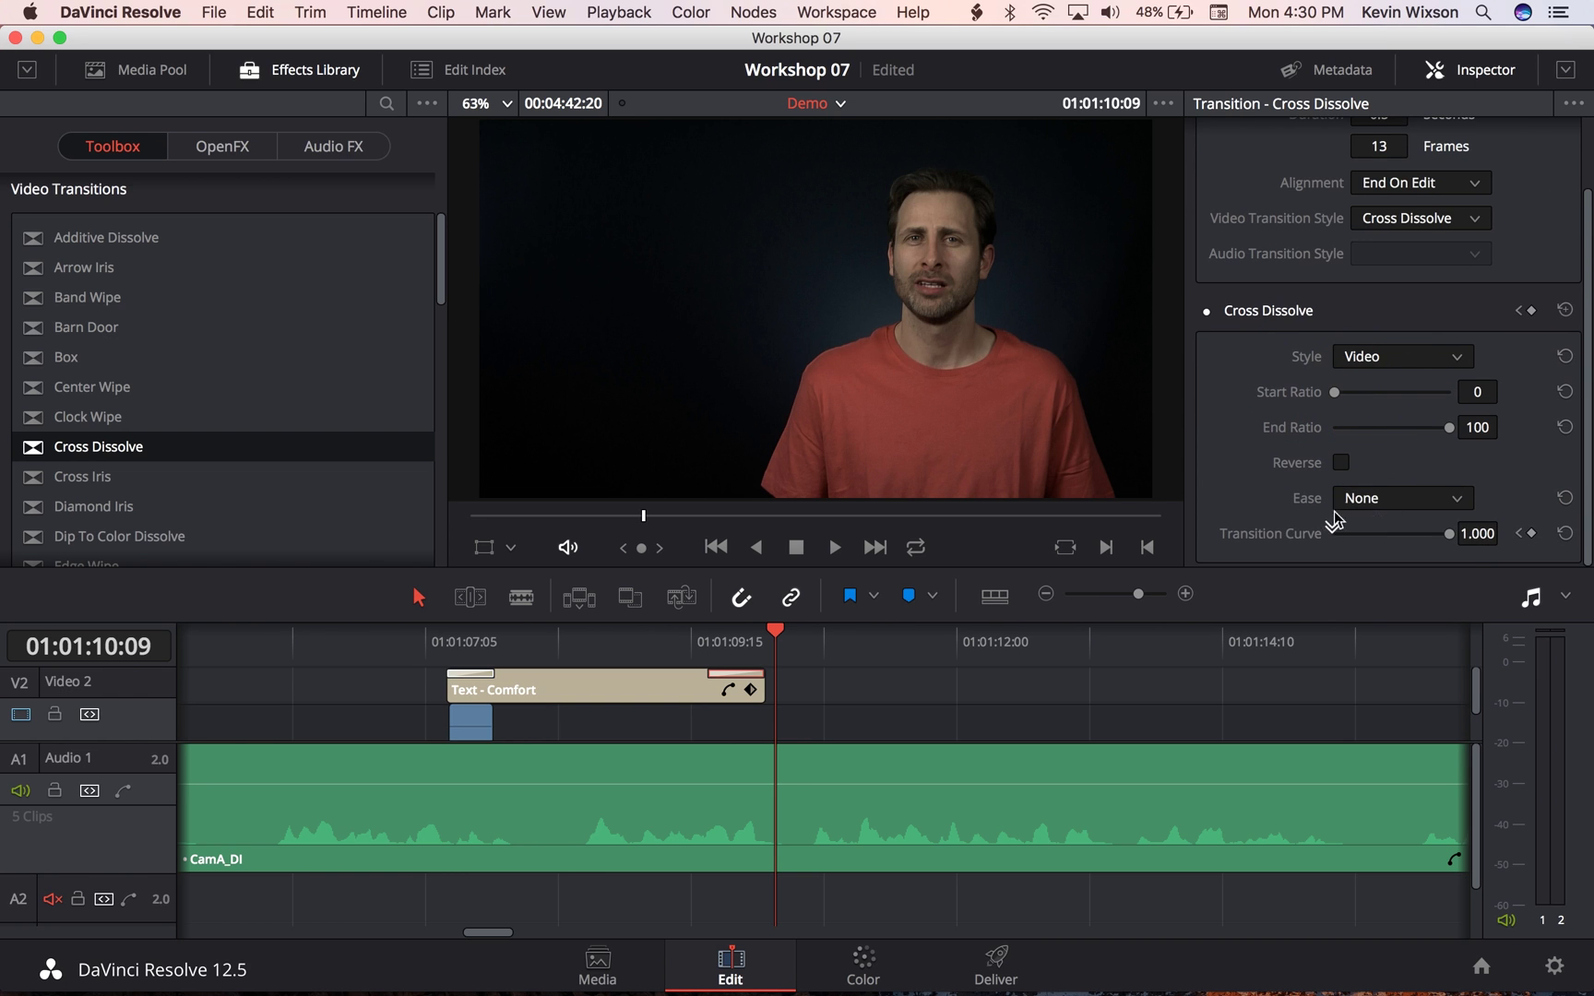
click(1374, 499)
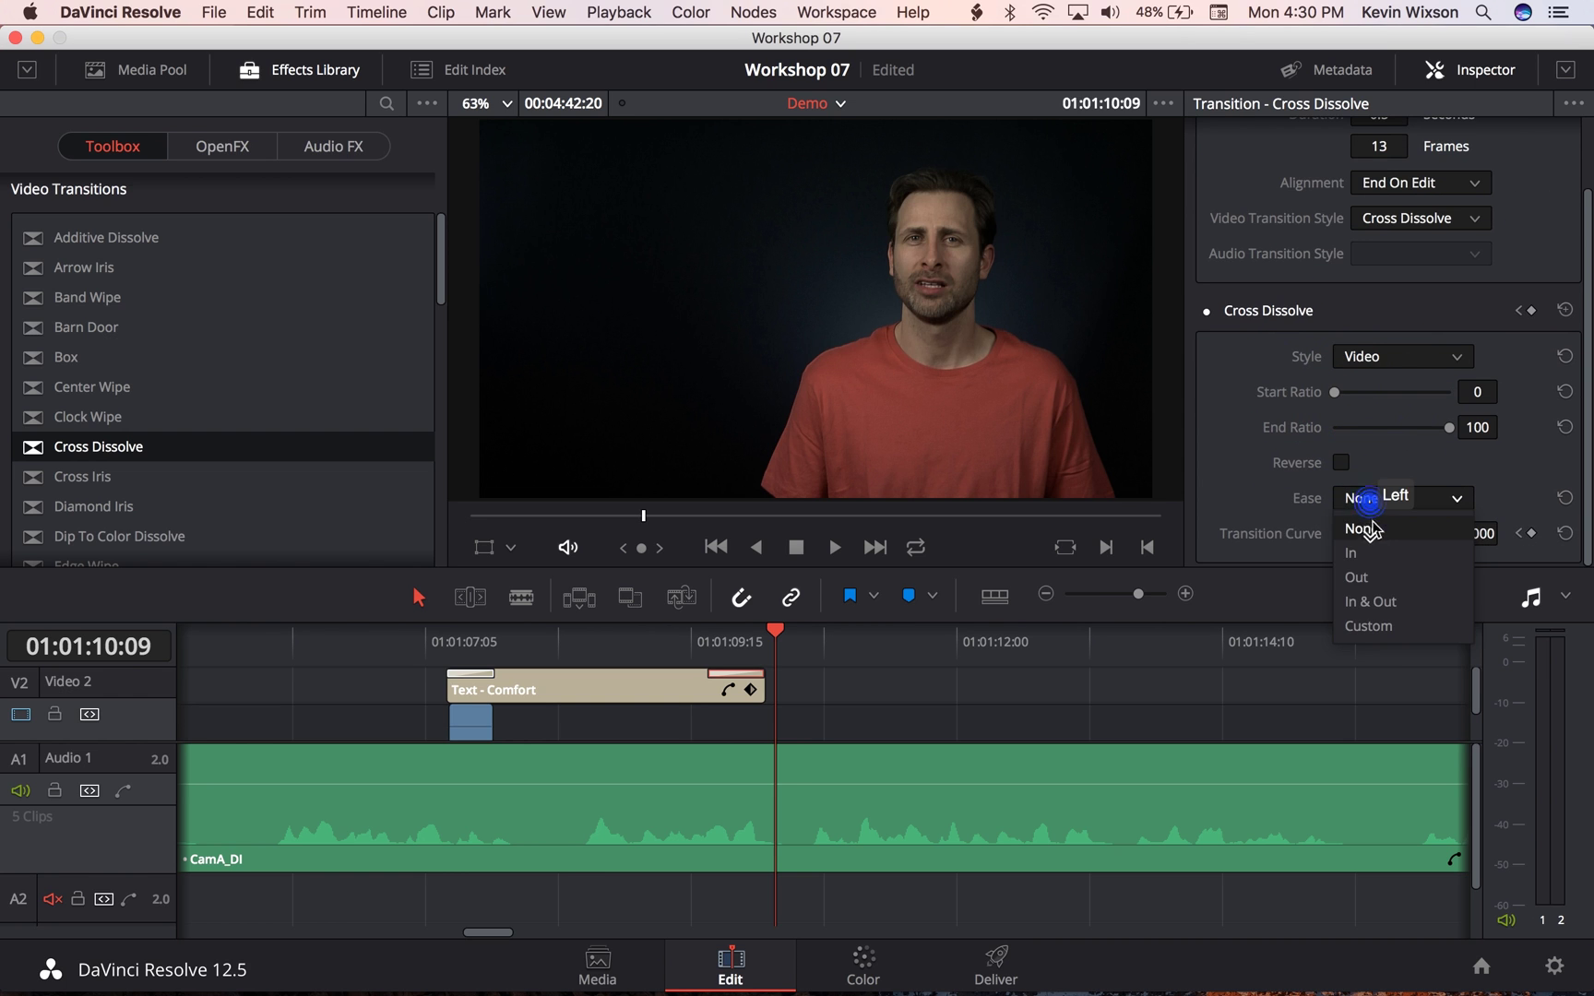
click(1383, 578)
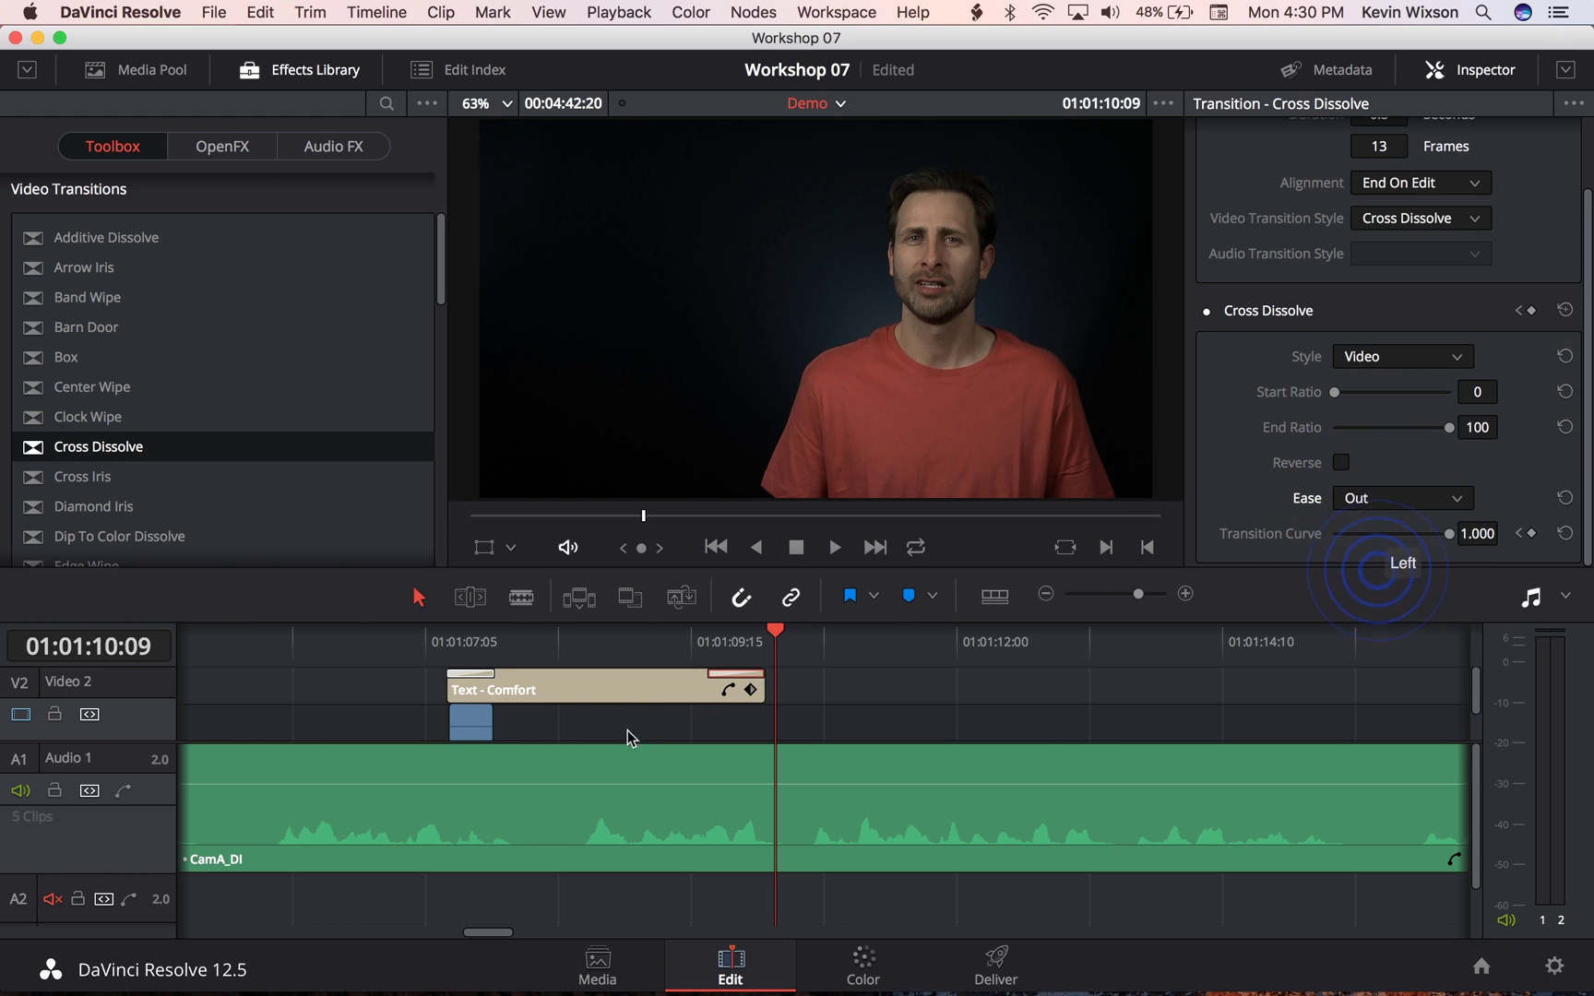
Show the closing dissolve's curve and play from before the title to review its fade in and fade out
click(741, 683)
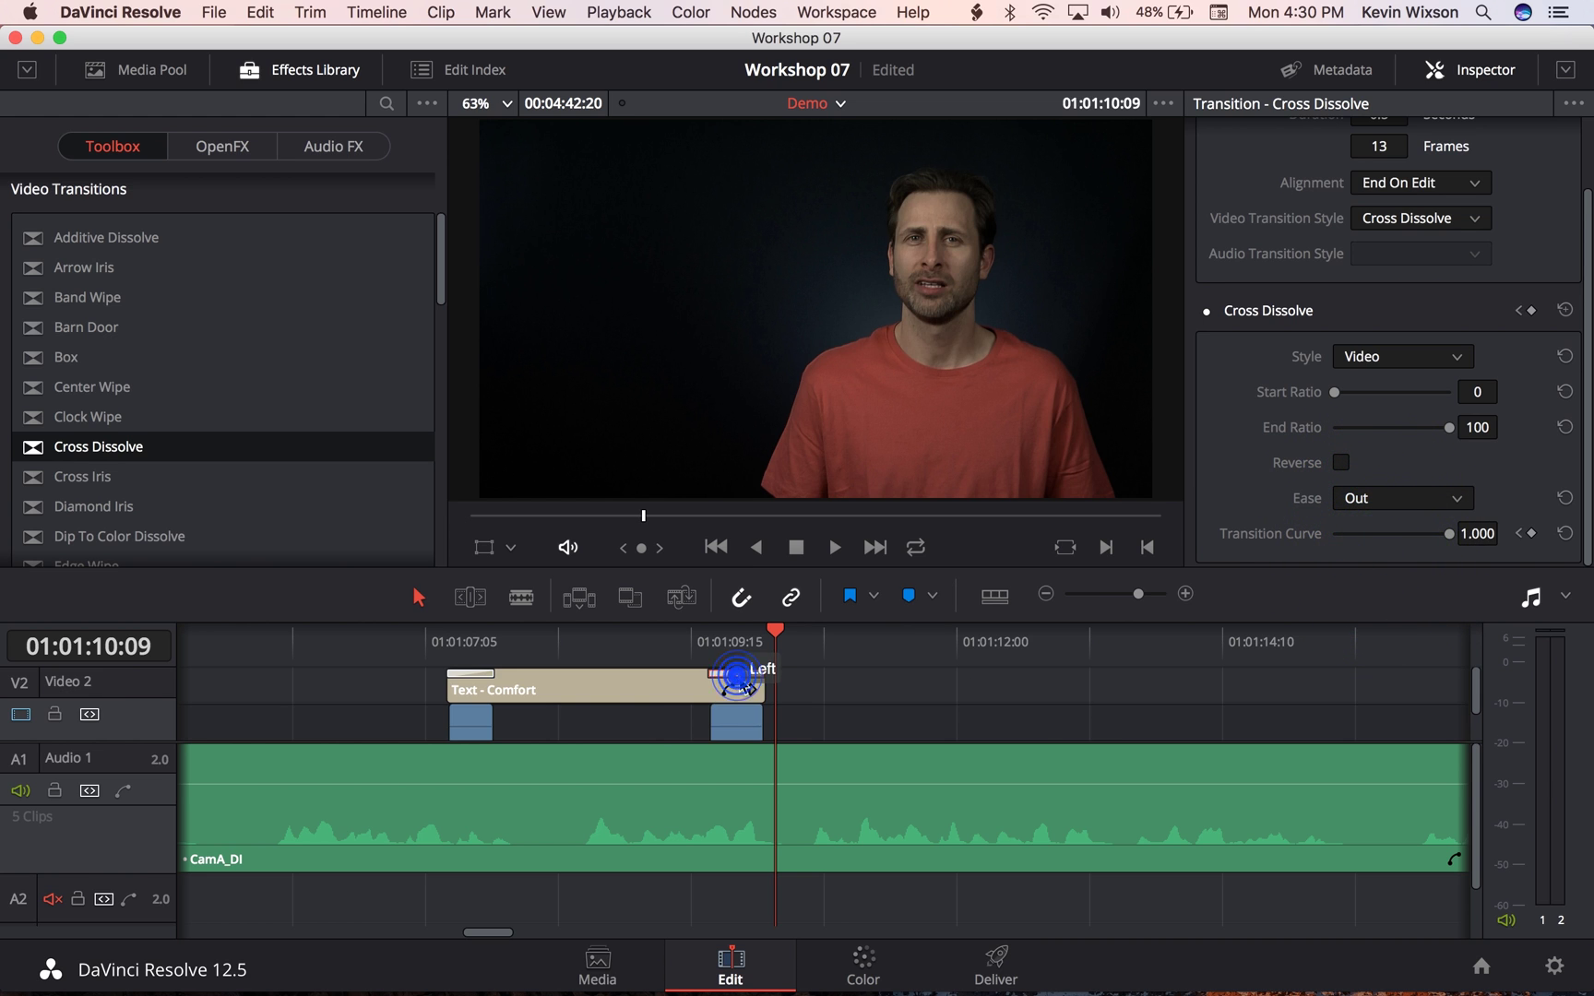
click(341, 642)
key(space)
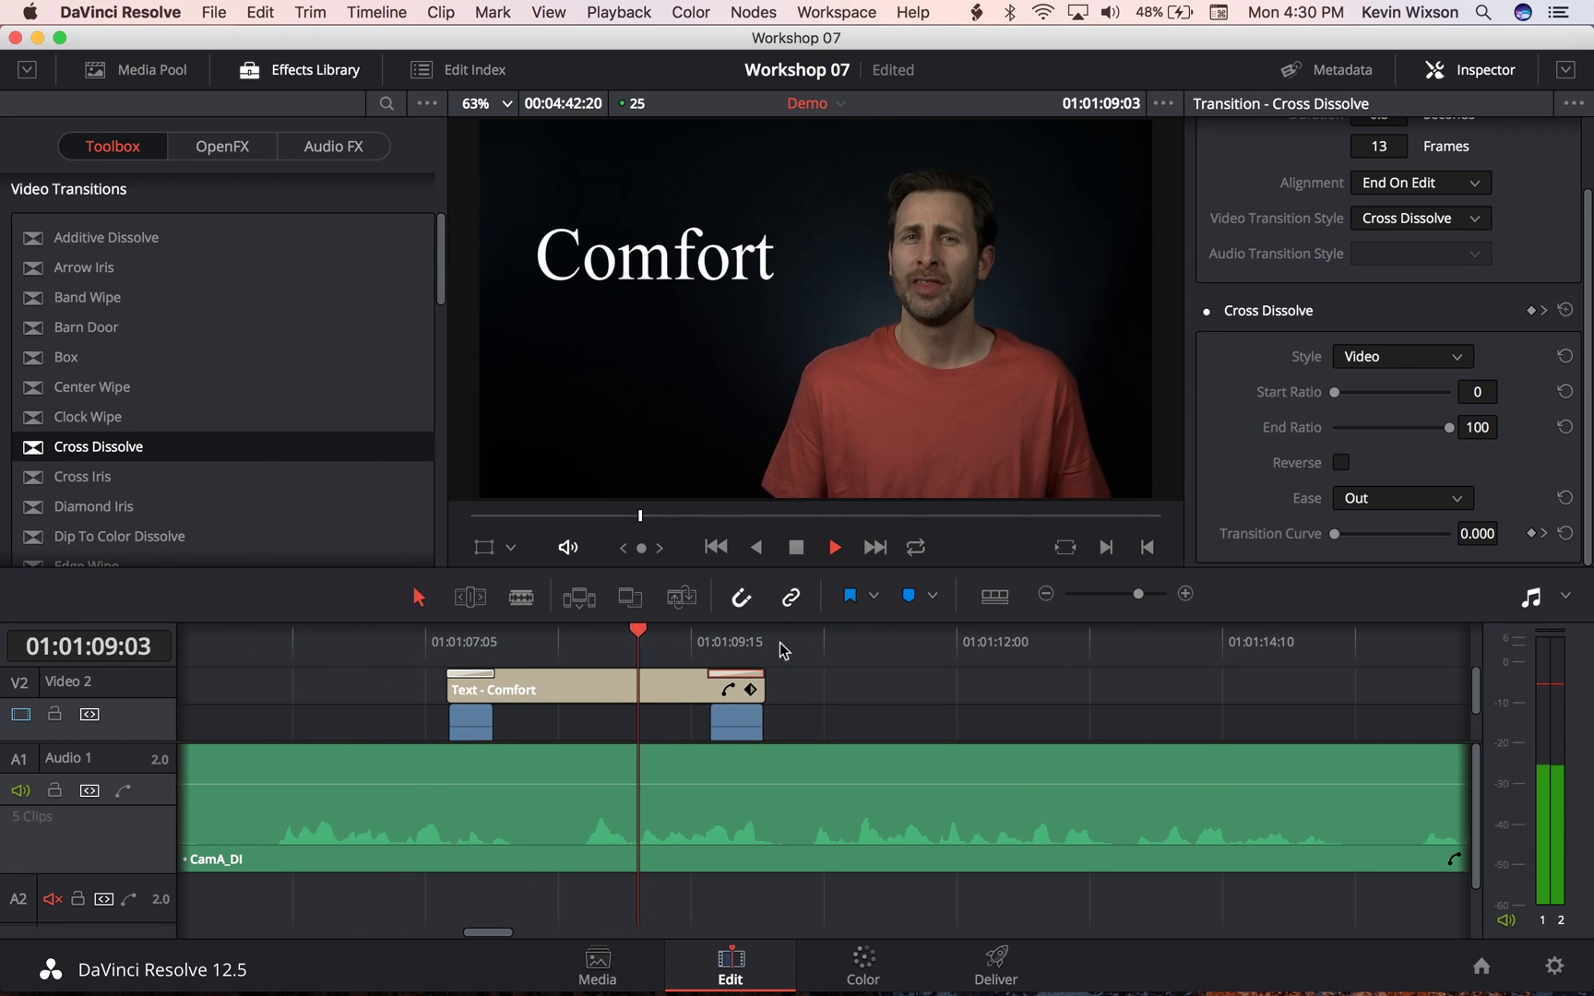
key(space)
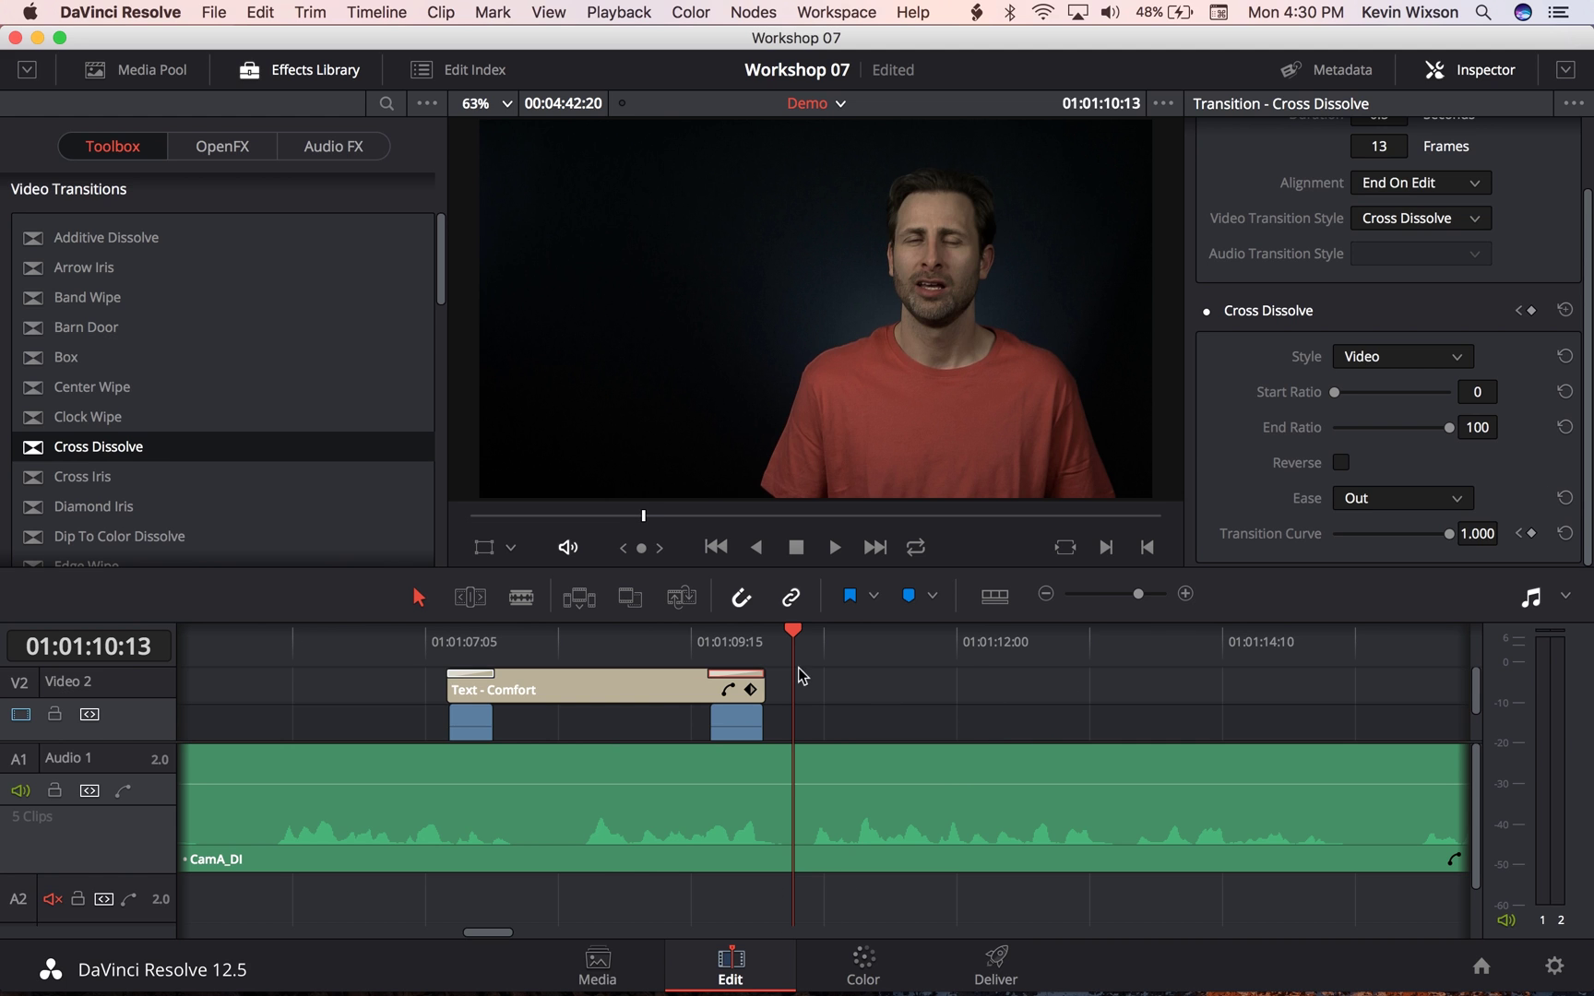
Play the interview from 01:03:17:19 to 01:03:21:15 to find where the Halloweenprop image fits the speech
drag(913, 641, 1195, 651)
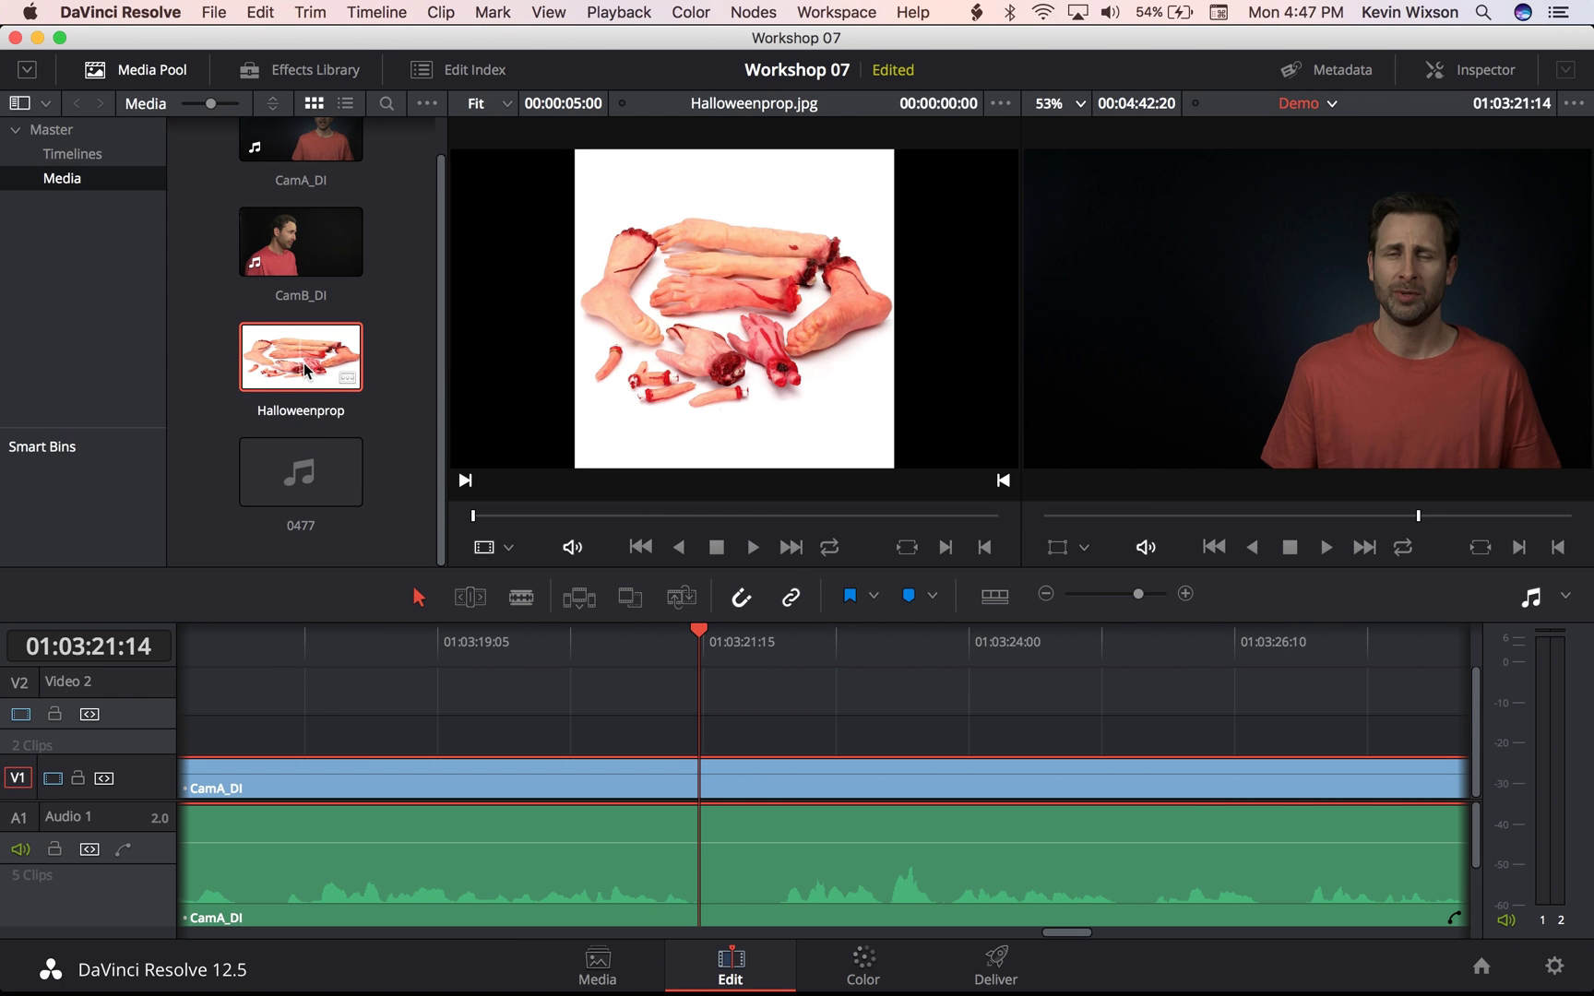
click(294, 662)
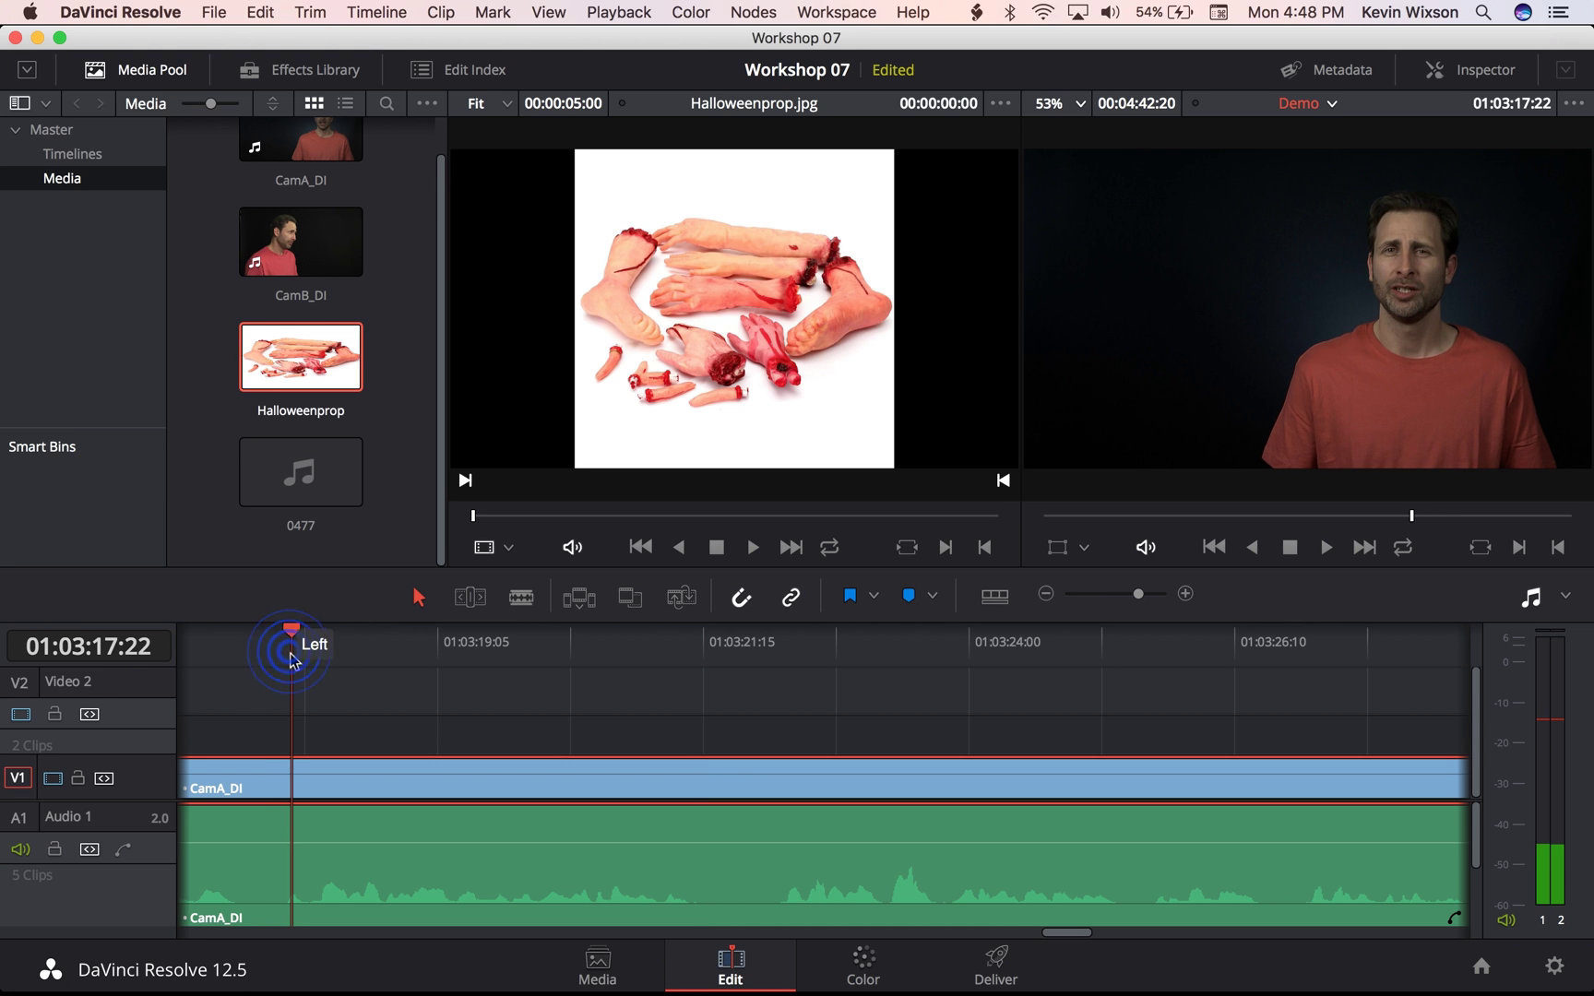
click(281, 663)
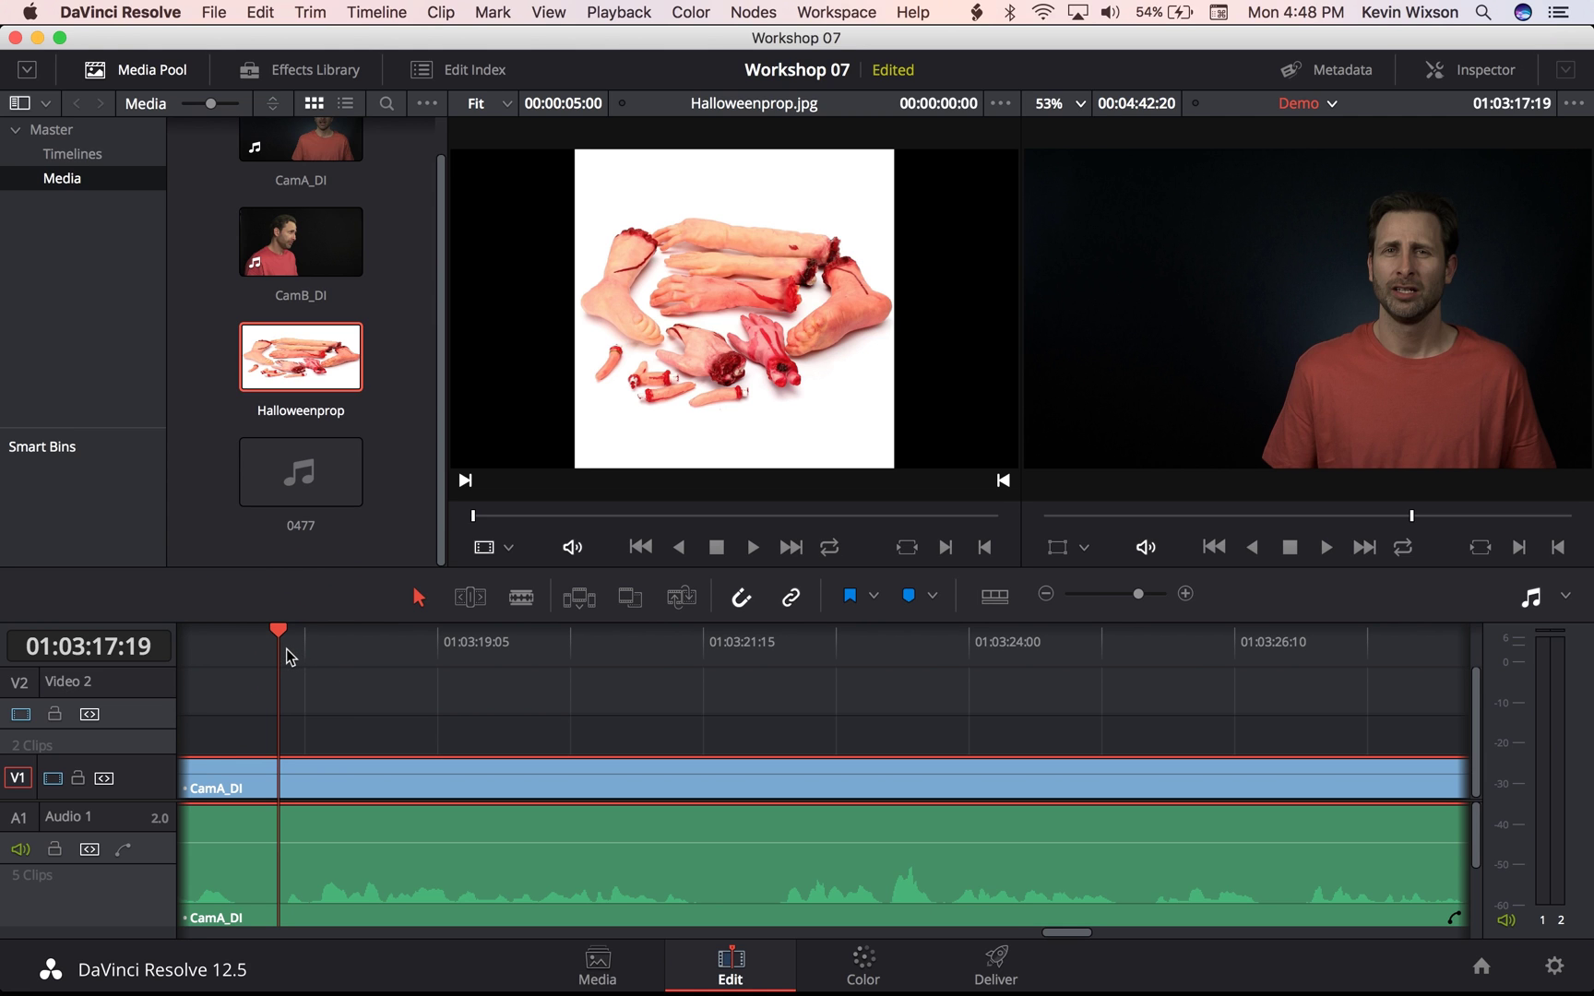
key(space)
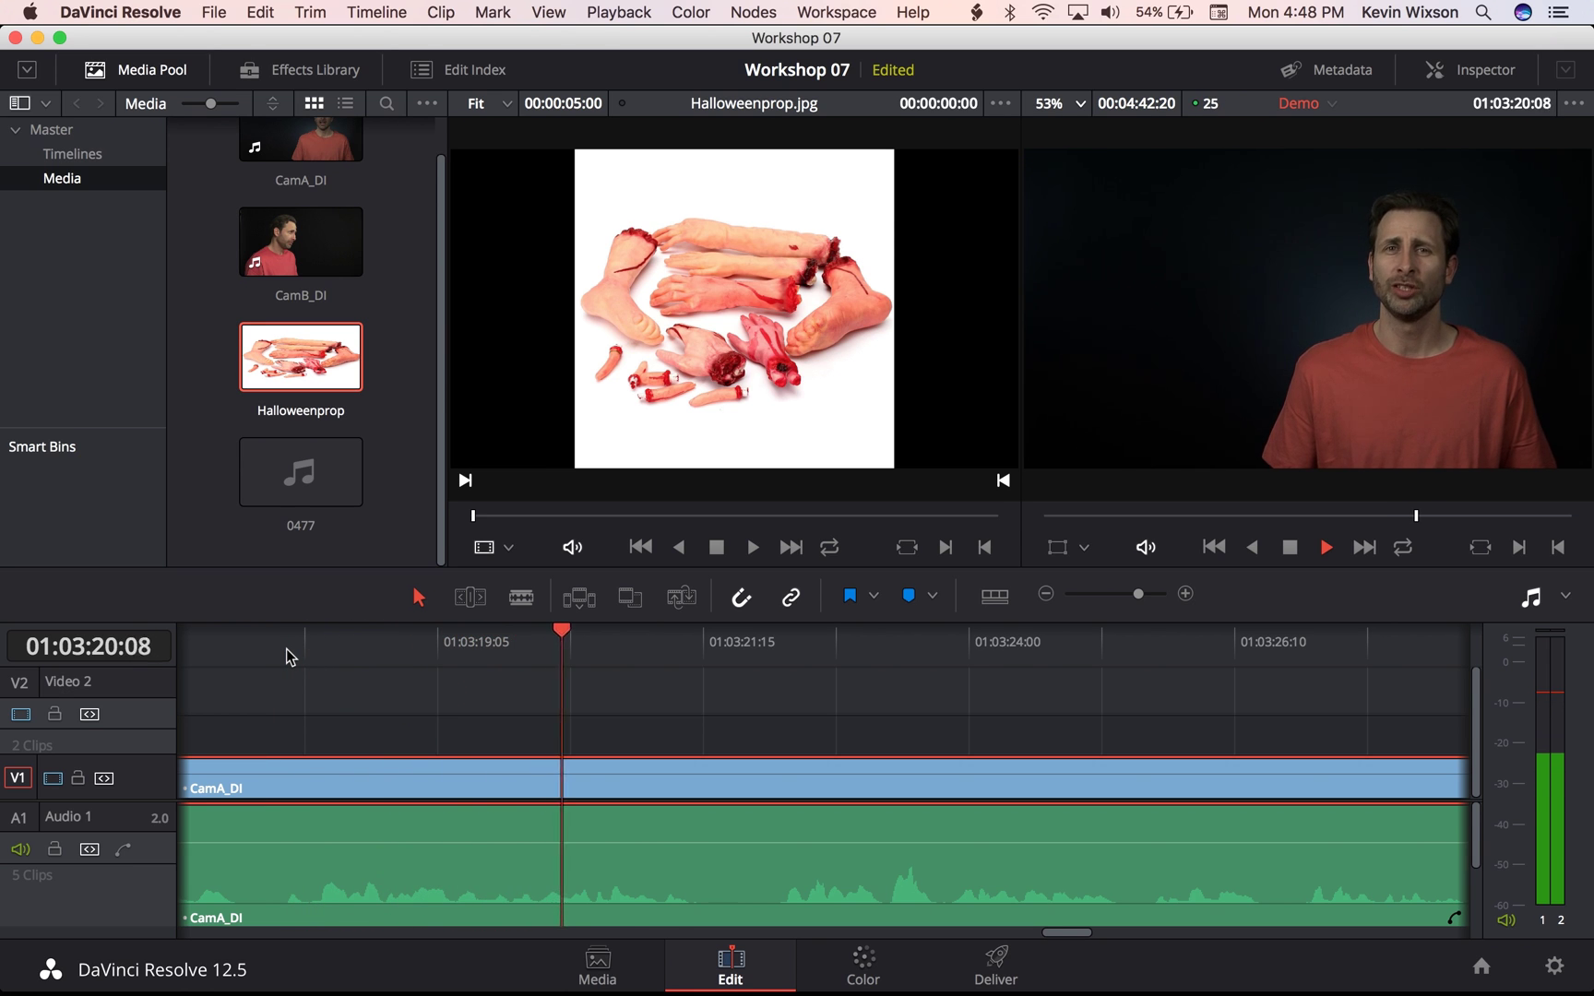
key(space)
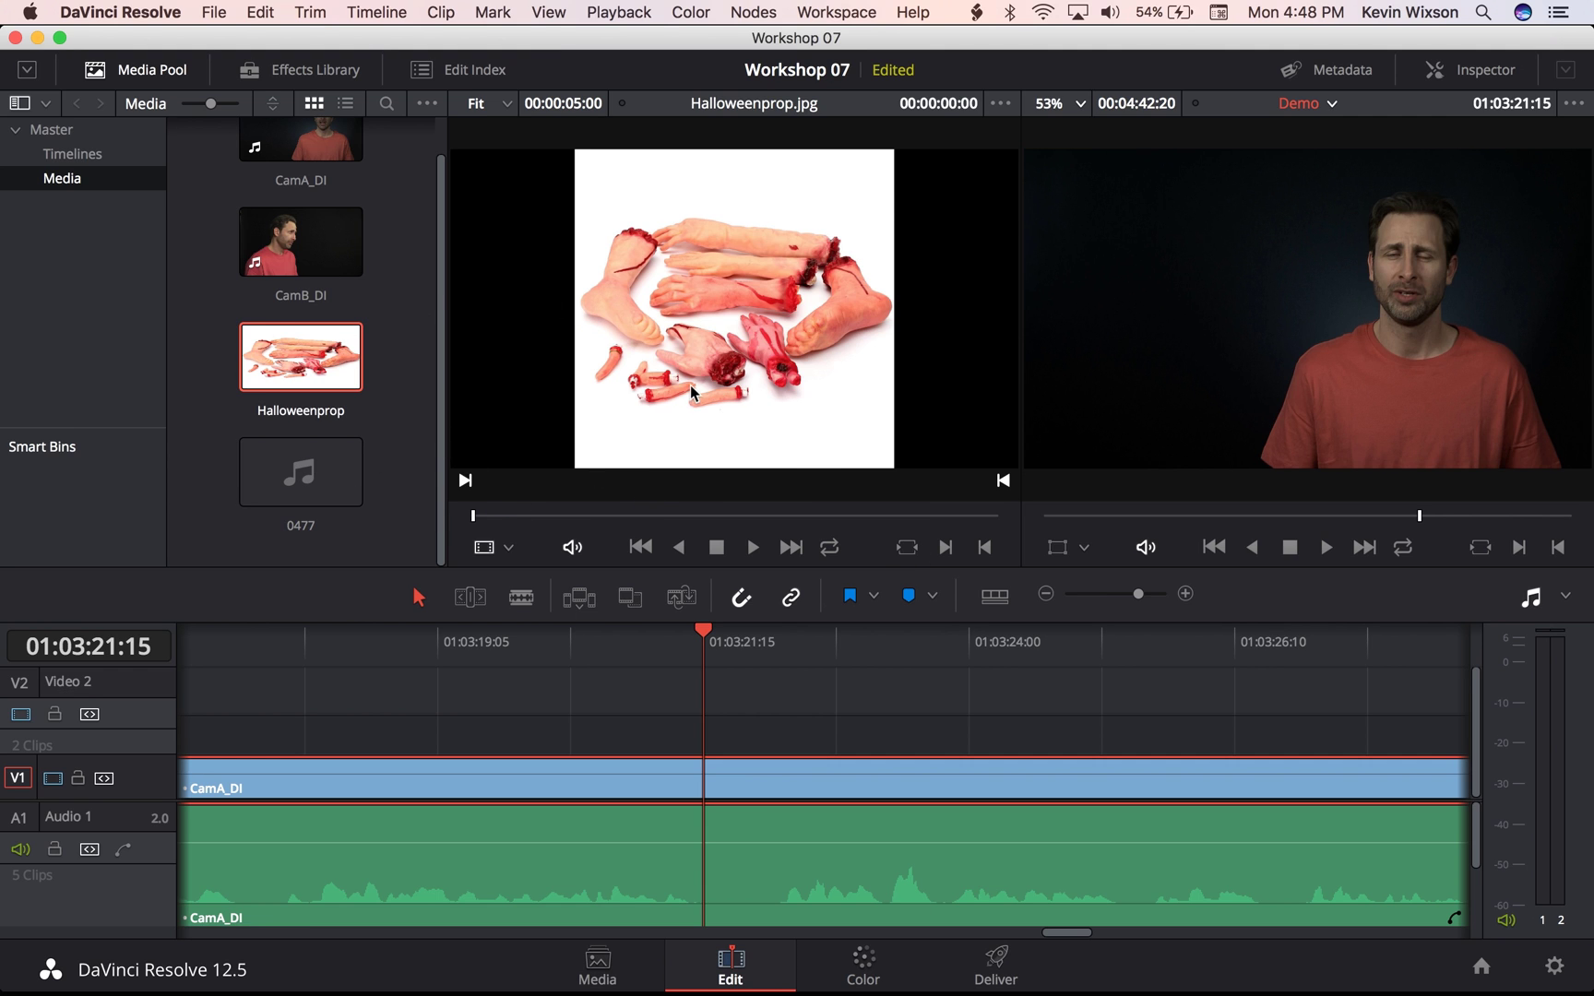
Scrub the Halloweenprop still in the source viewer, view the 0477 audio clip for comparison, and load Halloweenprop again
drag(604, 516, 743, 538)
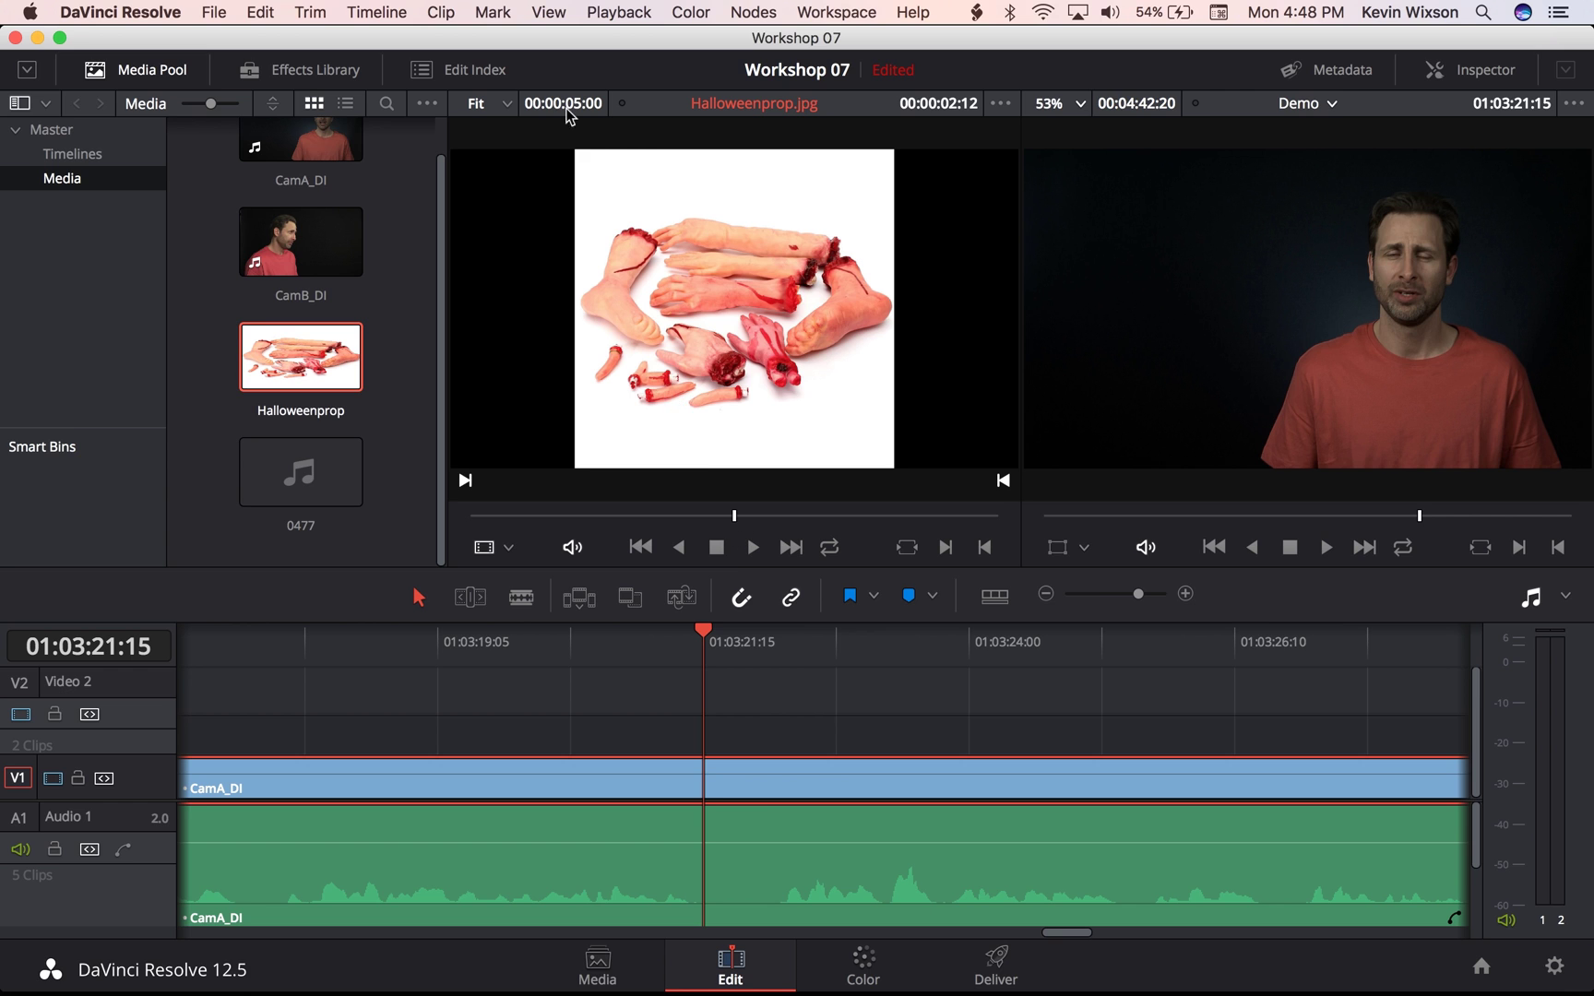
drag(738, 526, 720, 522)
click(271, 475)
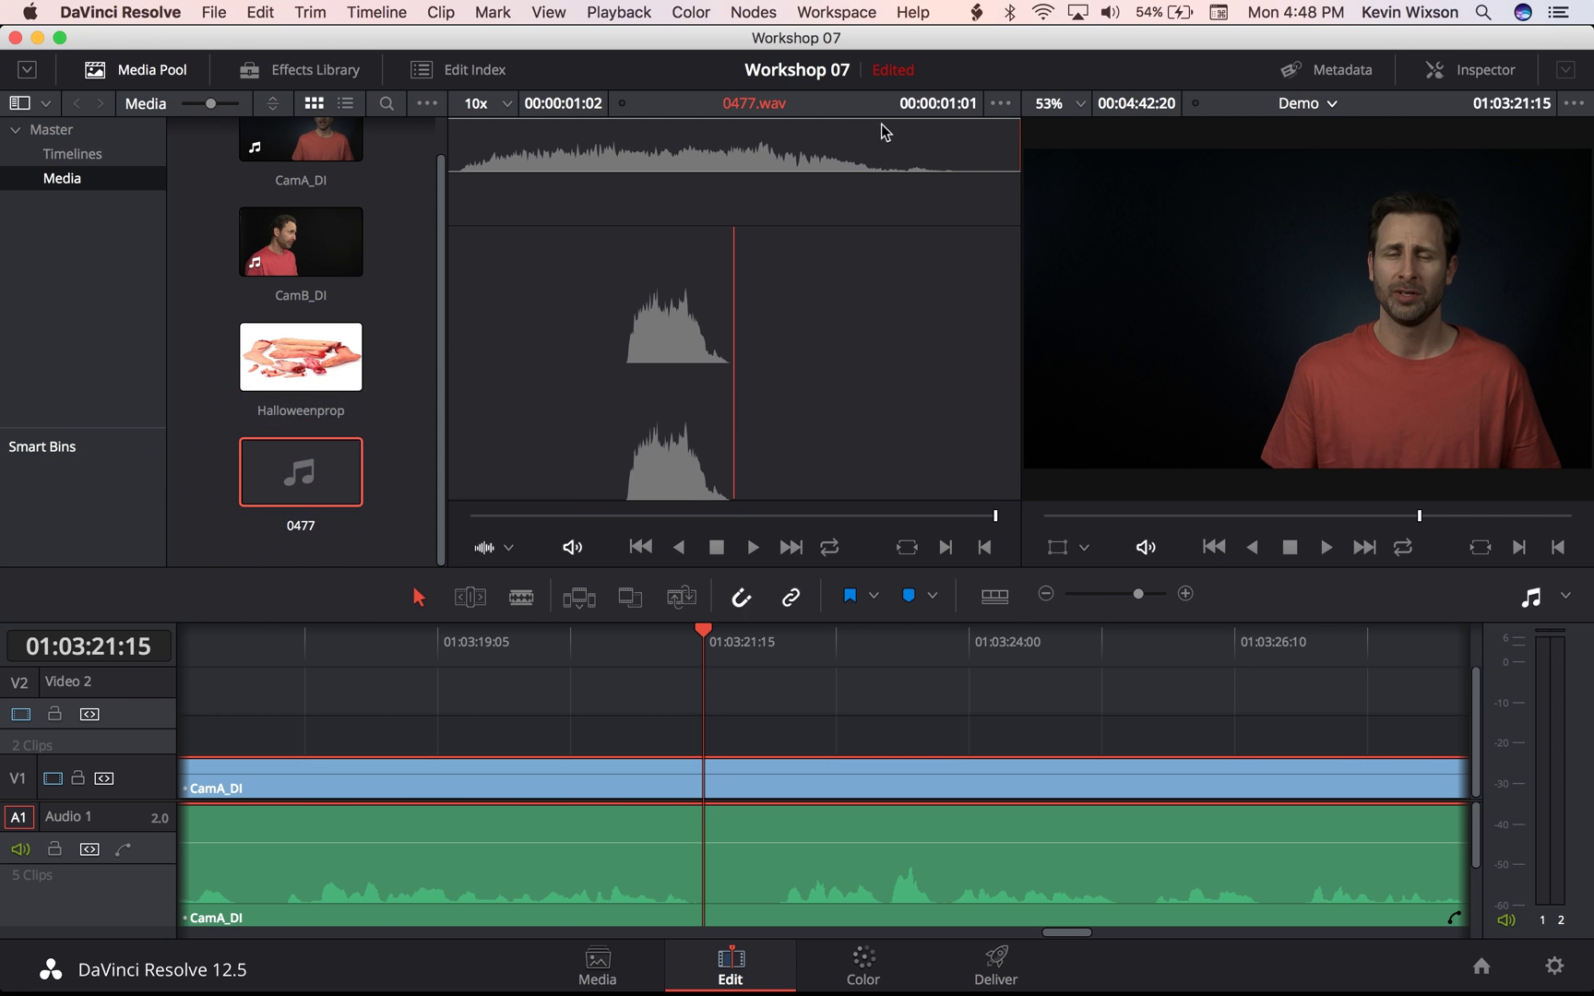
click(301, 357)
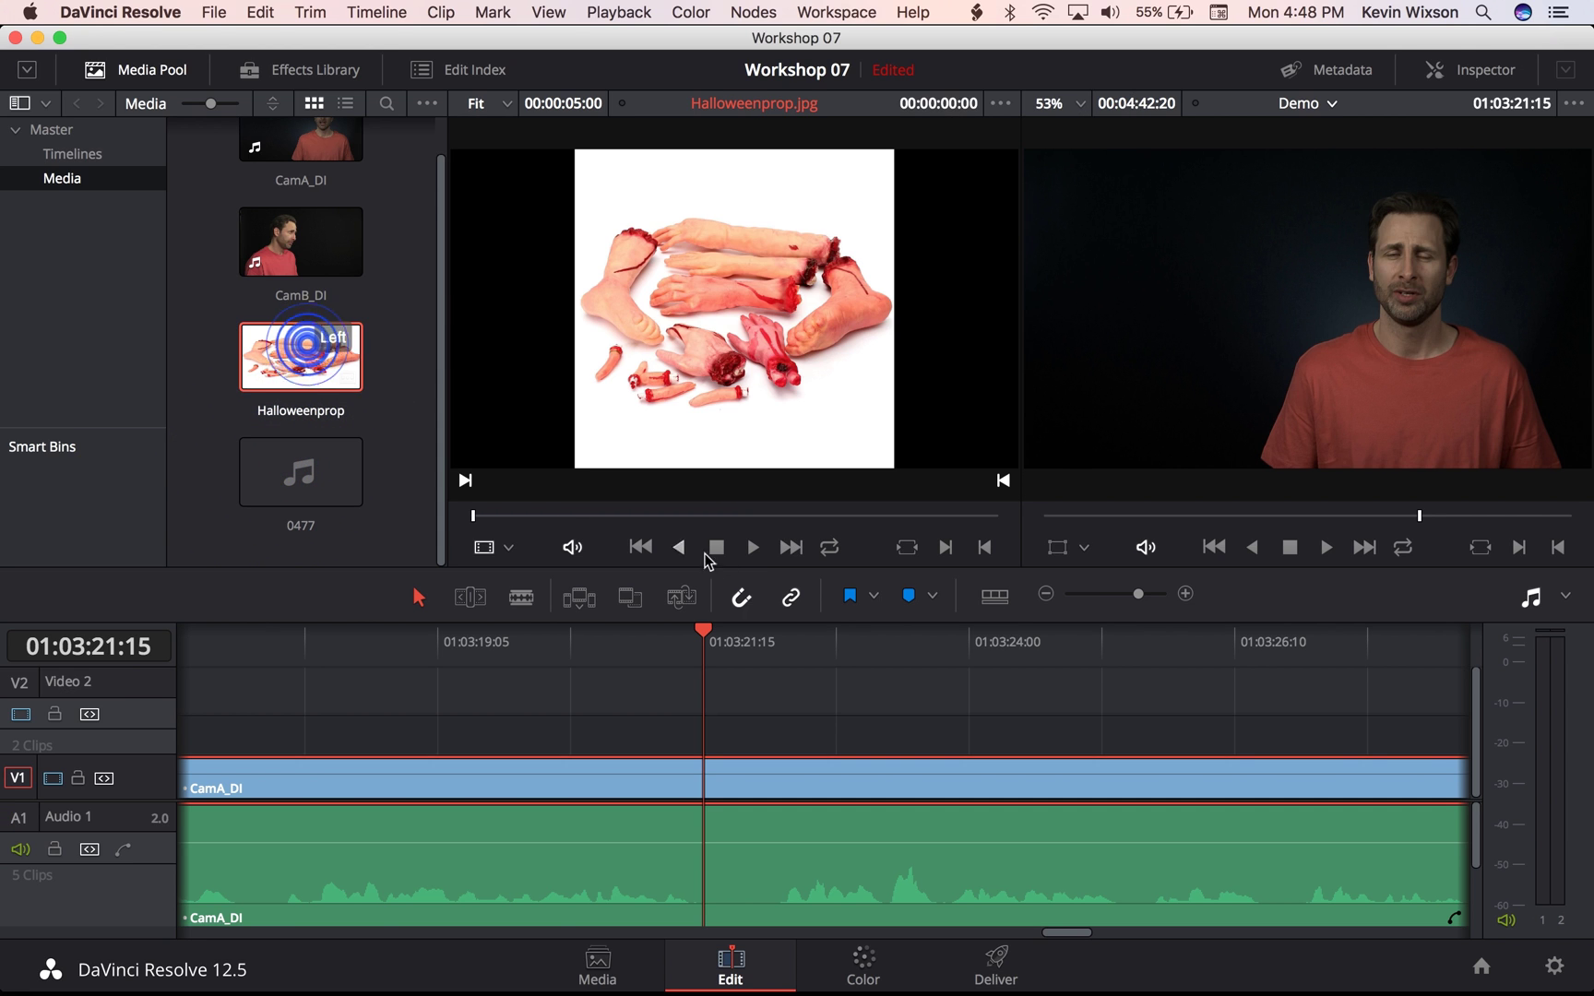
Mark an out point at 00:00:01:01 in the Halloweenprop source and insert the still into the interview at 01:03:21:15
drag(508, 515, 582, 523)
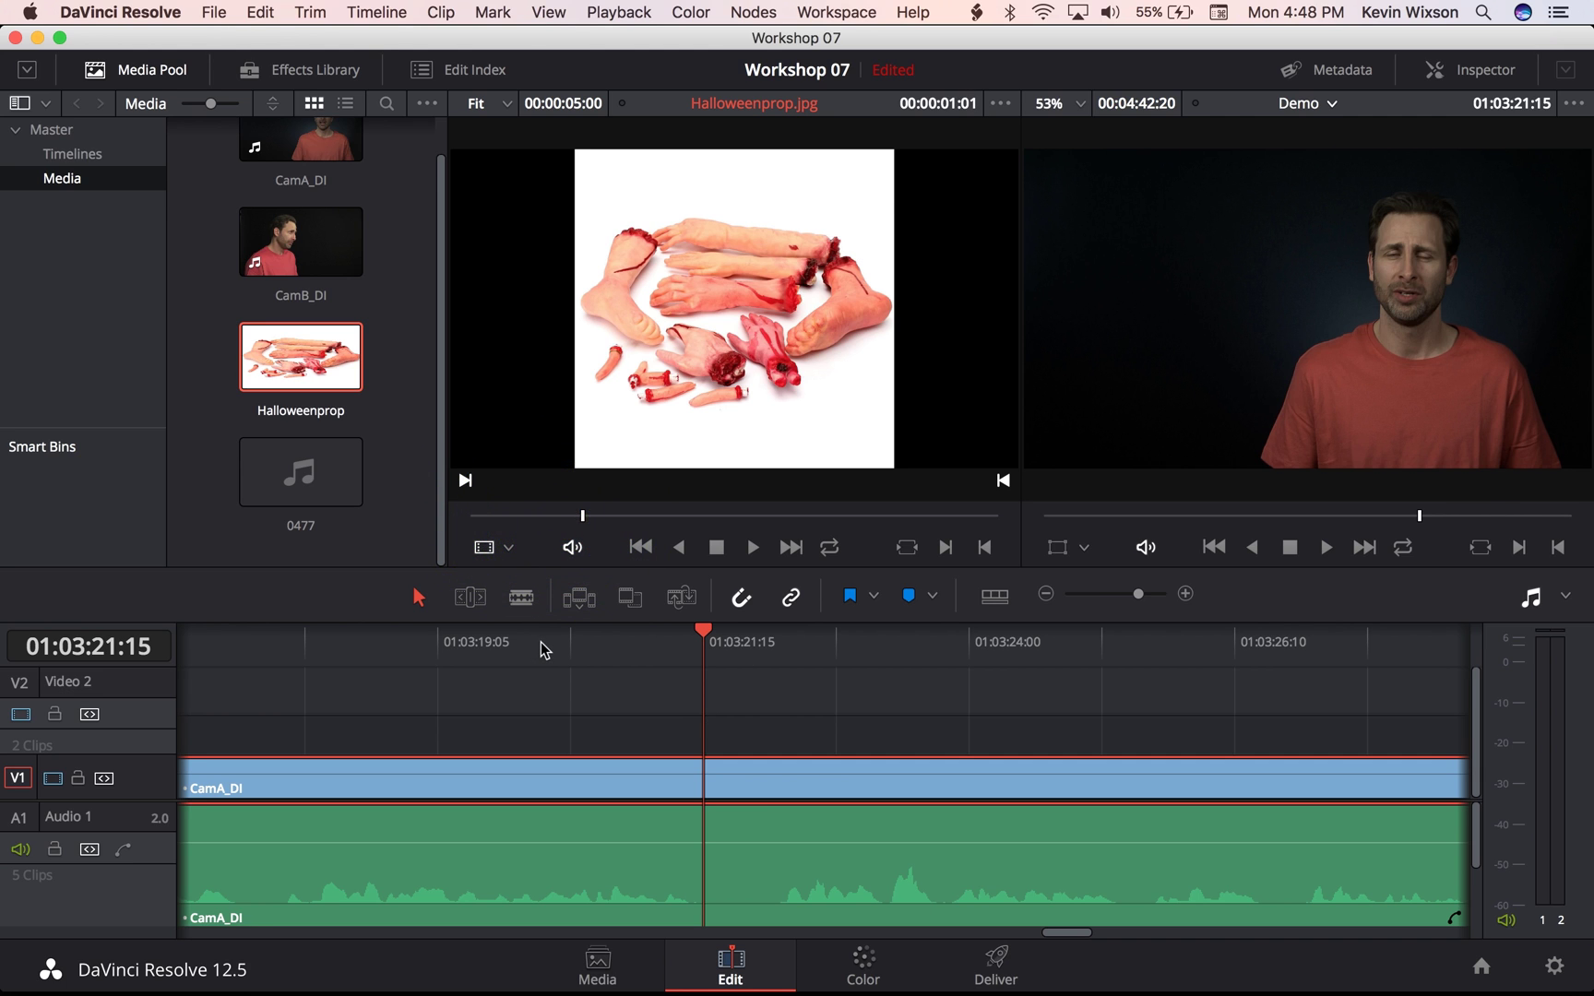
key(o)
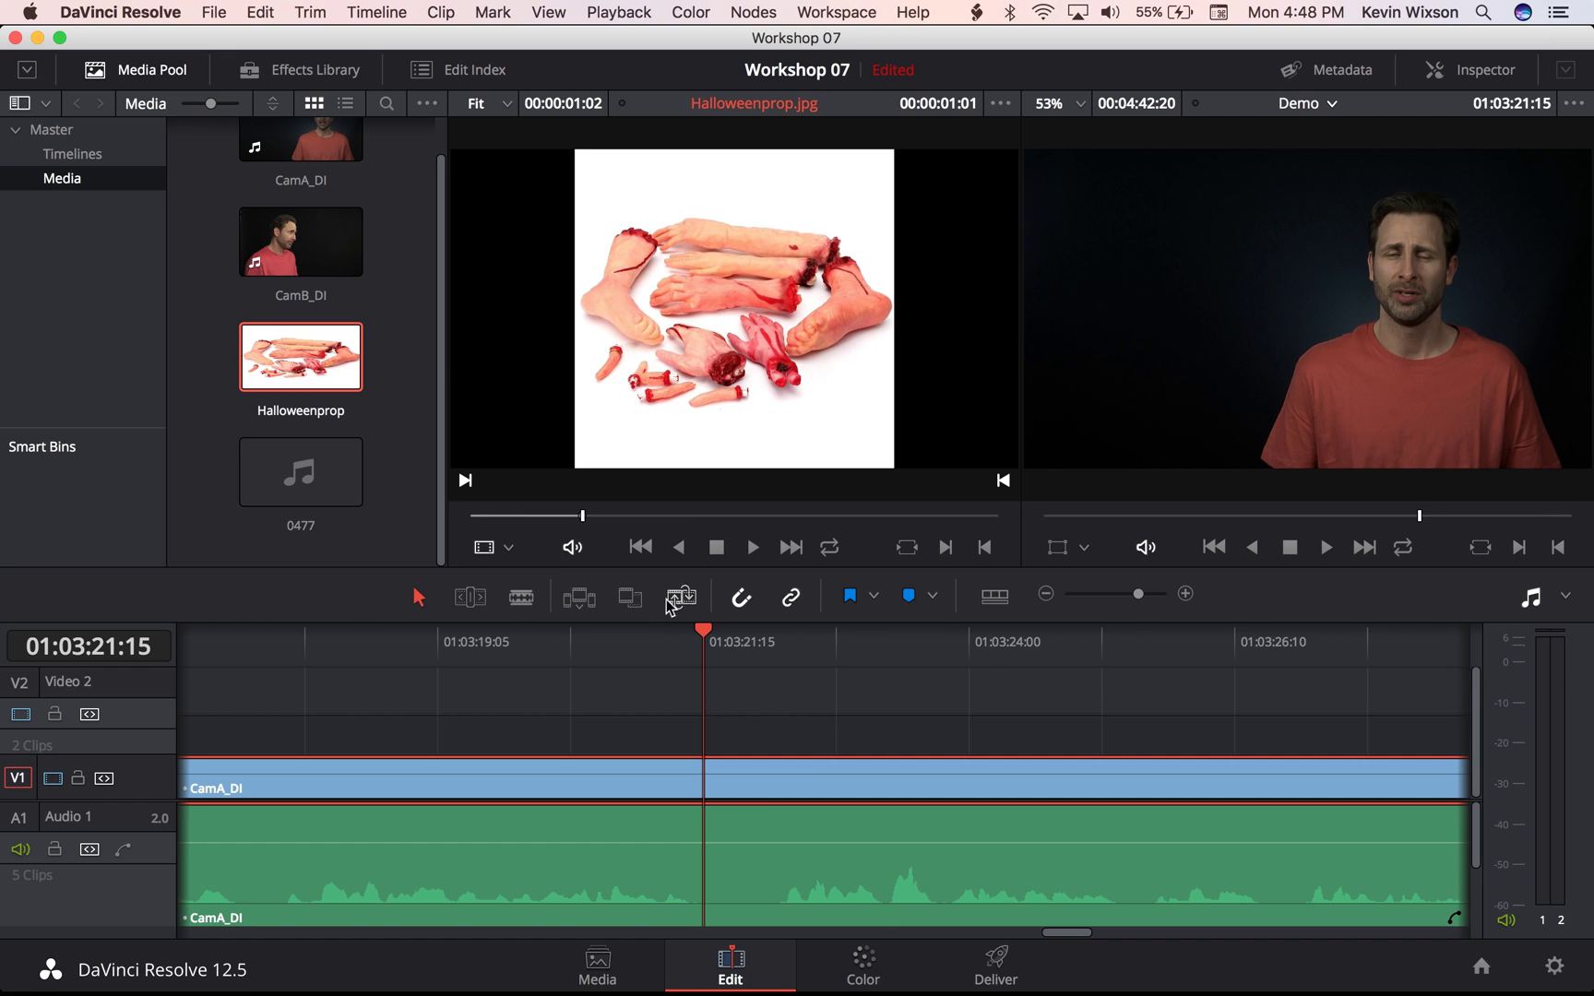
click(583, 598)
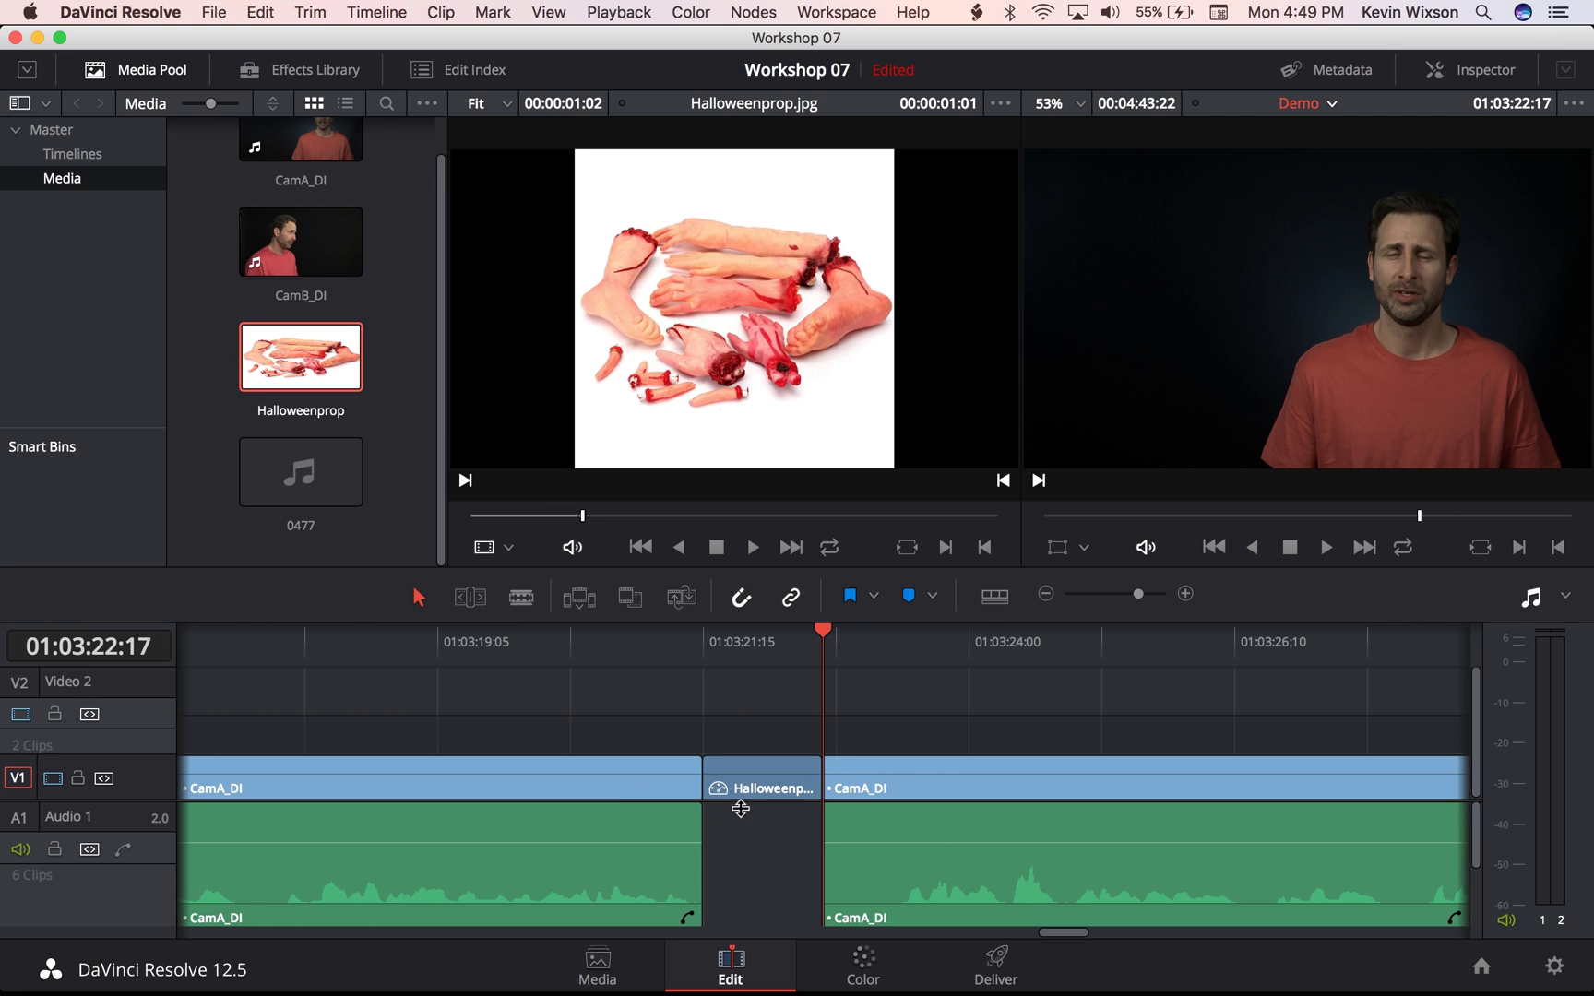
click(911, 812)
click(583, 806)
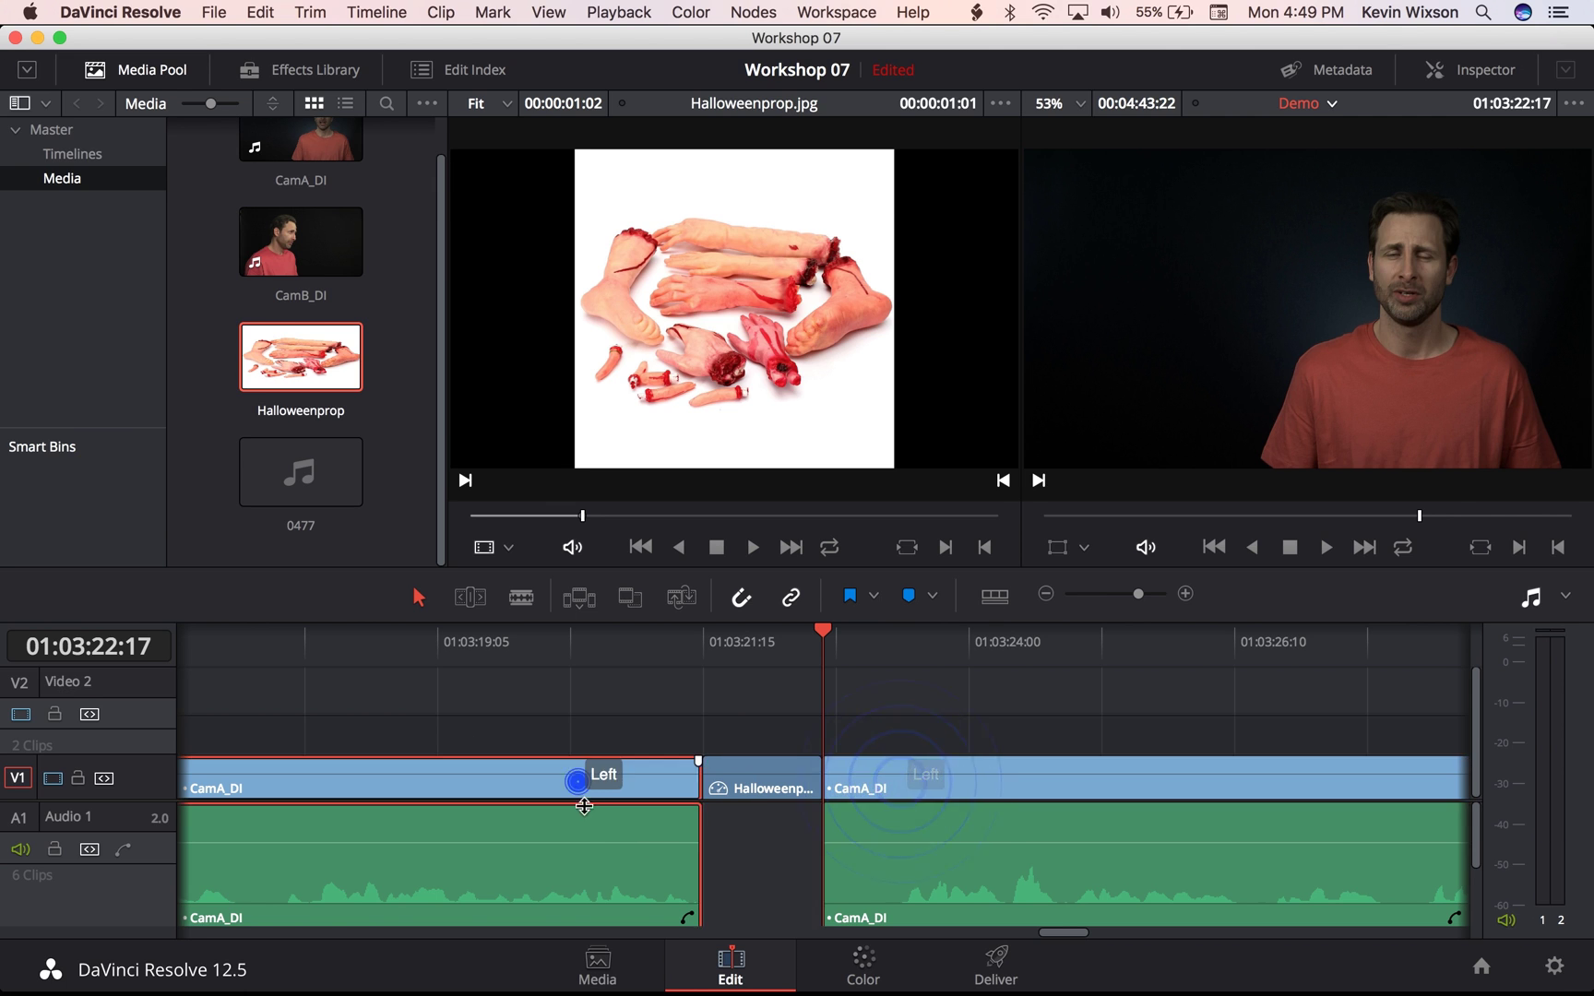
click(890, 784)
click(899, 835)
click(893, 784)
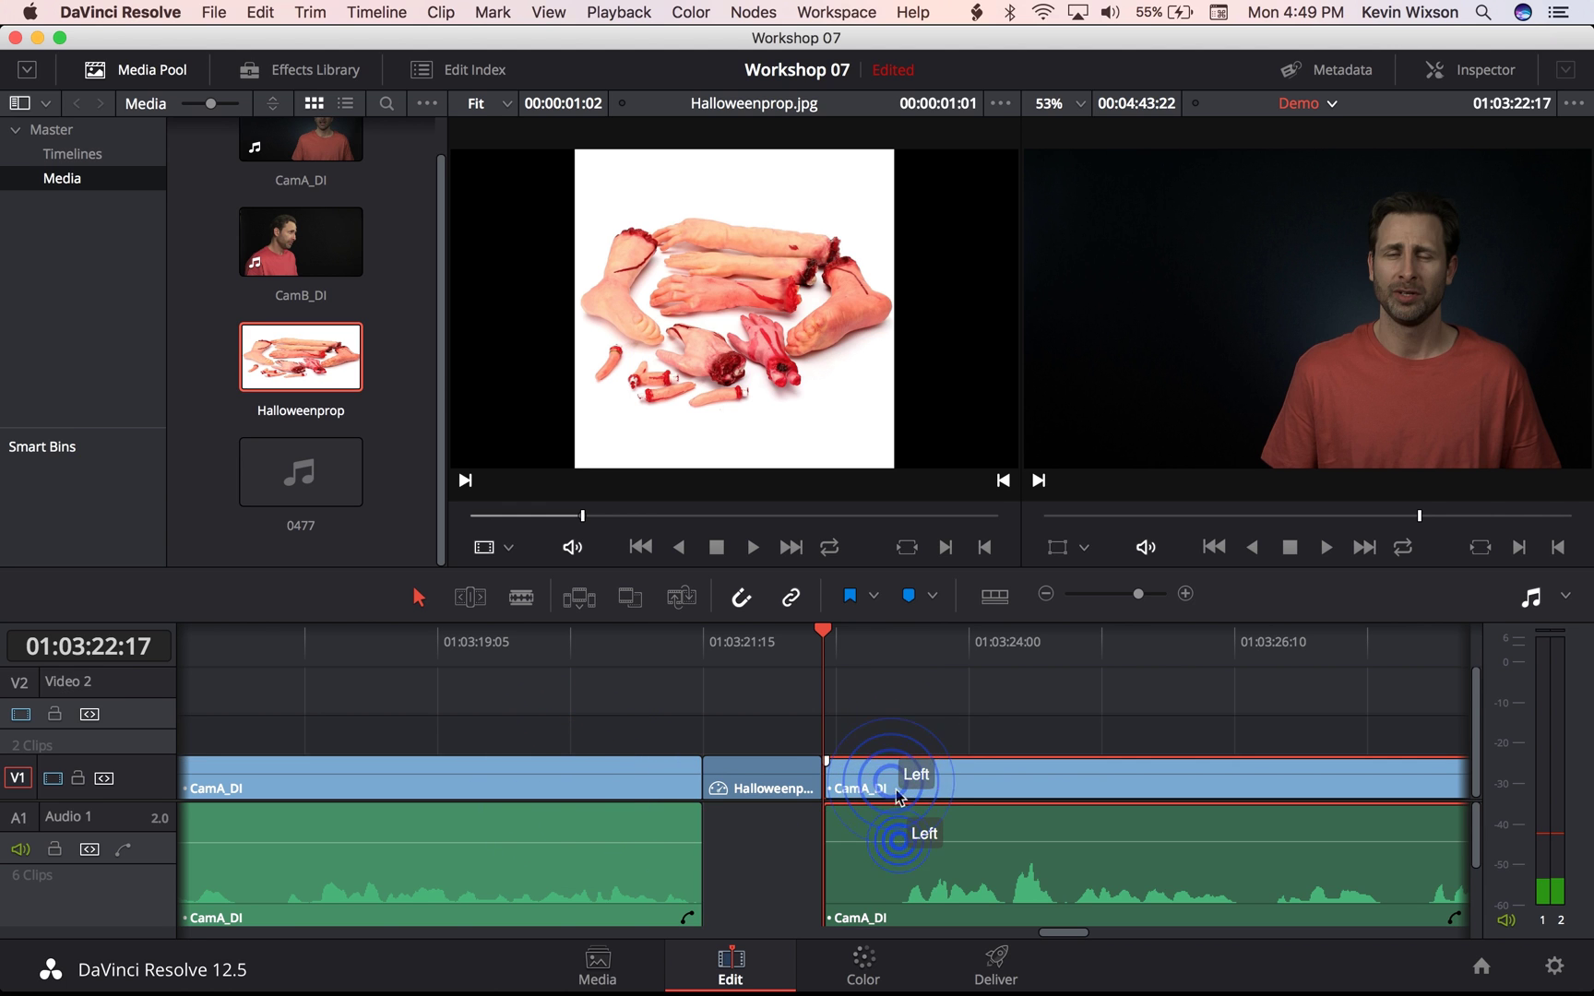
Mark the timeline range over the inserted Halloweenprop still, with in at 01:03:21:15 and out at 01:03:22:17
click(753, 867)
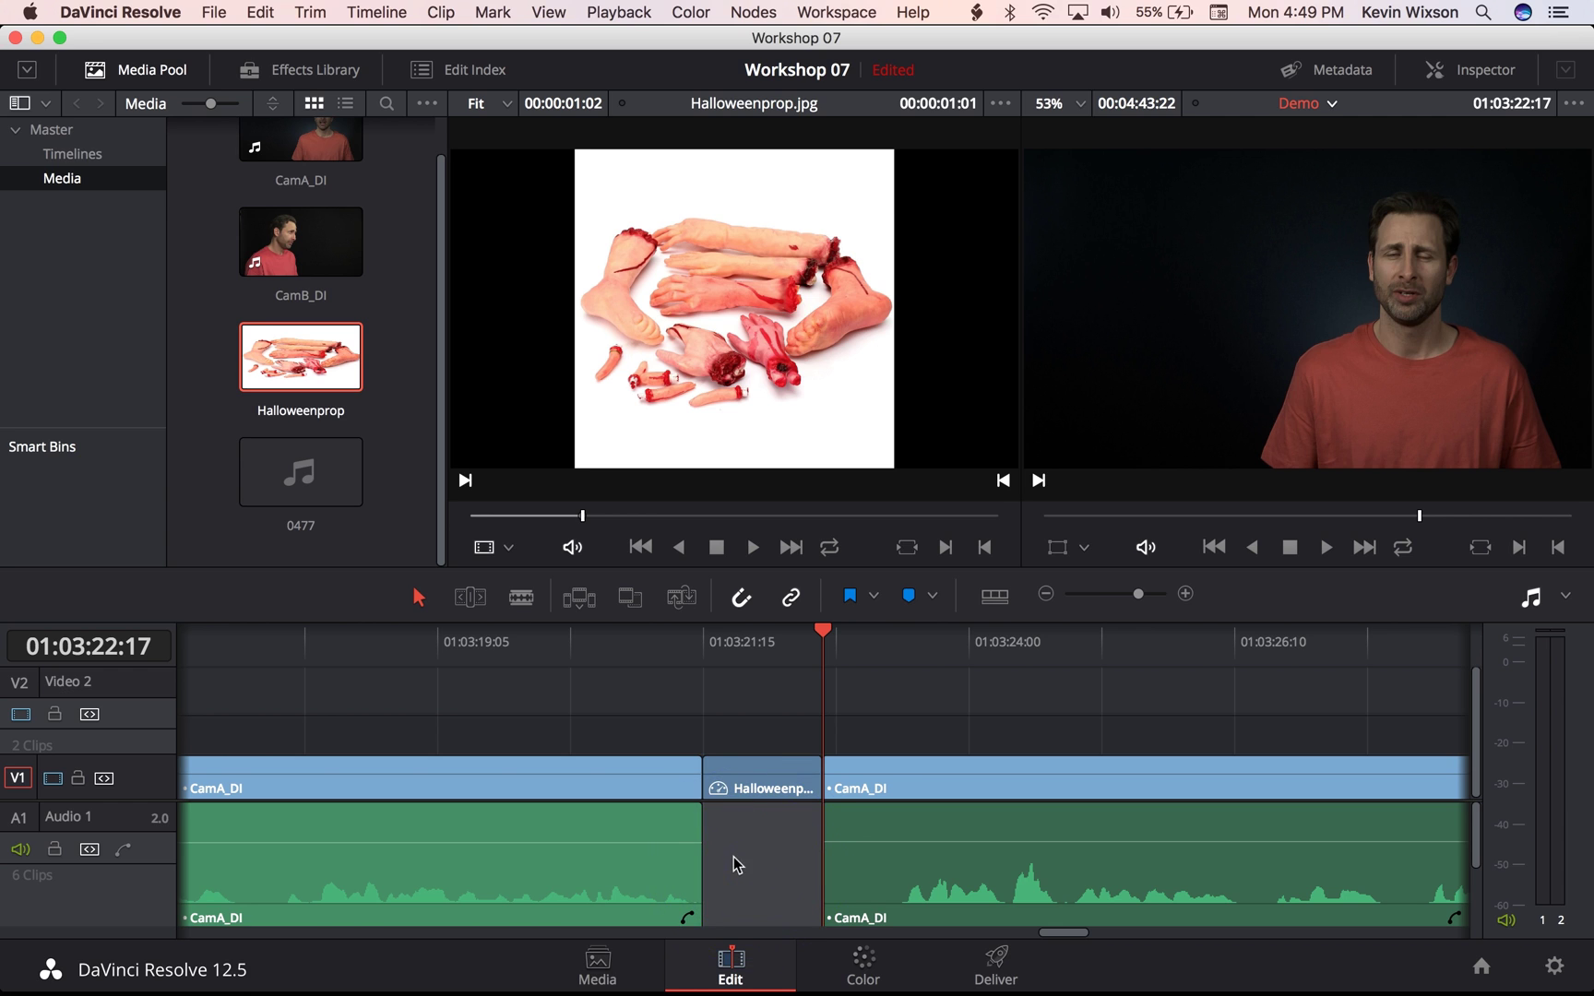
key(o)
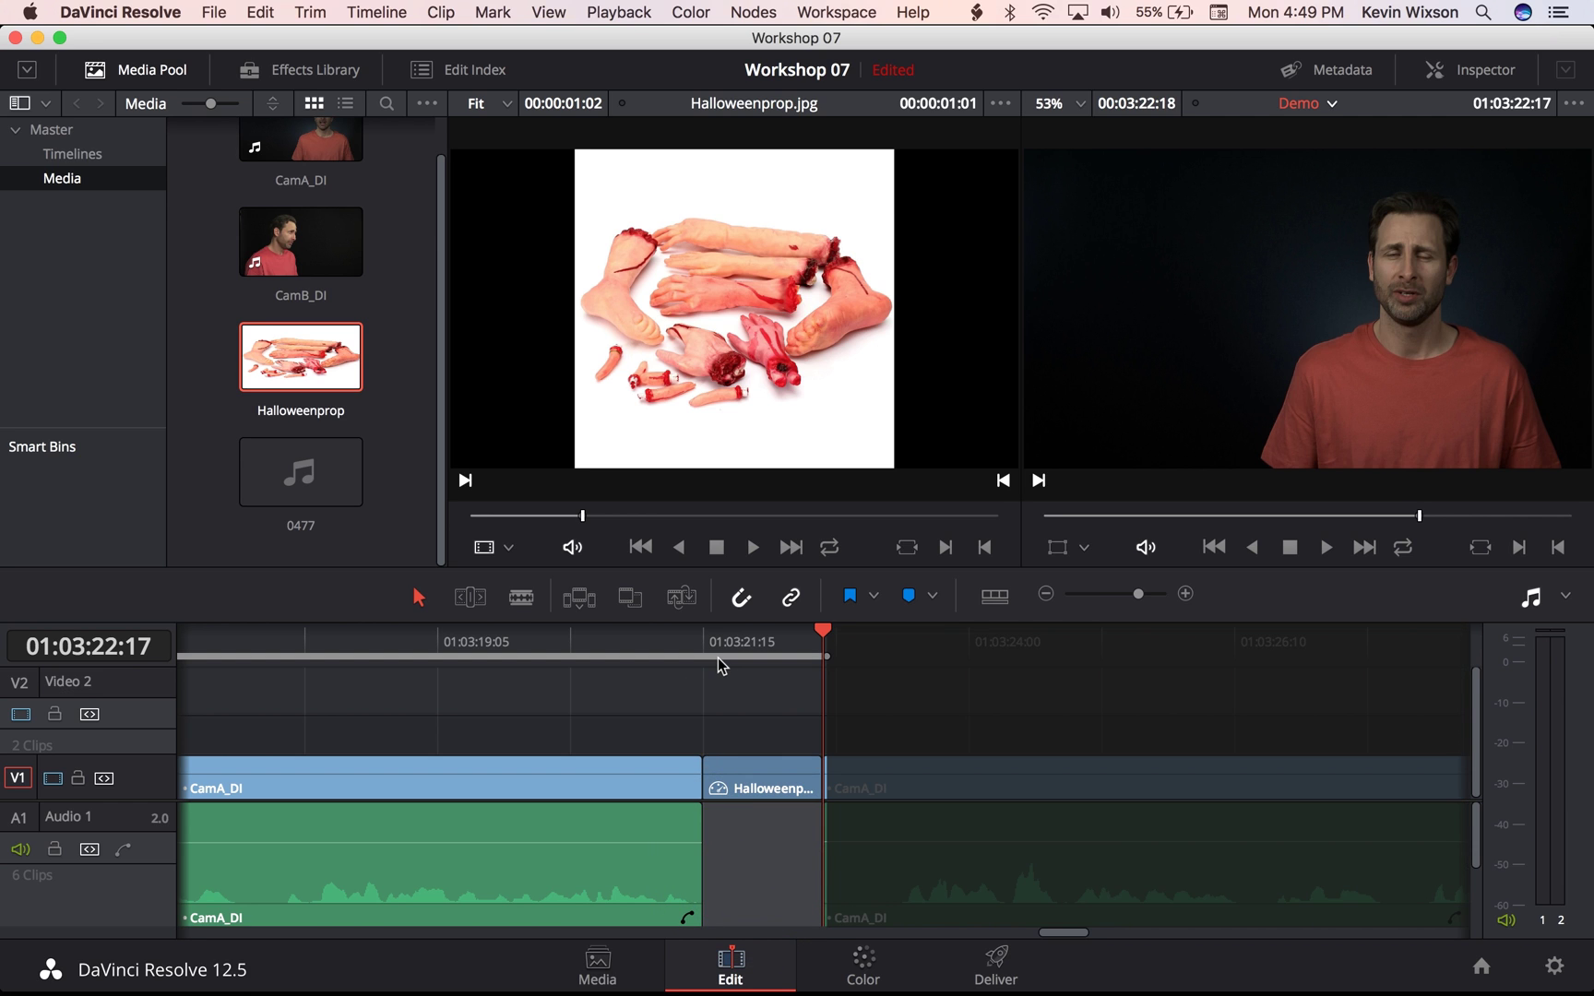
click(706, 646)
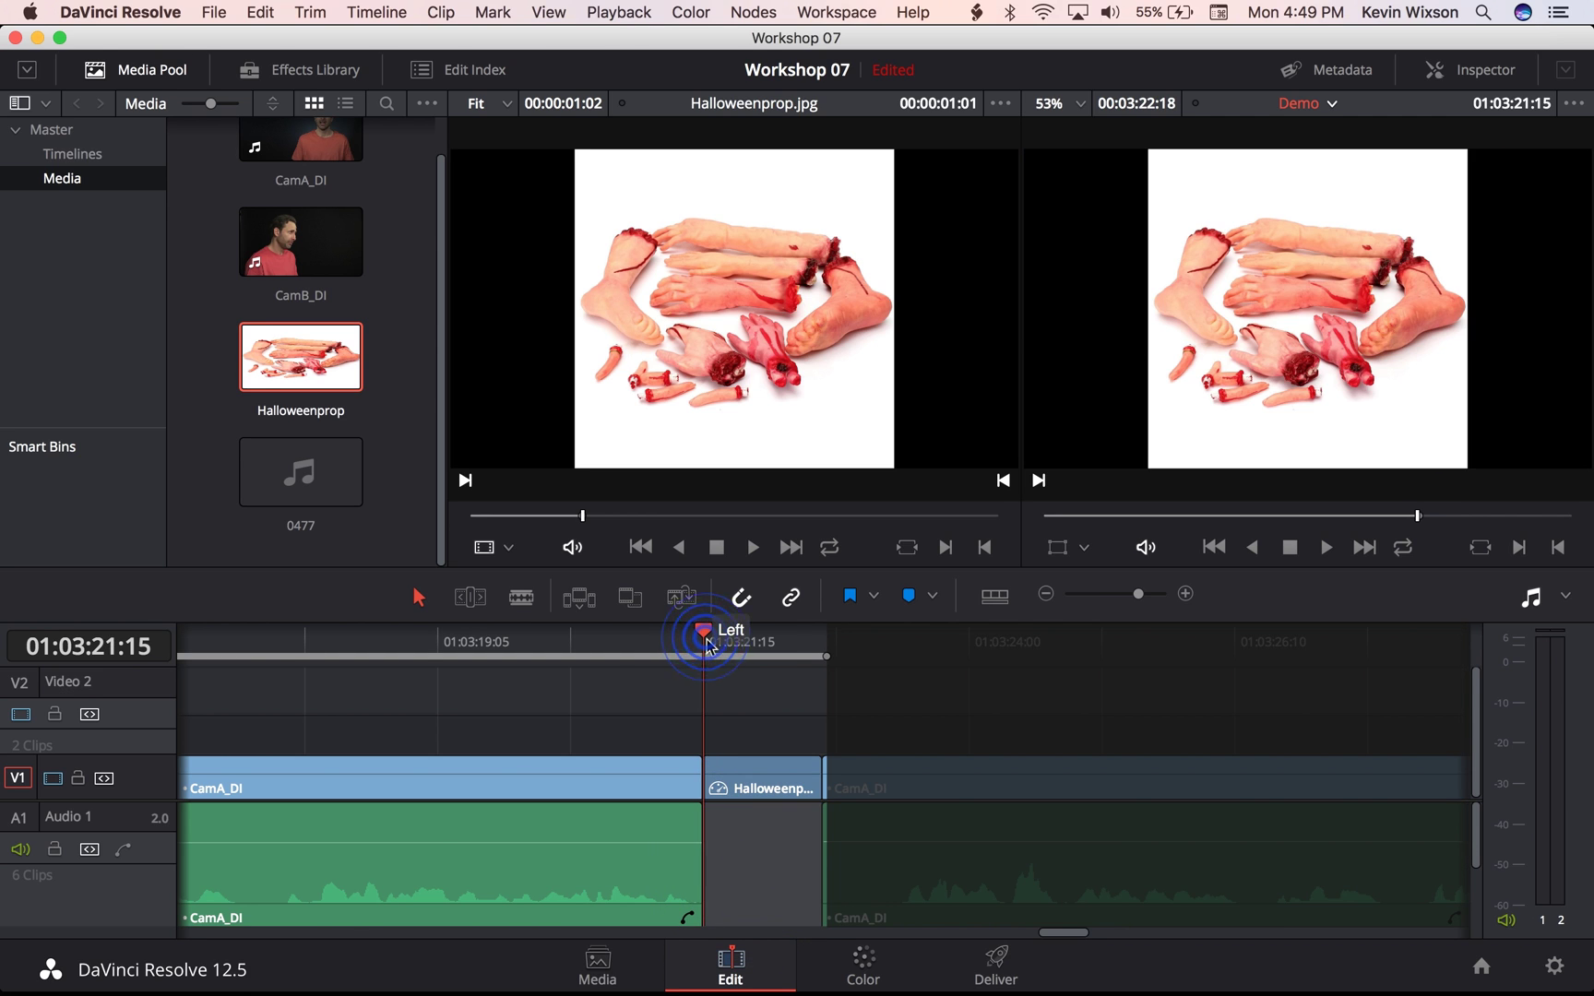
key(i)
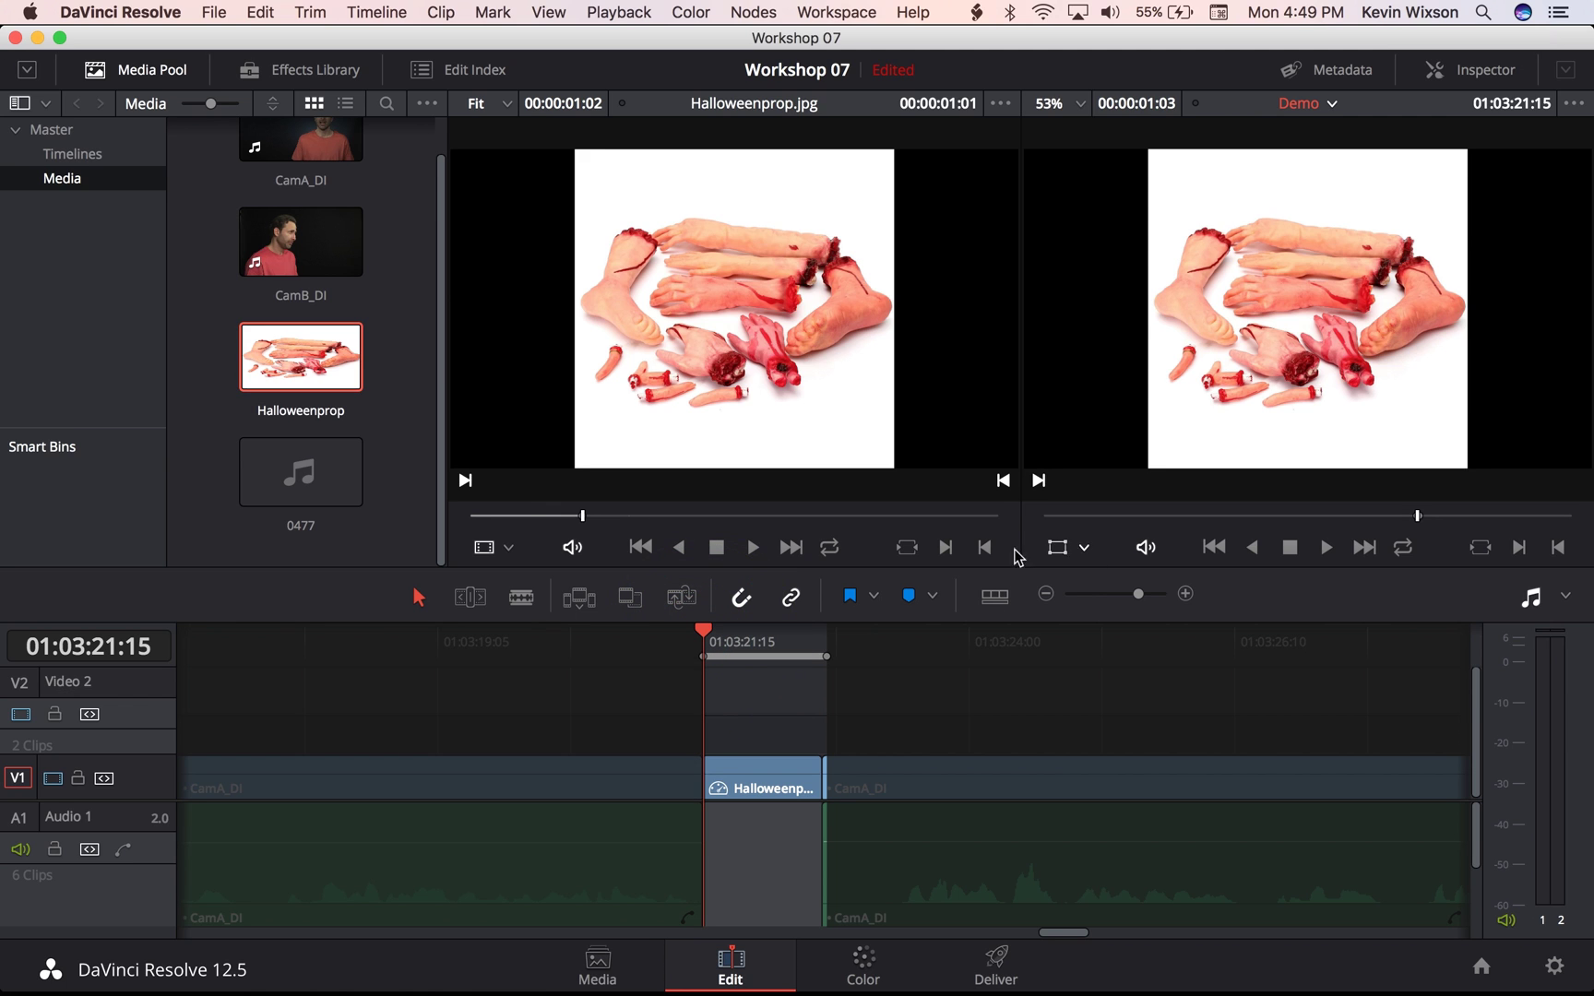
Load the 0477 sound, cue it to its first frame, and overwrite it onto Audio 1 beneath the Halloweenprop still
double_click(281, 478)
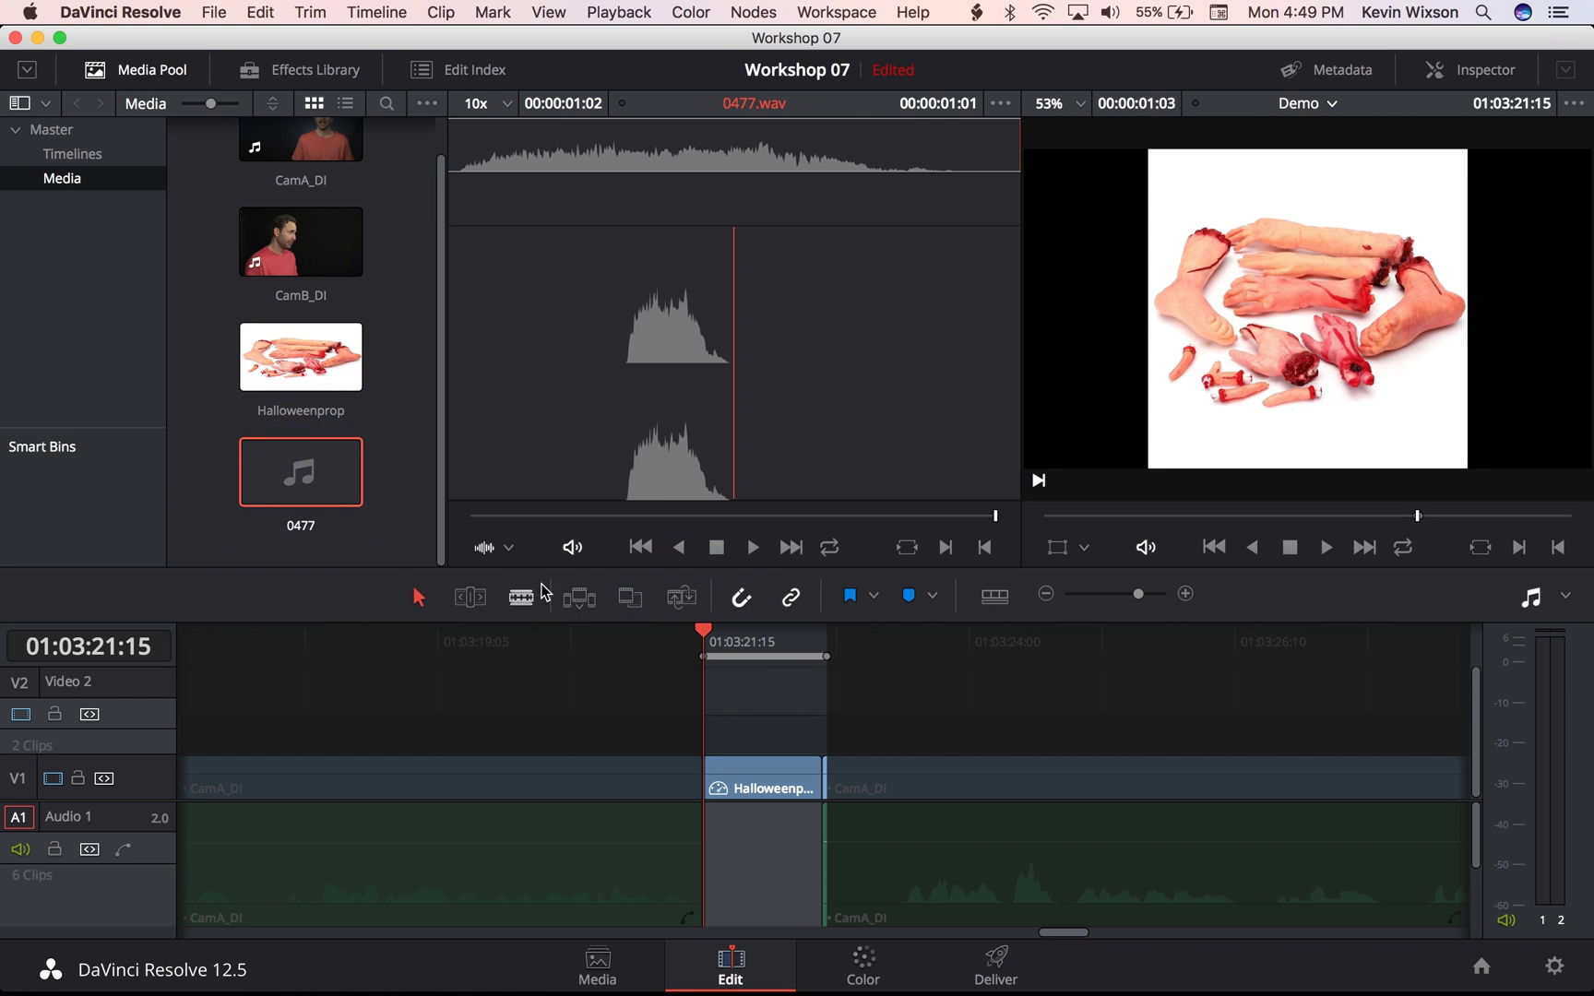
click(499, 517)
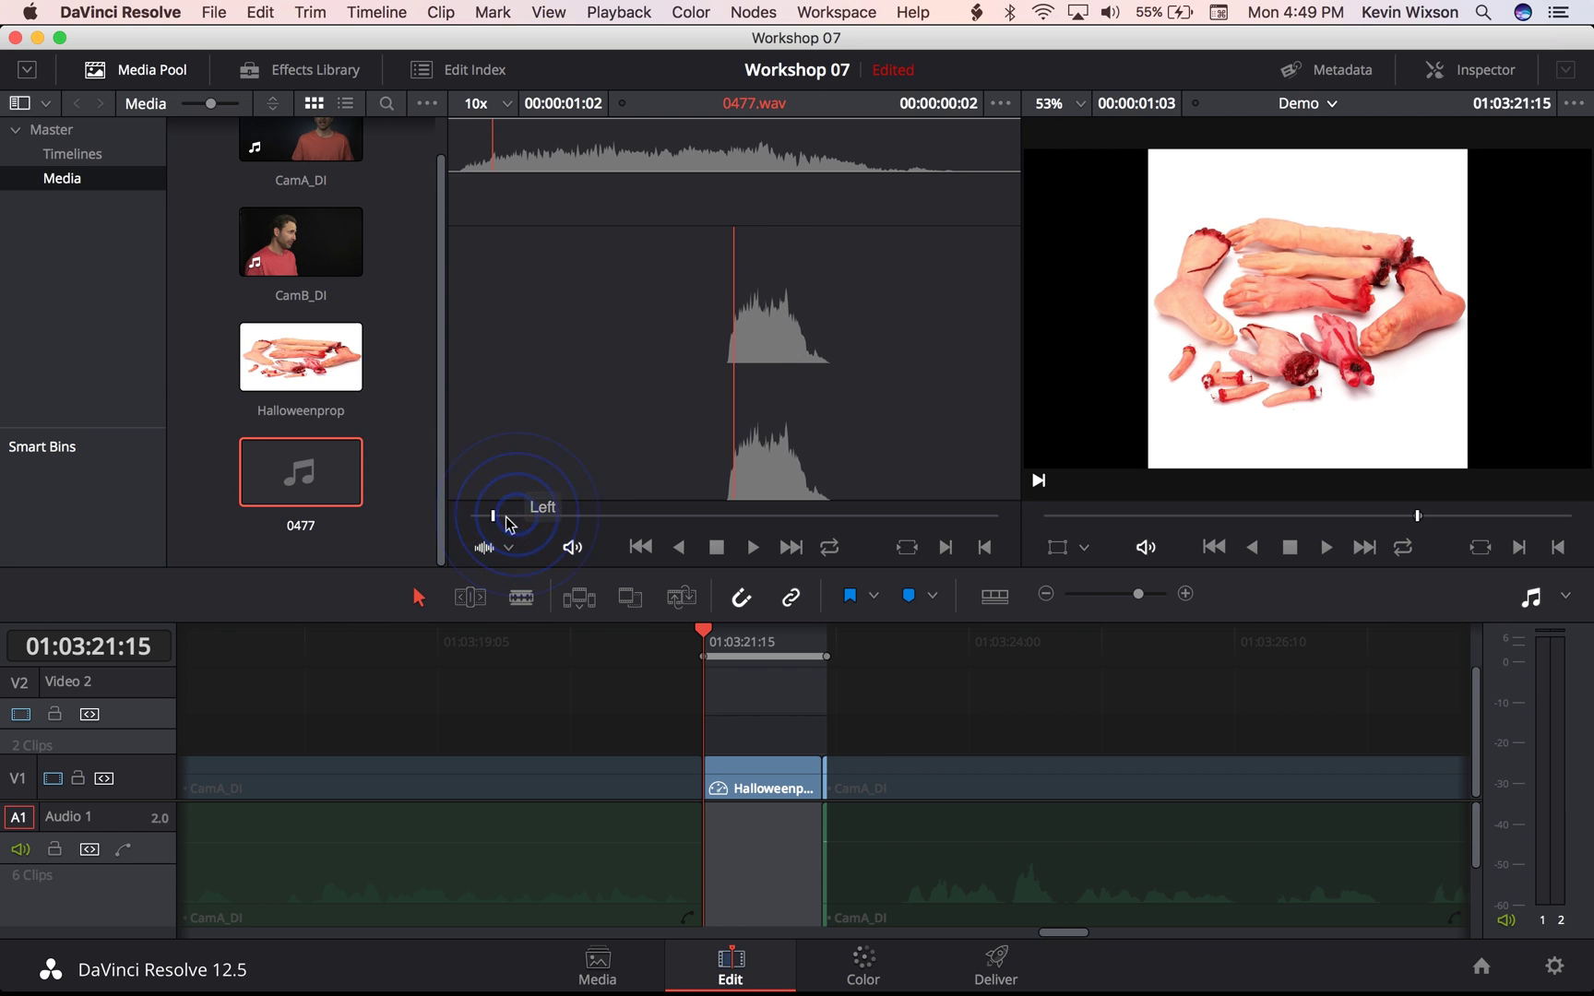
key(Left)
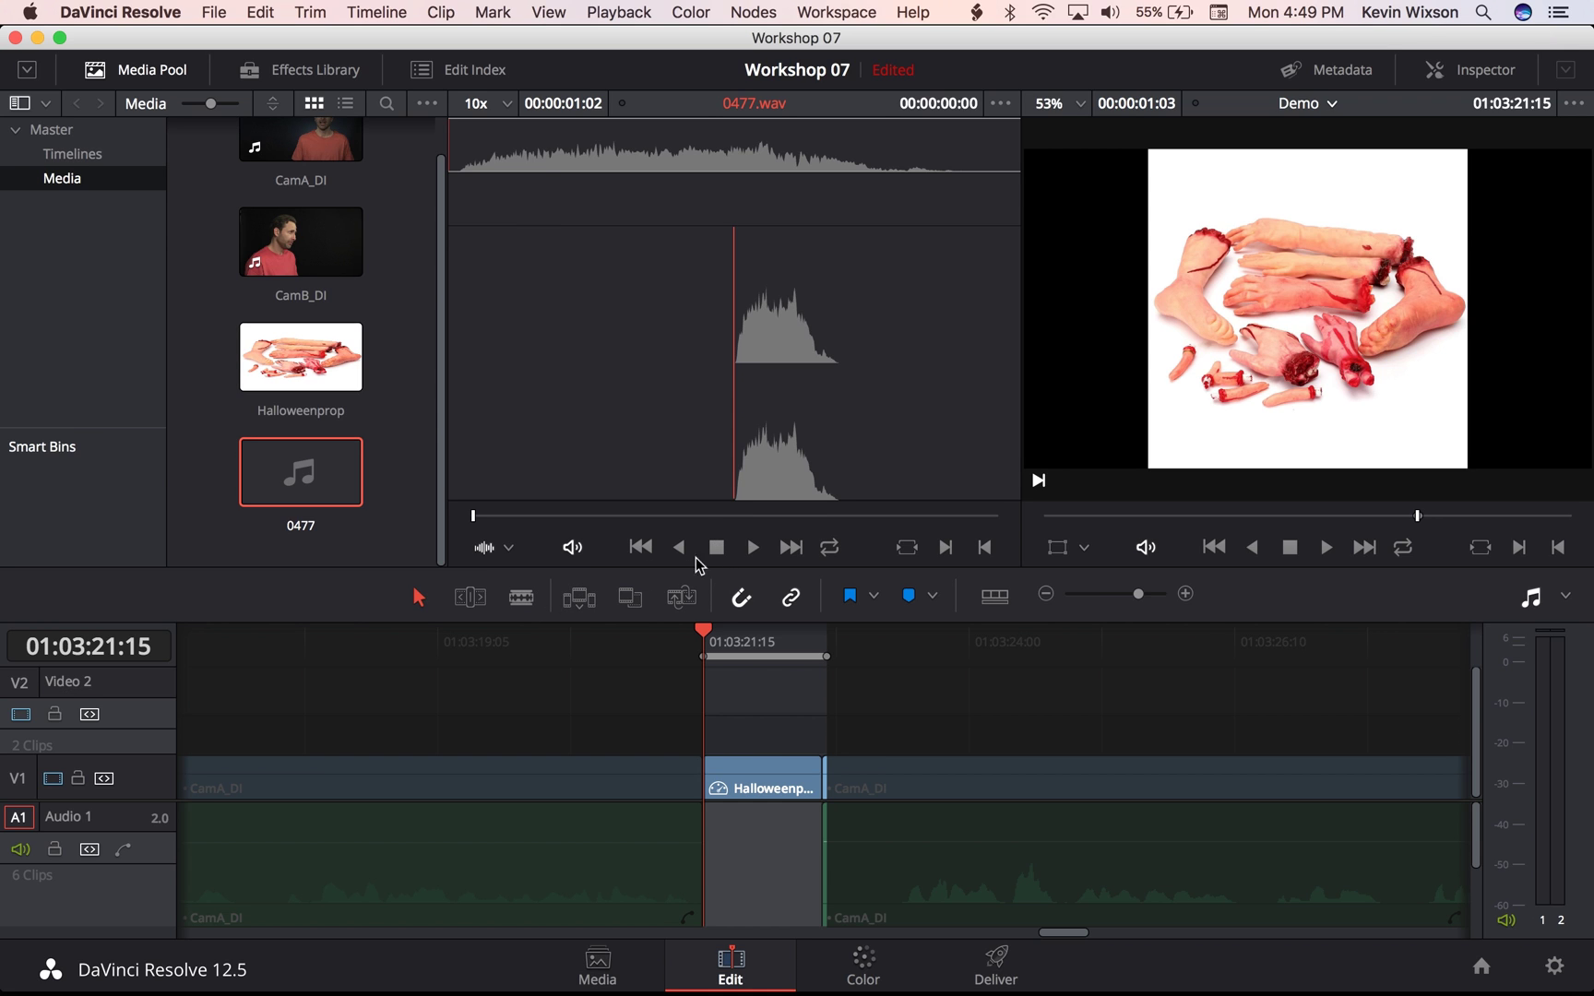
click(630, 600)
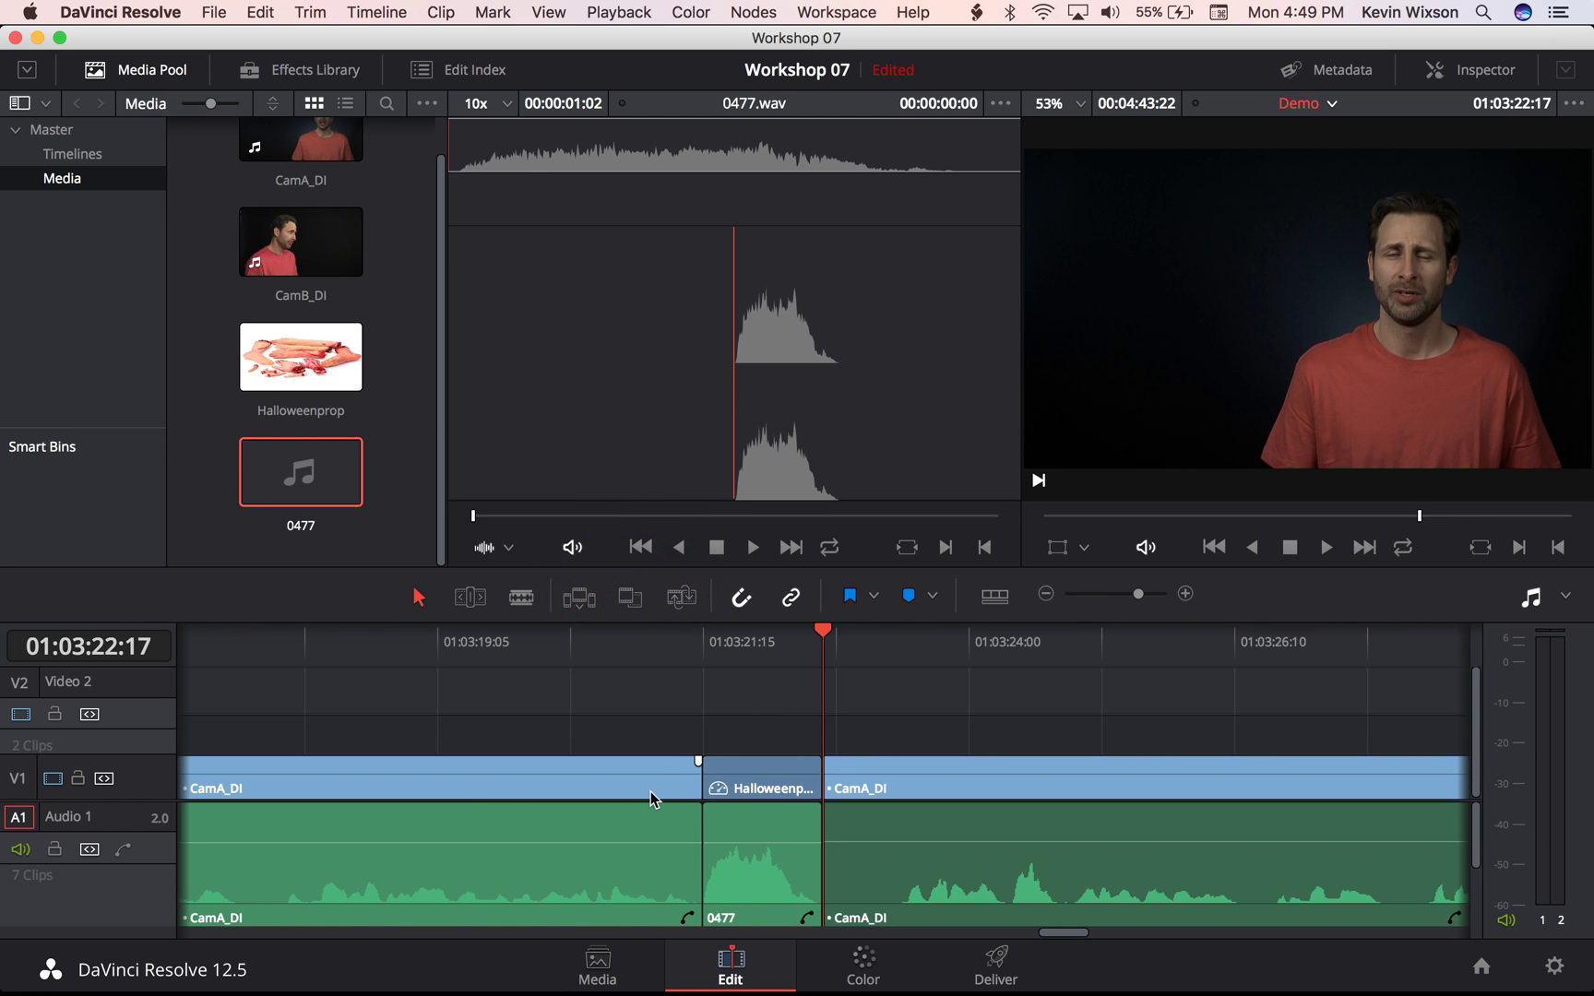
Play the timeline from 01:03:20:04 to 01:03:23:23 to review the inserted image with its sound effect
click(545, 649)
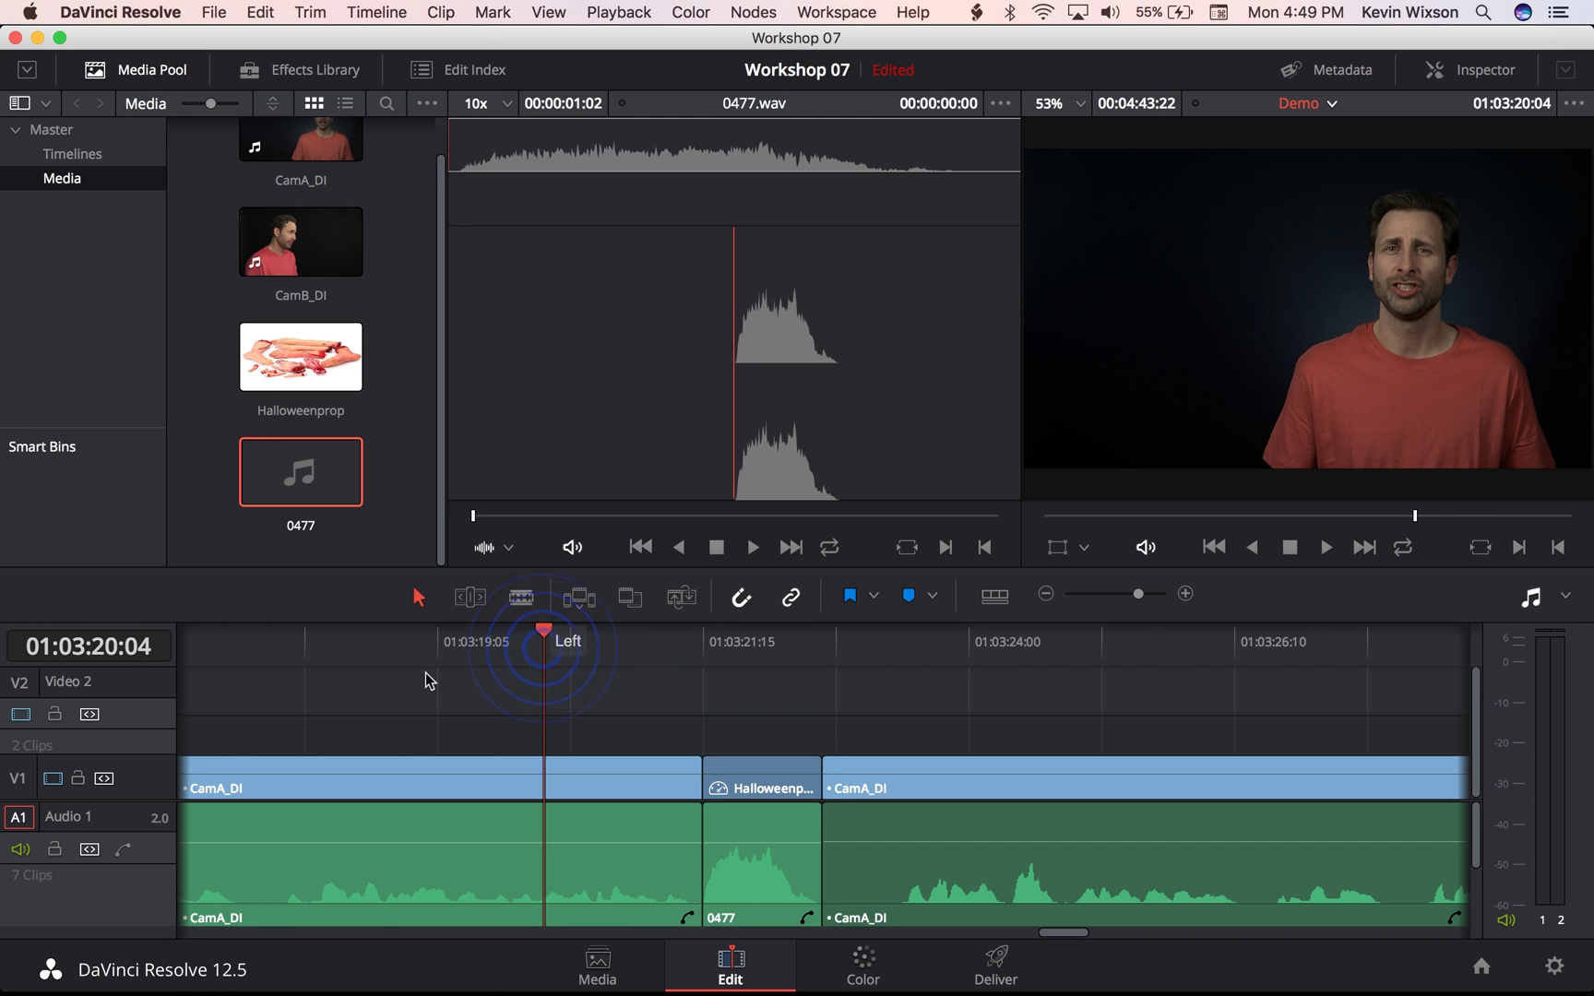
key(space)
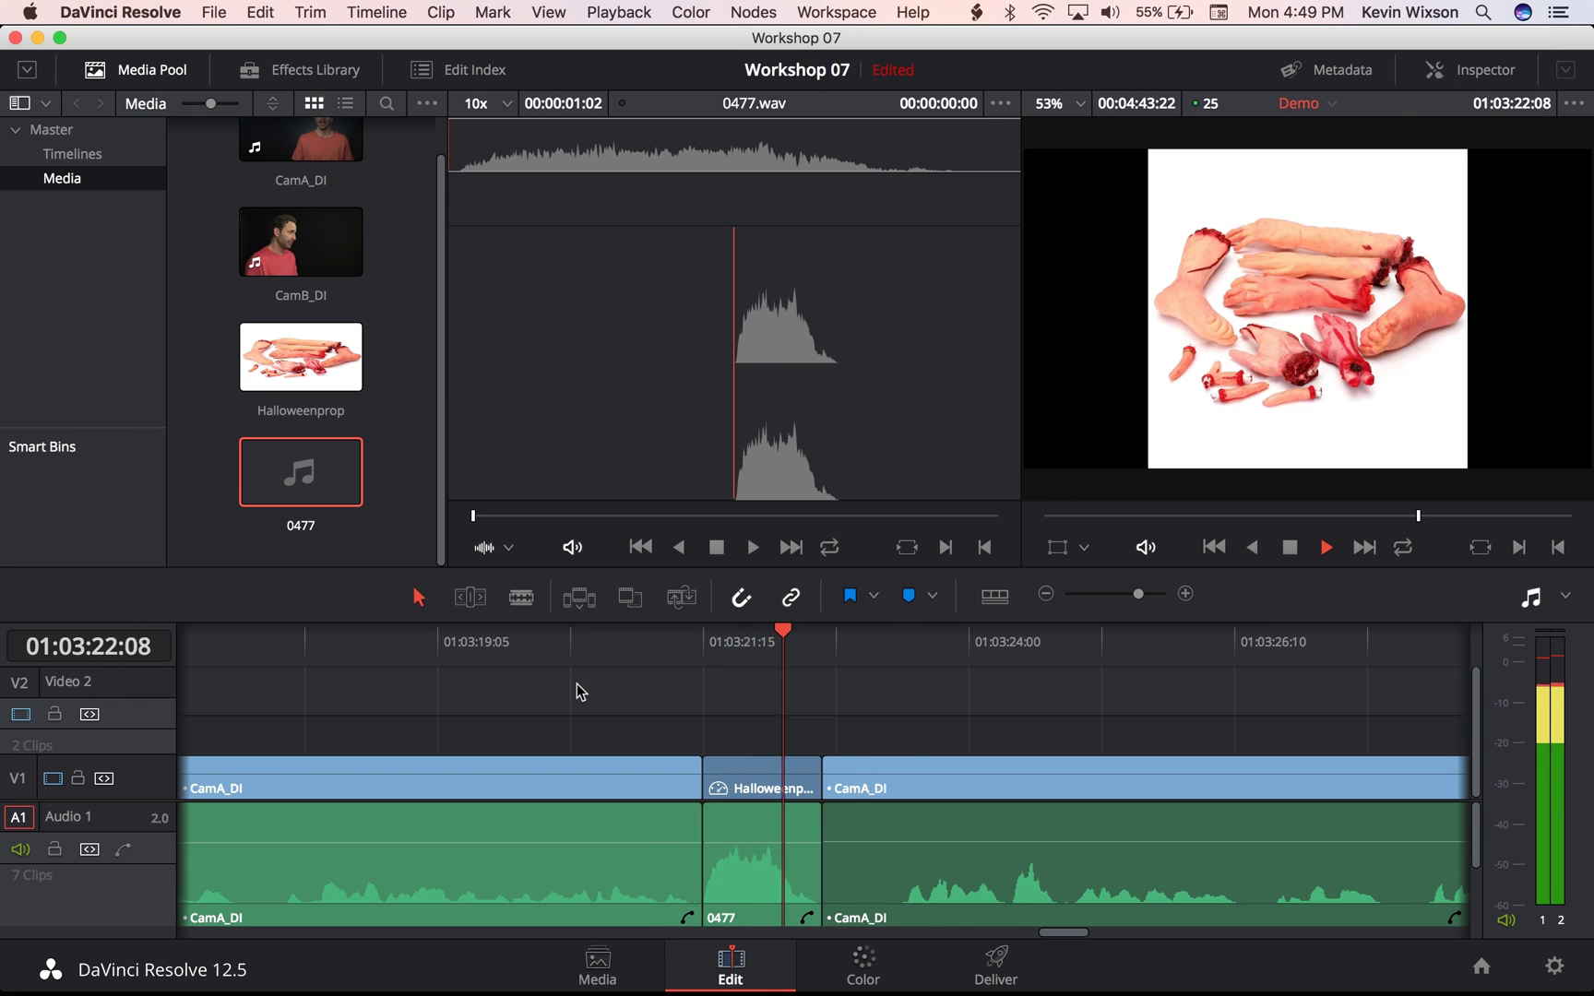
key(space)
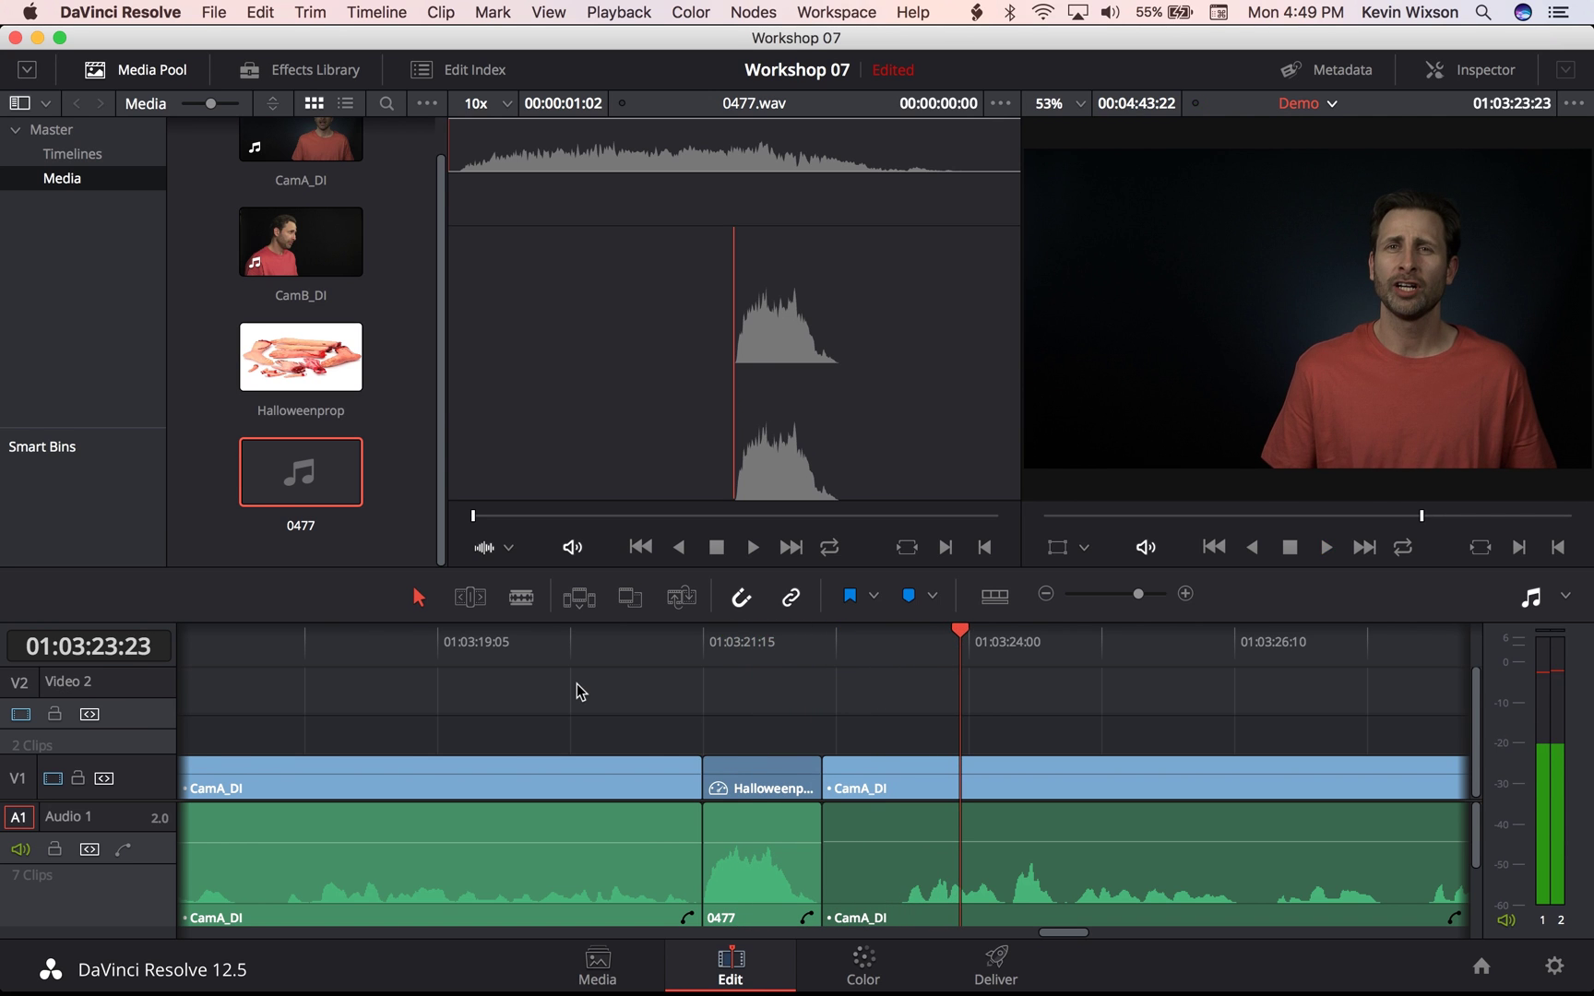